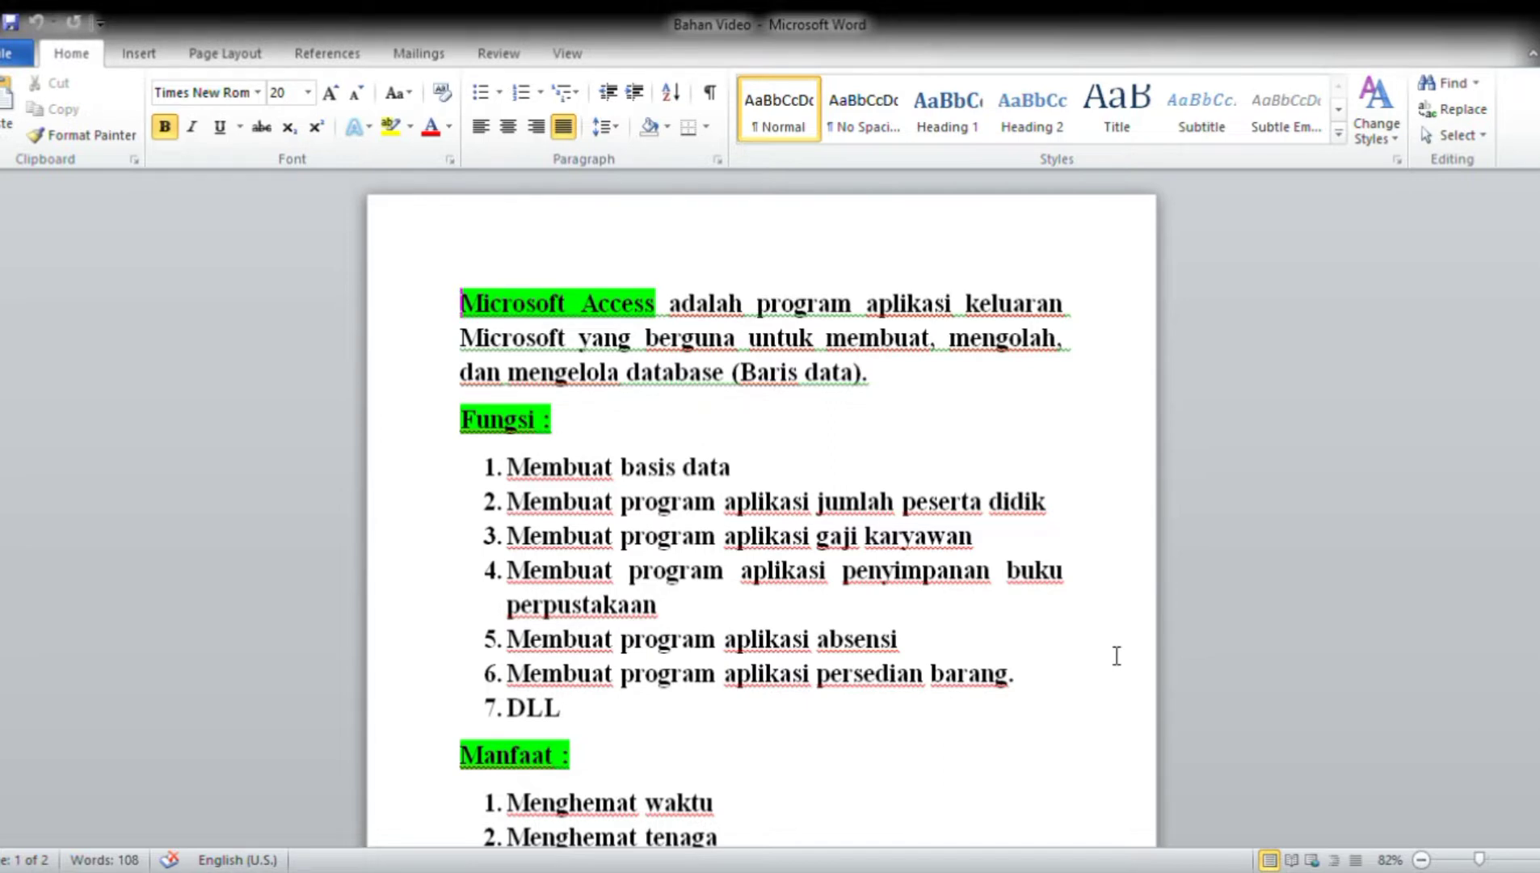
Read through the Word notes on Microsoft Access, covering its functions, benefits and main components.
scroll(1117, 655, down, 5)
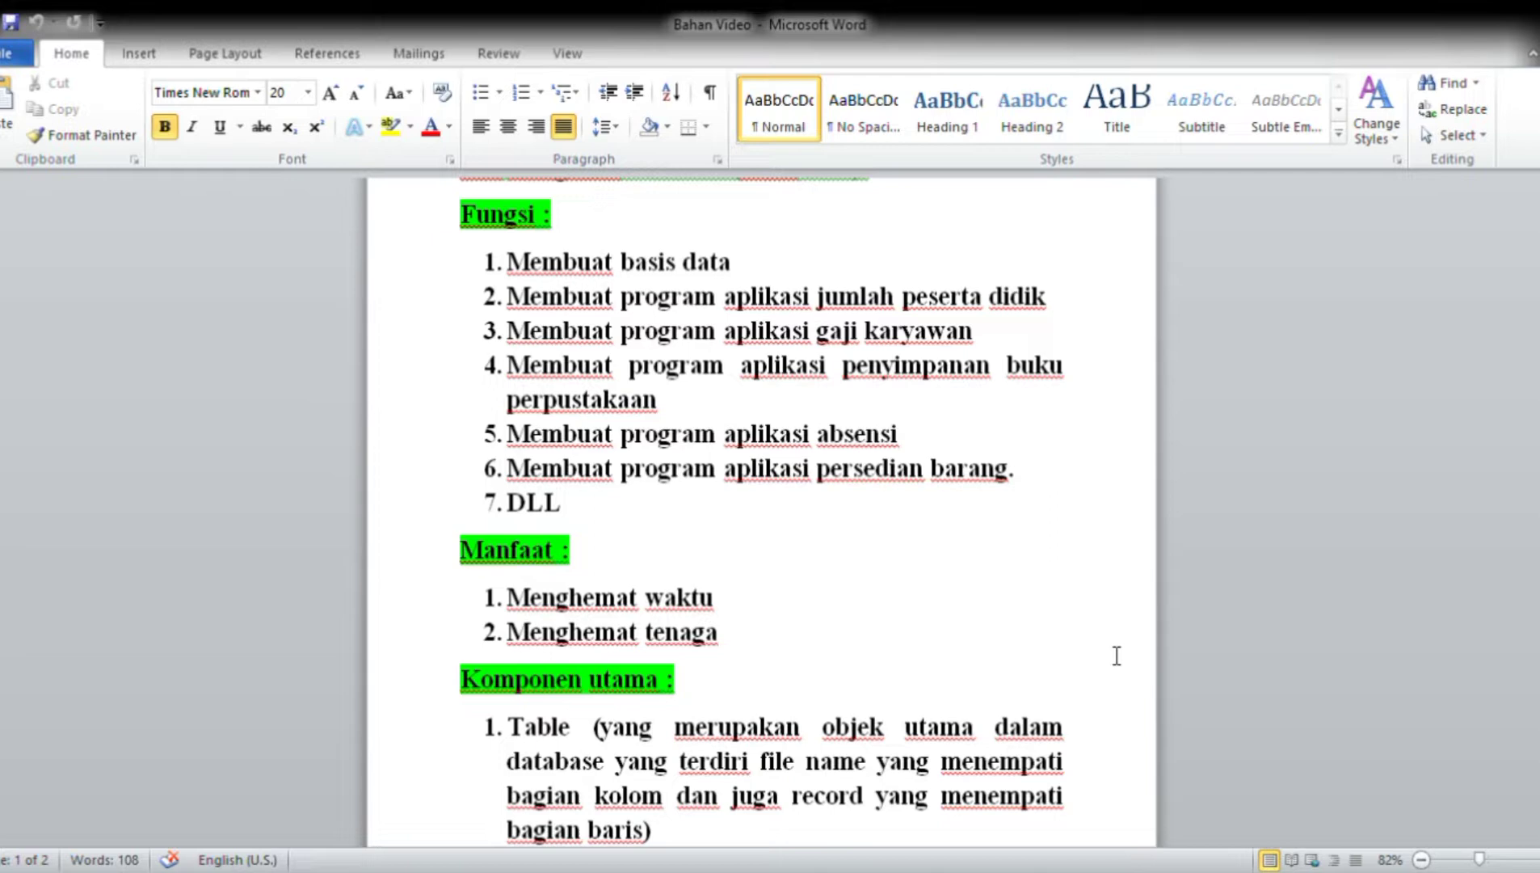
scroll(1116, 656, down, 5)
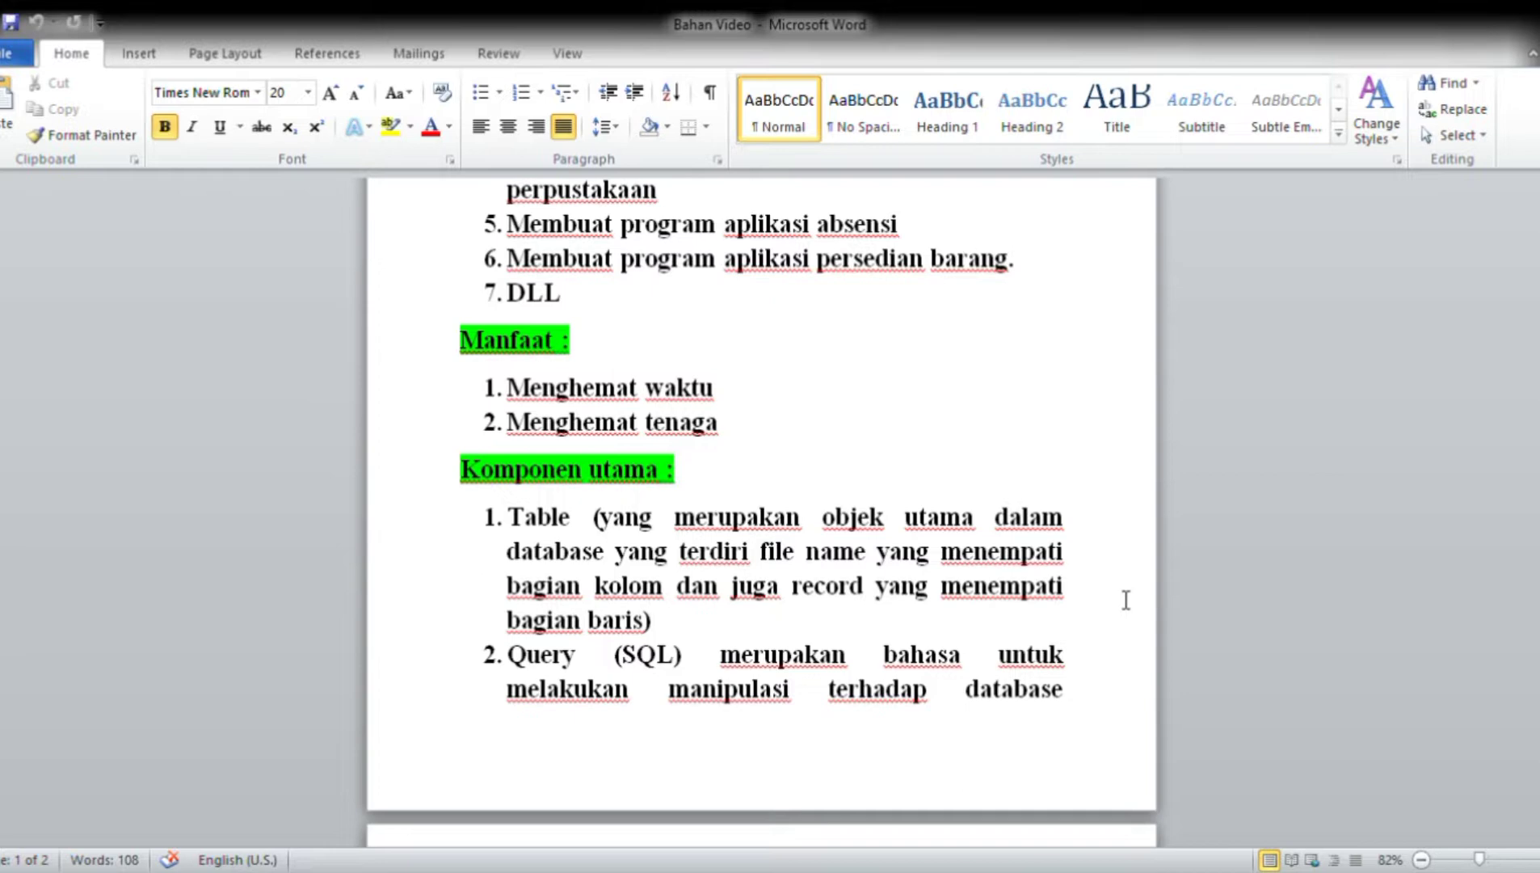
scroll(1126, 600, down, 2)
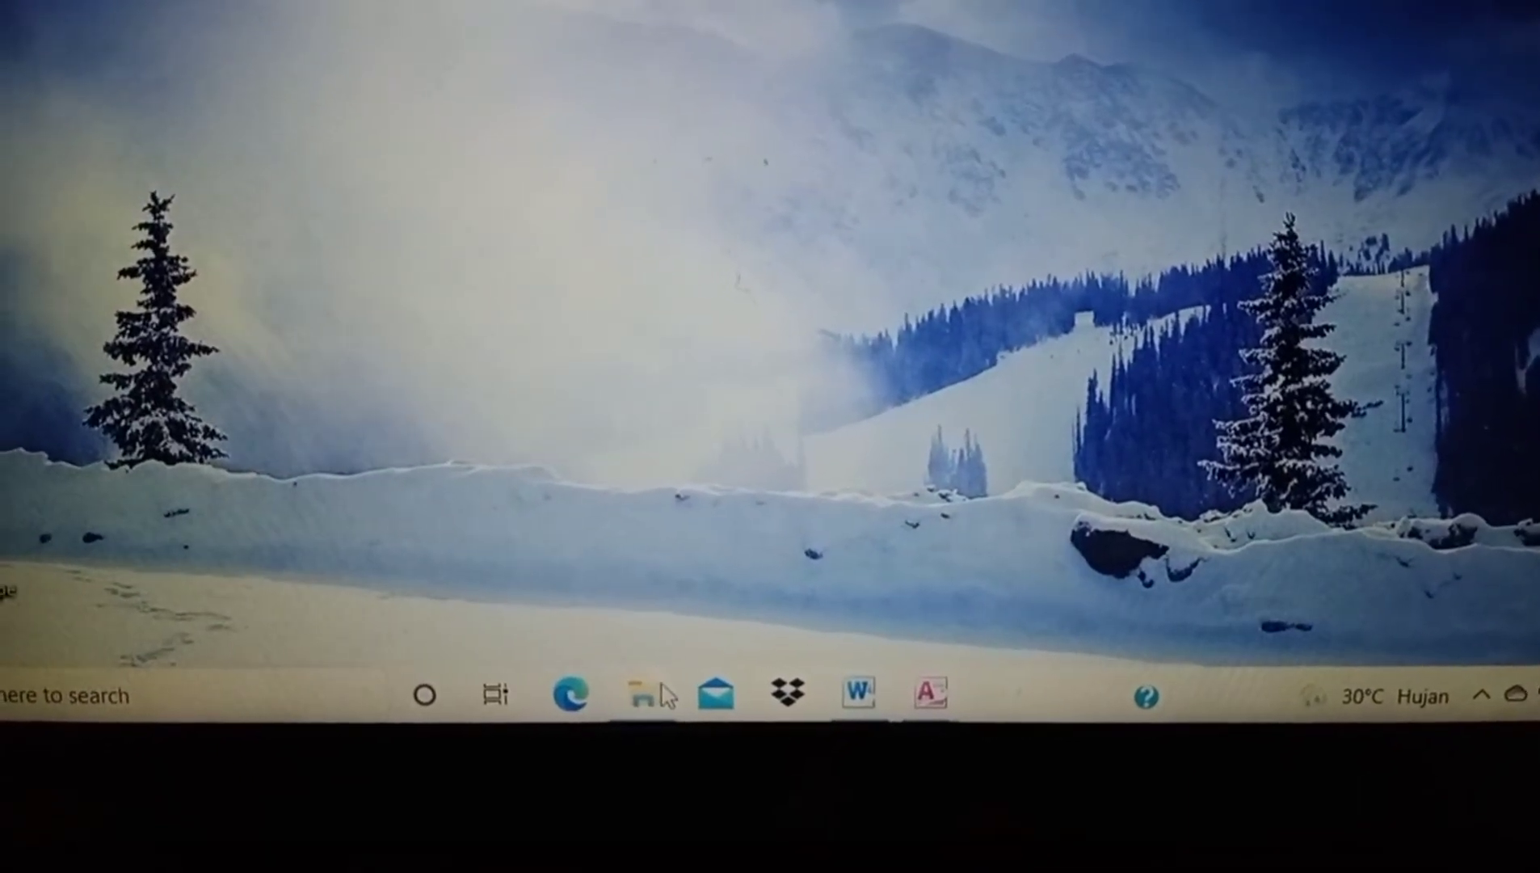
Browse the New Volume (D:) drive in File Explorer and switch to the Microsoft Office folder window.
mouse_move(639, 686)
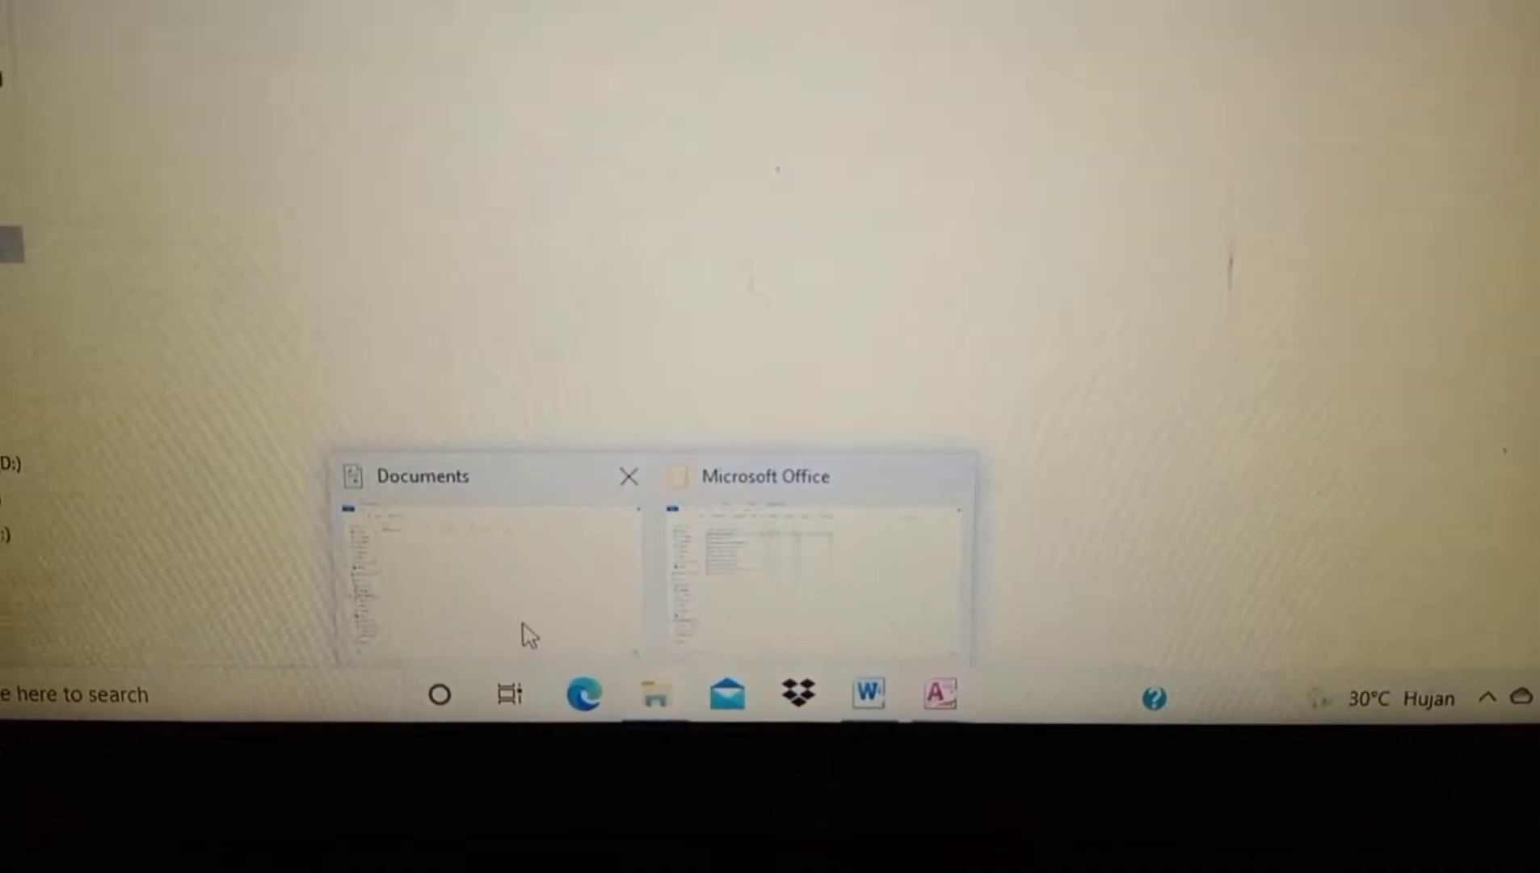
click(536, 649)
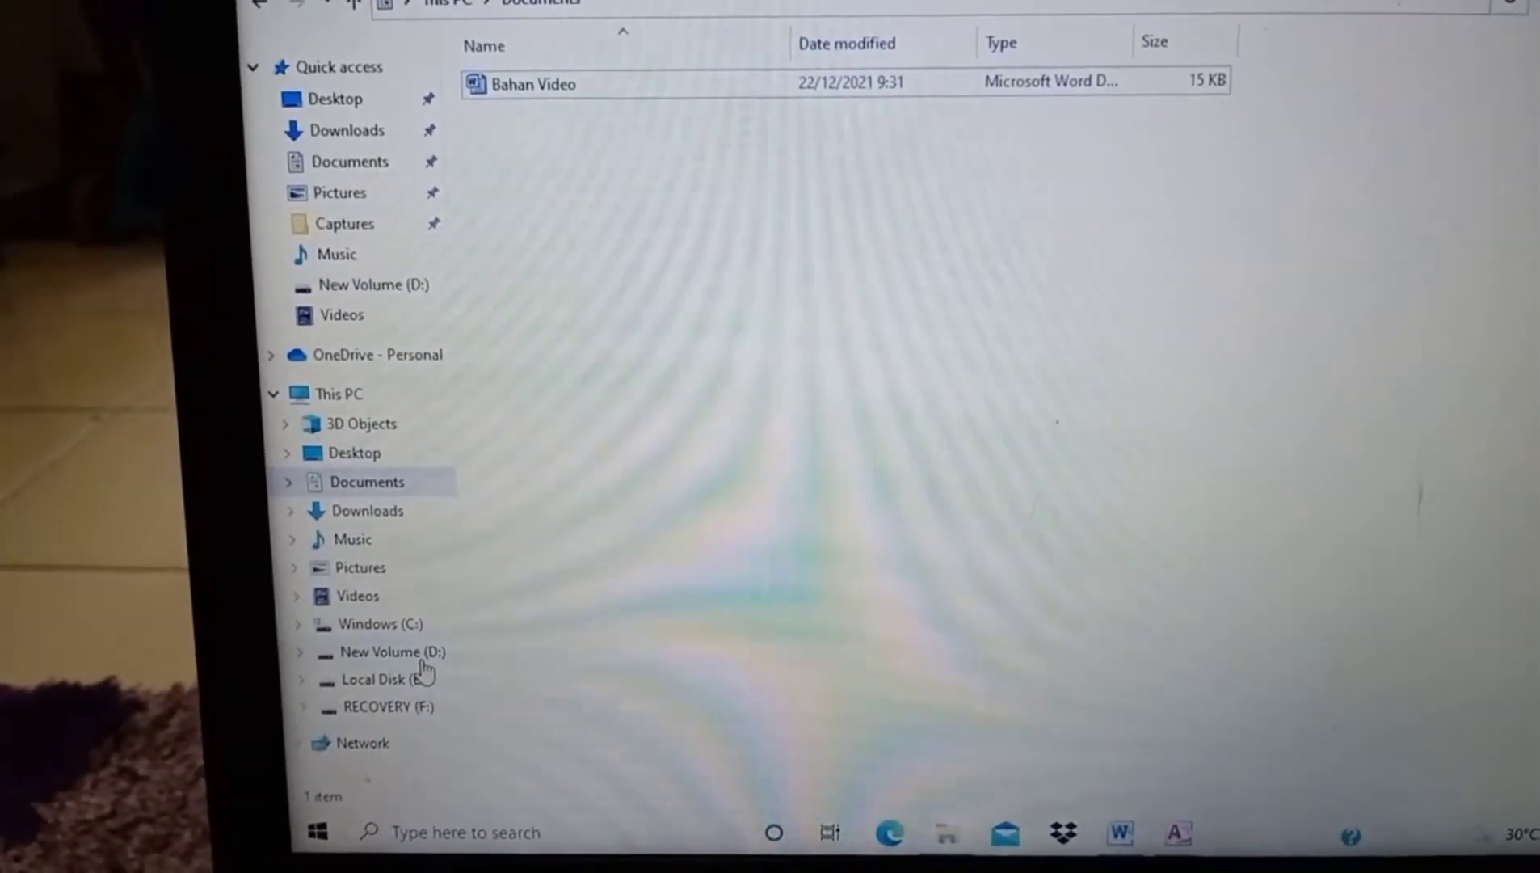
click(446, 651)
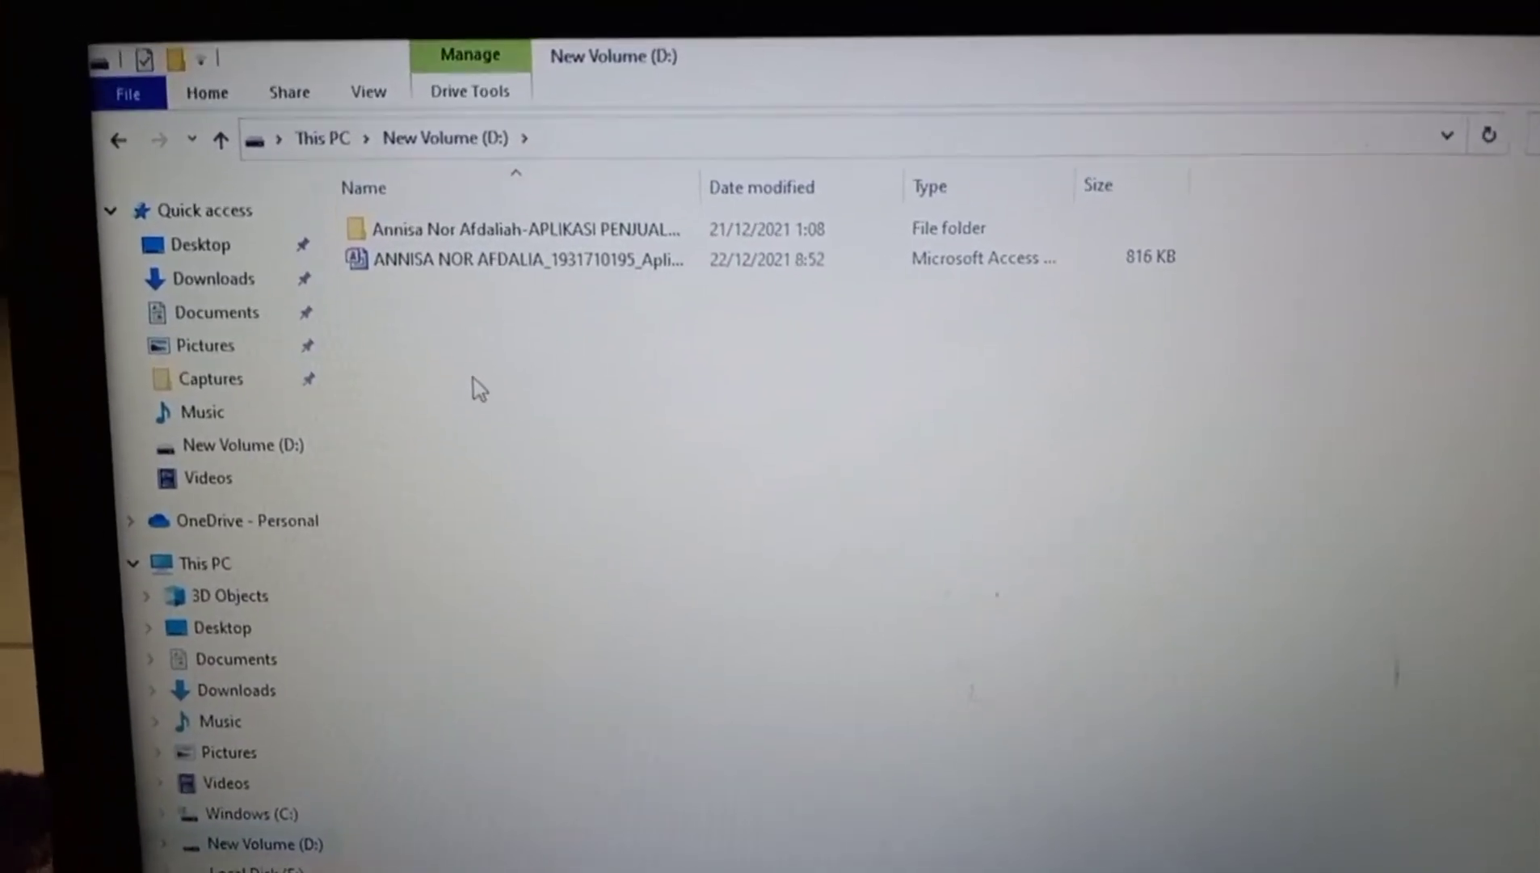
click(509, 234)
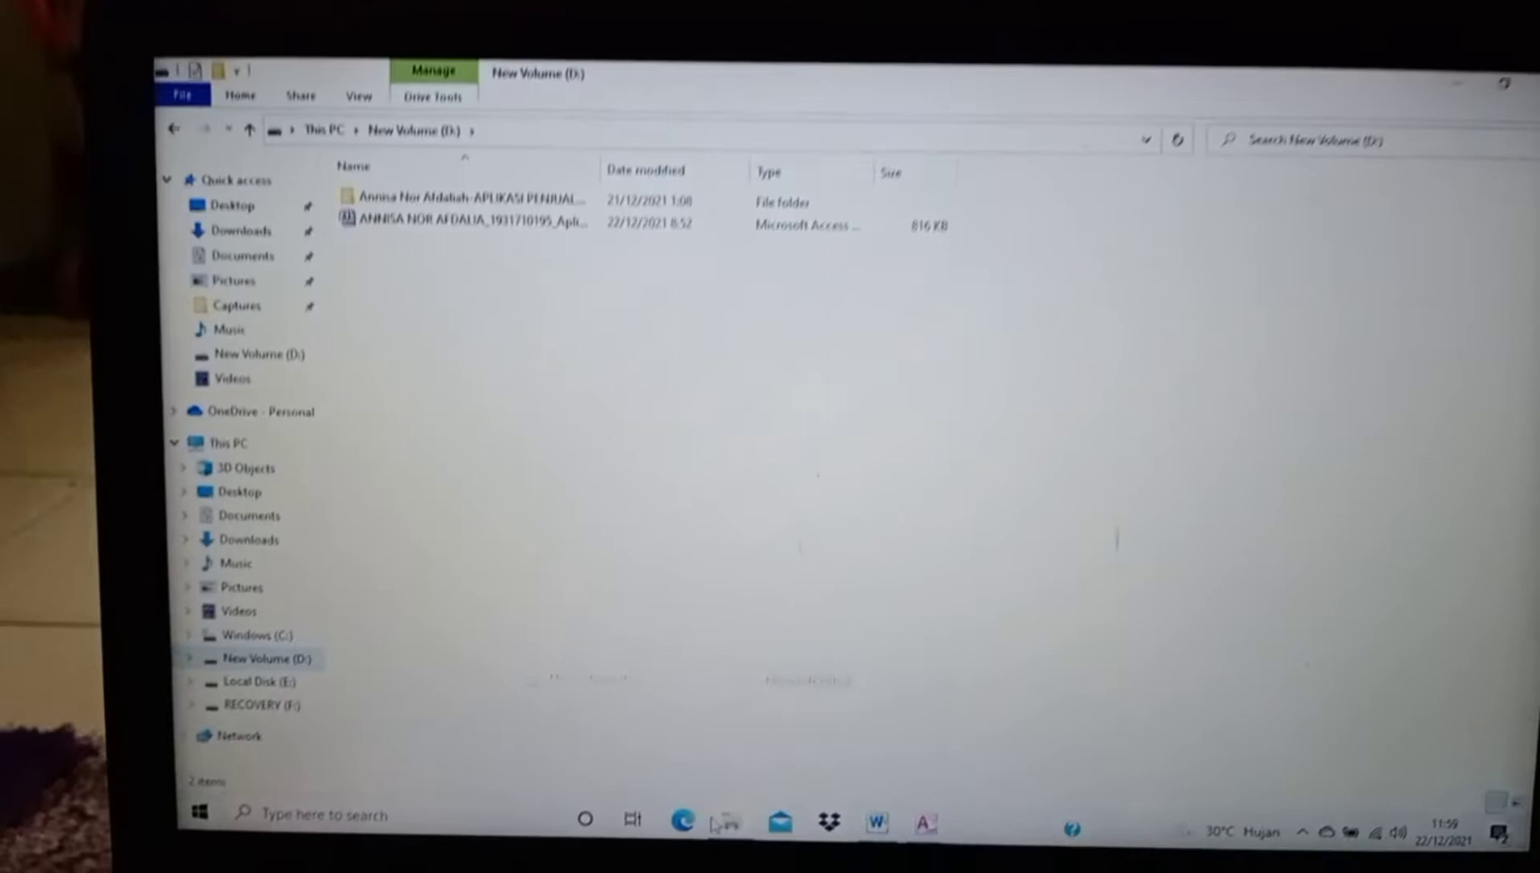
mouse_move(724, 821)
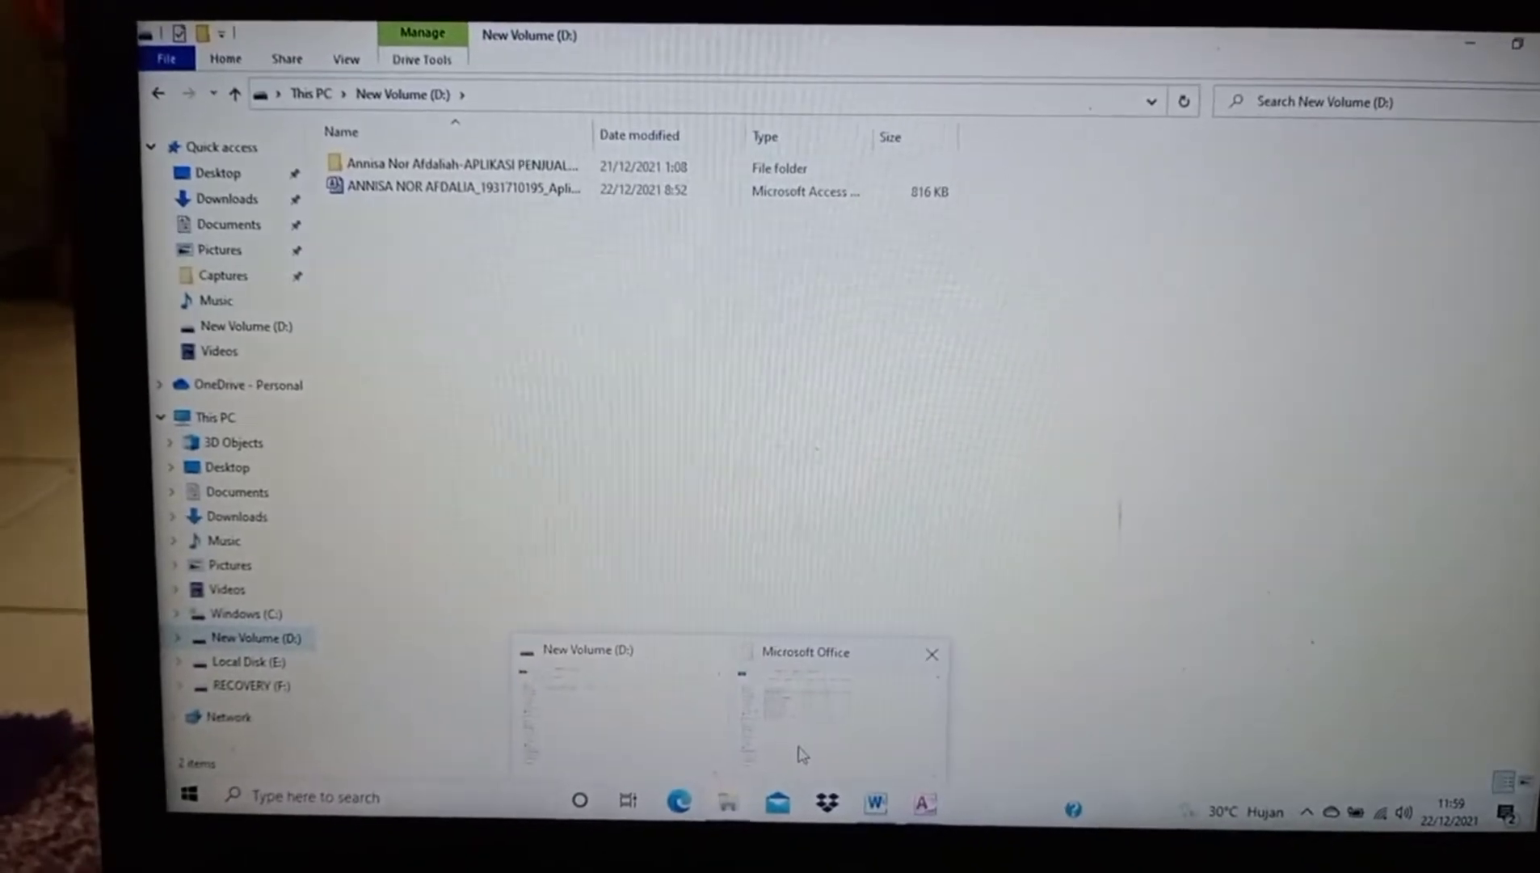
click(798, 758)
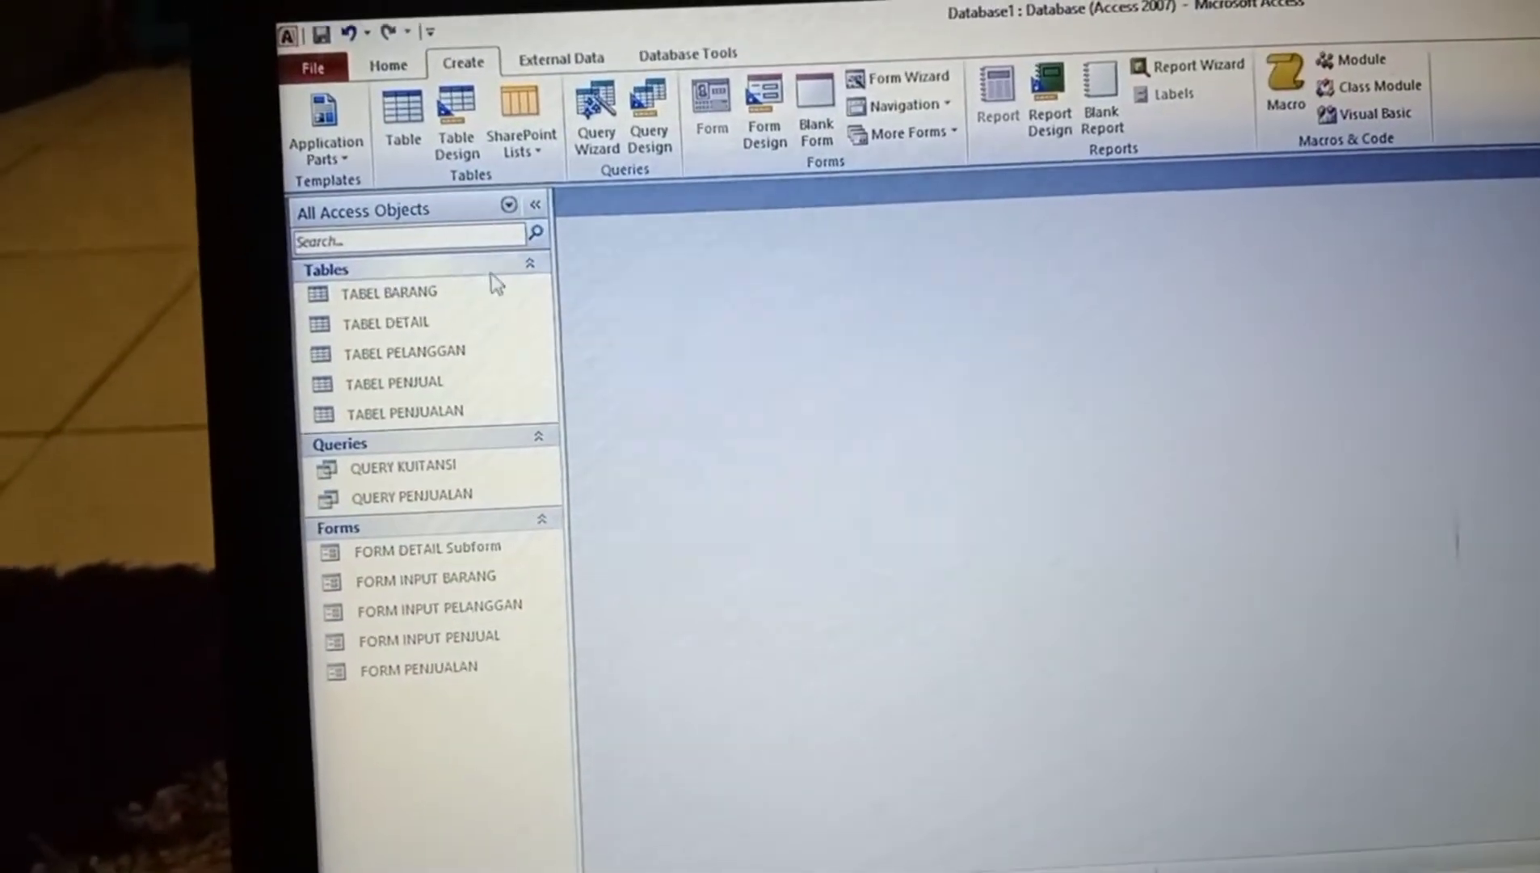
Start a Report Wizard report based on TABEL BARANG and include all of its fields.
click(497, 294)
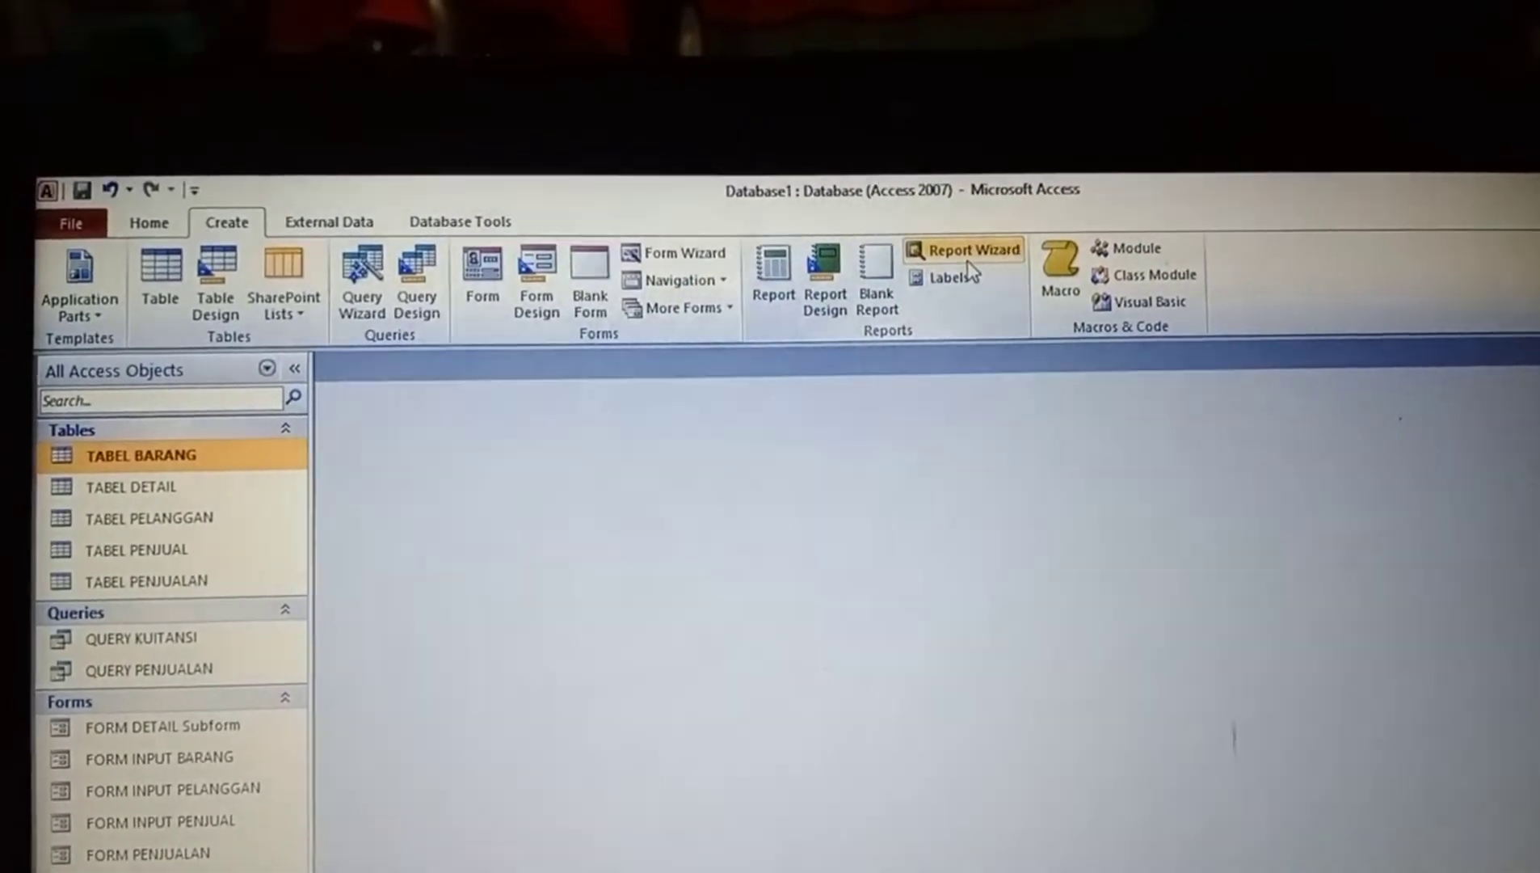
click(969, 246)
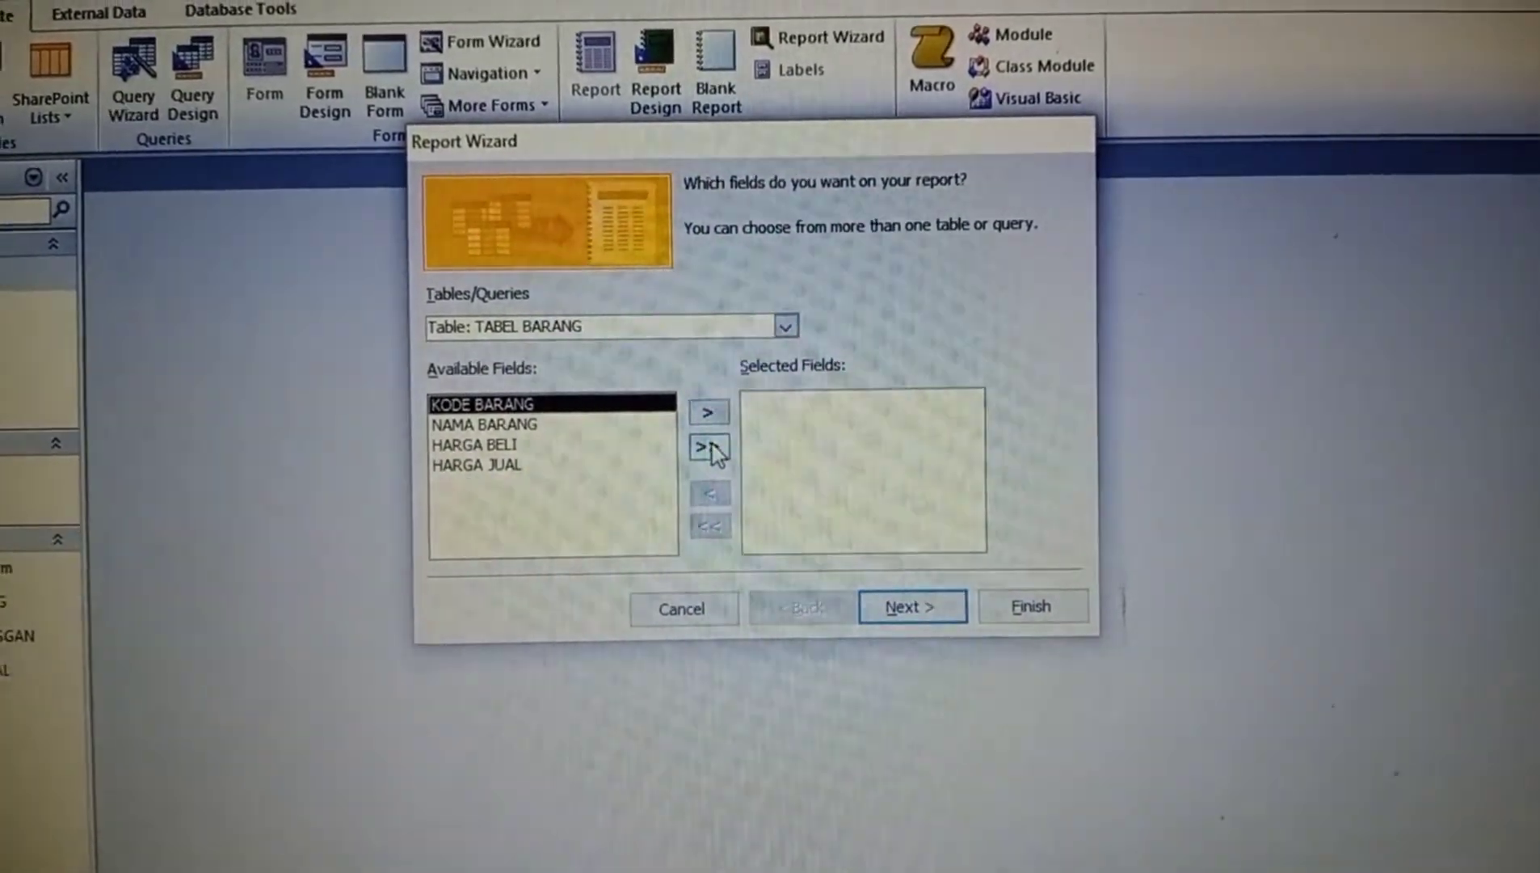
click(714, 443)
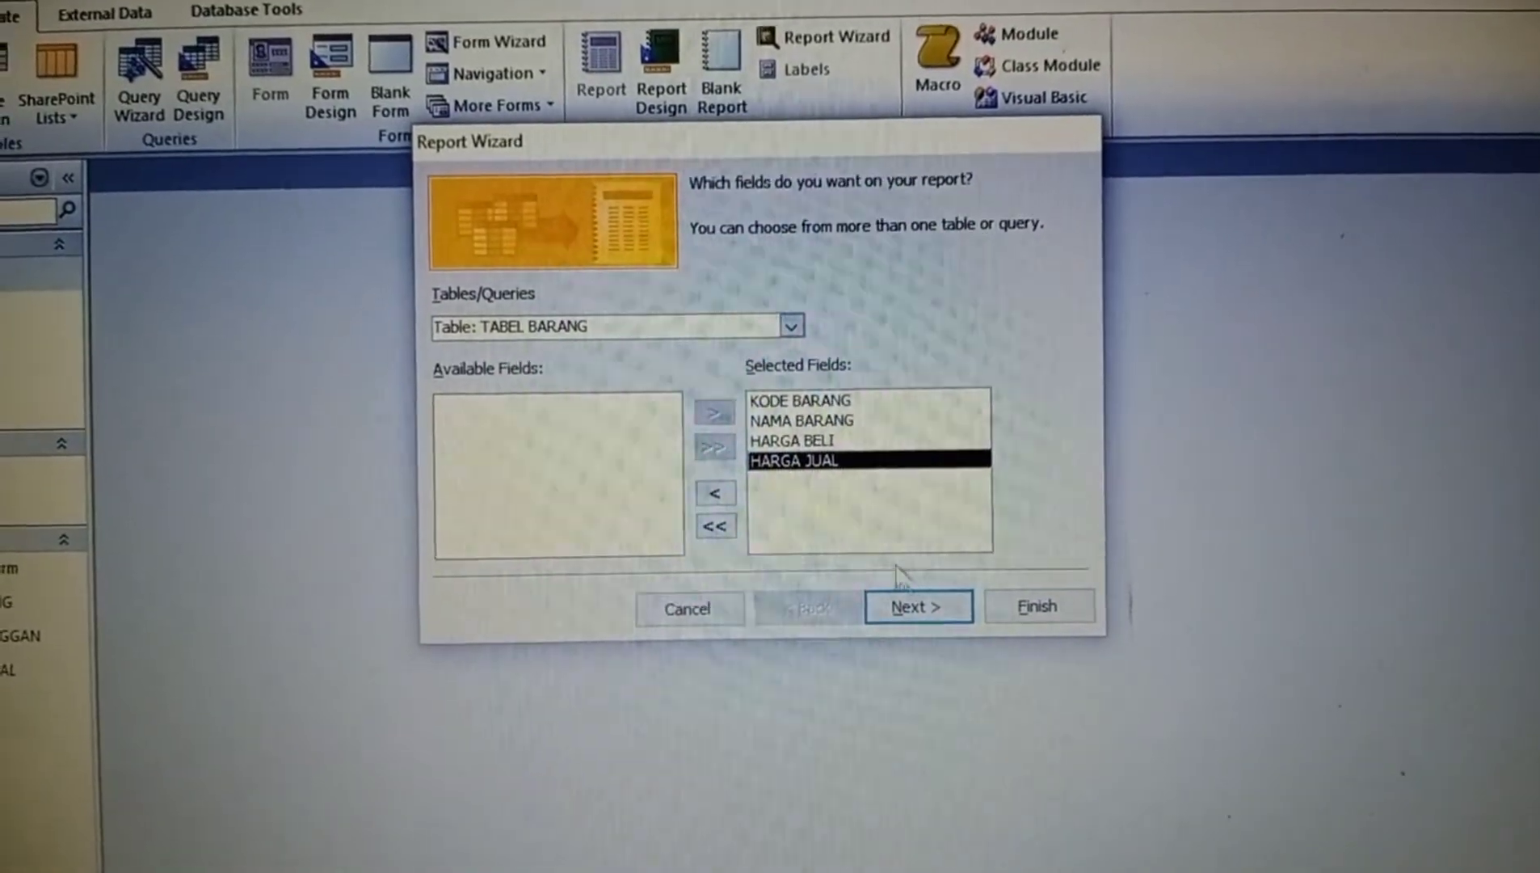
click(921, 606)
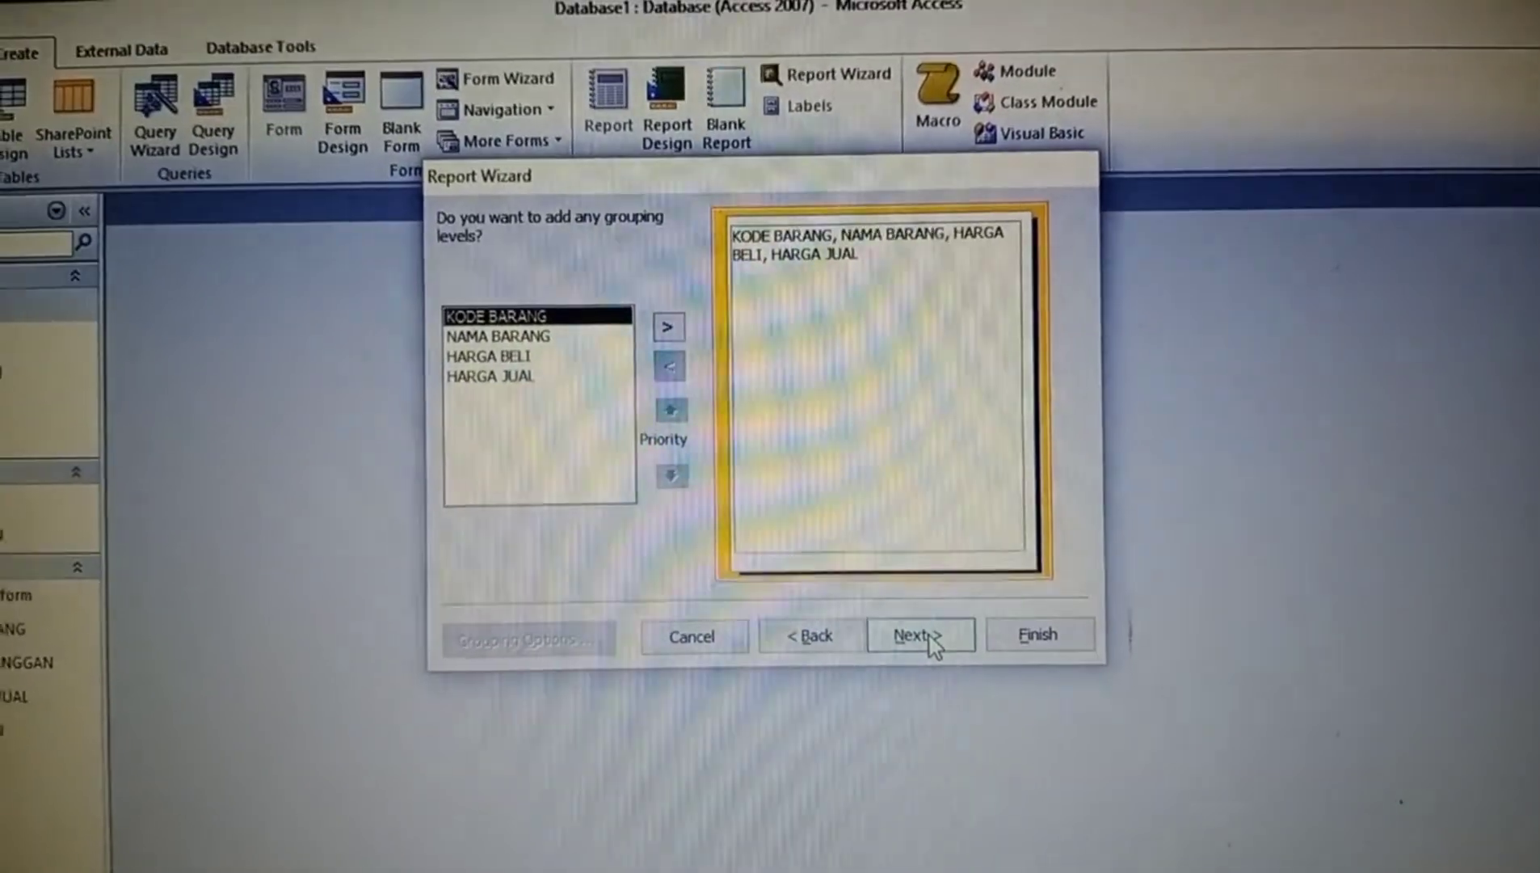
Sort the ungrouped item report by KODE BARANG in ascending order and use a tabular layout in portrait orientation.
click(925, 637)
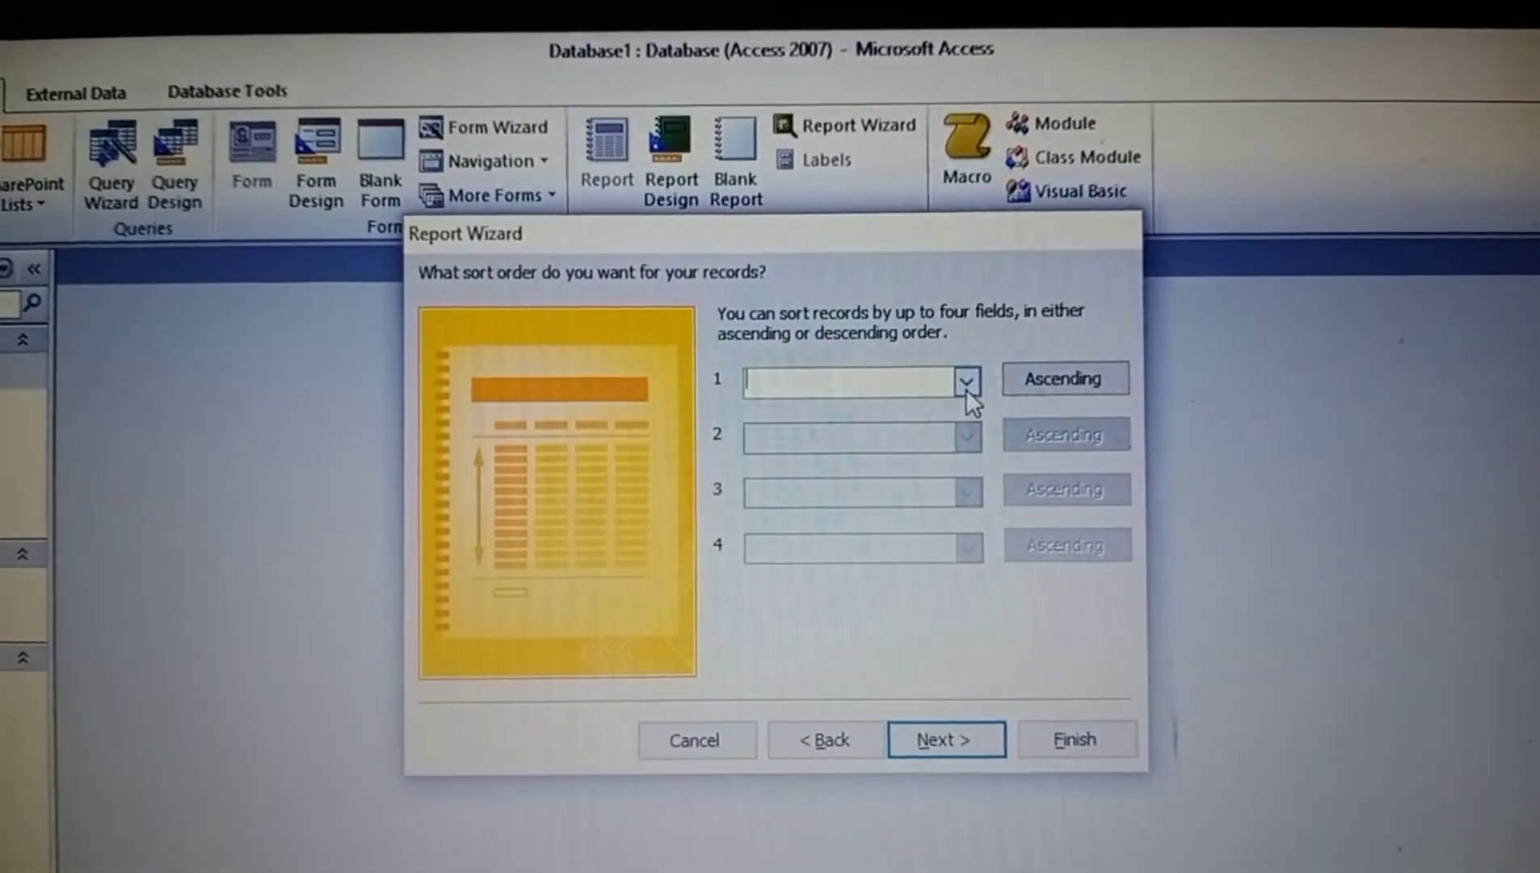
click(967, 384)
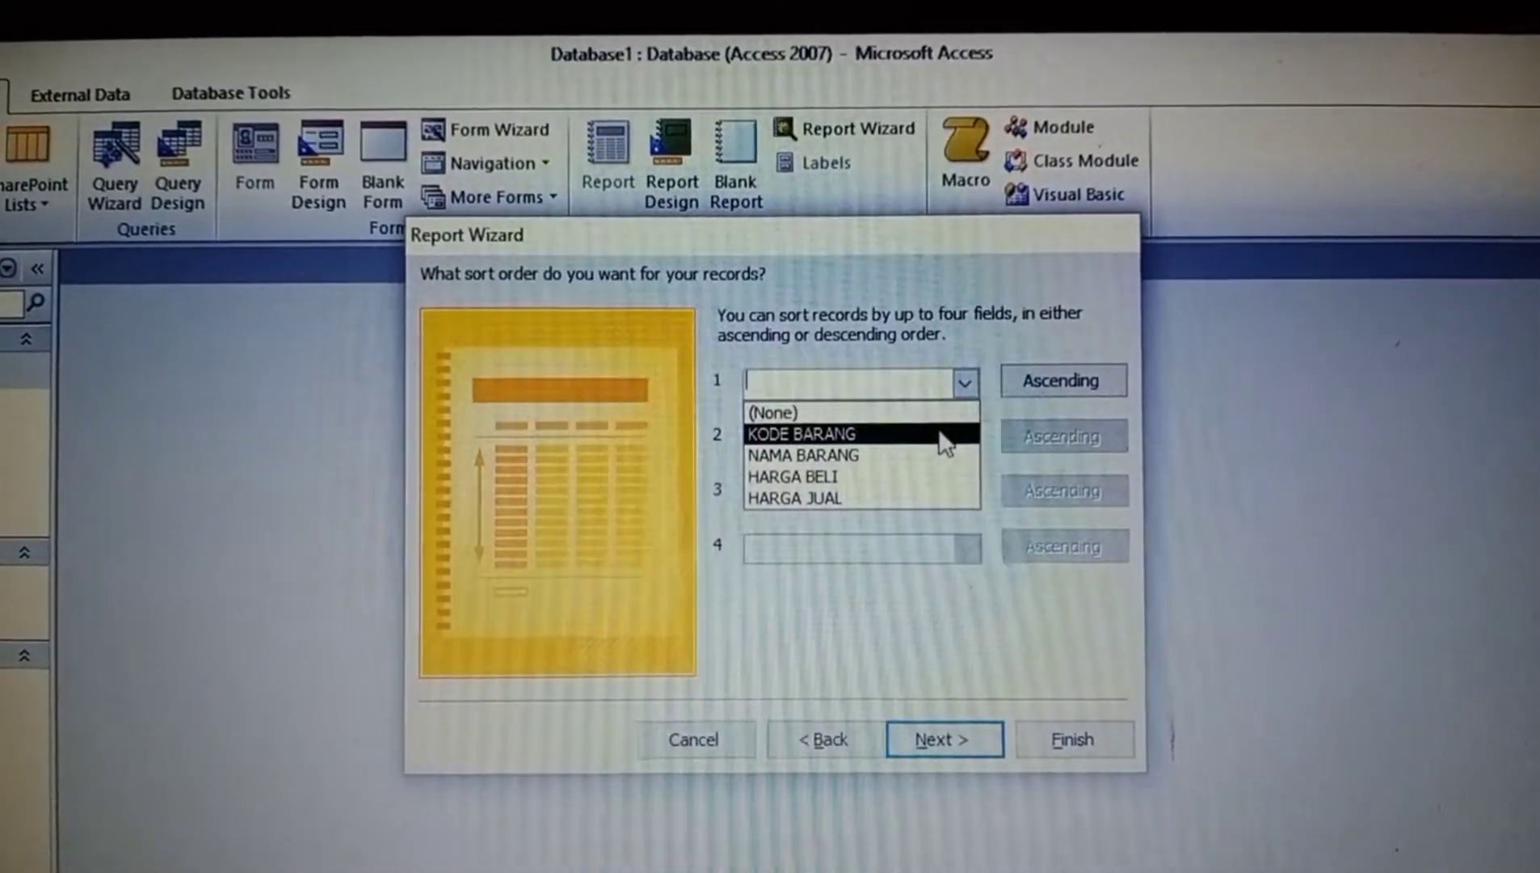
click(943, 436)
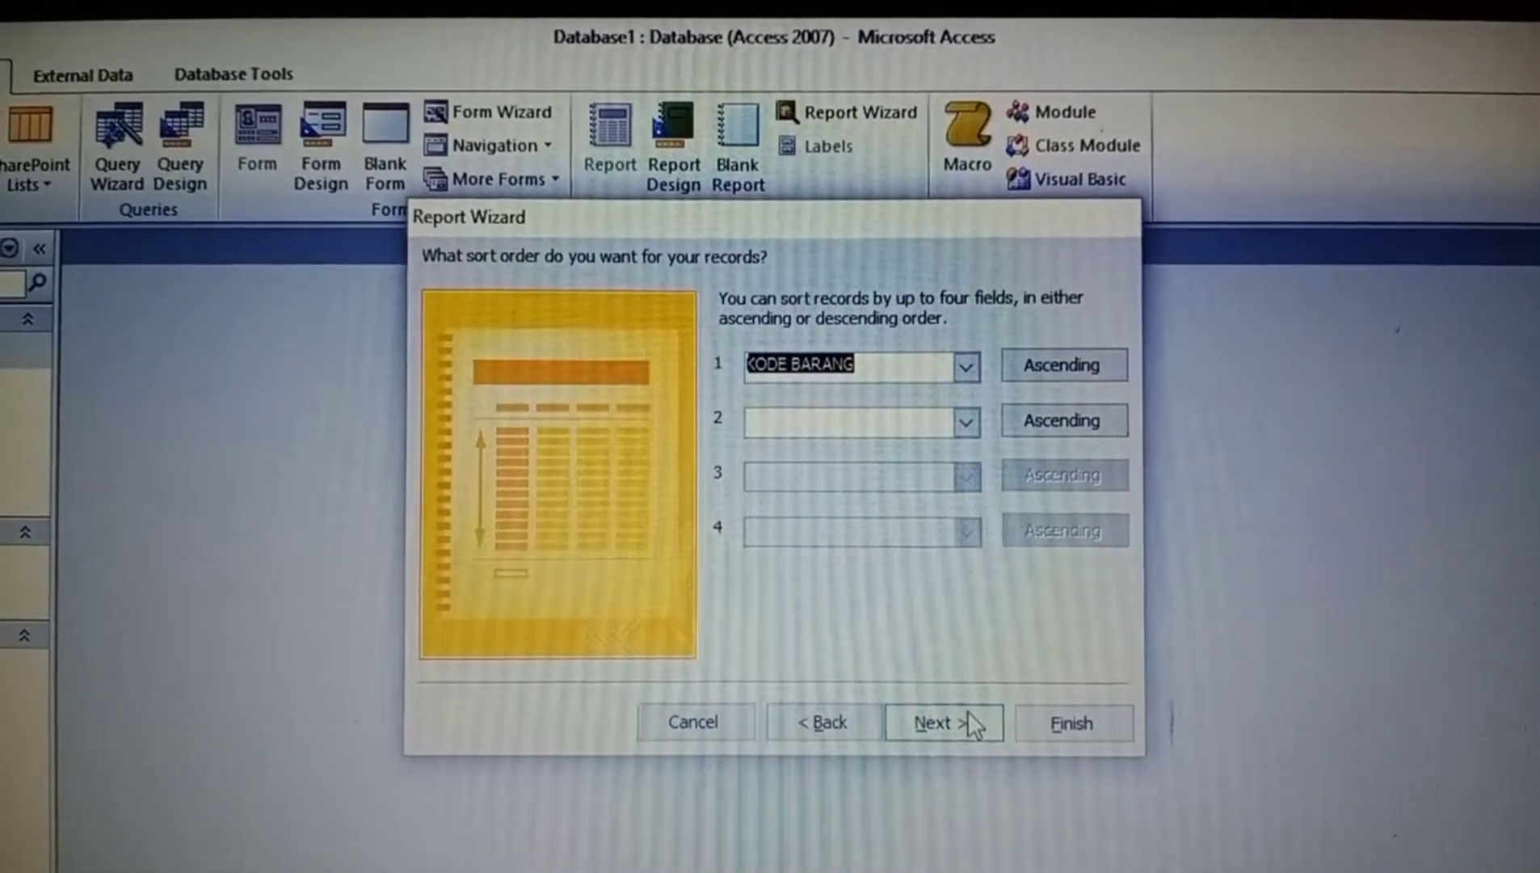
click(968, 722)
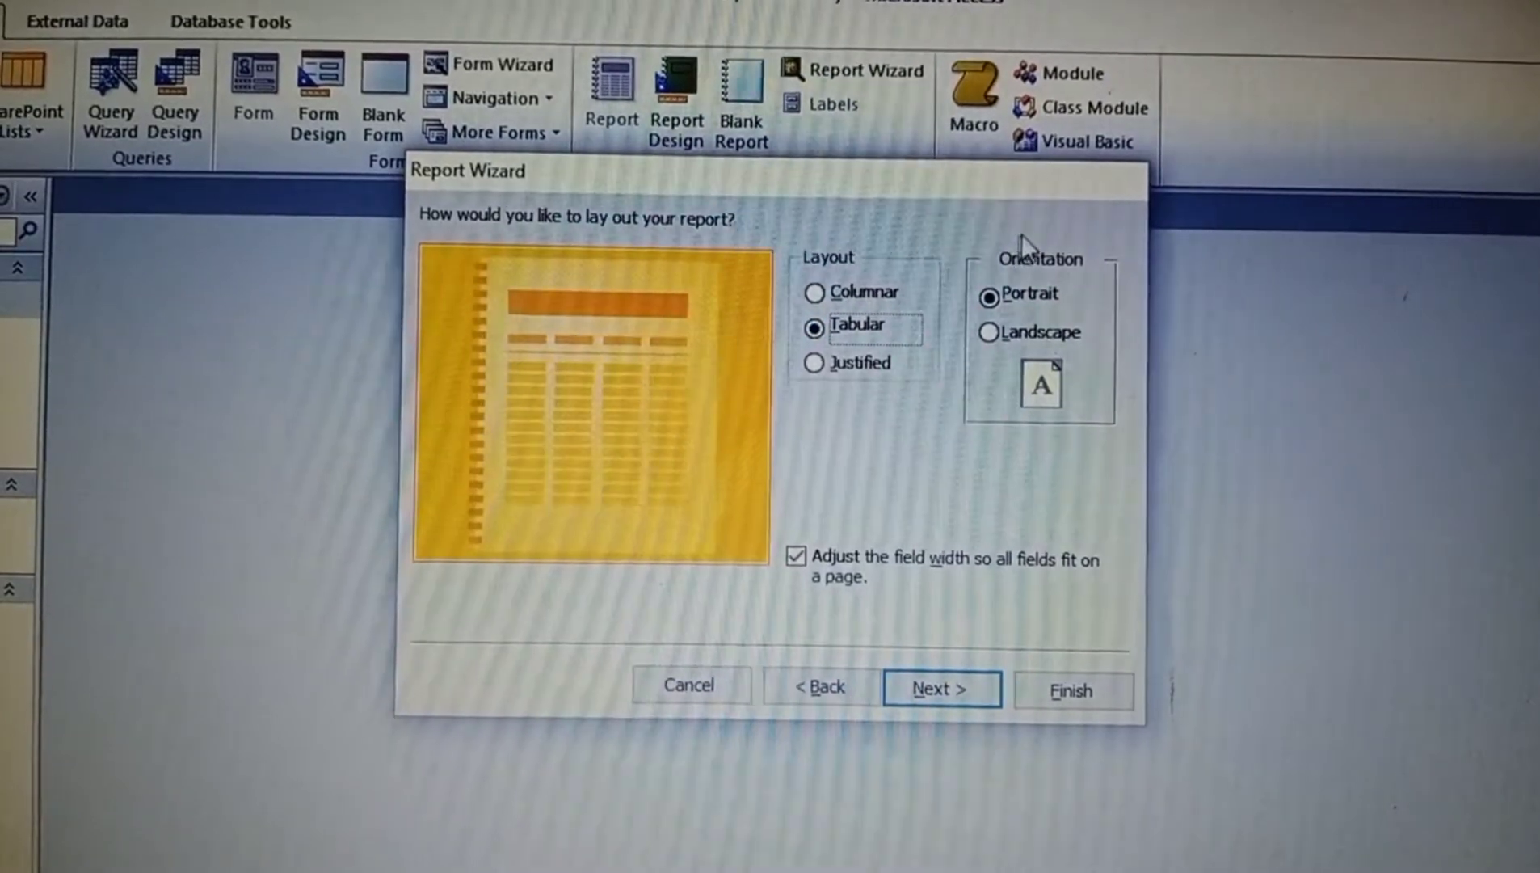
click(988, 301)
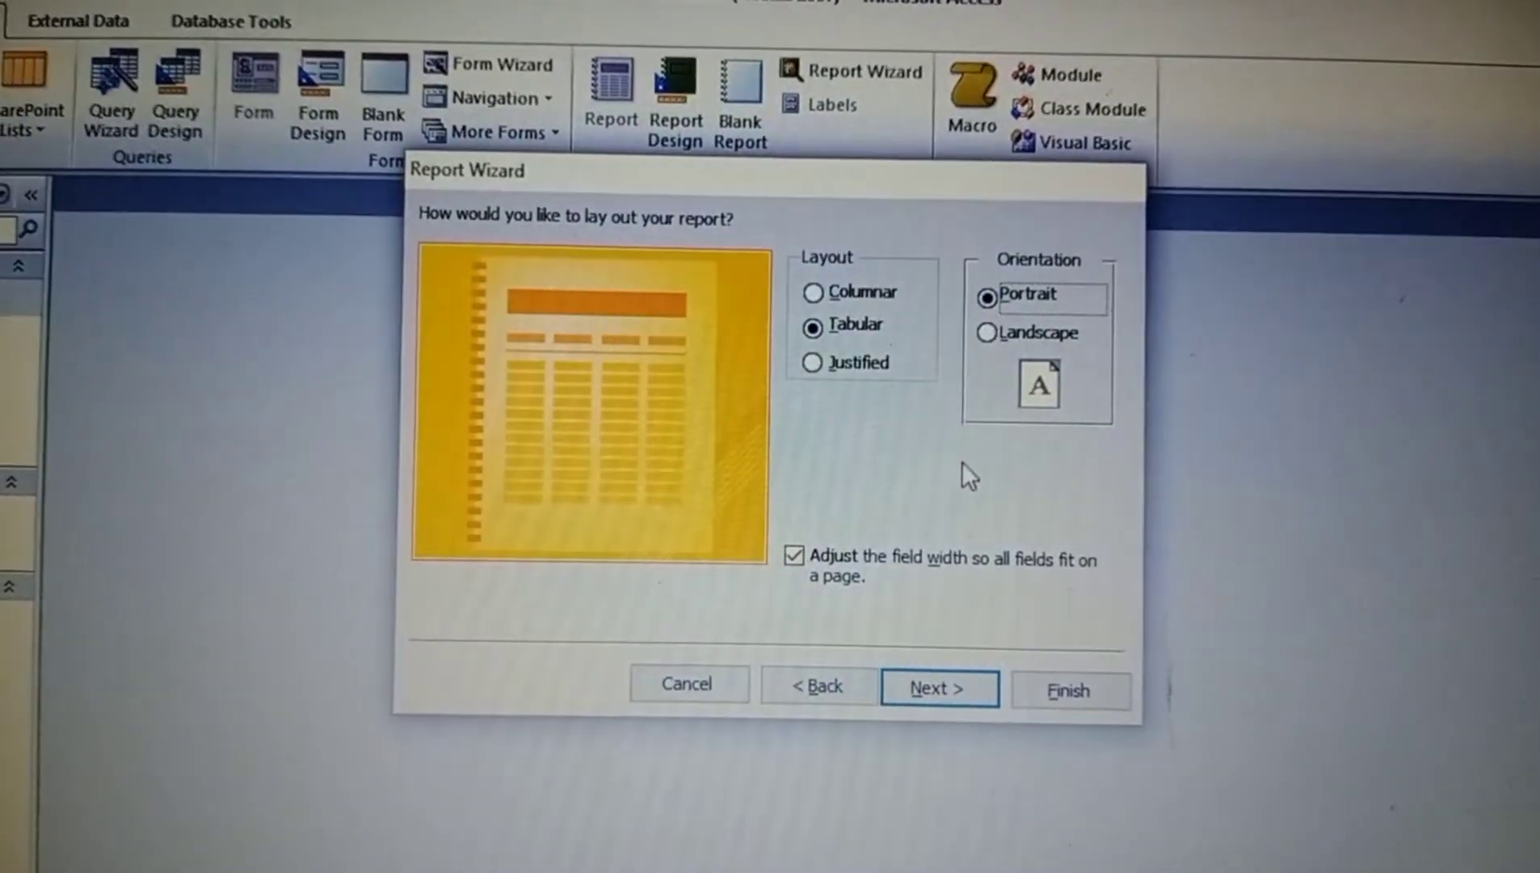
click(957, 685)
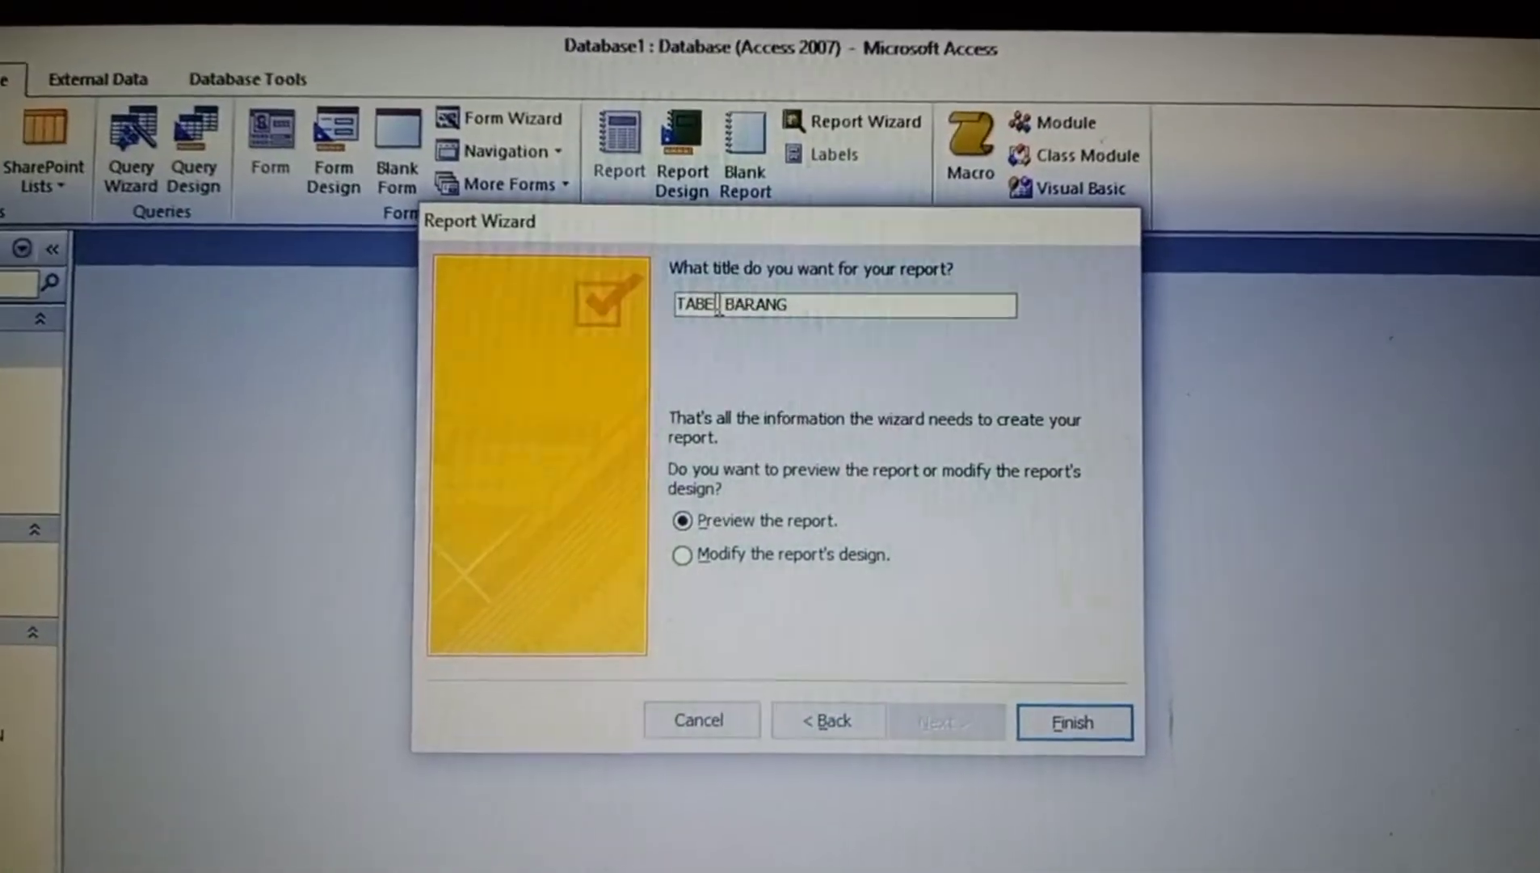
Remove the letters TABE from the beginning of the report title.
click(718, 306)
key(BackSpace)
key(BackSpace)
key(BackSpace)
key(BackSpace)
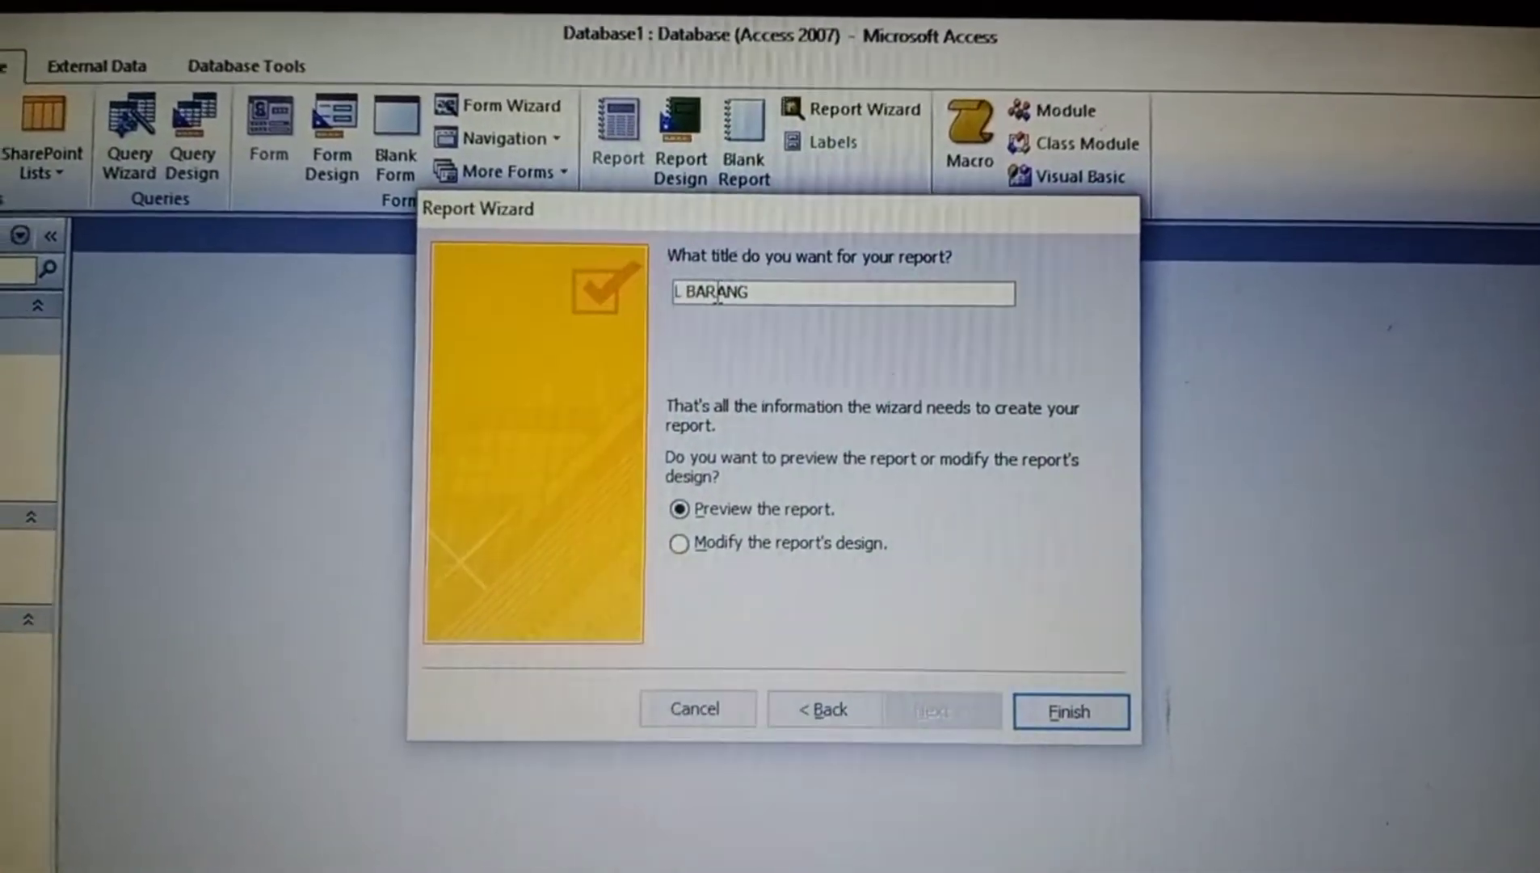
text(daf)
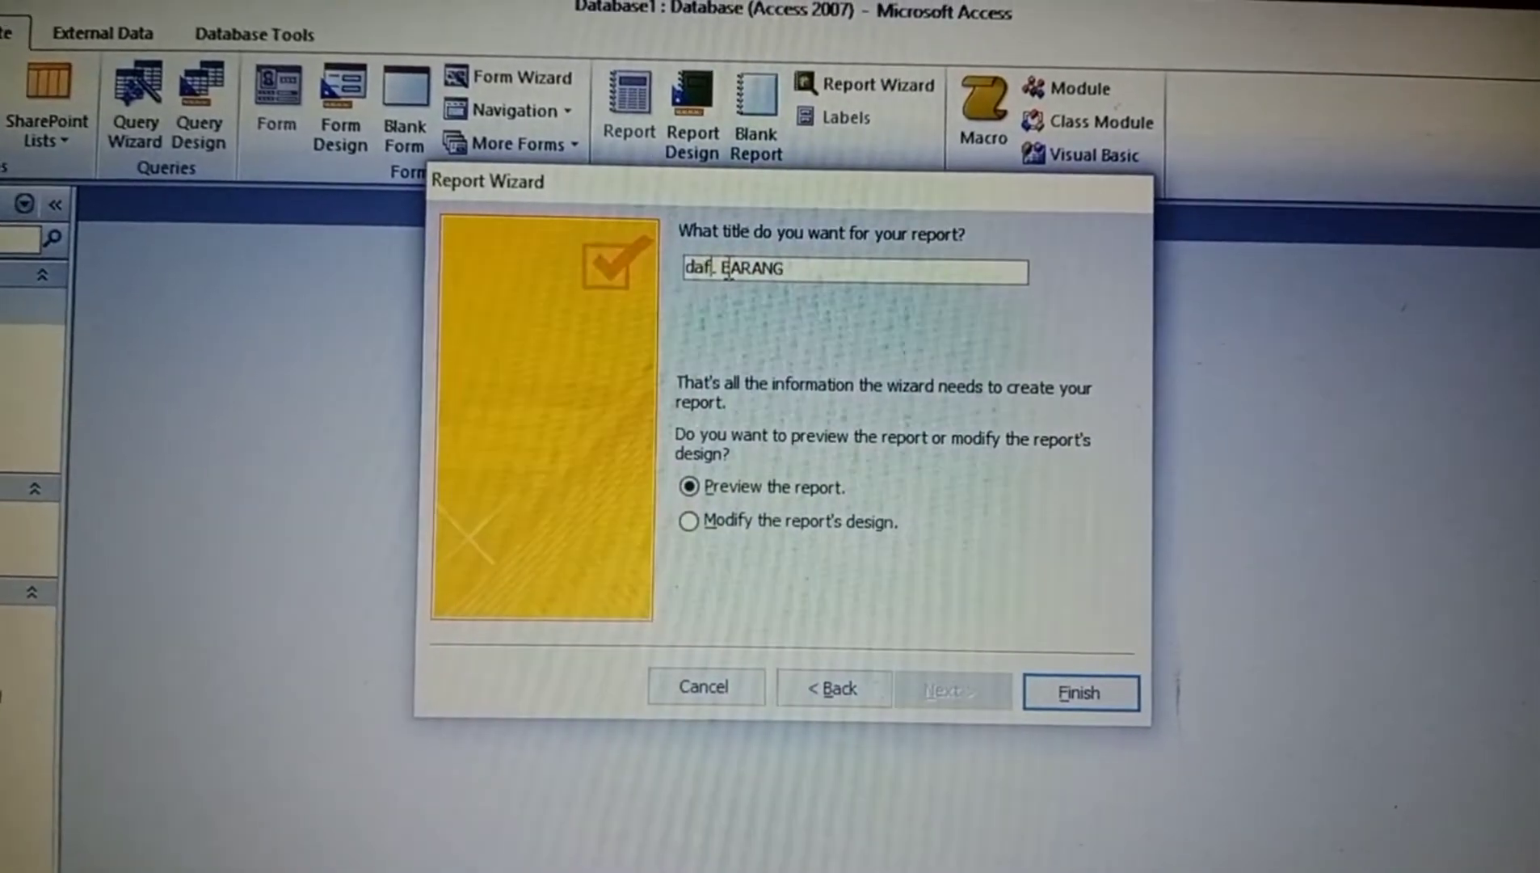
text(tar)
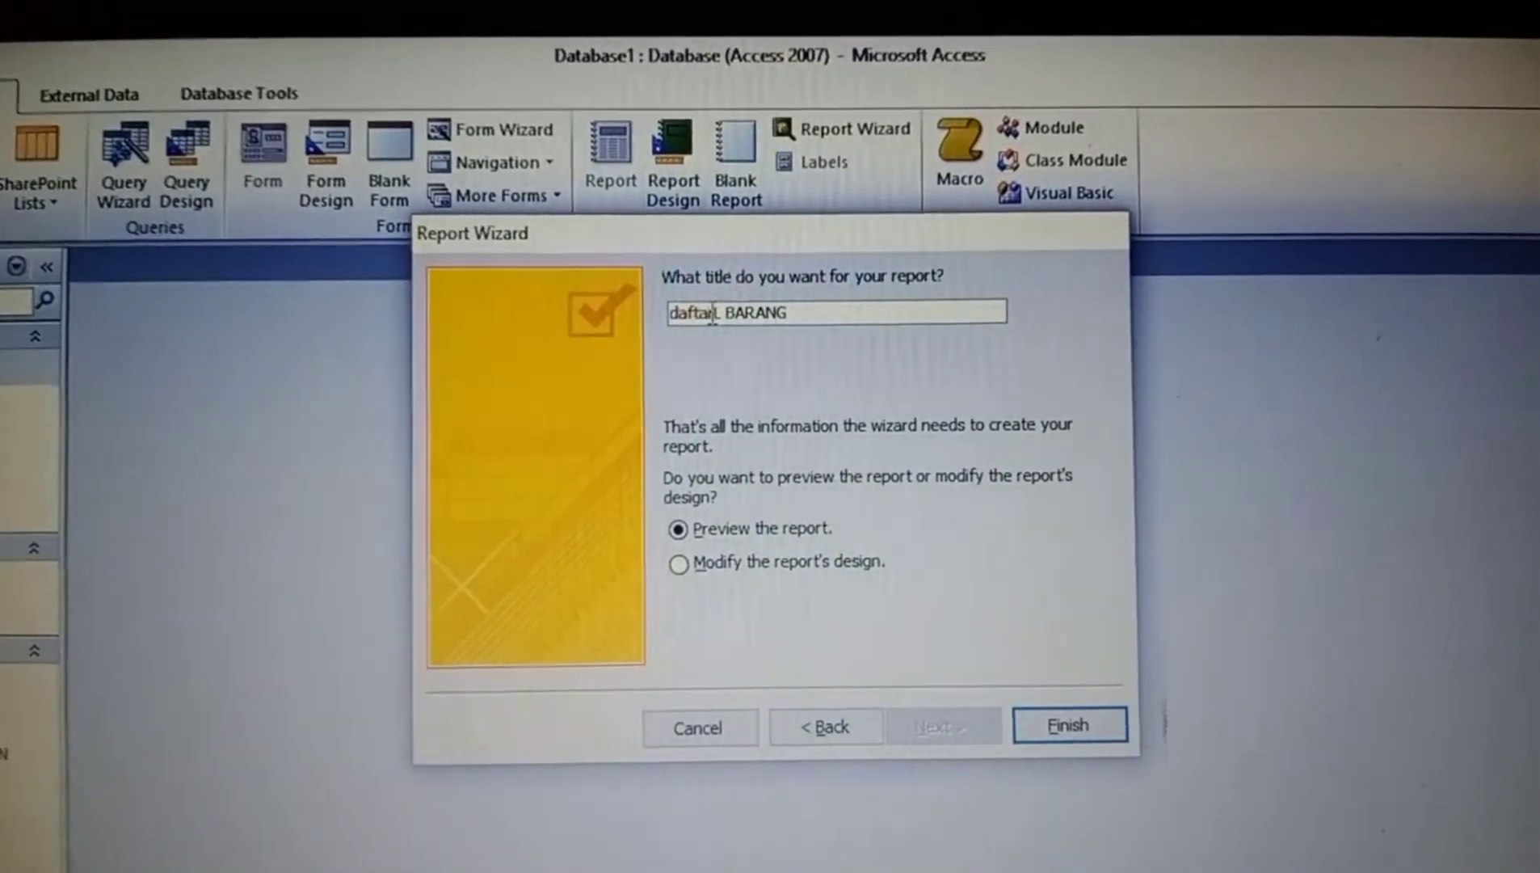
key(BackSpace)
key(BackSpace)
key(BackSpace)
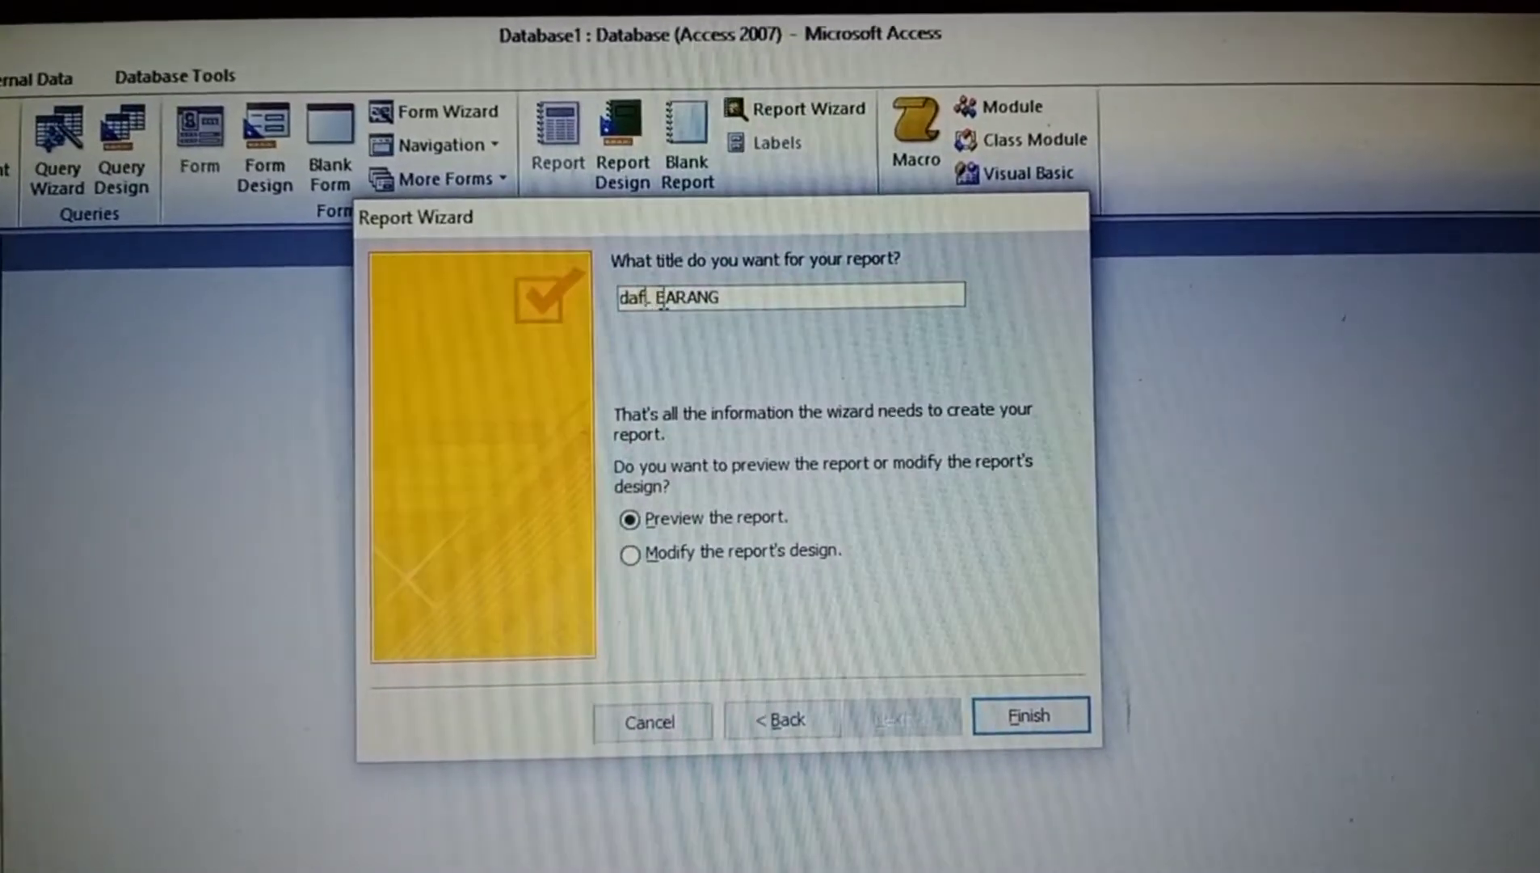
key(BackSpace)
key(BackSpace)
key(BackSpace)
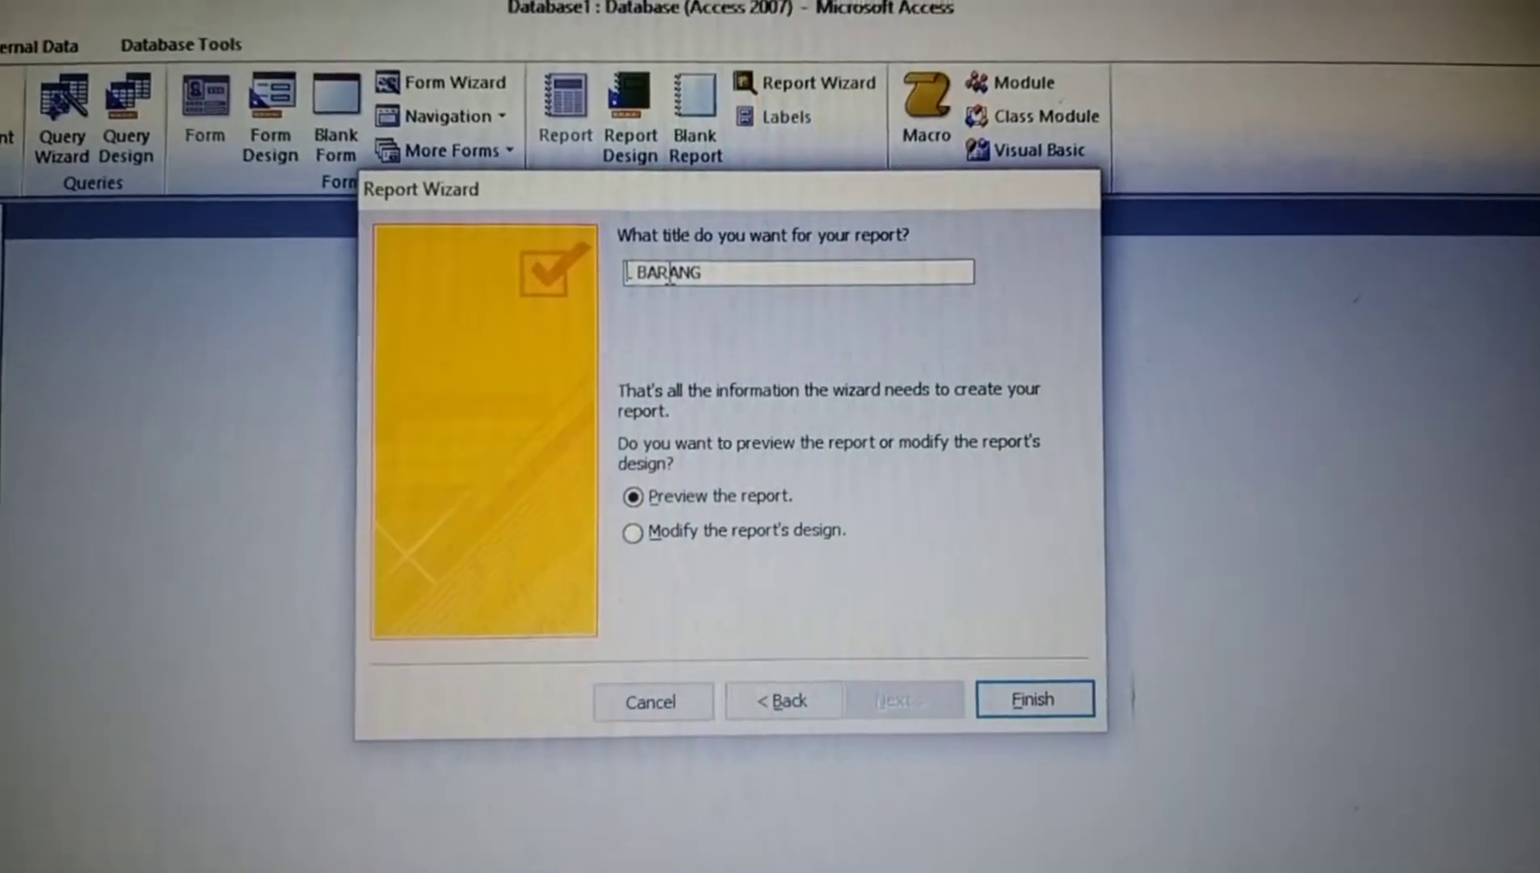
Complete the report title as DAFTARL BARANG, then generate the report and close its preview.
text(DA)
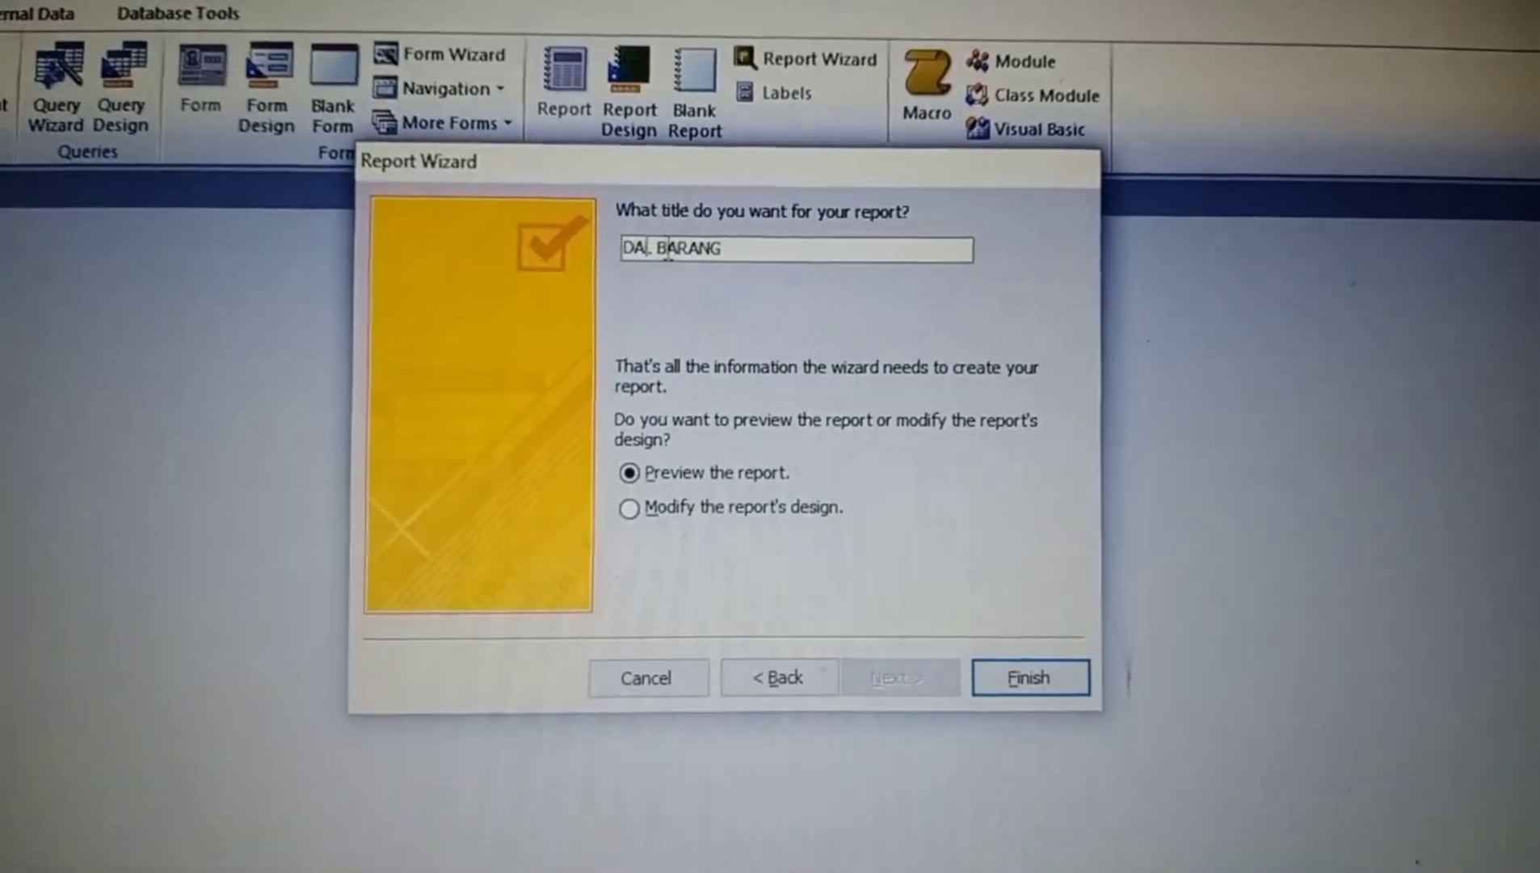
text(FTAR)
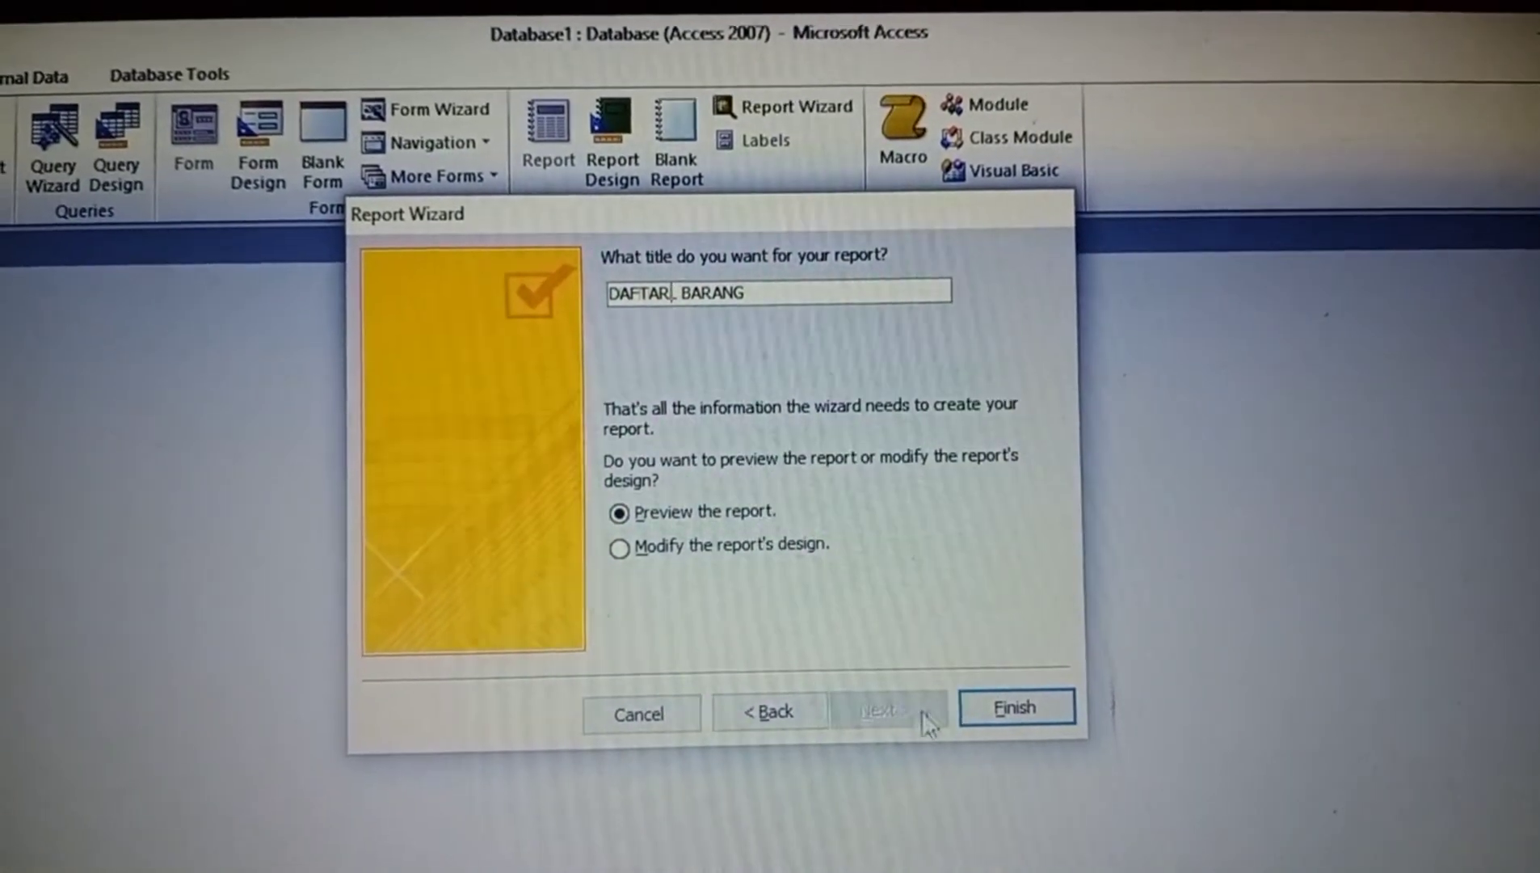
click(1010, 716)
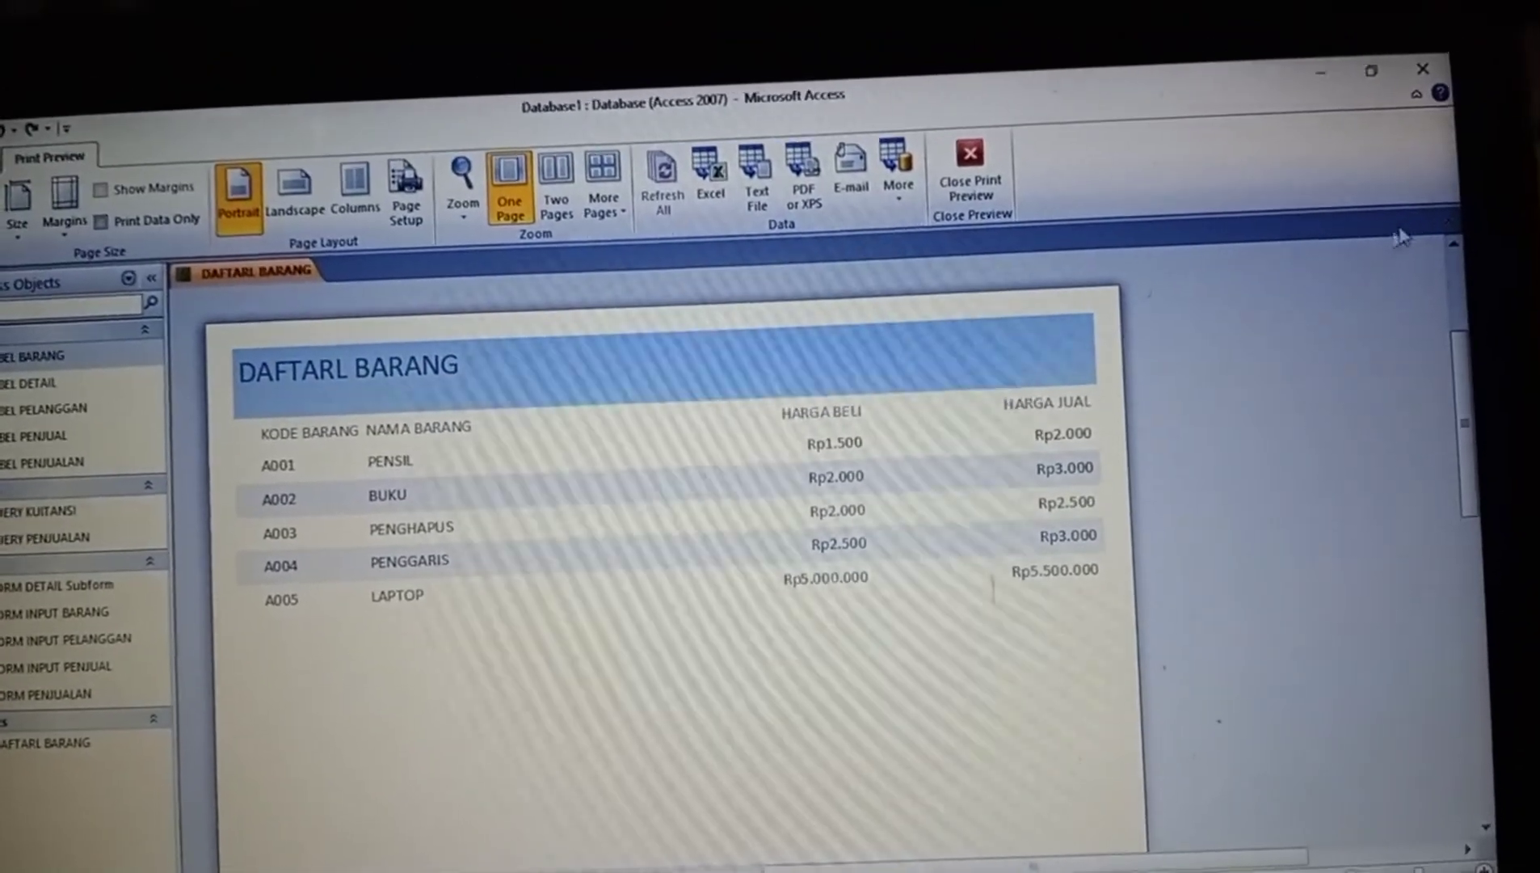
click(1450, 218)
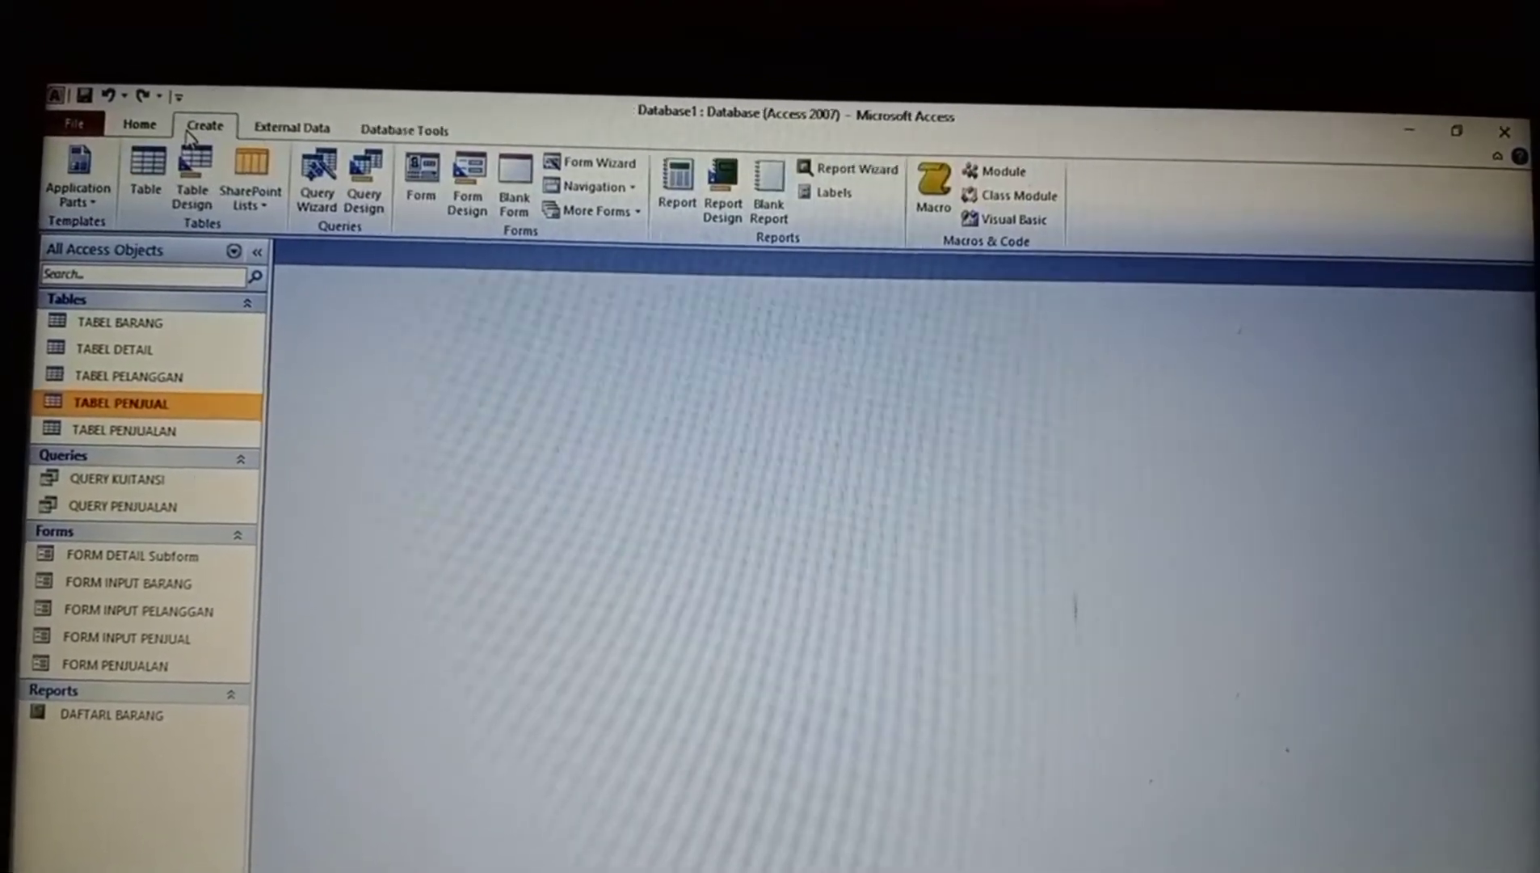
Start a Report Wizard report based on TABEL PENJUAL and include all of its fields.
click(805, 186)
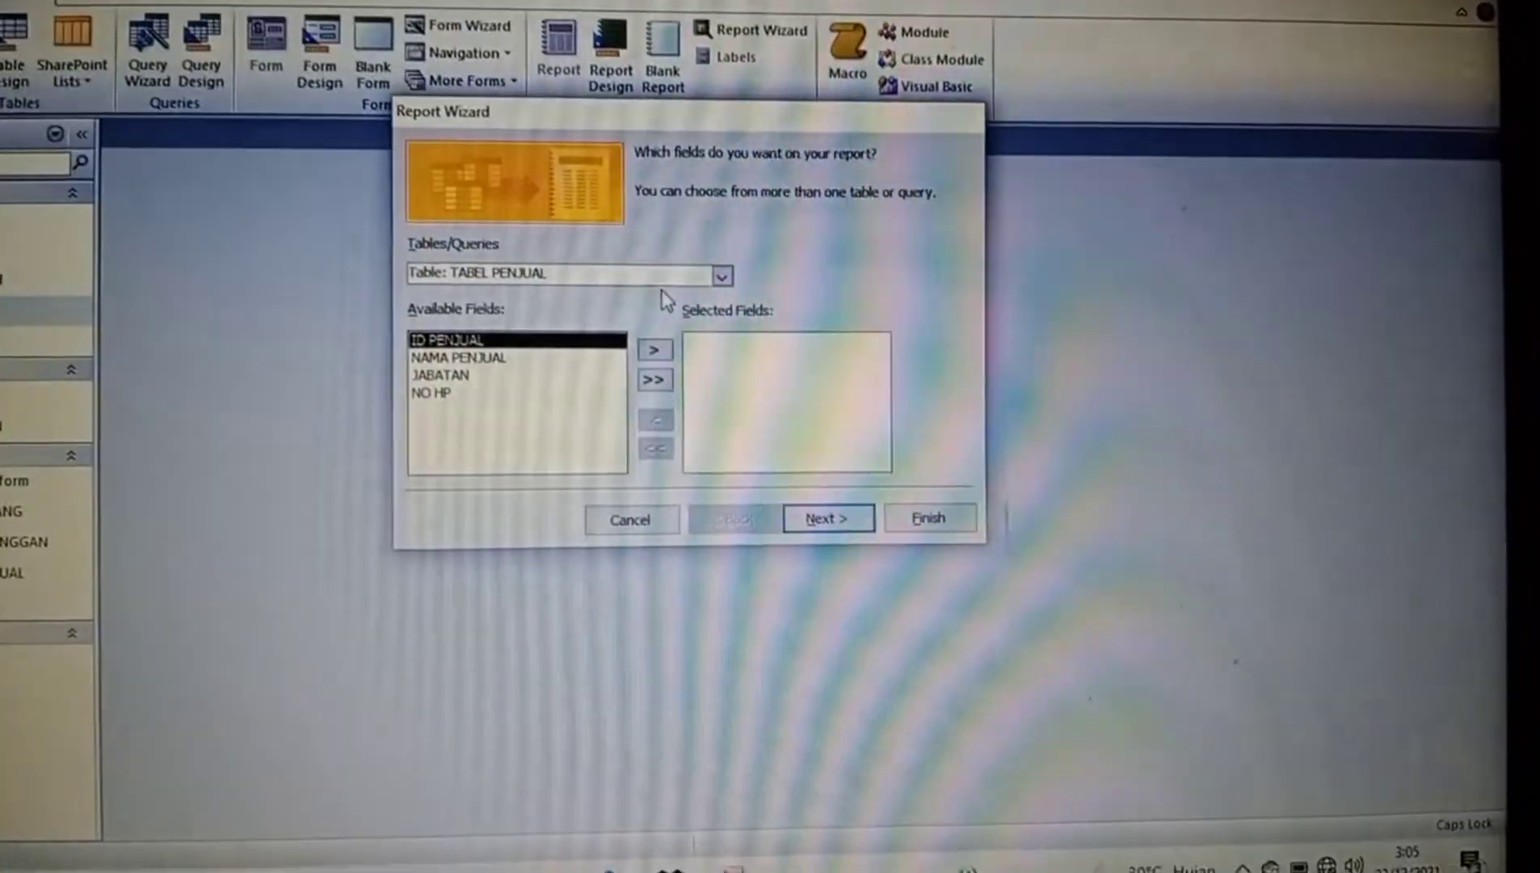
click(668, 394)
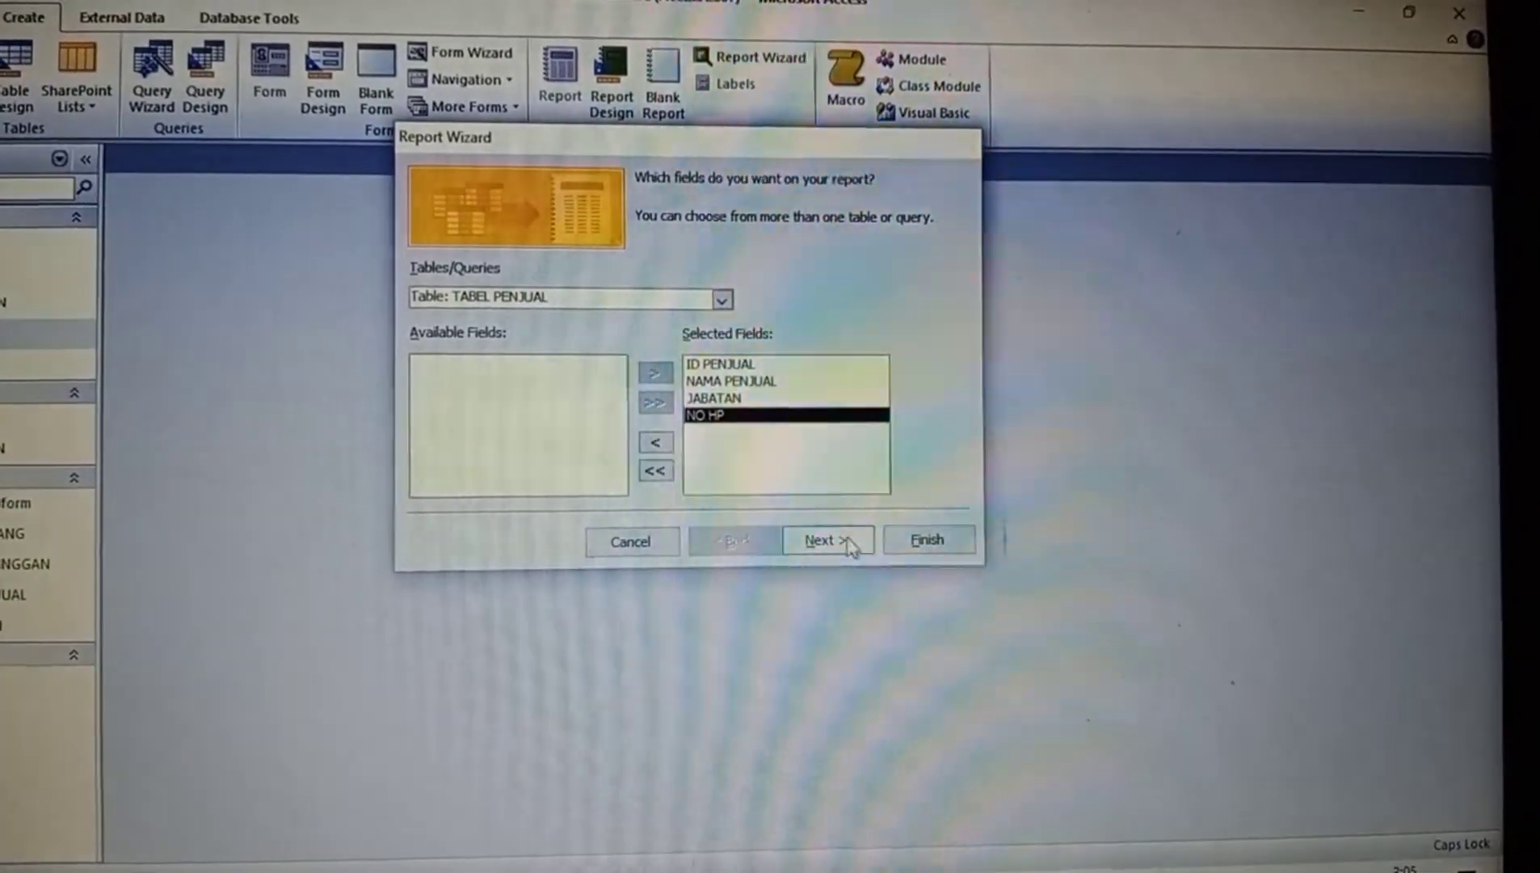
click(844, 543)
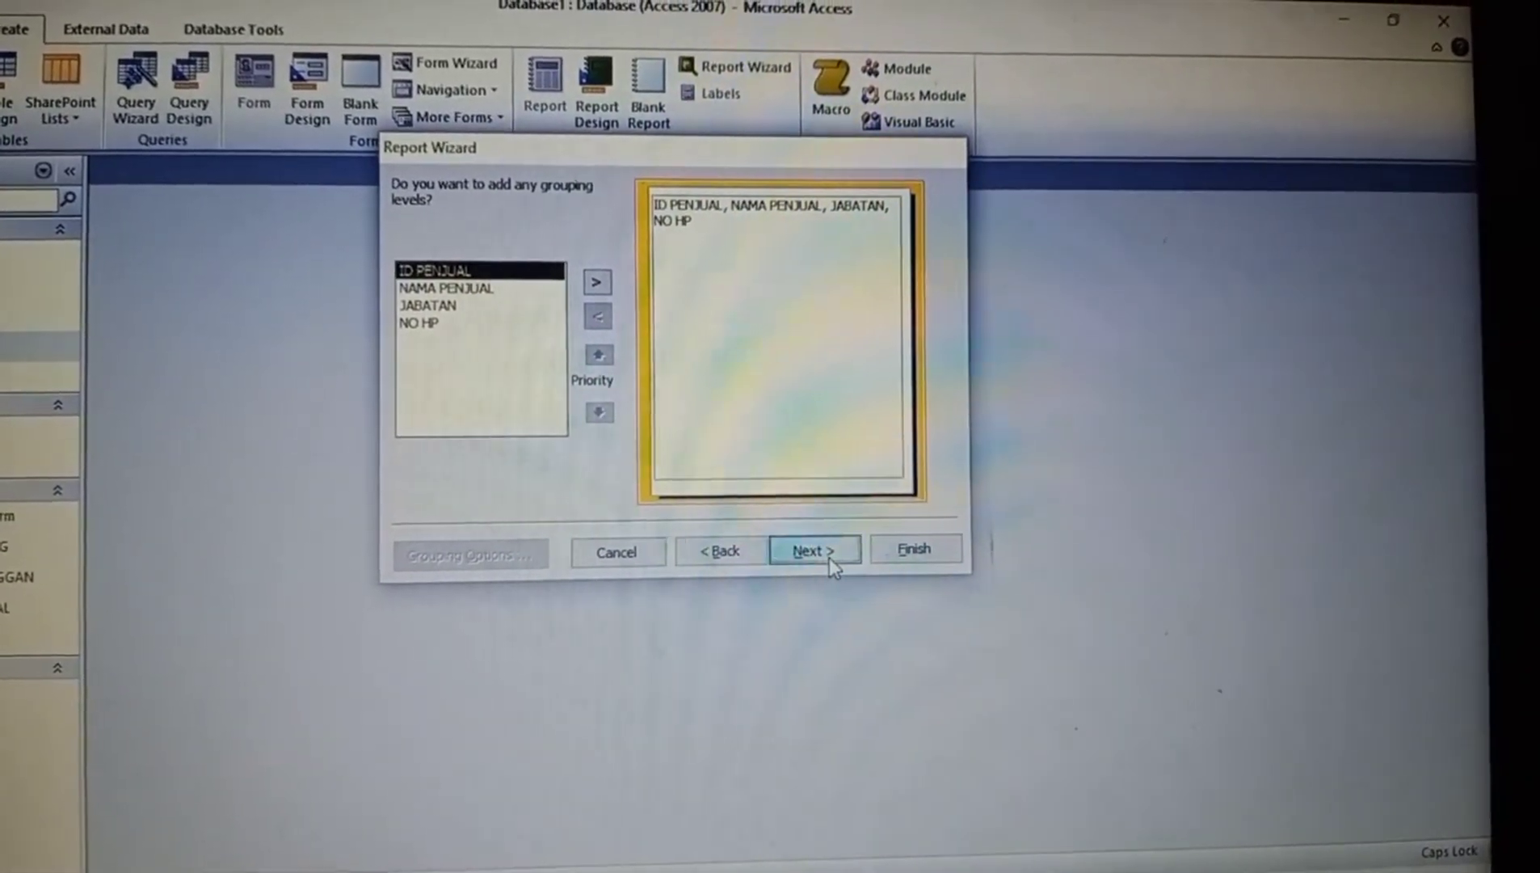
Sort the ungrouped seller report by ID PENJUAL in ascending order, with a tabular layout in portrait orientation.
click(831, 558)
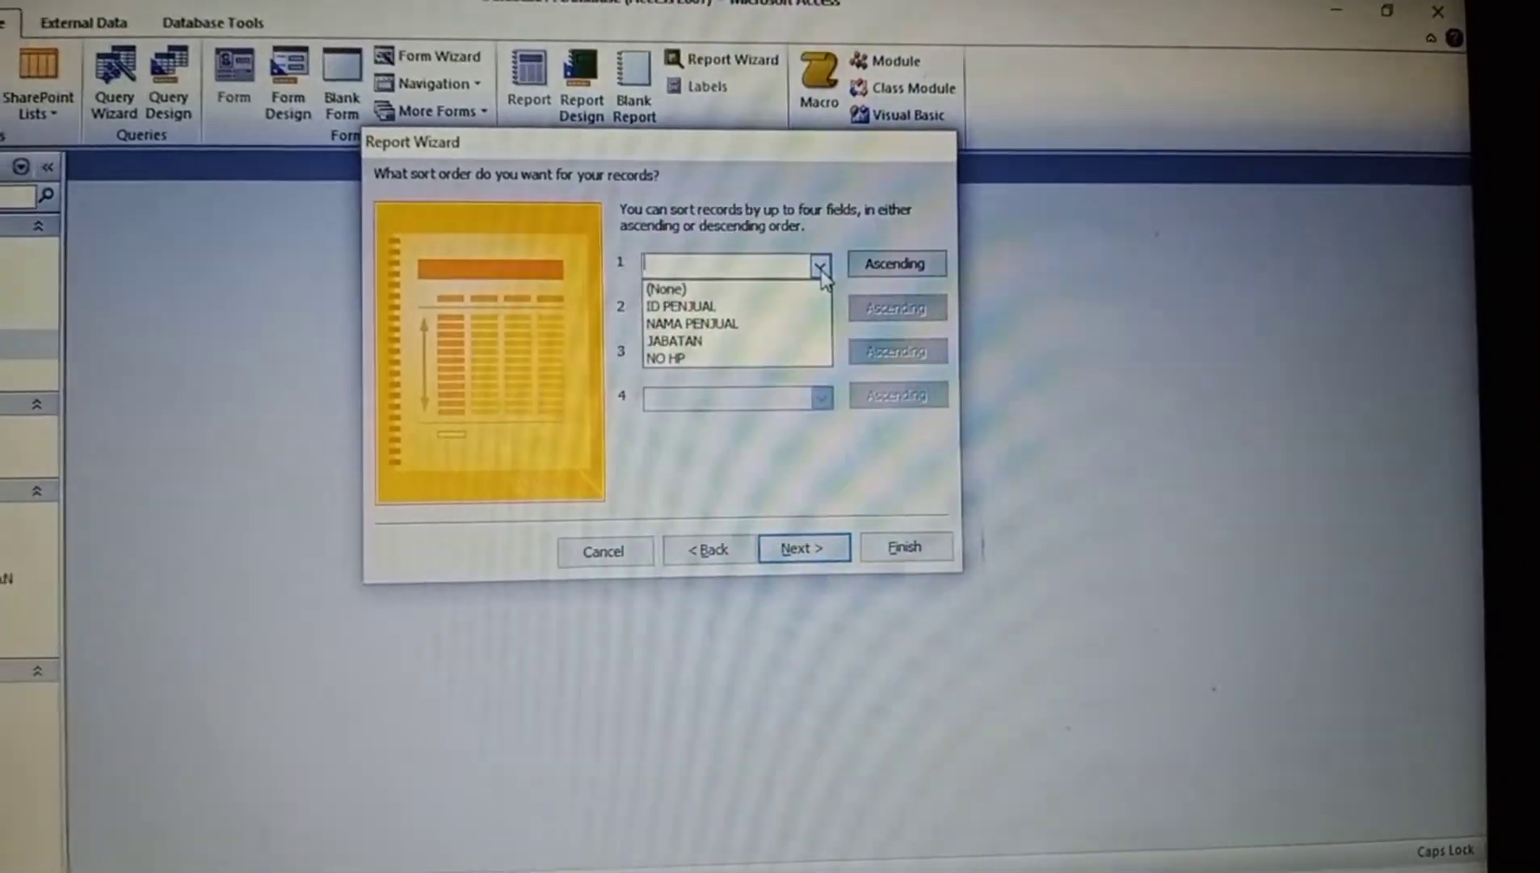
click(734, 315)
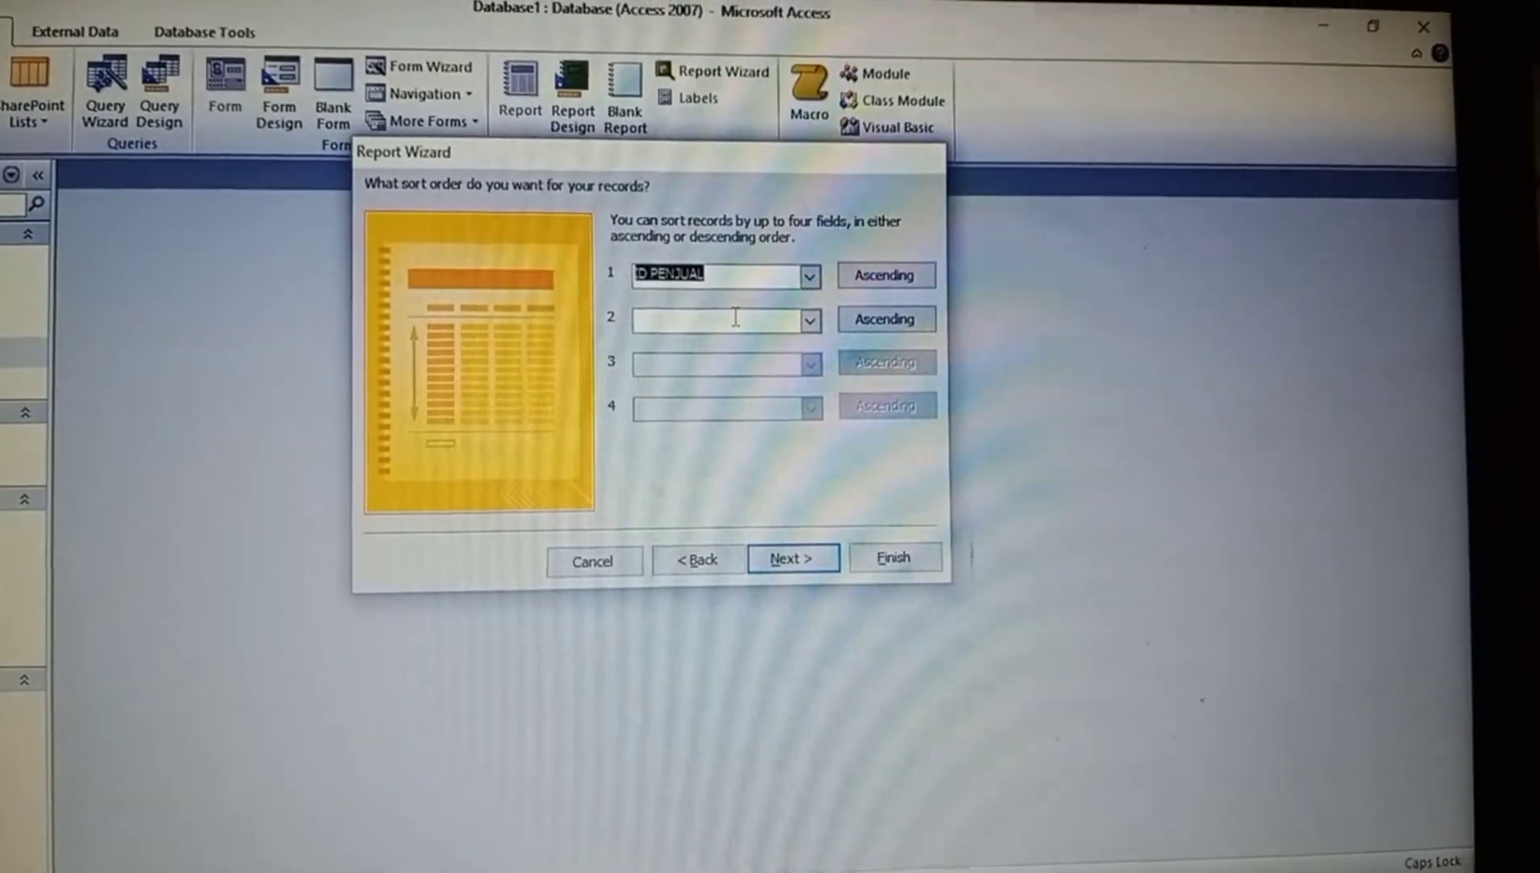
click(794, 560)
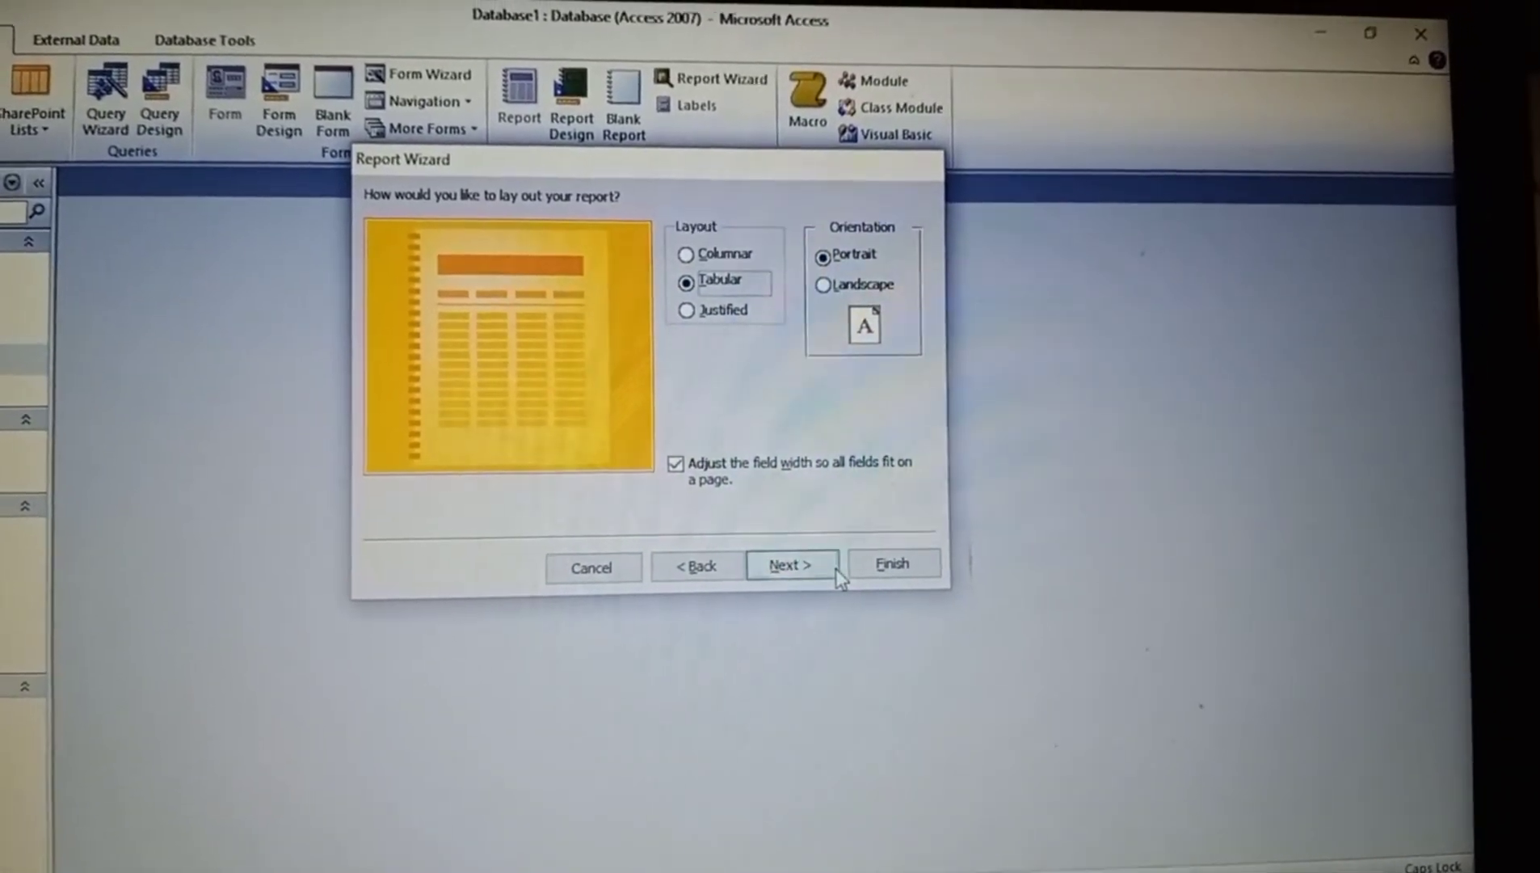
click(837, 568)
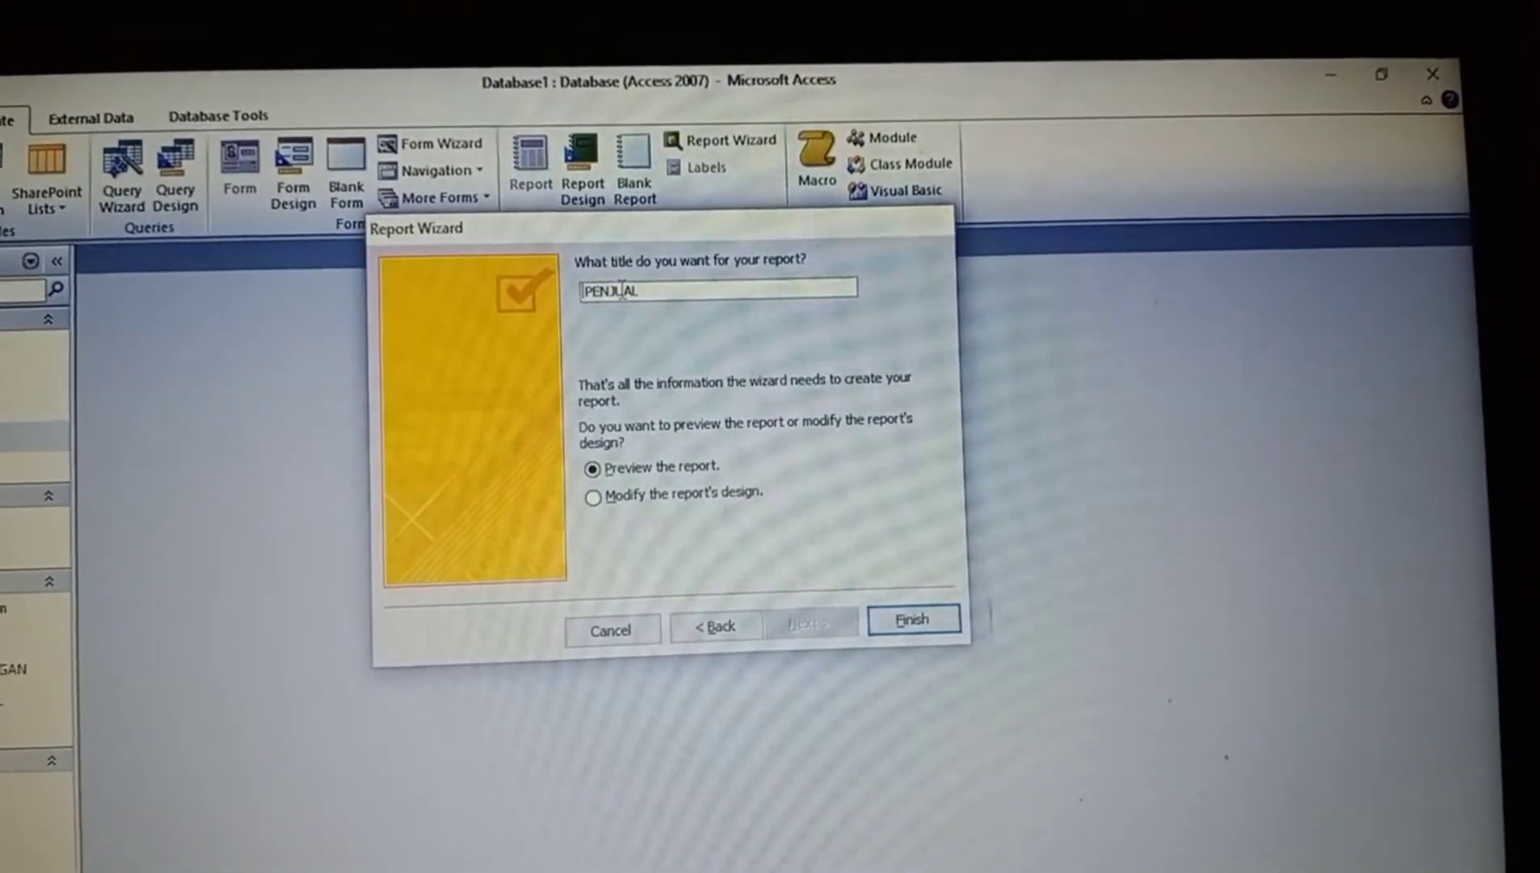
Title the seller report DAFTAR PENJUAL, generate it, and close its preview.
text(DAF)
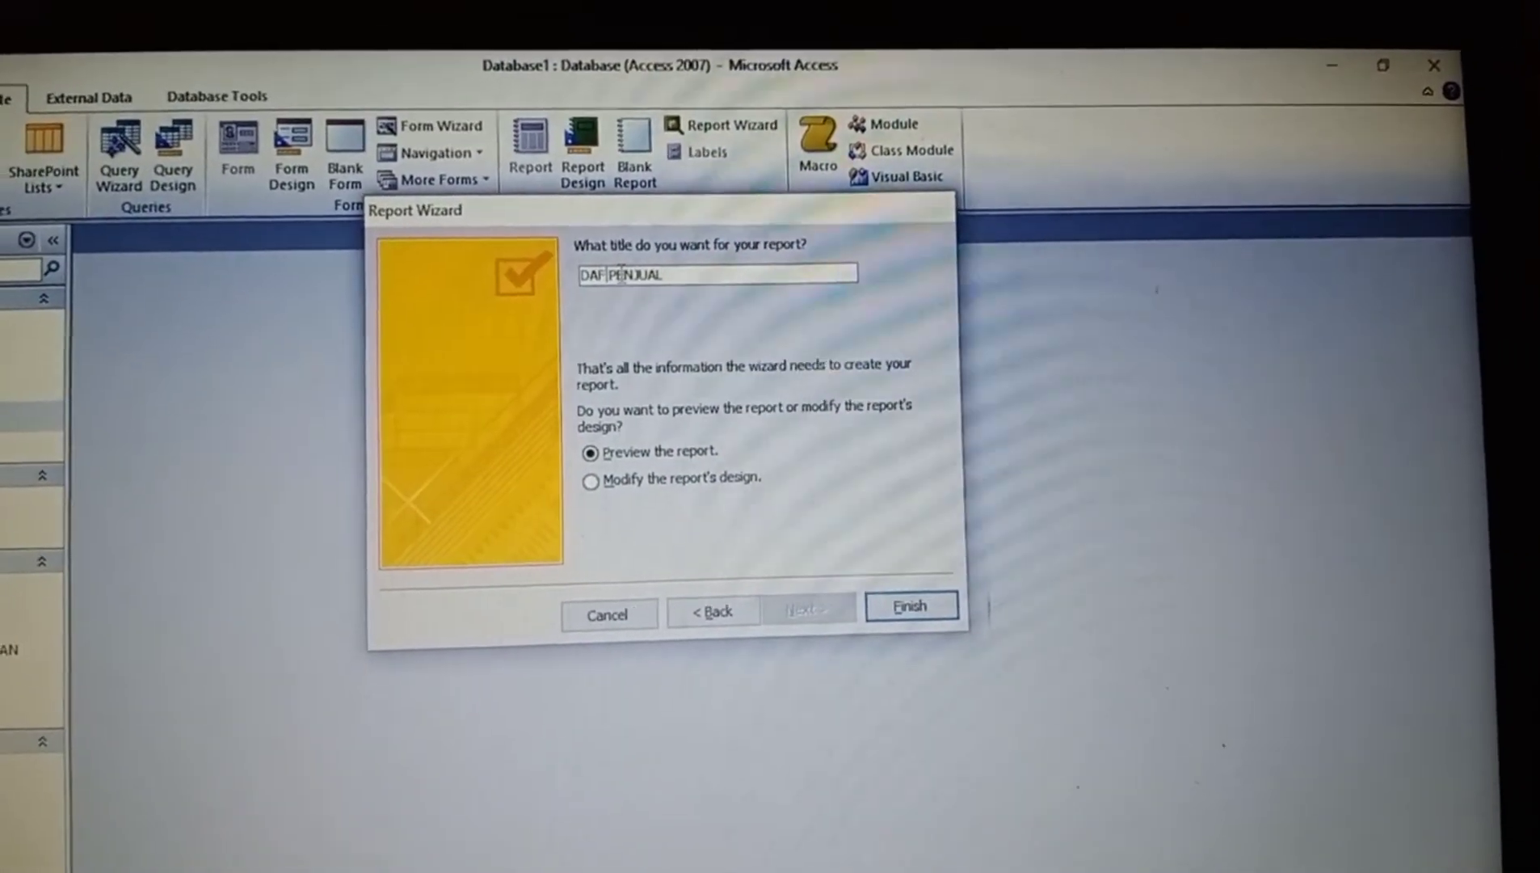
text(TAR)
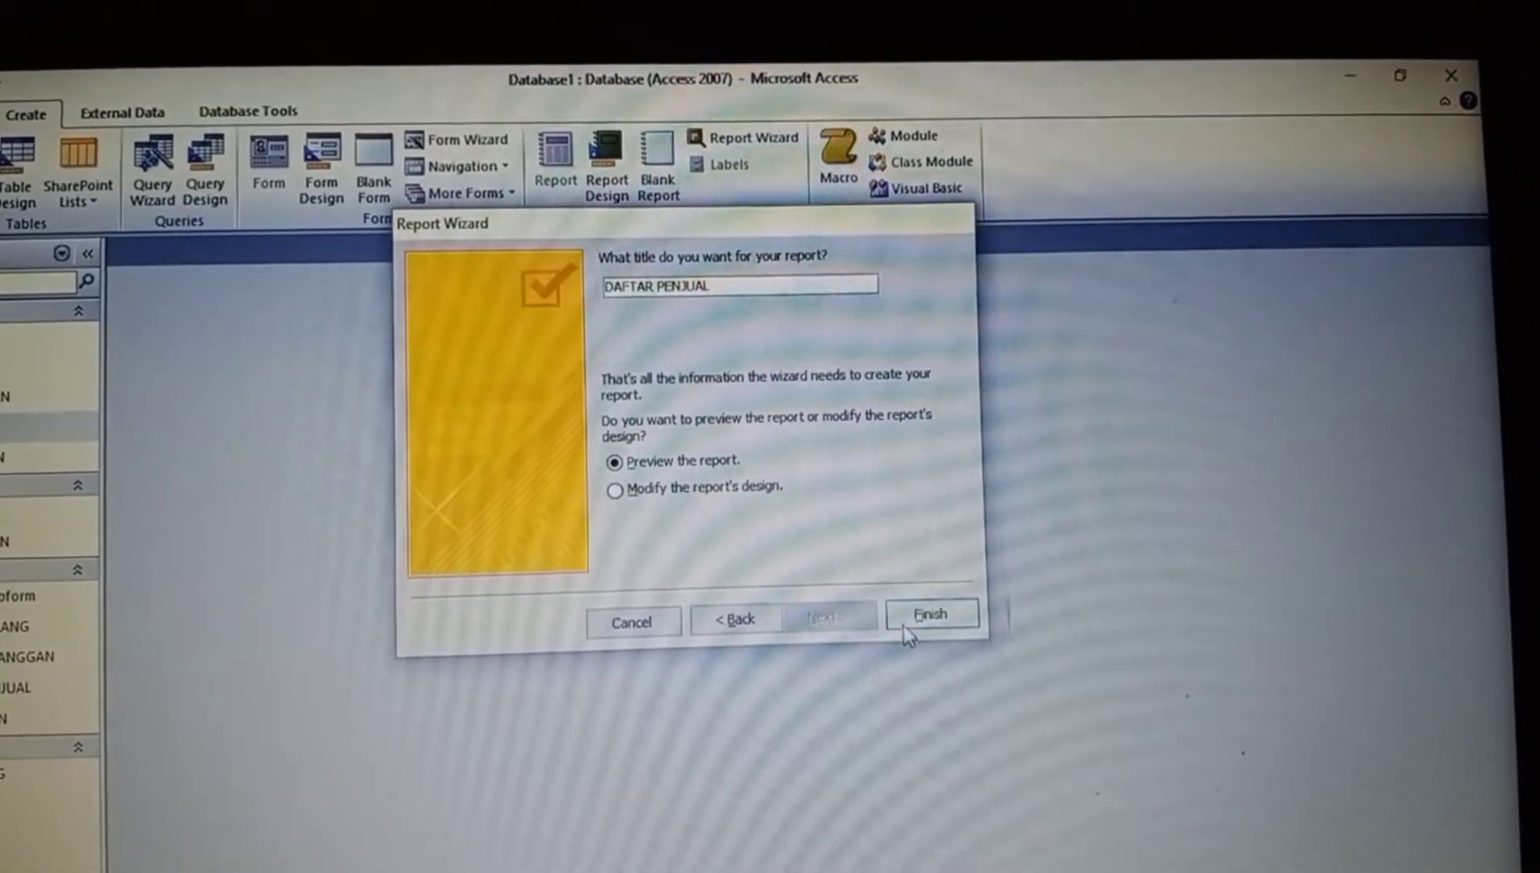
click(909, 611)
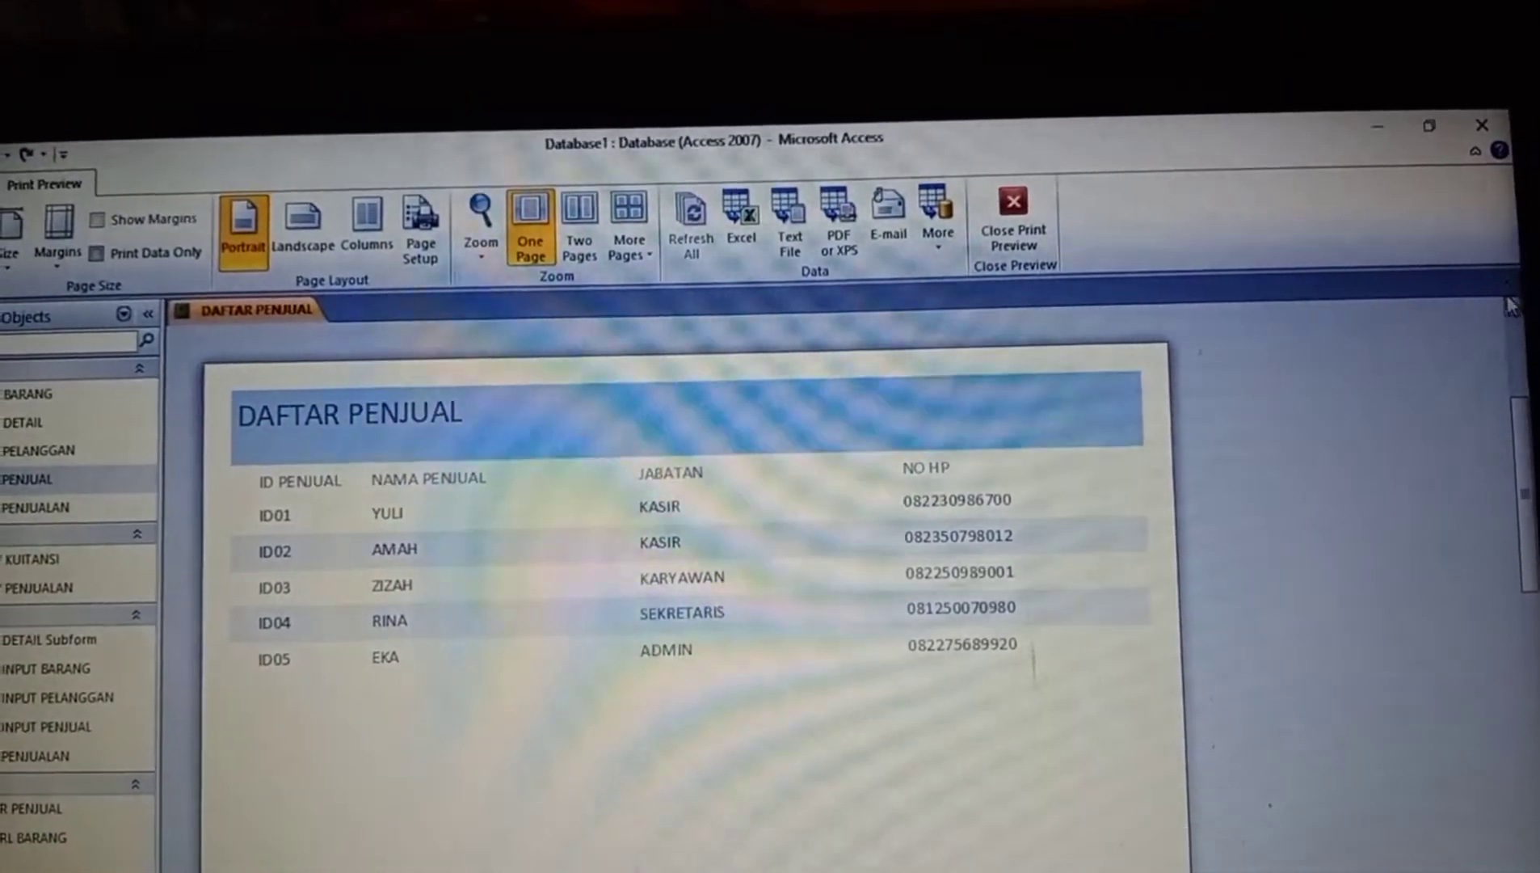
click(1506, 285)
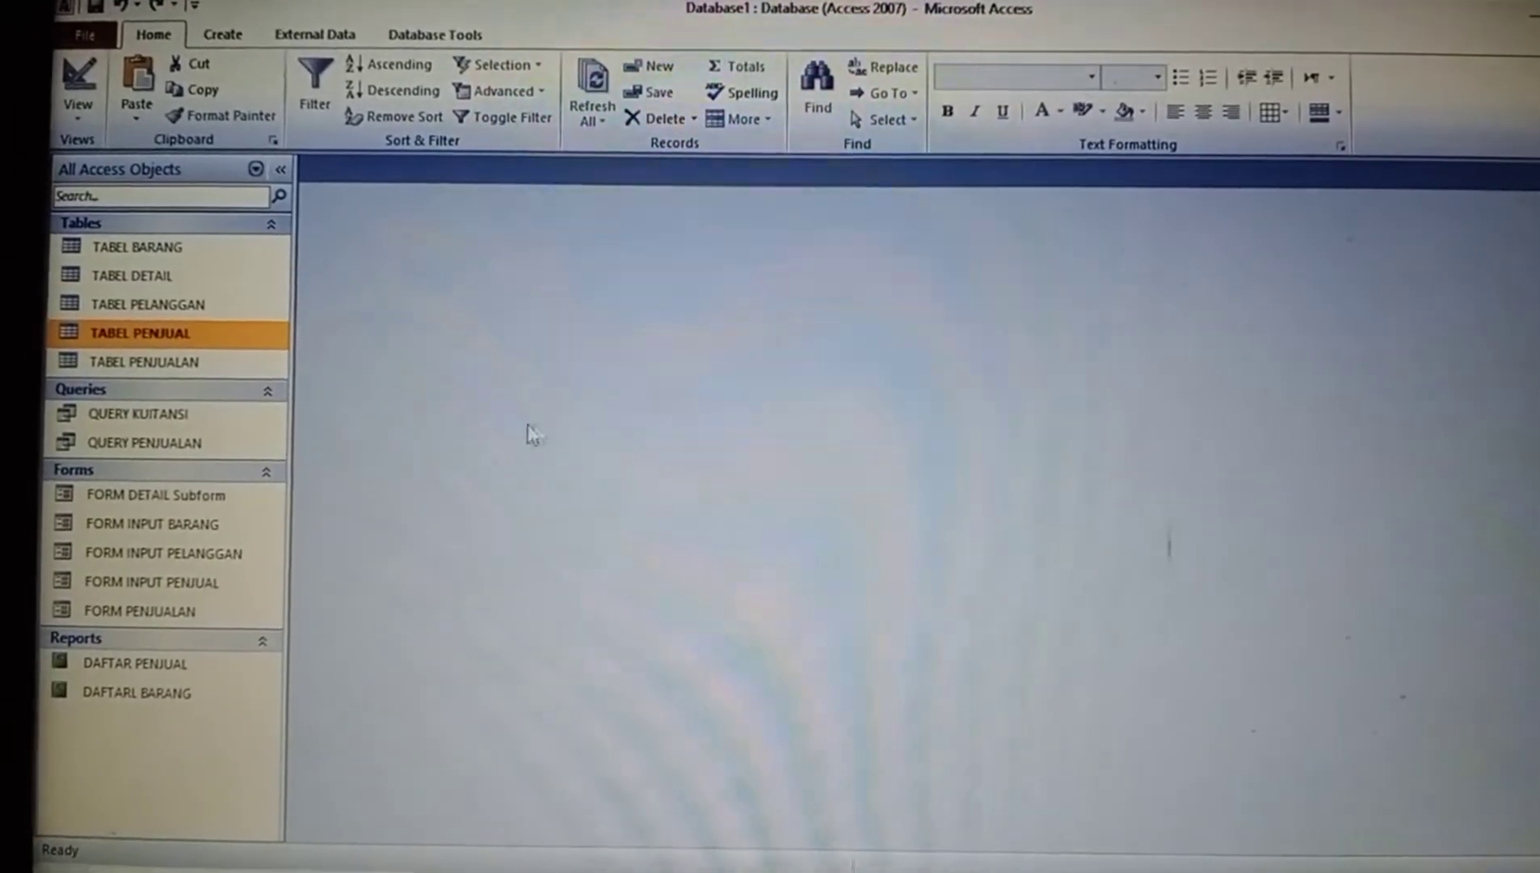
Start a Report Wizard report based on TABEL PELANGGAN and include all of its fields.
click(202, 300)
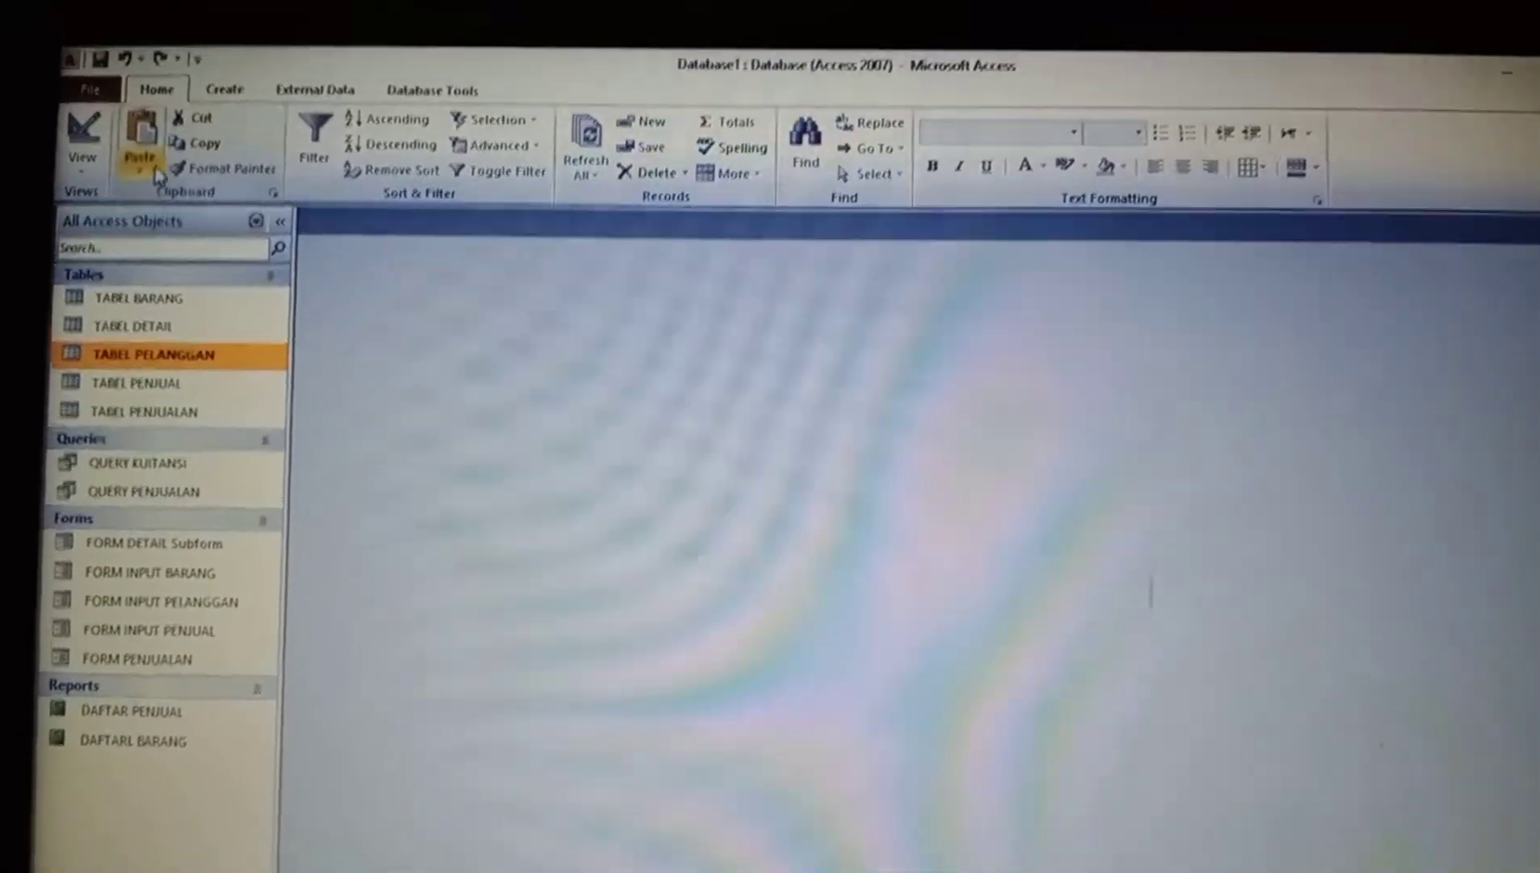
click(241, 124)
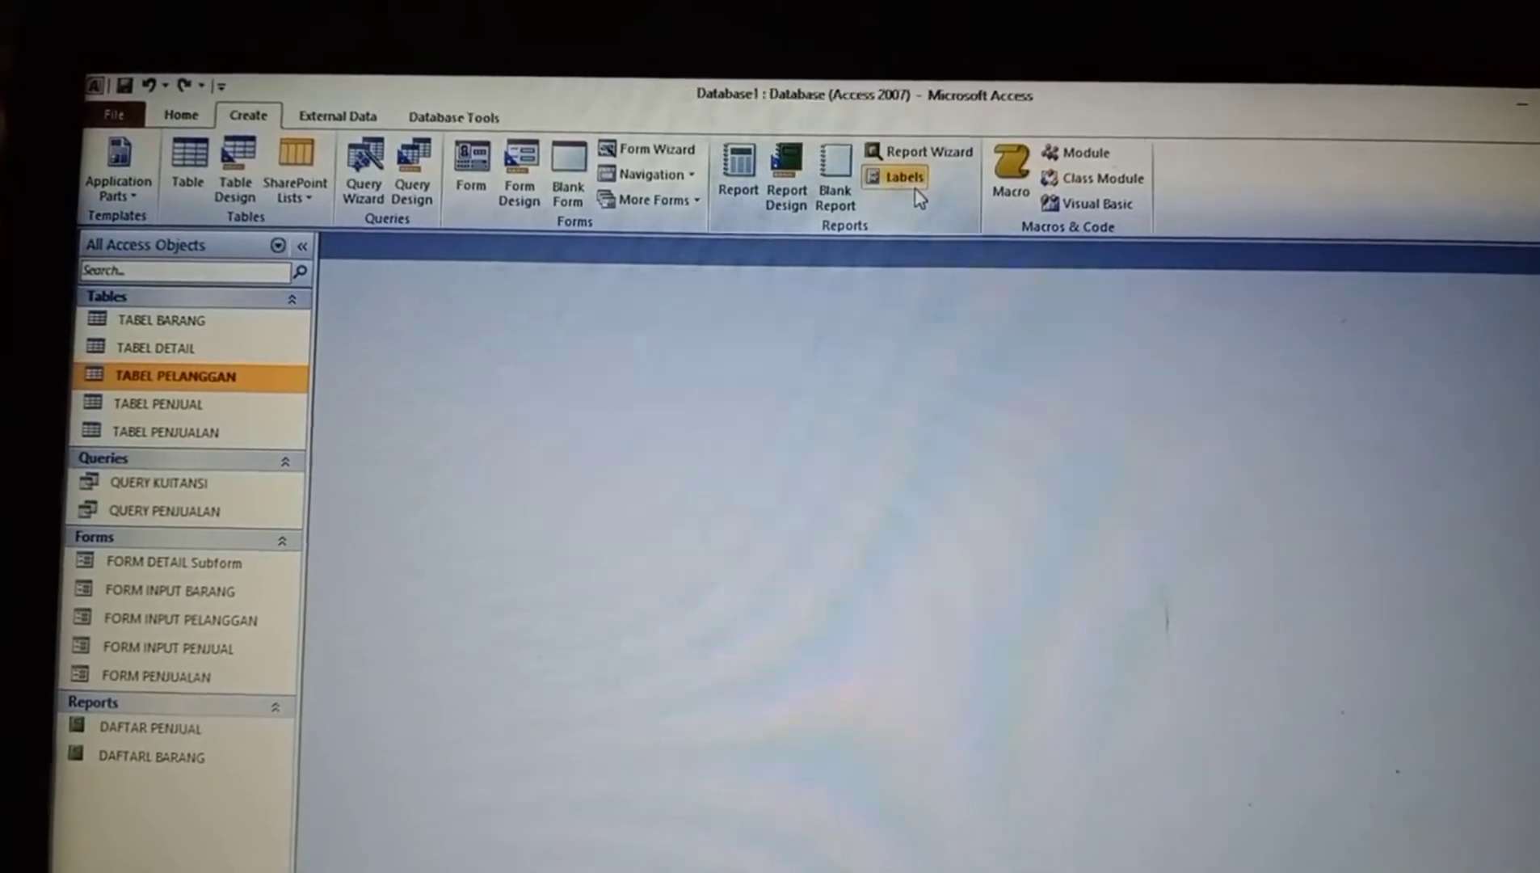
click(918, 153)
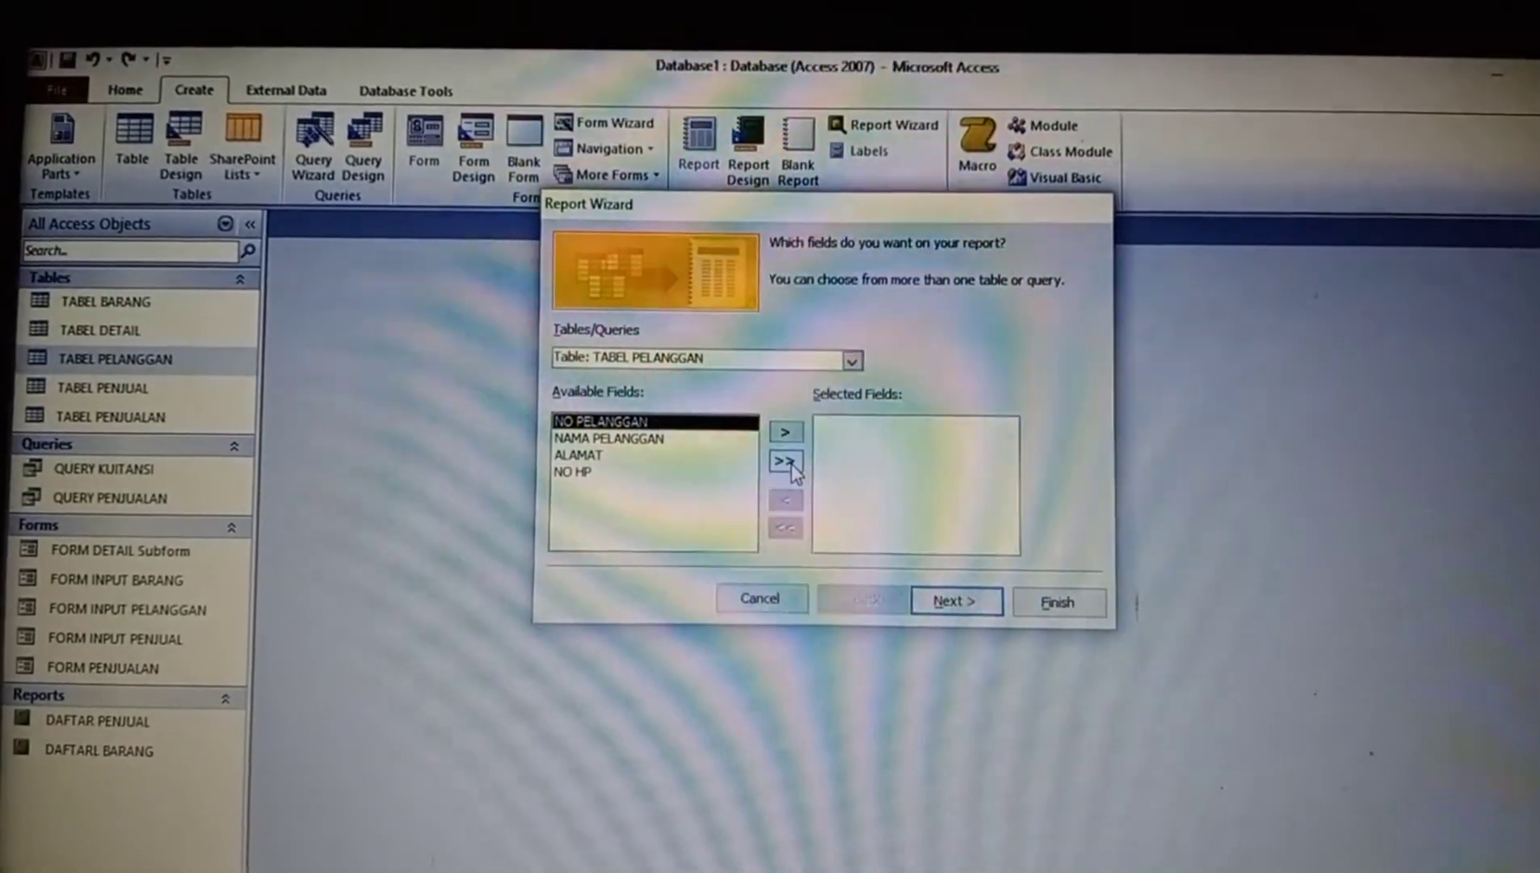
click(805, 448)
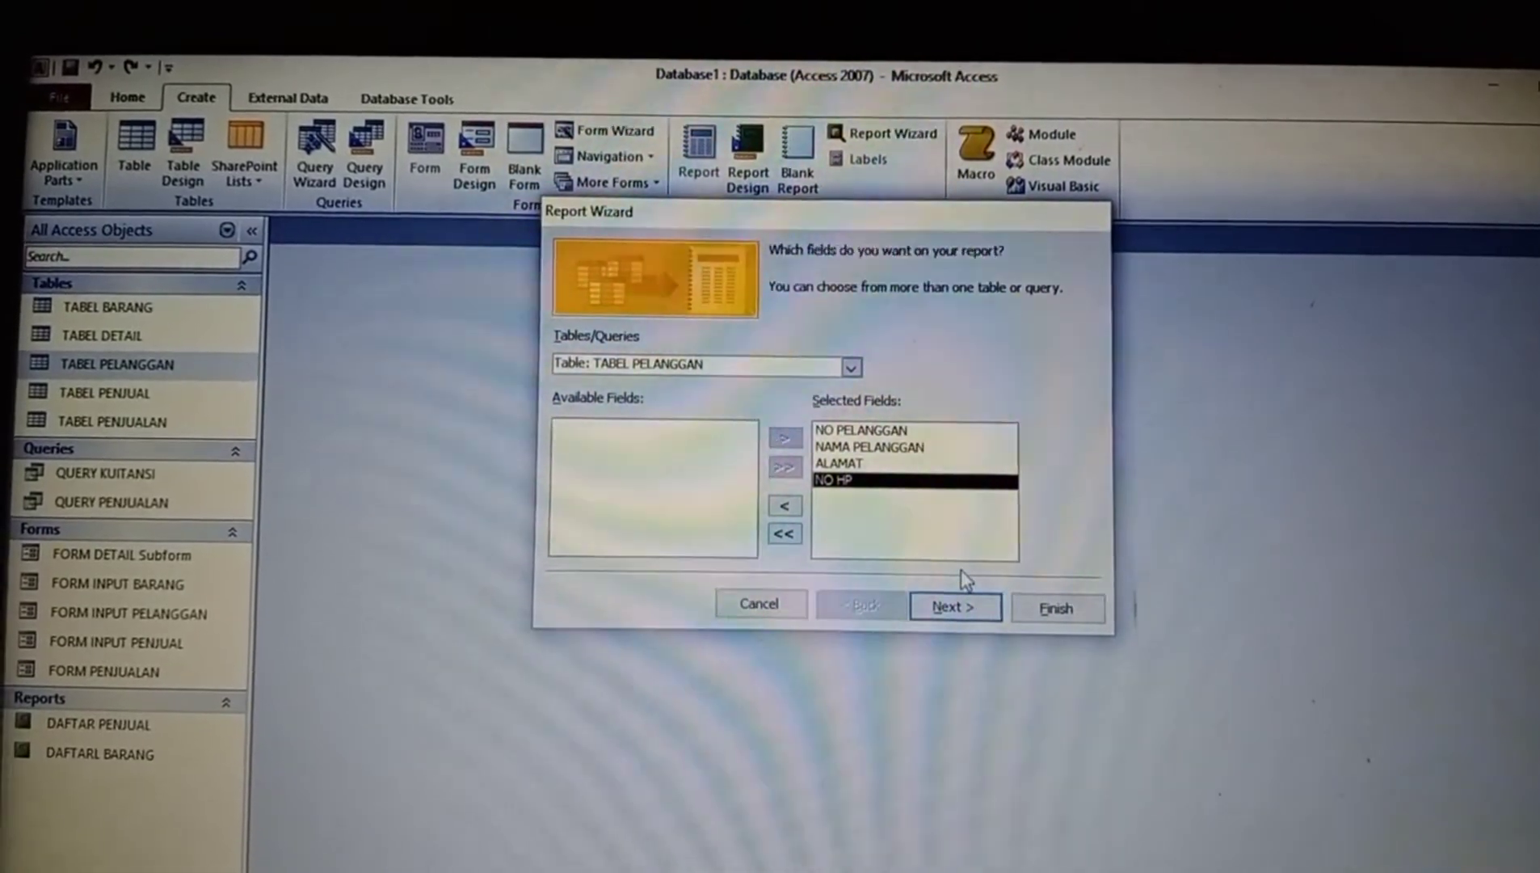
click(960, 613)
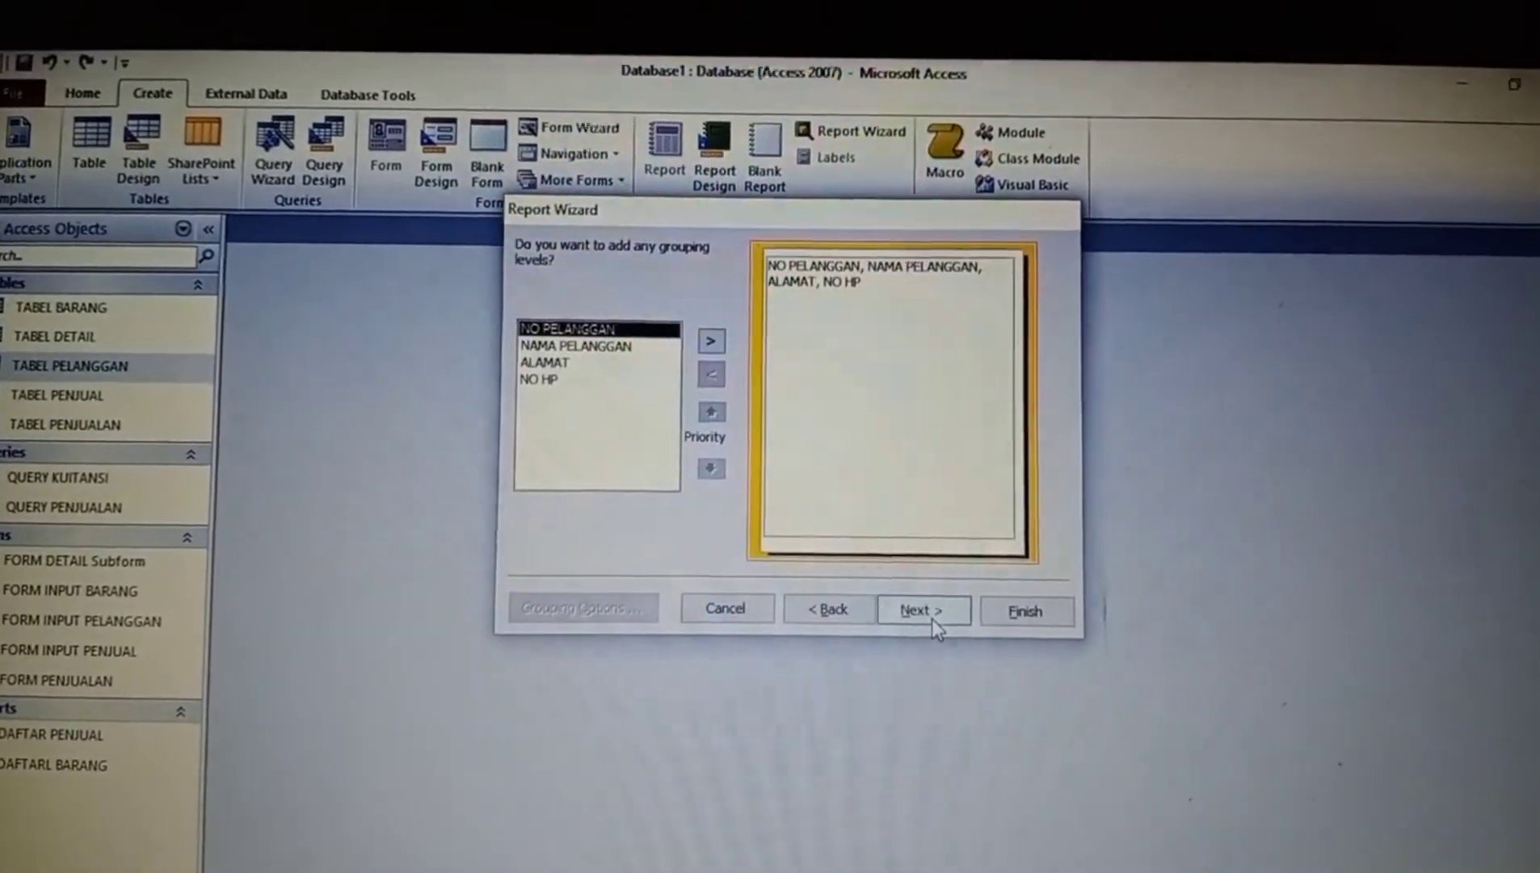
Leave the customer report ungrouped, sort it by NO PELANGGAN in ascending order, and use a tabular layout in portrait orientation.
click(929, 607)
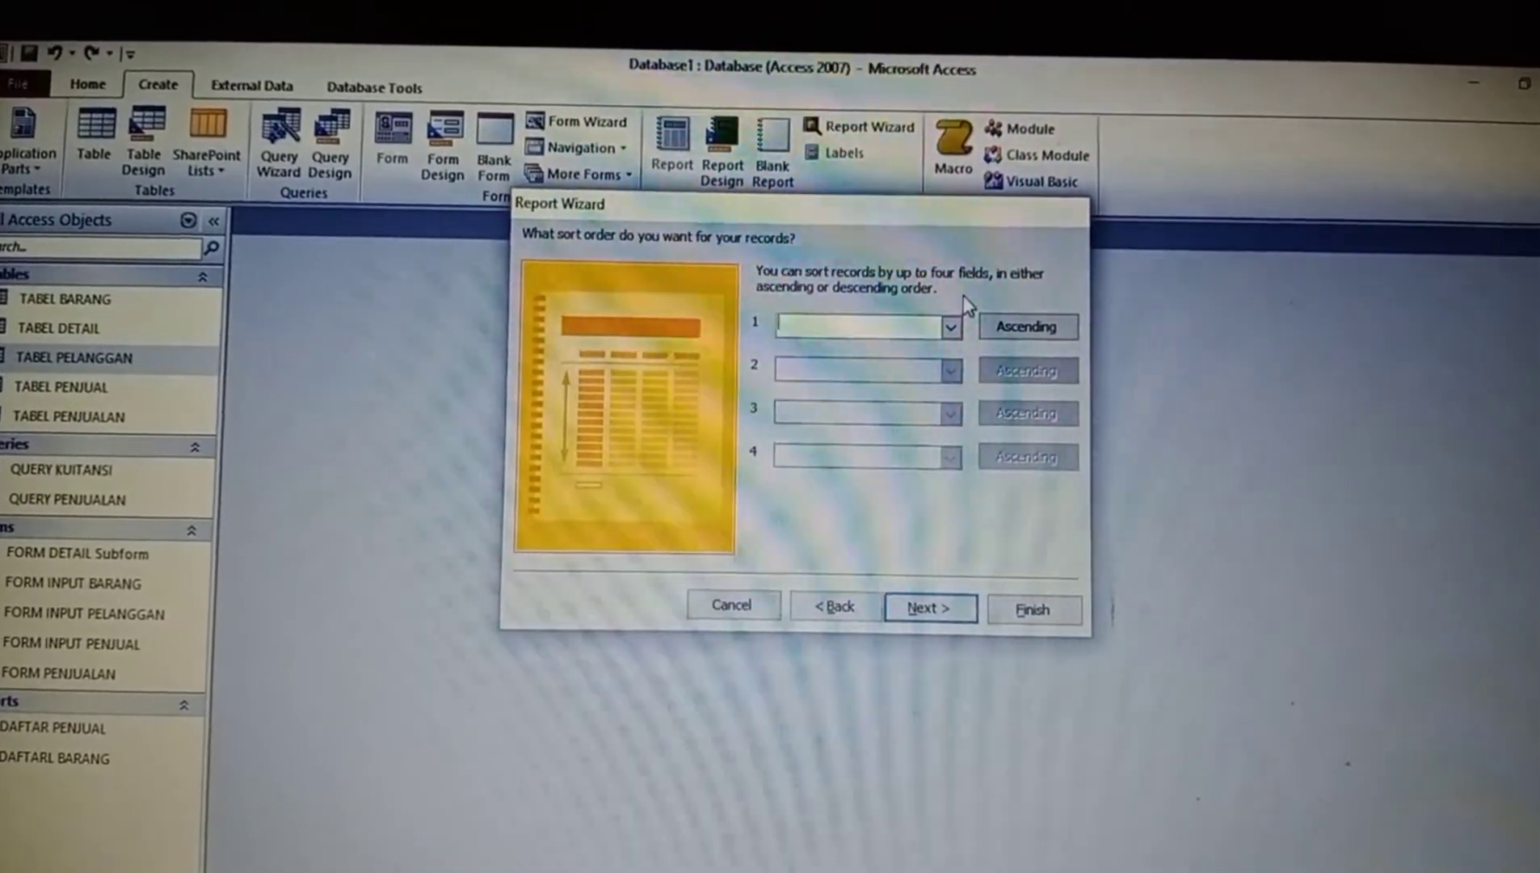
click(946, 327)
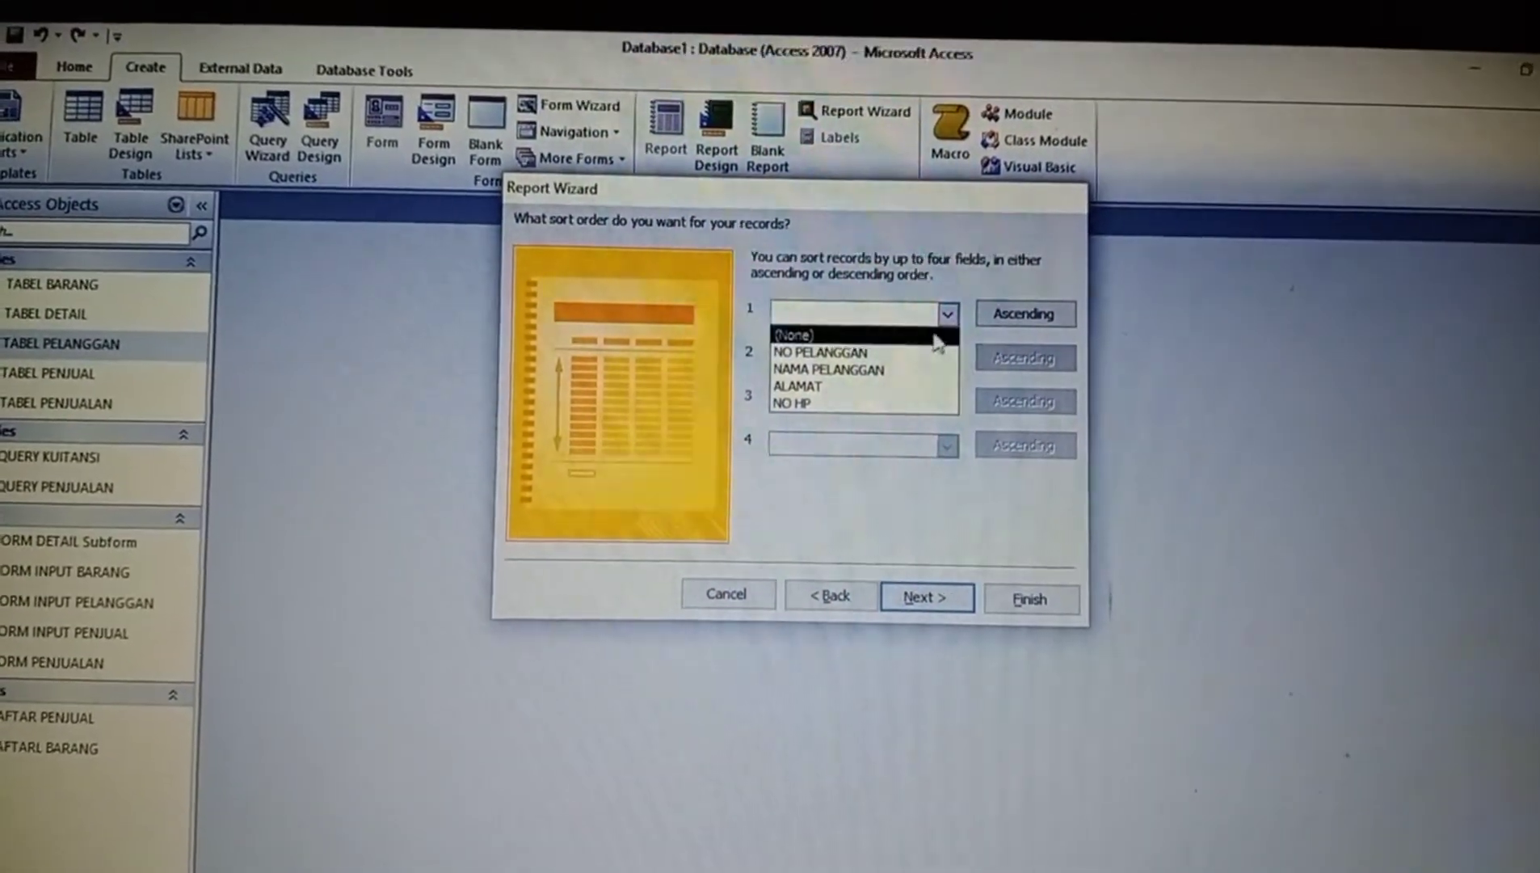
click(921, 361)
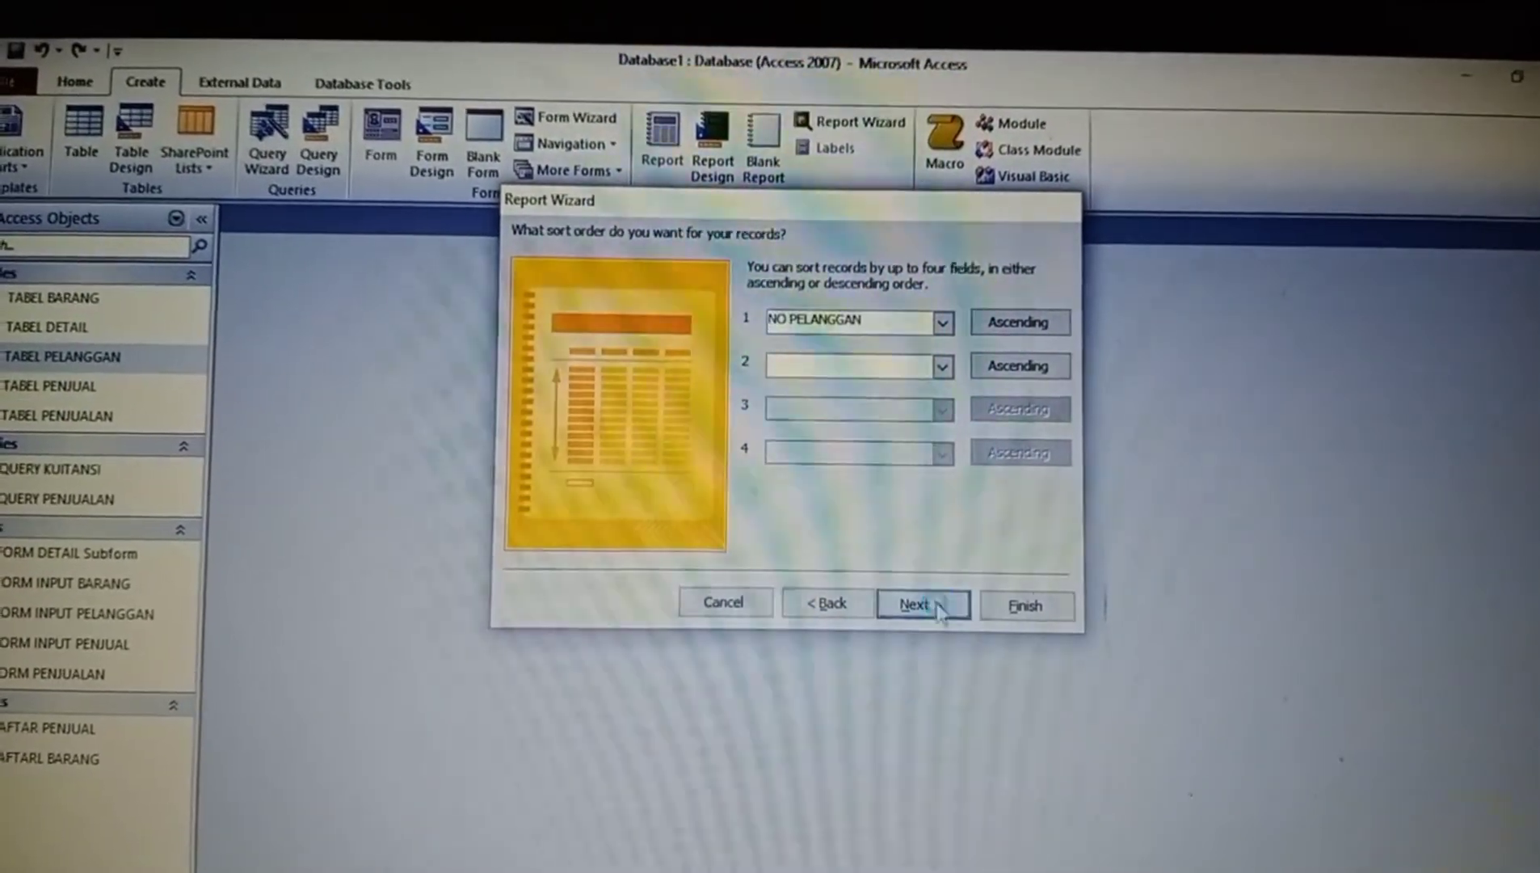
click(937, 600)
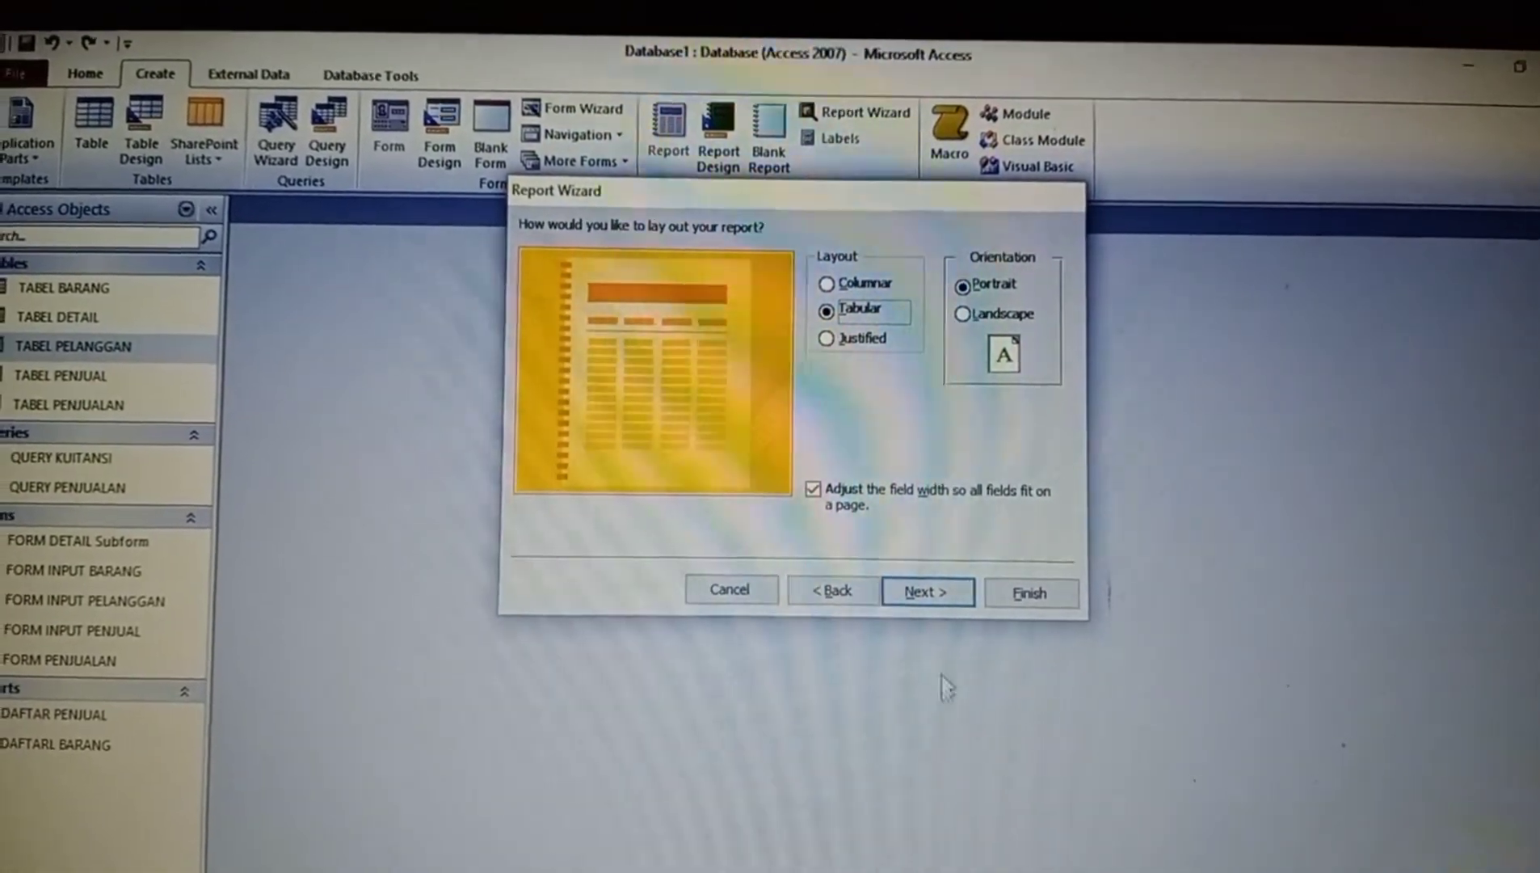
click(930, 592)
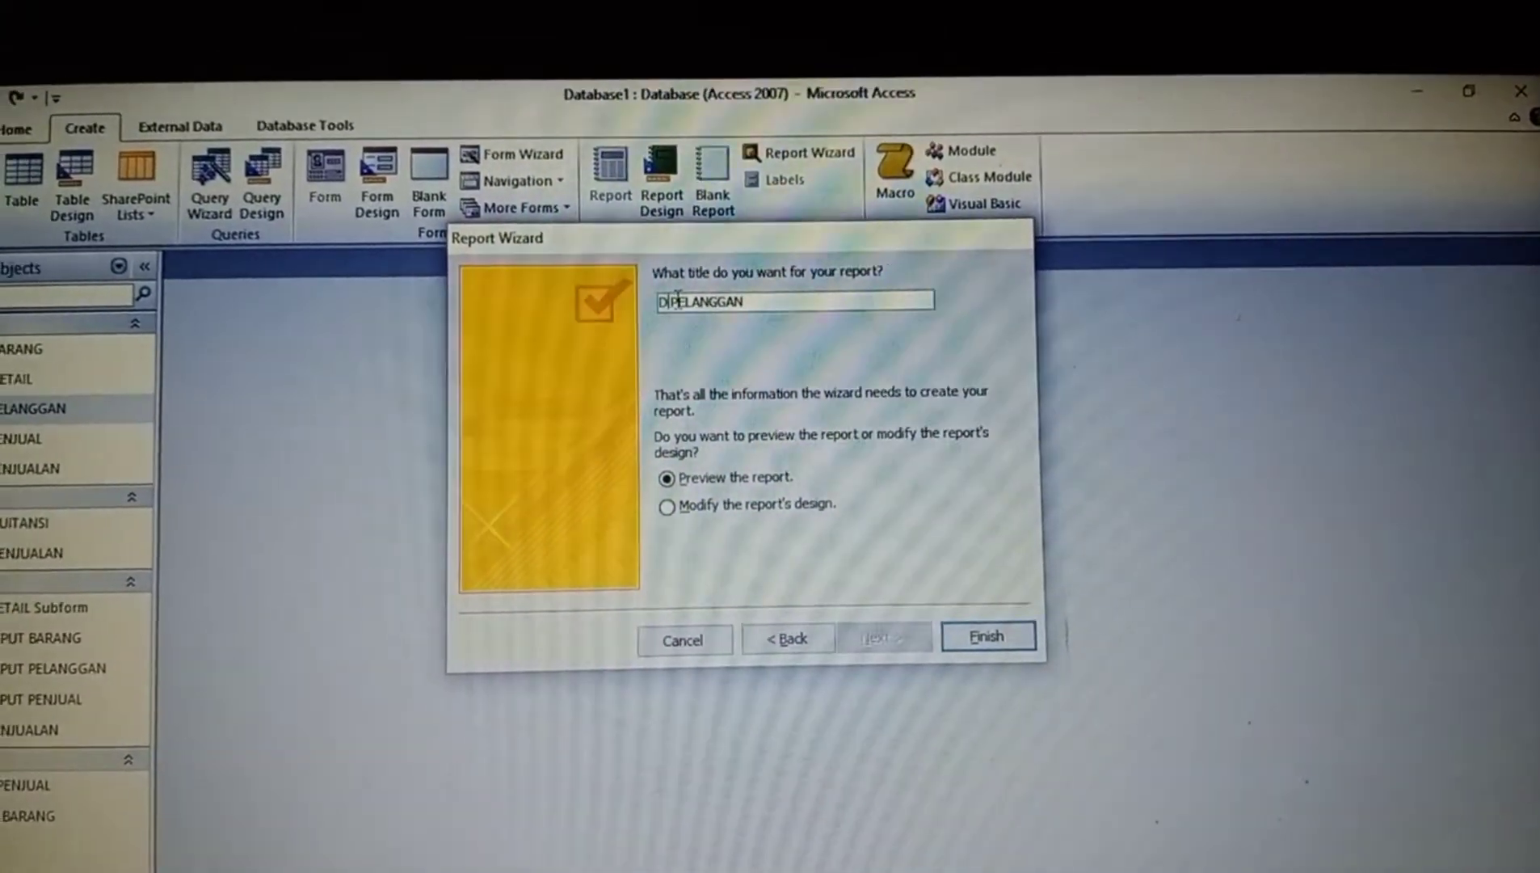
Title the customer report DAFTAR PELANGGAN, generate it, and close its preview.
key(BackSpace)
key(BackSpace)
key(BackSpace)
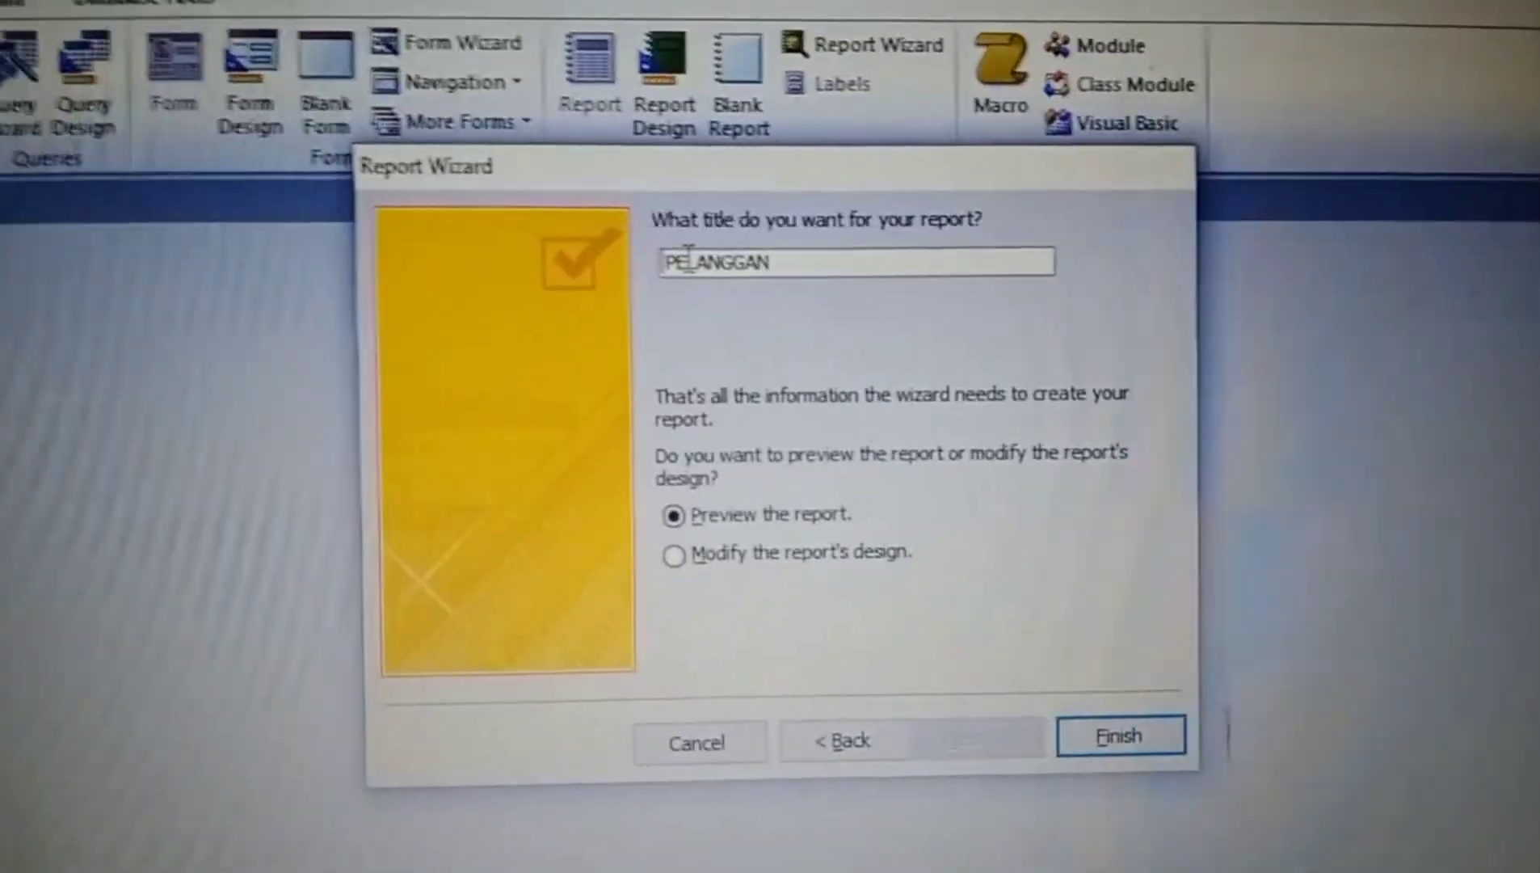
text(DAFTAR)
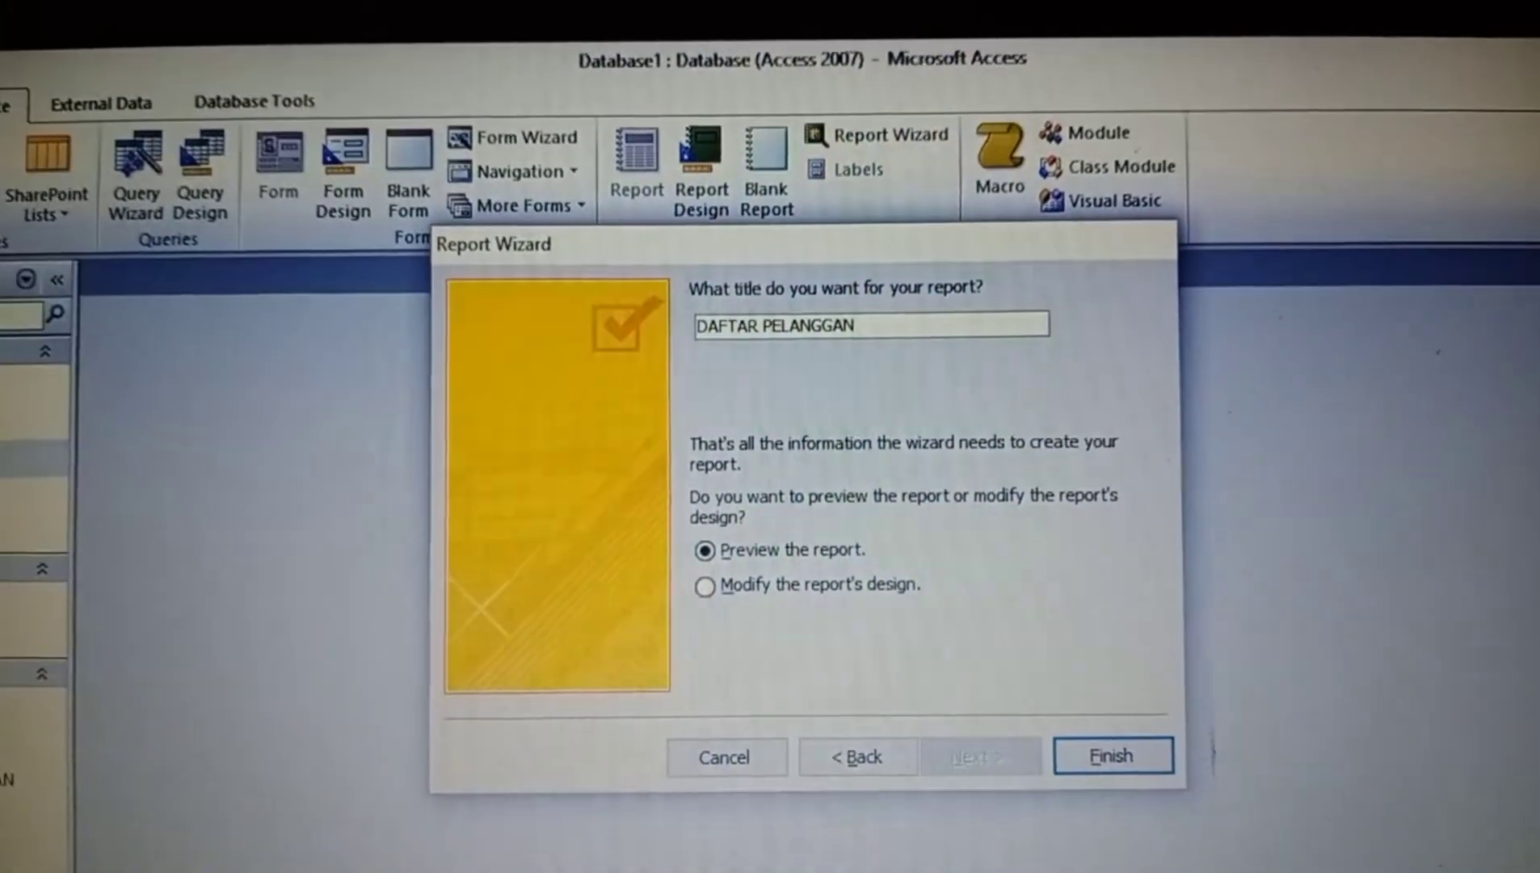
click(1123, 749)
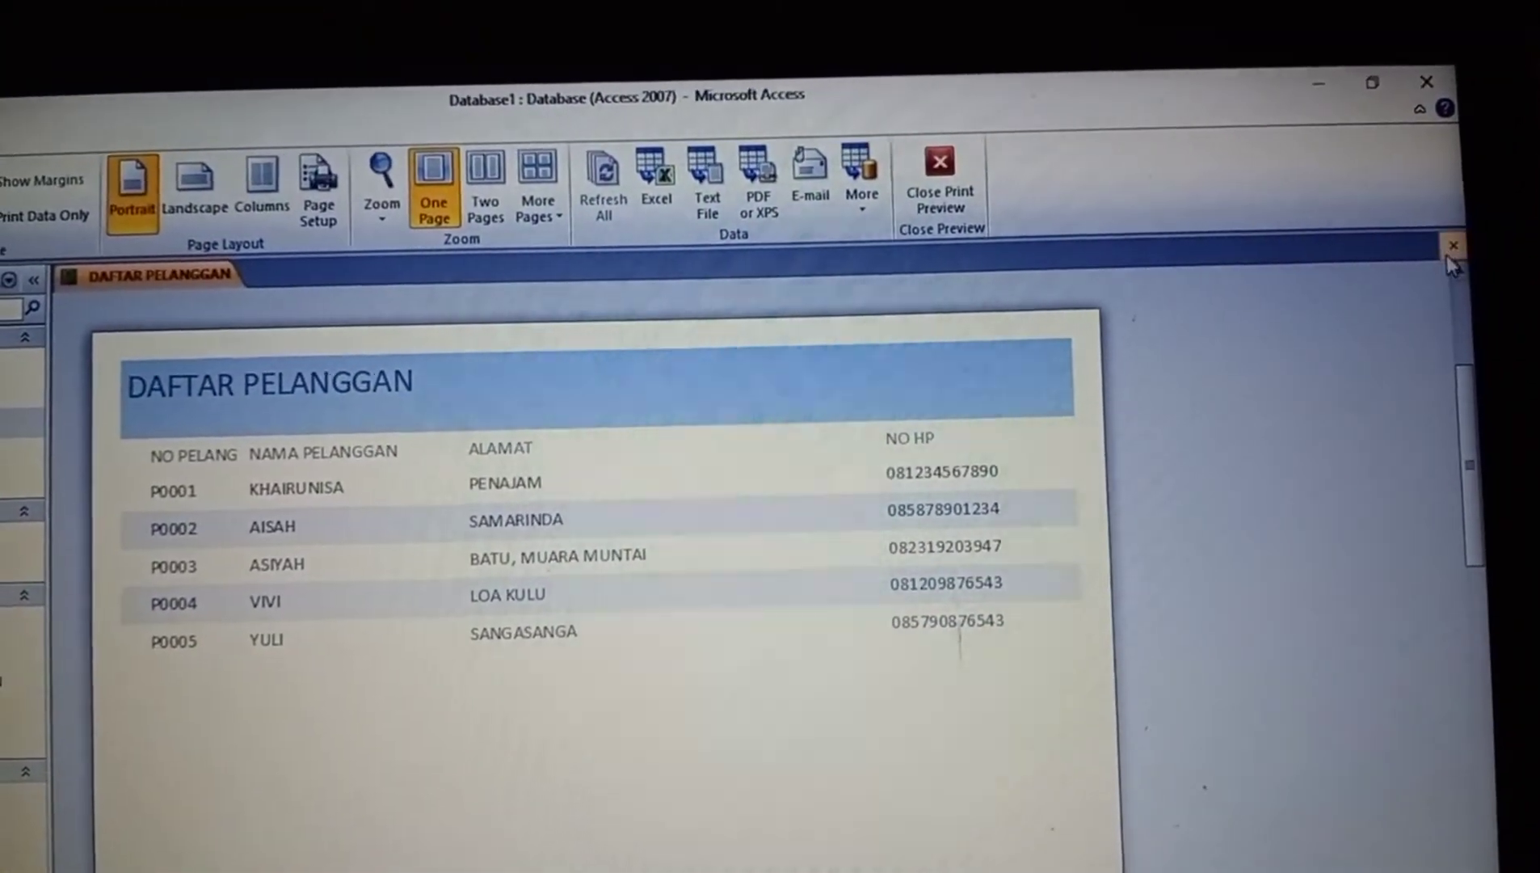
click(1454, 242)
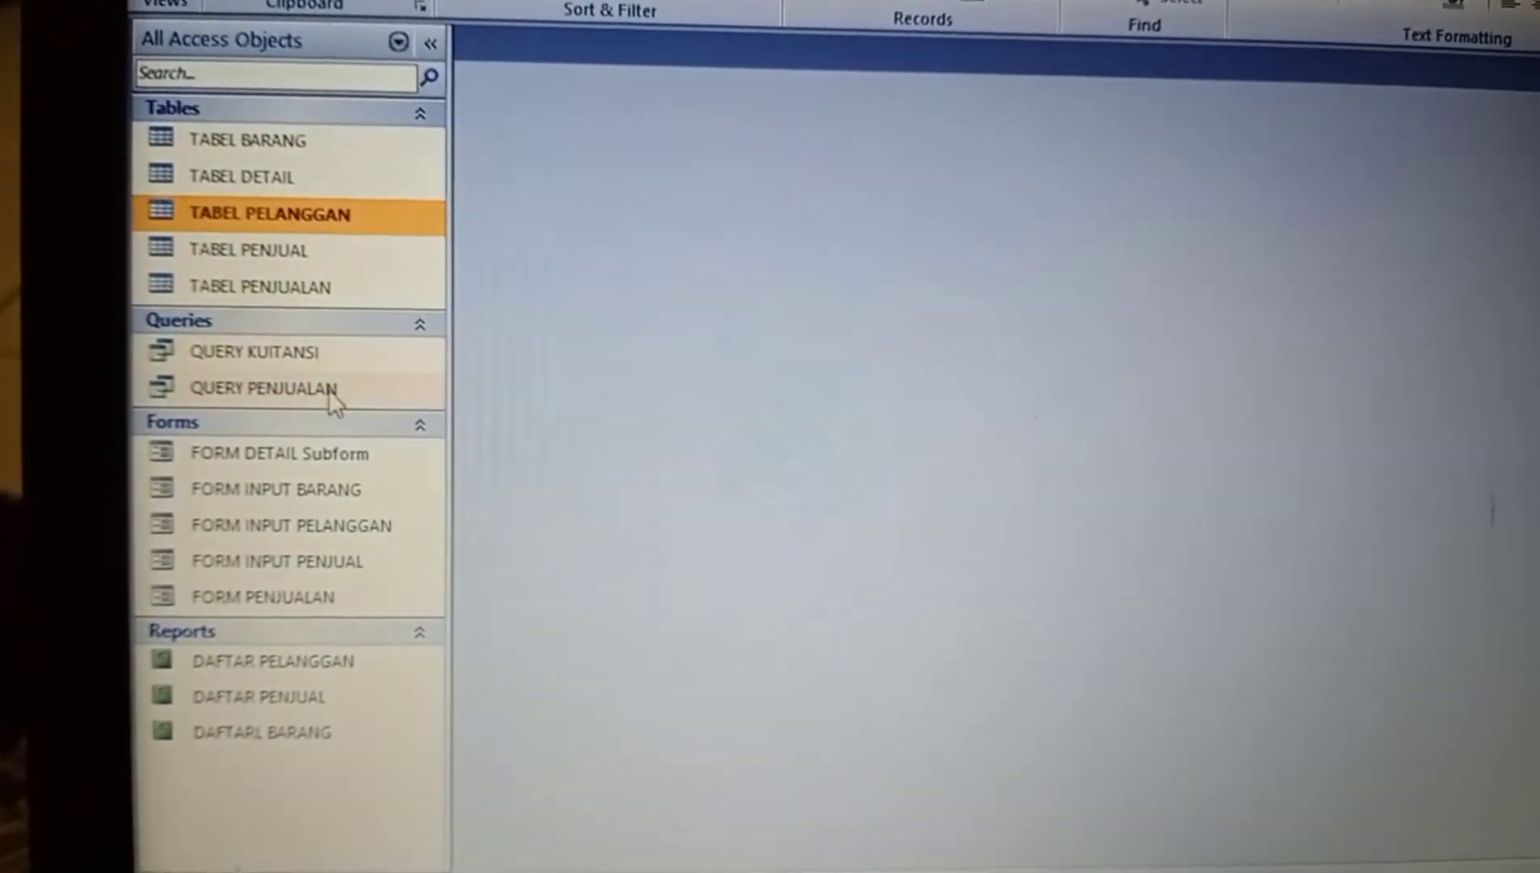
Start a Report Wizard report based on QUERY PENJUALAN and include all of its fields.
click(338, 389)
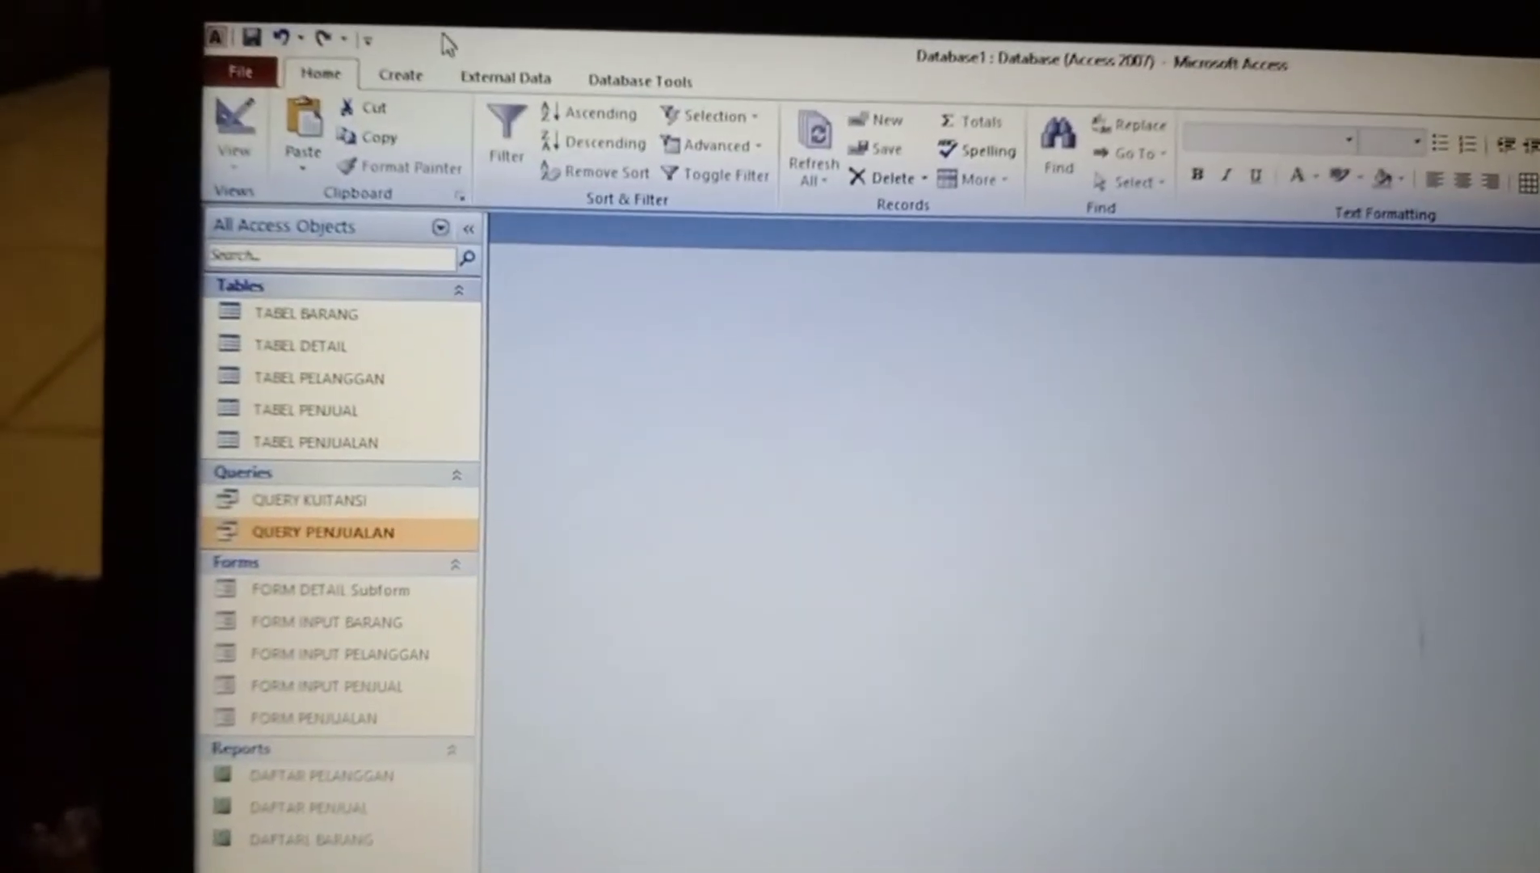
click(390, 68)
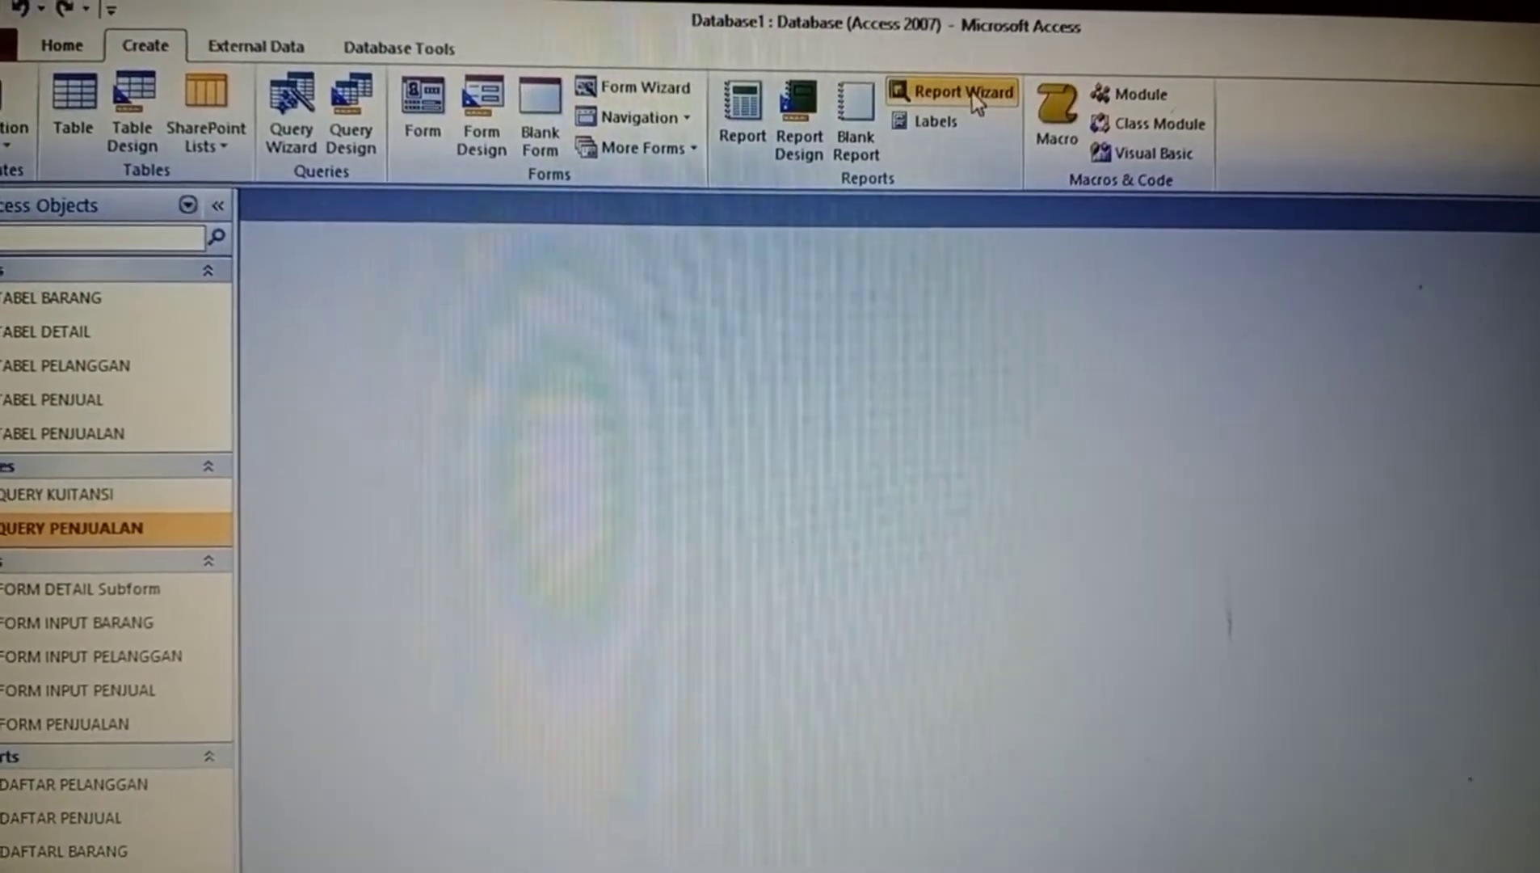
click(973, 103)
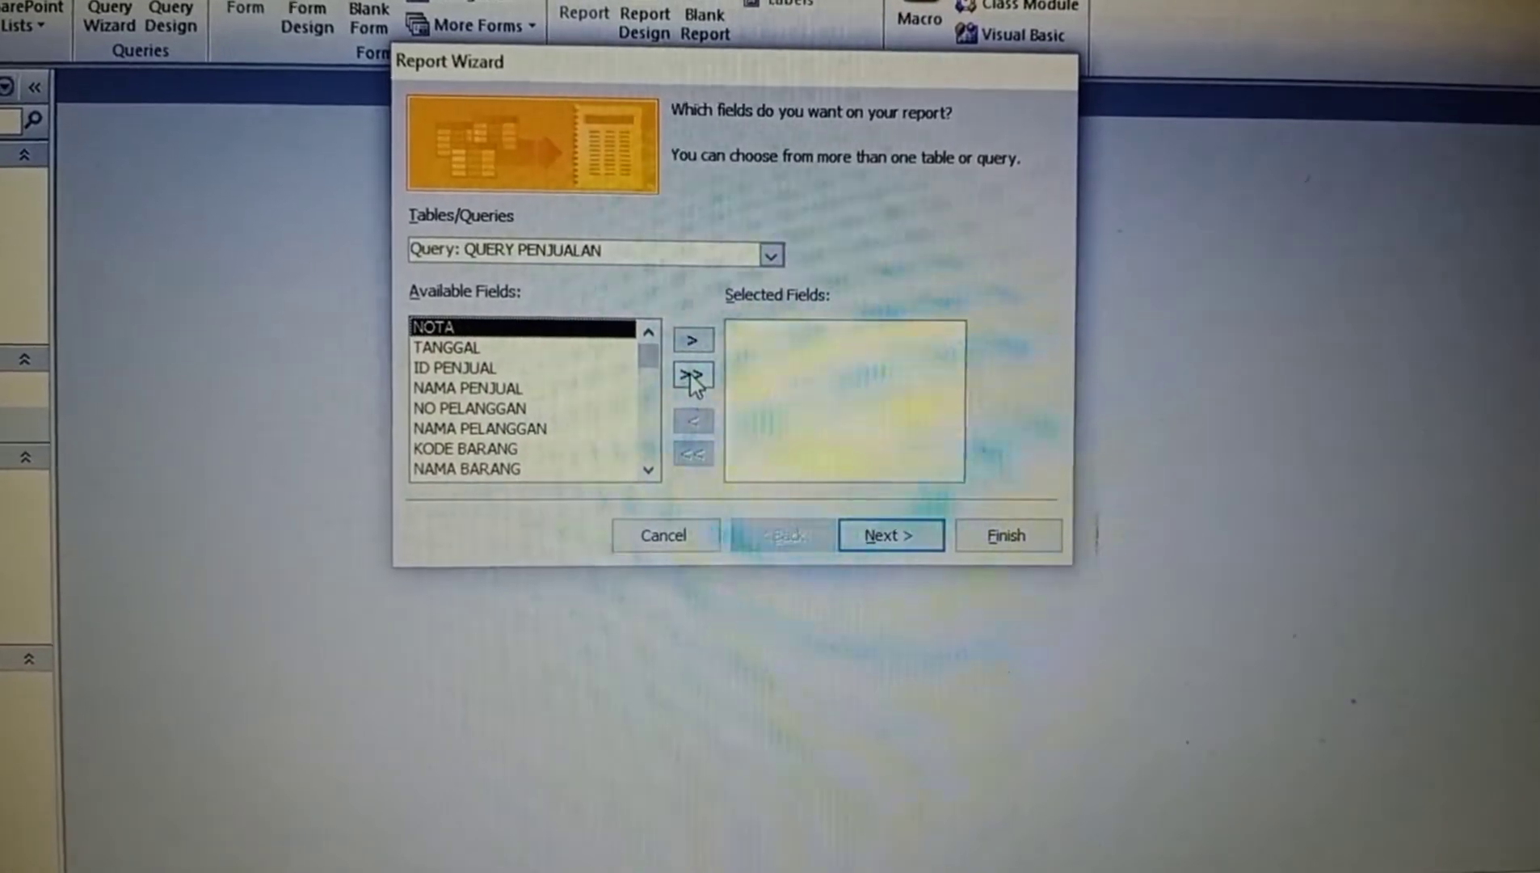
click(693, 383)
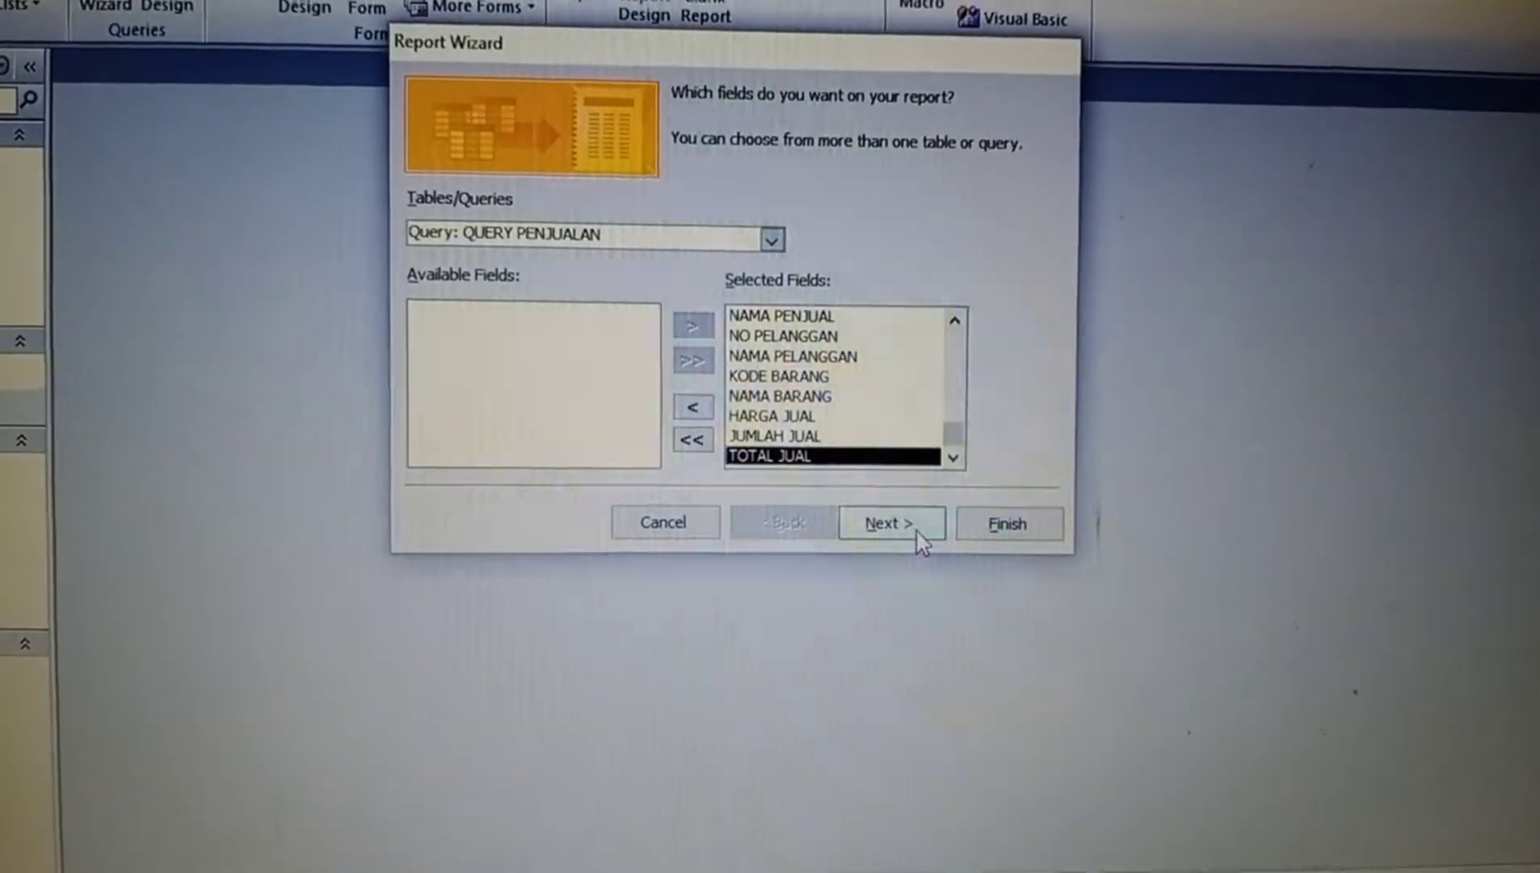
click(889, 531)
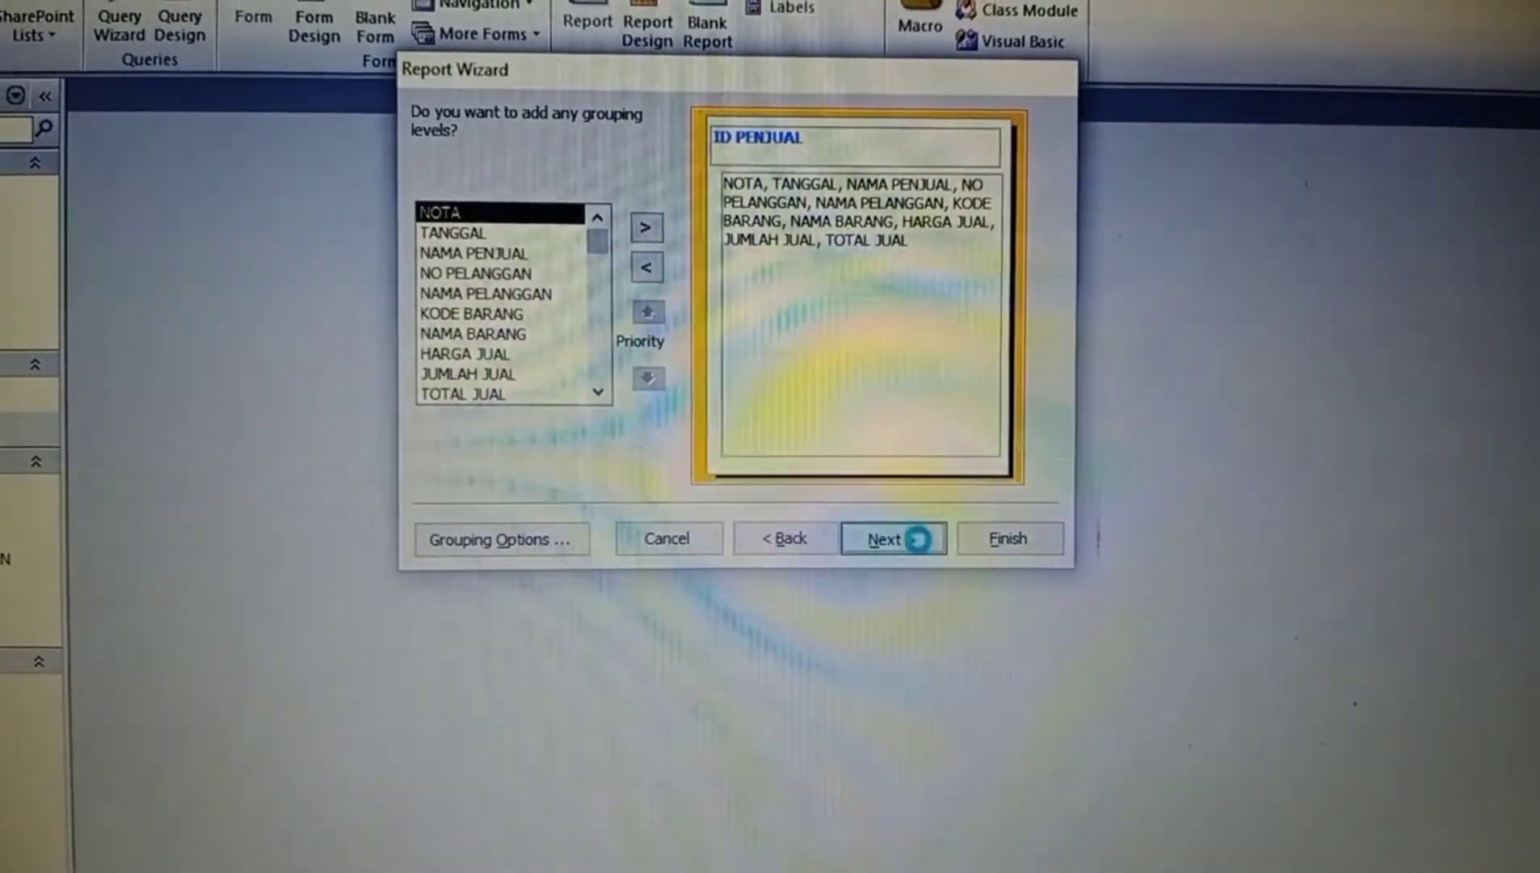
Keep the grouping by ID PENJUAL, sort details by TANGGAL in ascending order, and choose a block layout in landscape orientation.
click(933, 540)
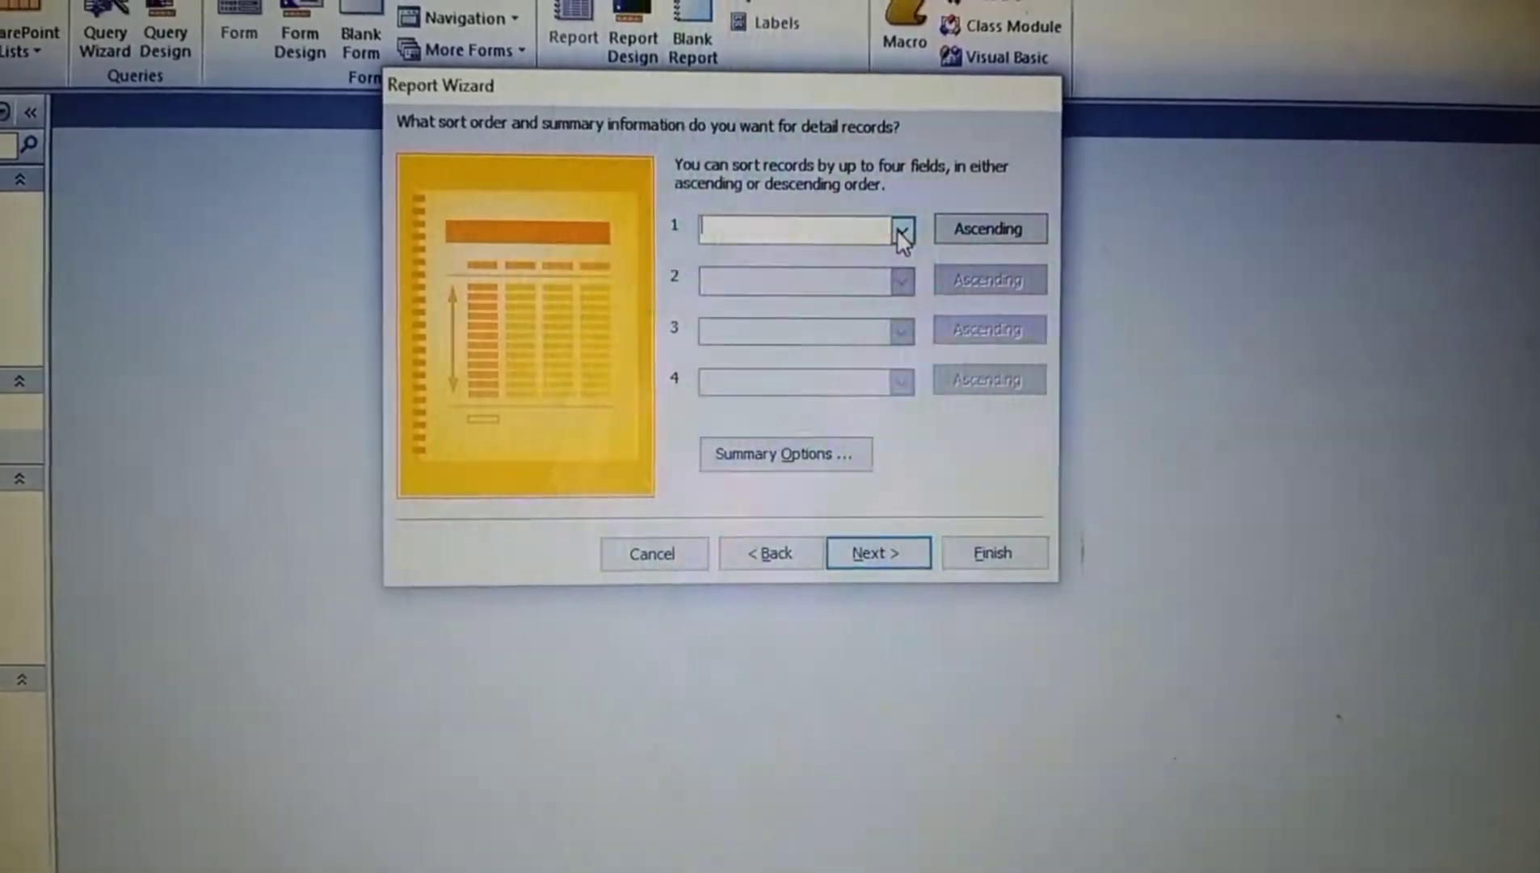
click(907, 222)
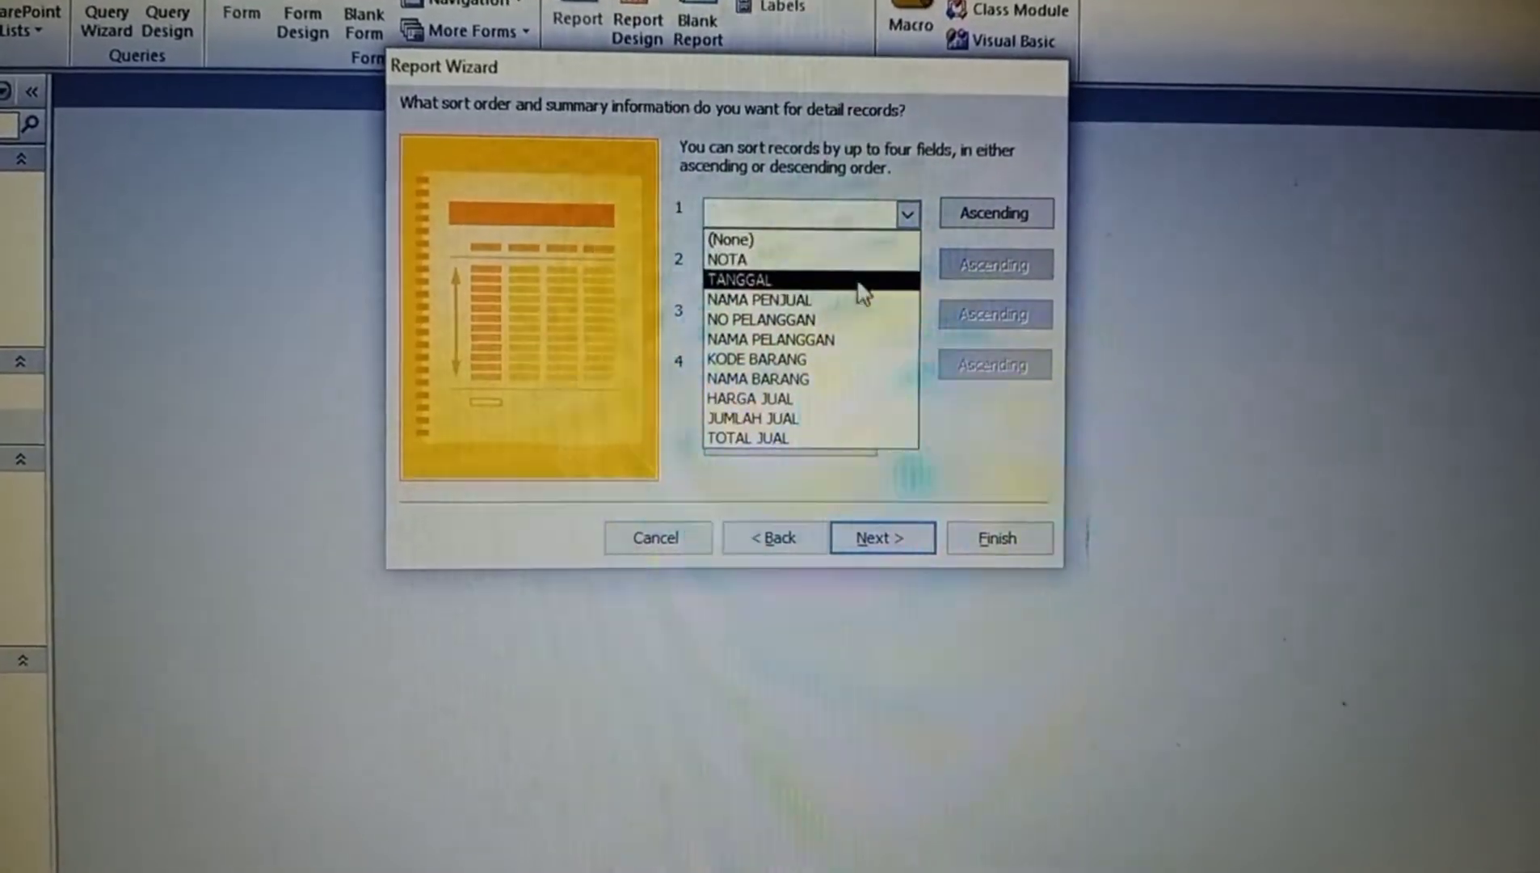
click(863, 289)
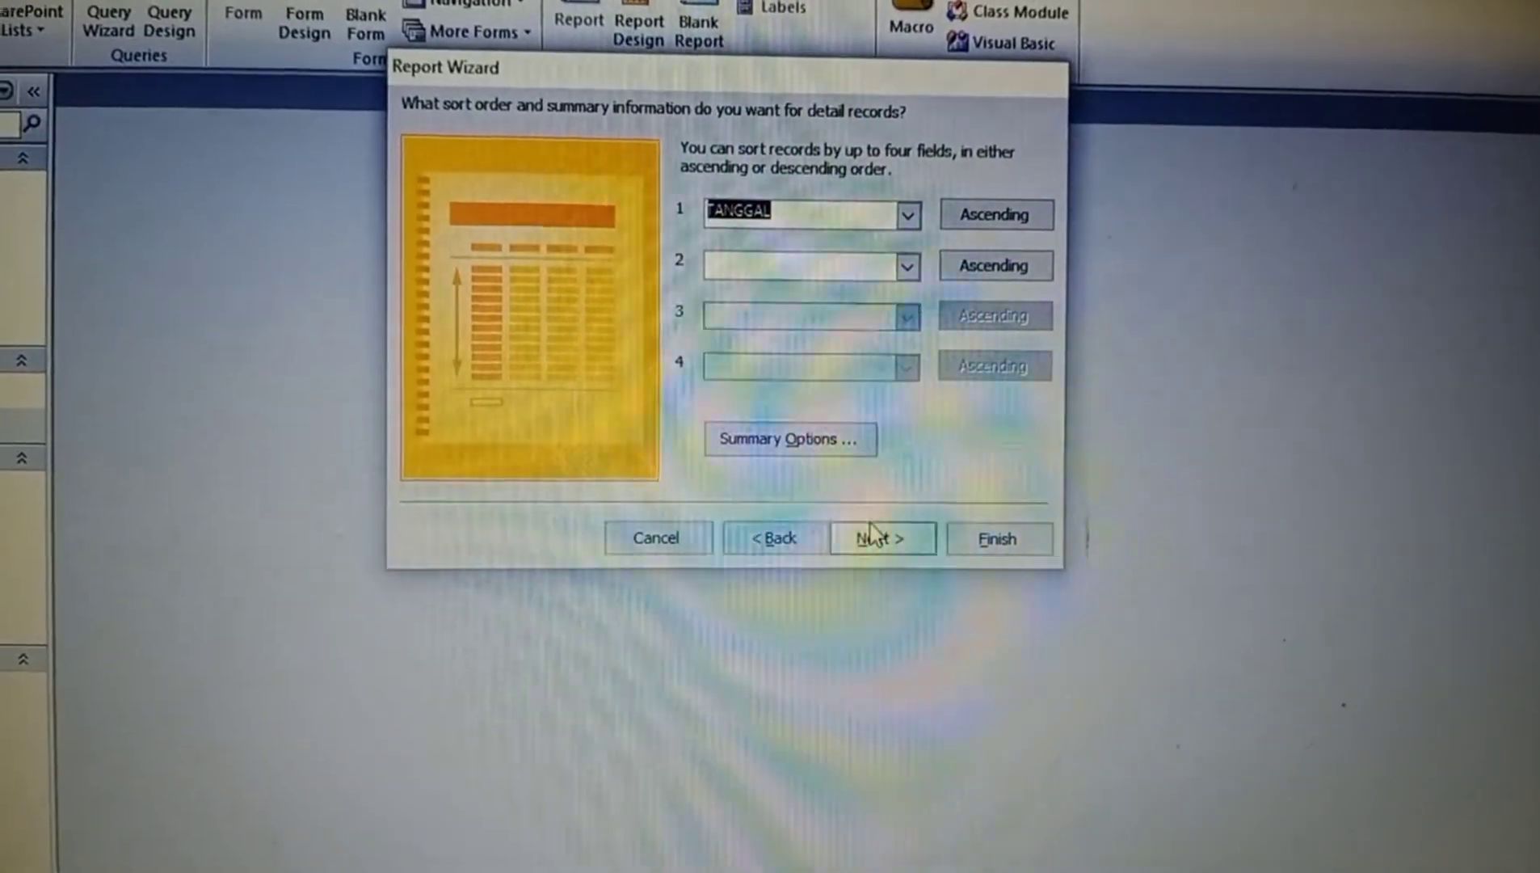
click(872, 545)
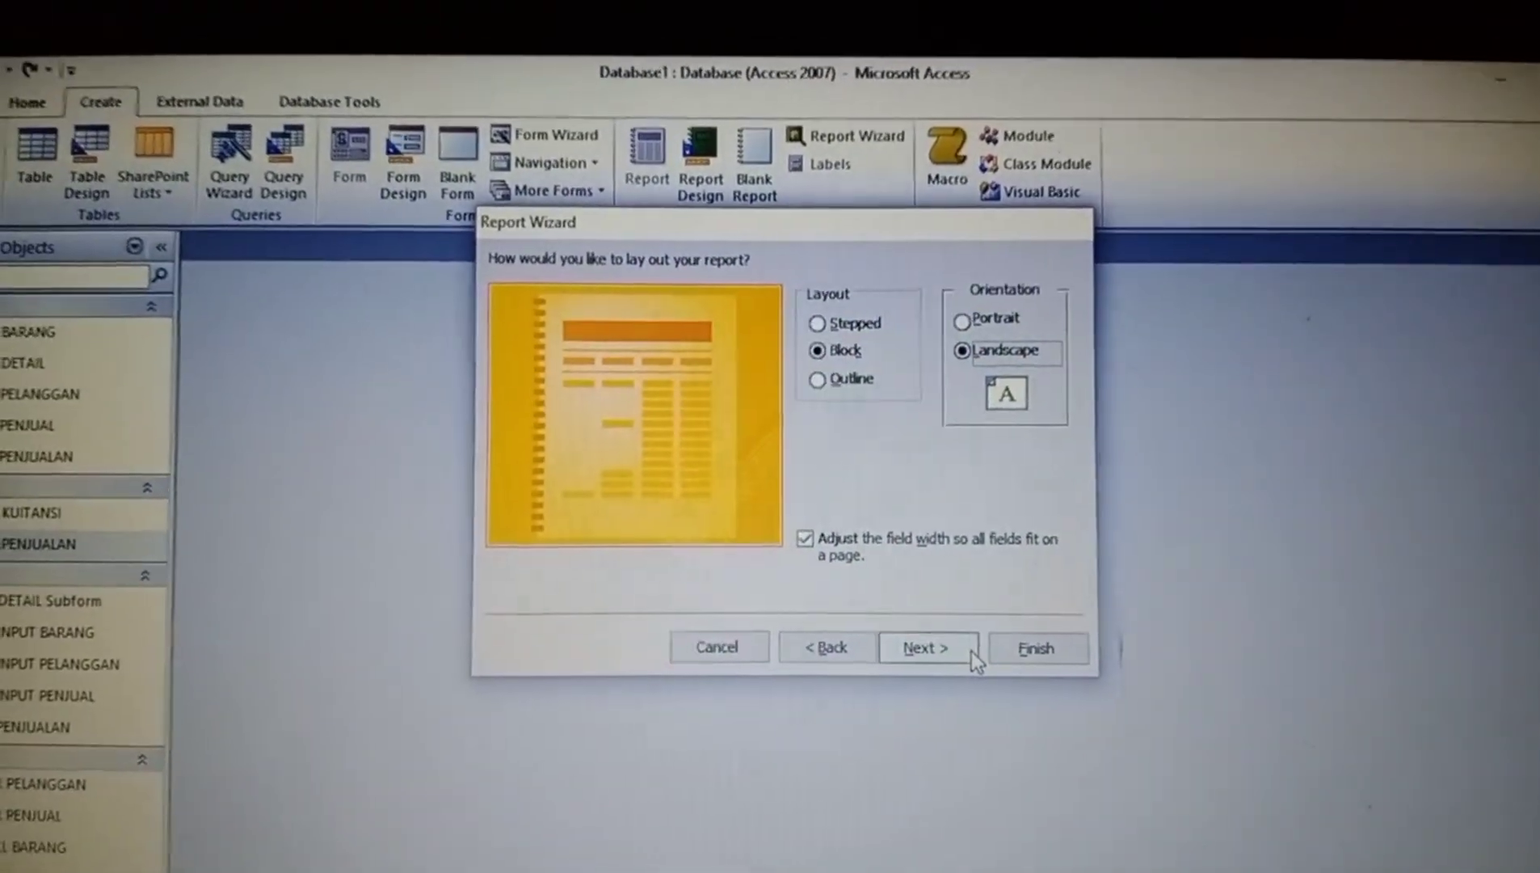
click(972, 637)
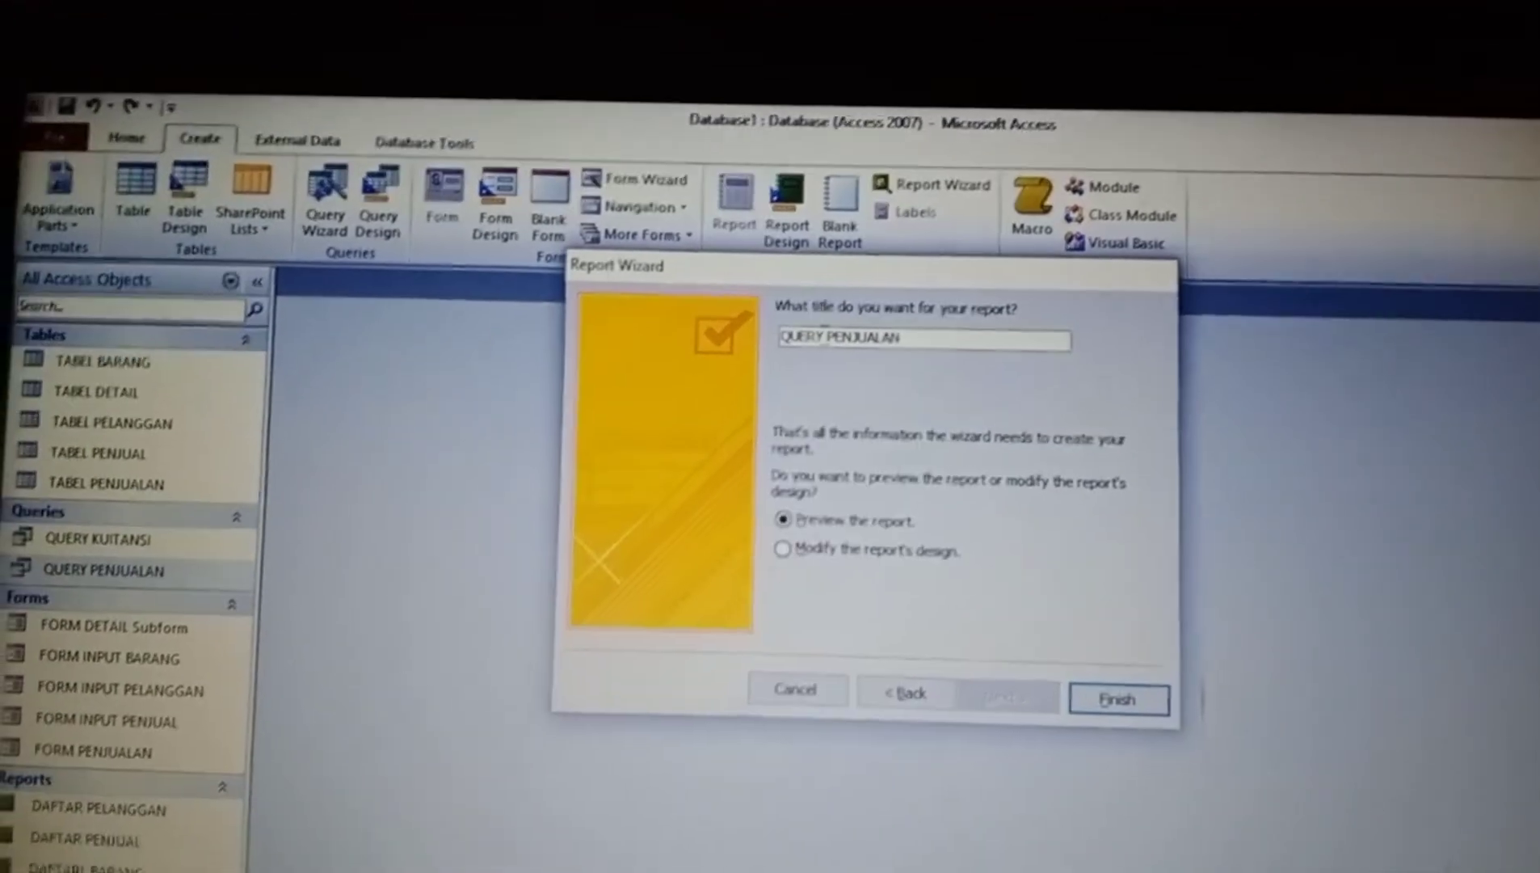
Replace QUERY in the report title to make it LAPORAN PENJUALAN, generate the report, and close its preview.
double_click(784, 359)
key(BackSpace)
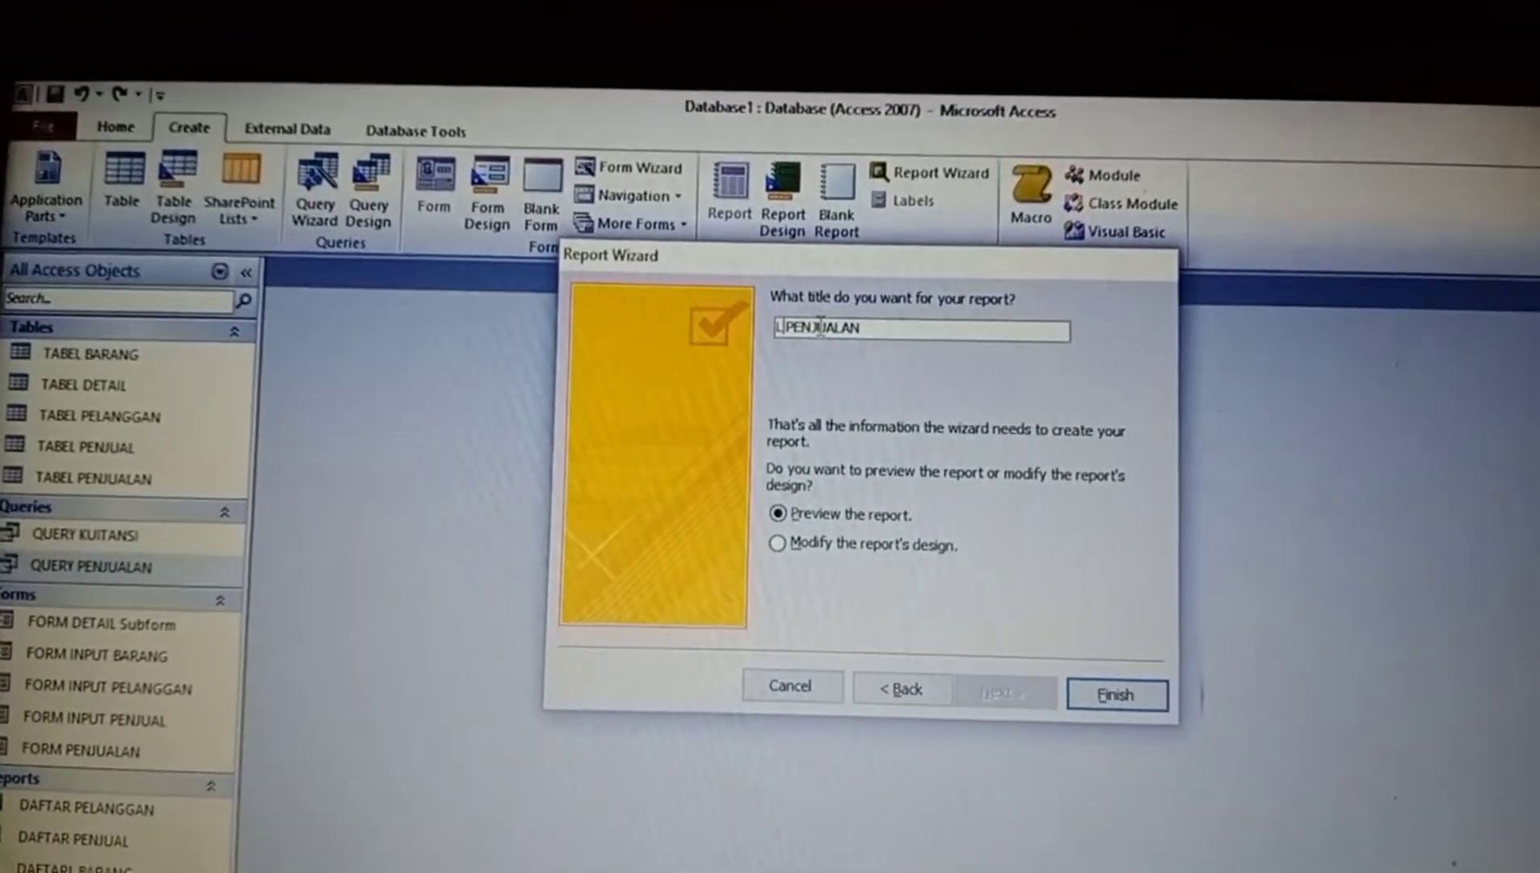
text(LAP )
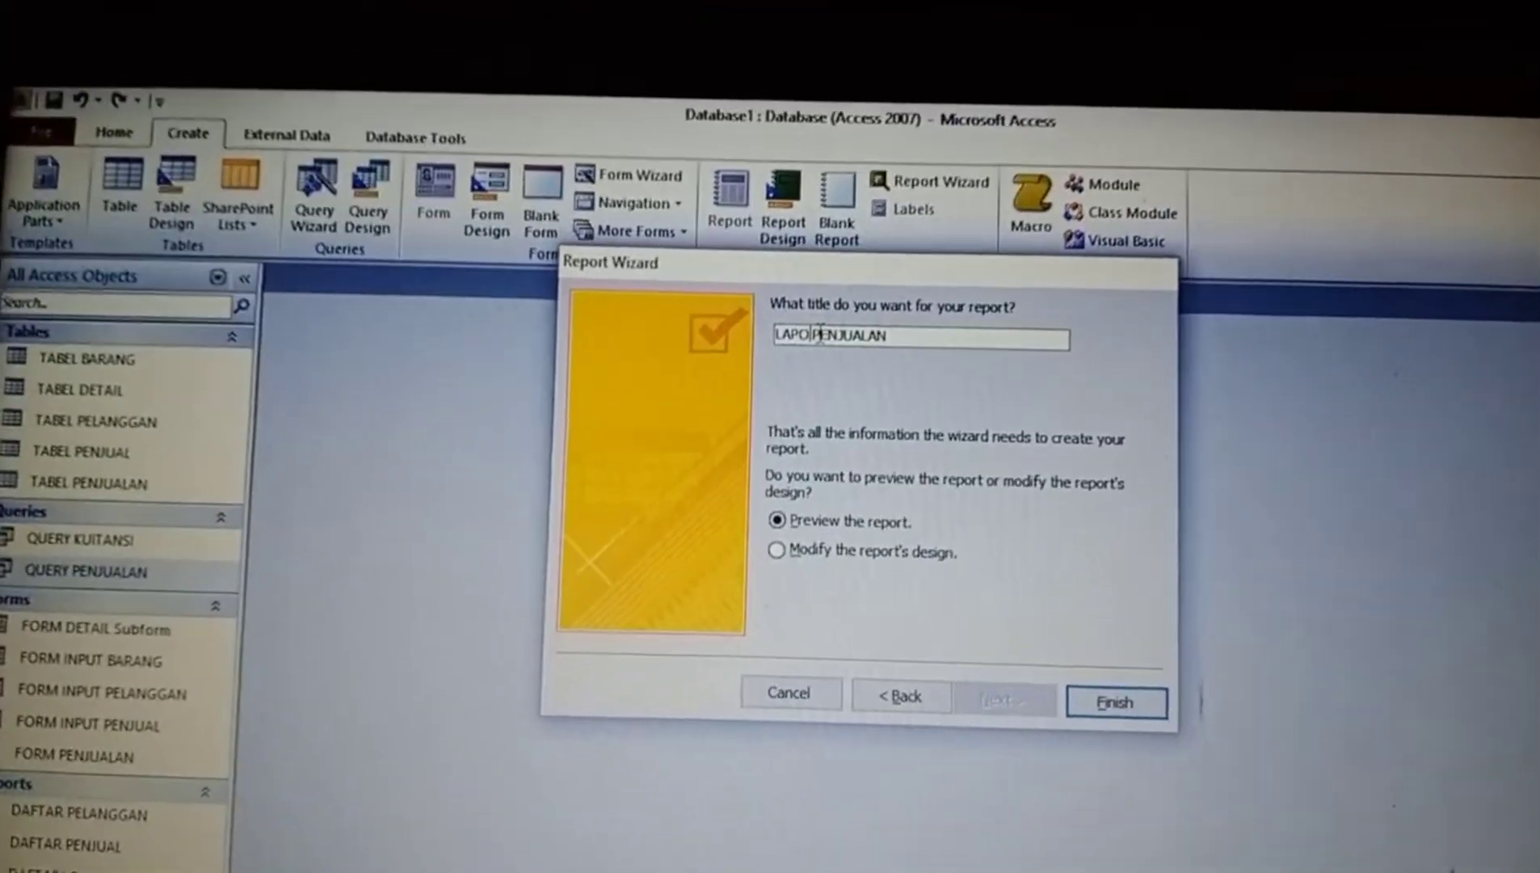
text(ORAN)
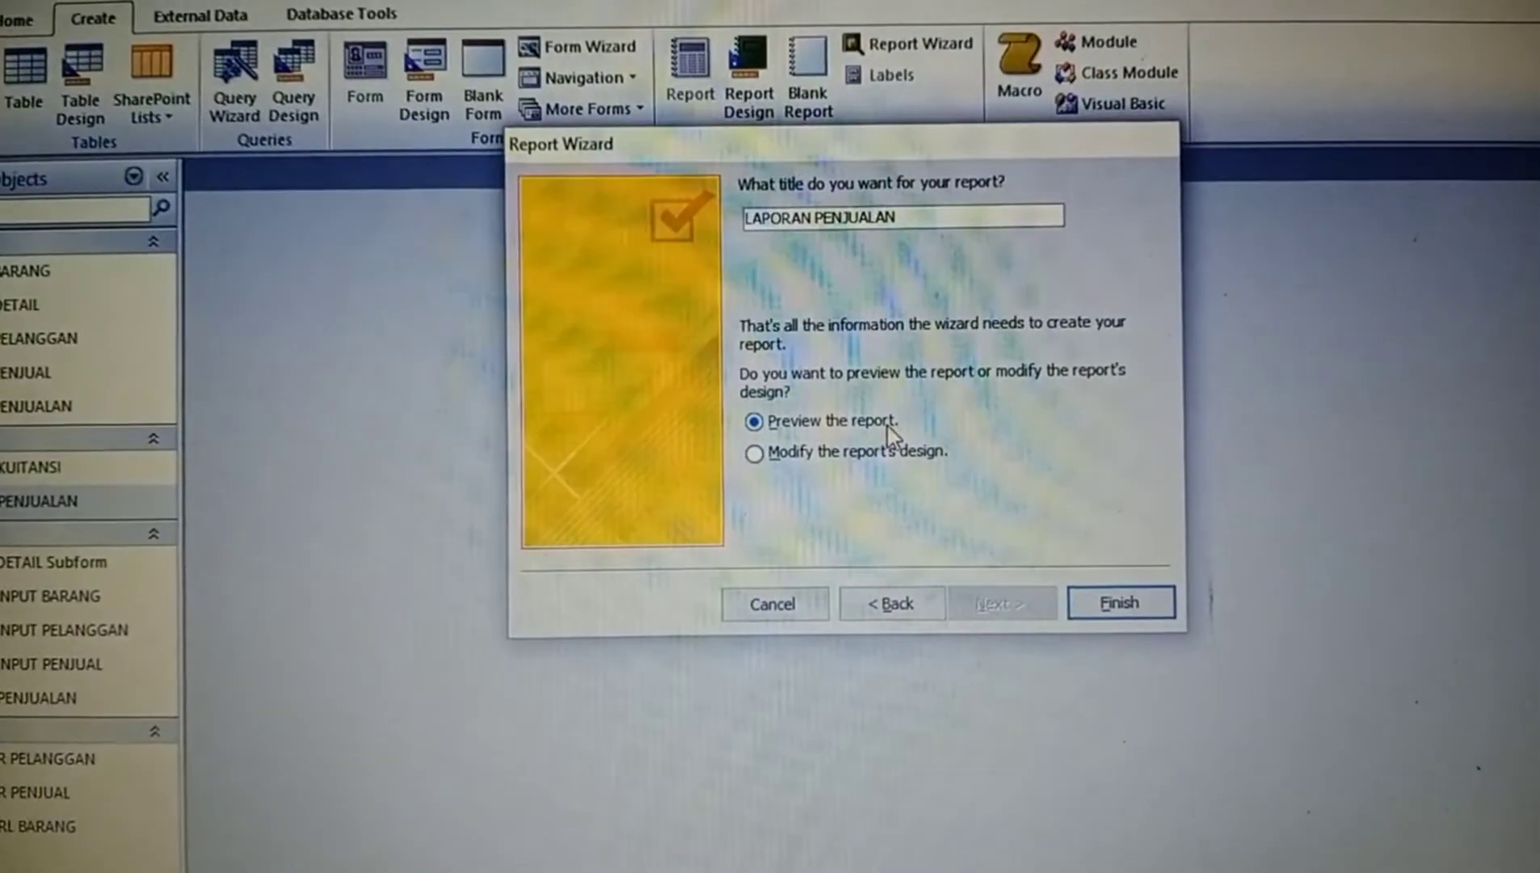
click(1109, 629)
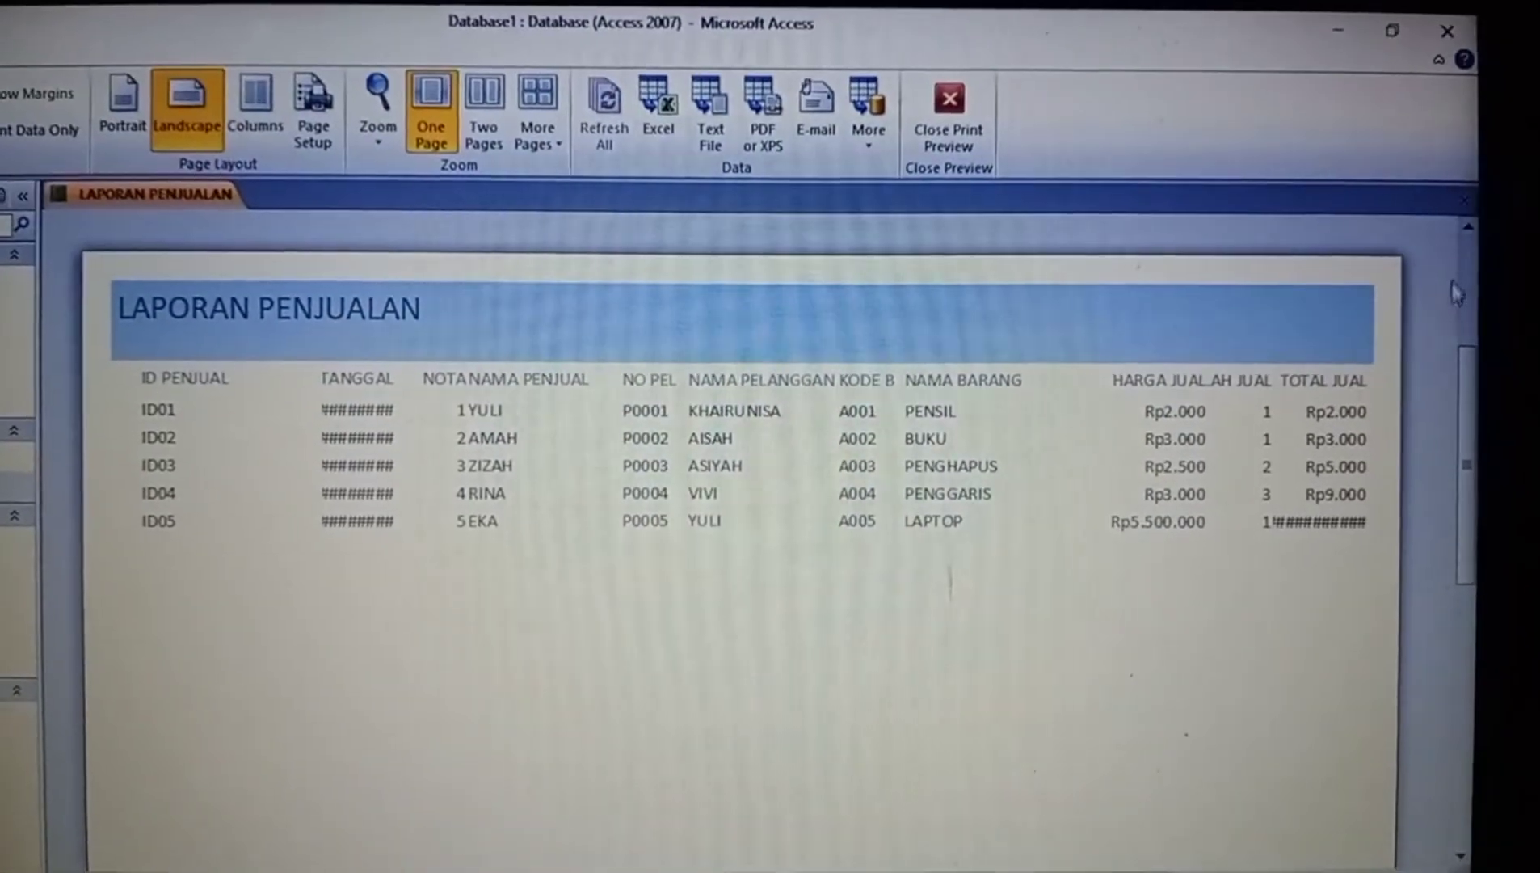
click(1469, 213)
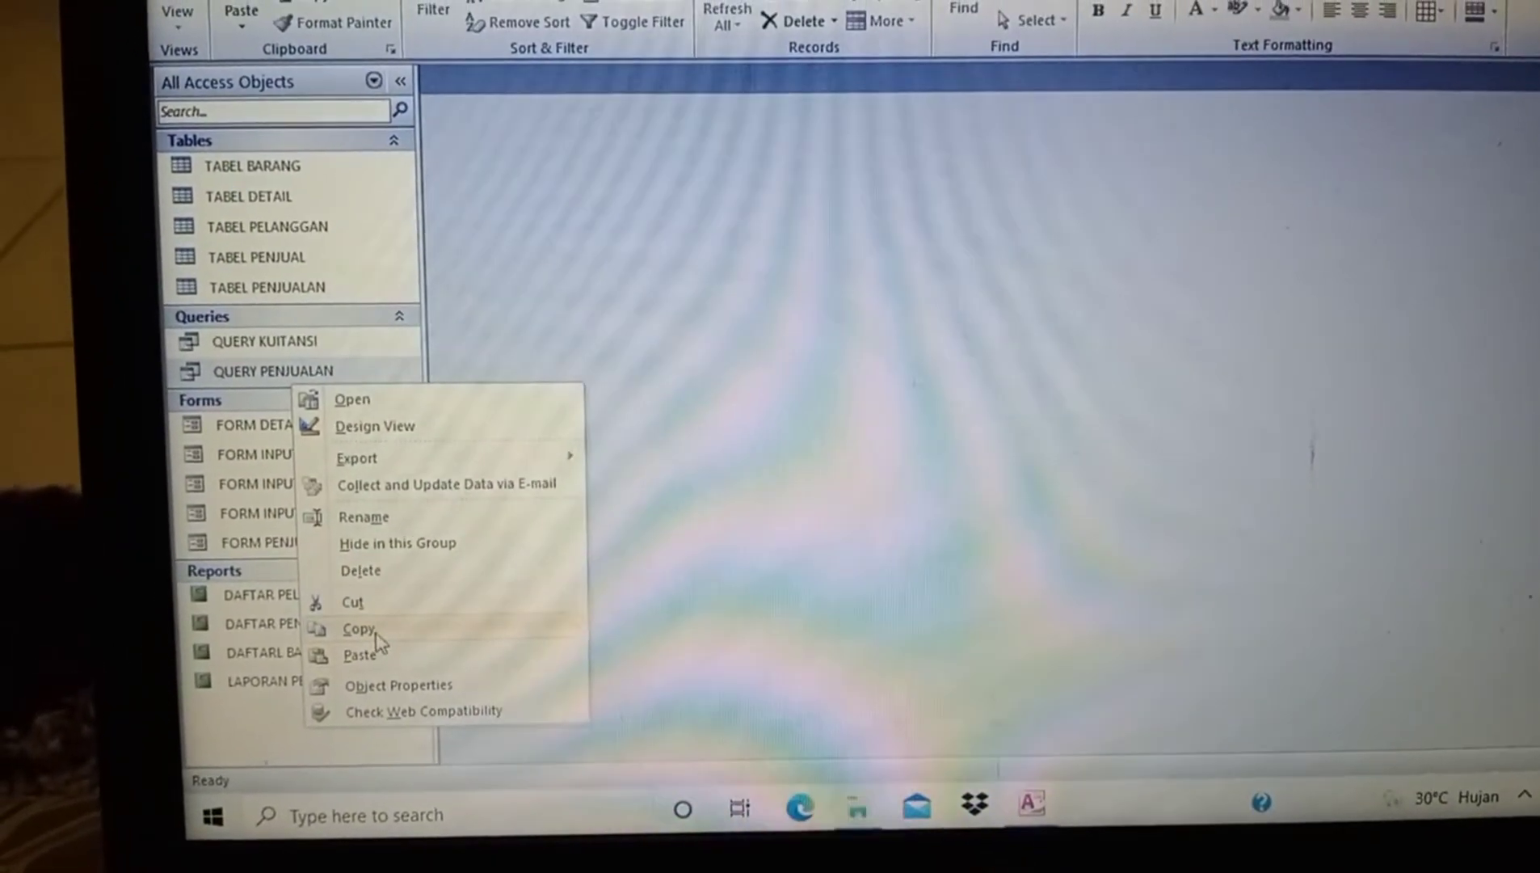
Duplicate QUERY PENJUALAN under the name QUERY KUITANSI, replacing the existing query of that name.
click(376, 635)
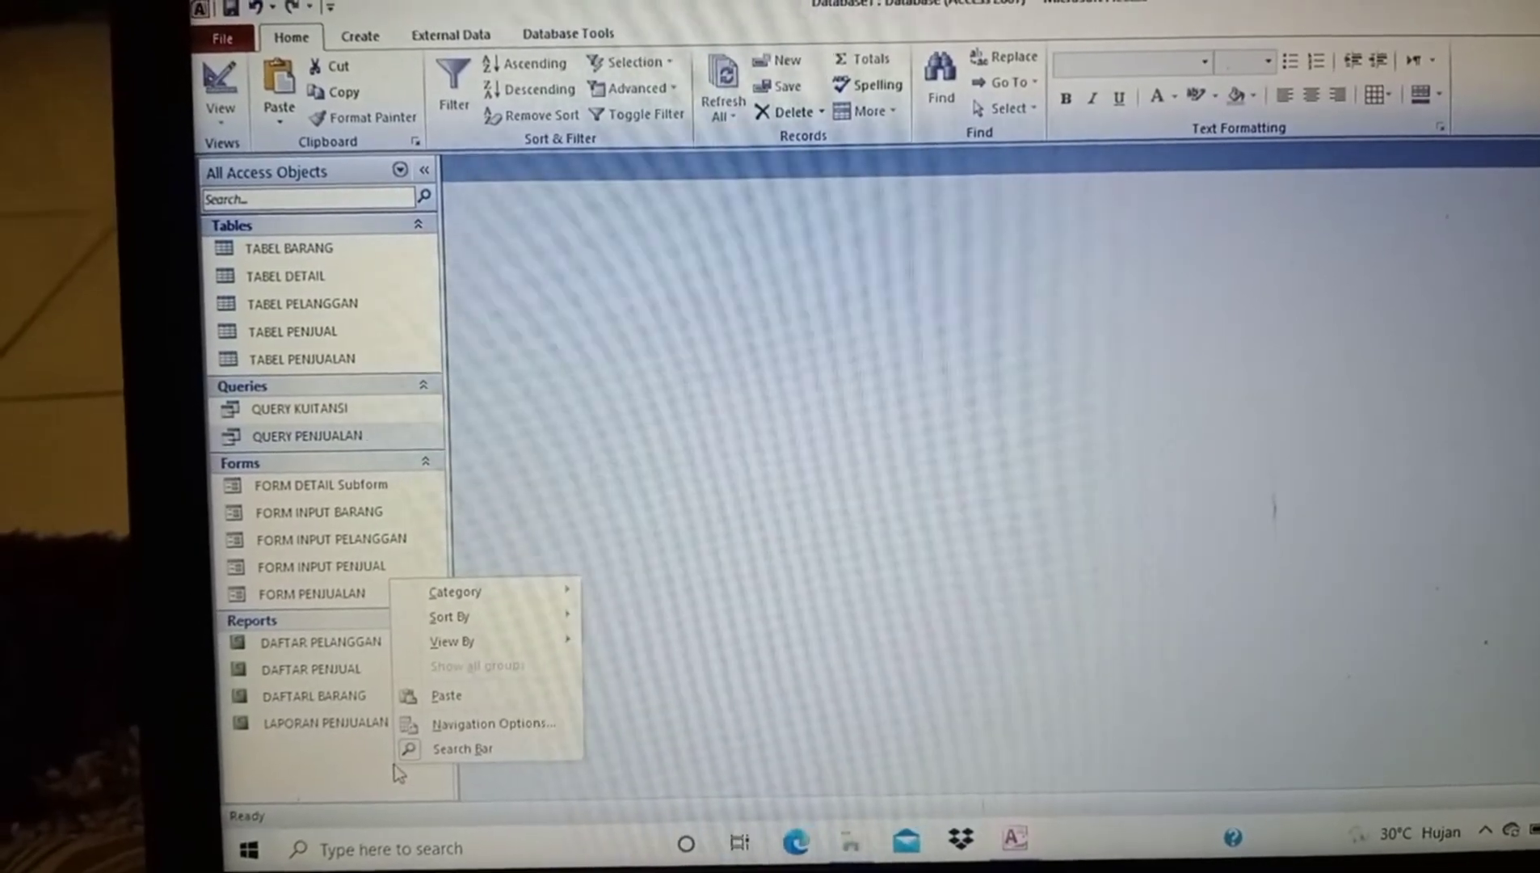
click(443, 697)
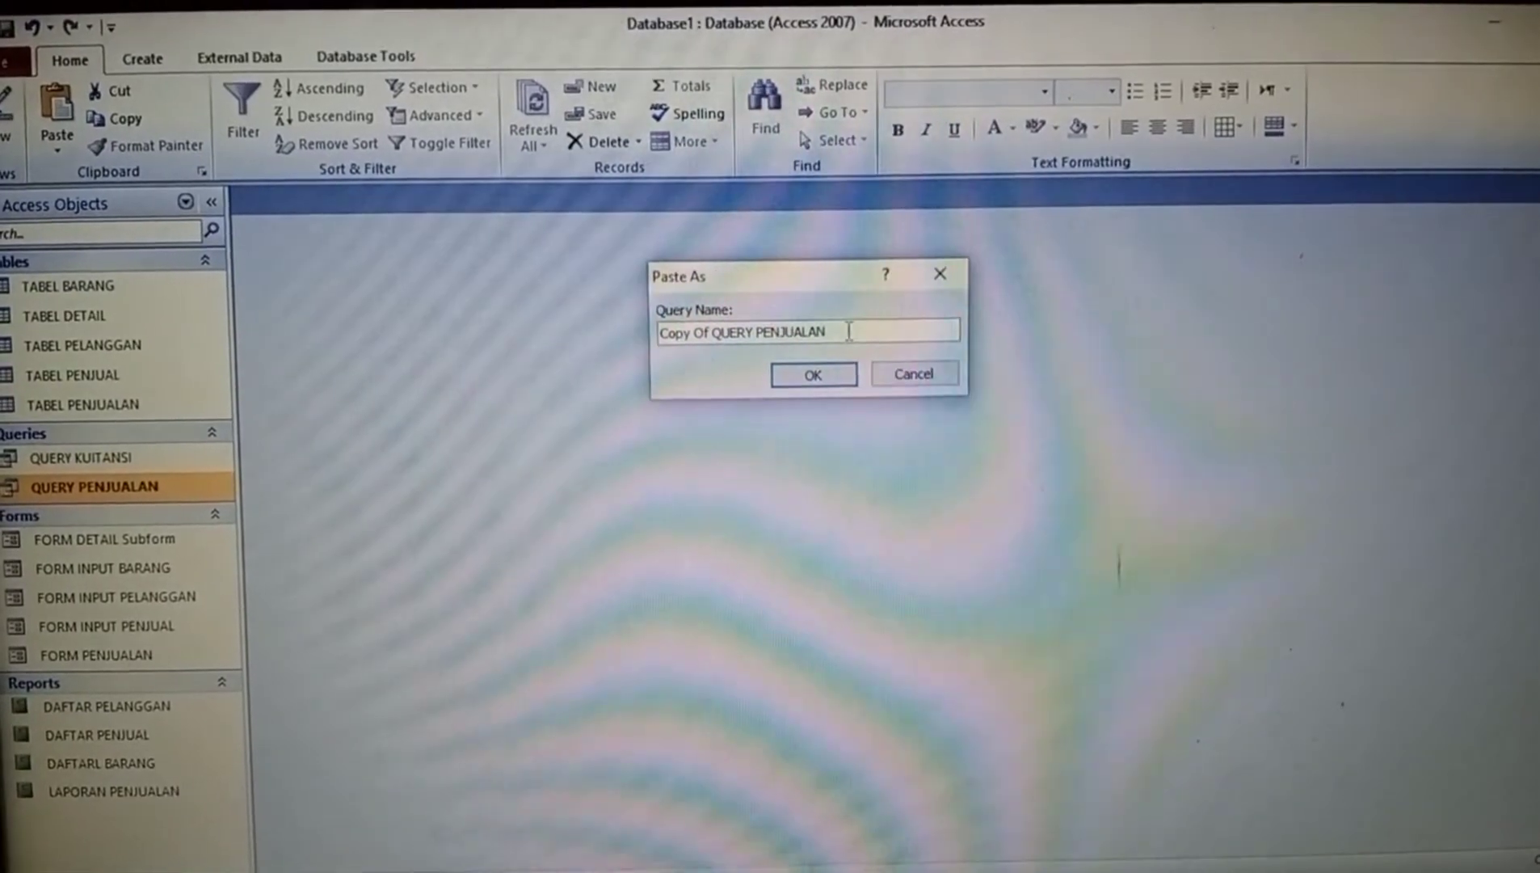
key(BackSpace)
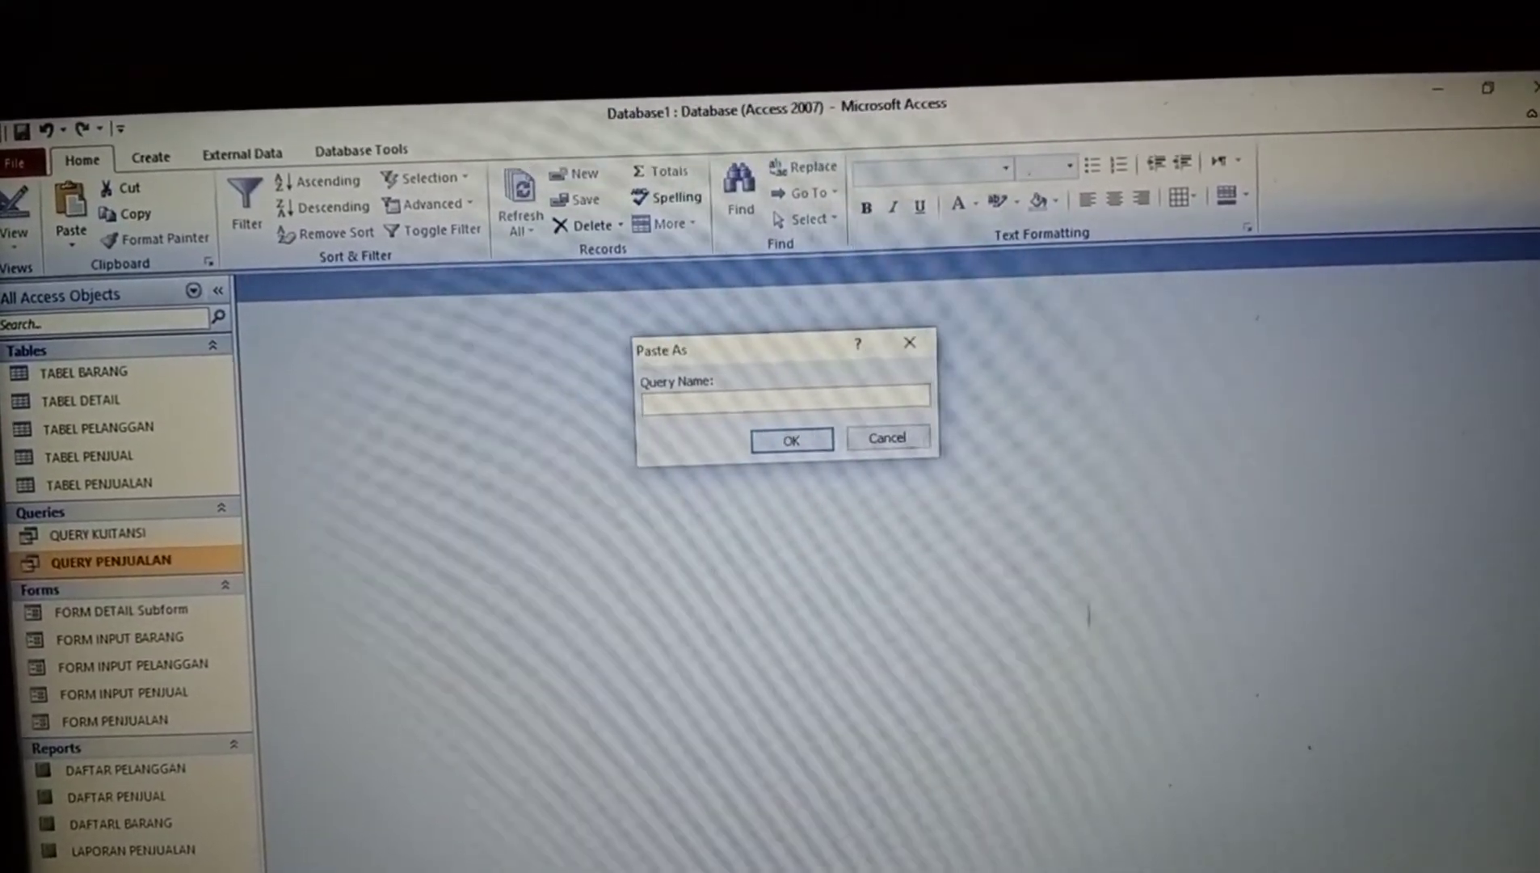
text(Q)
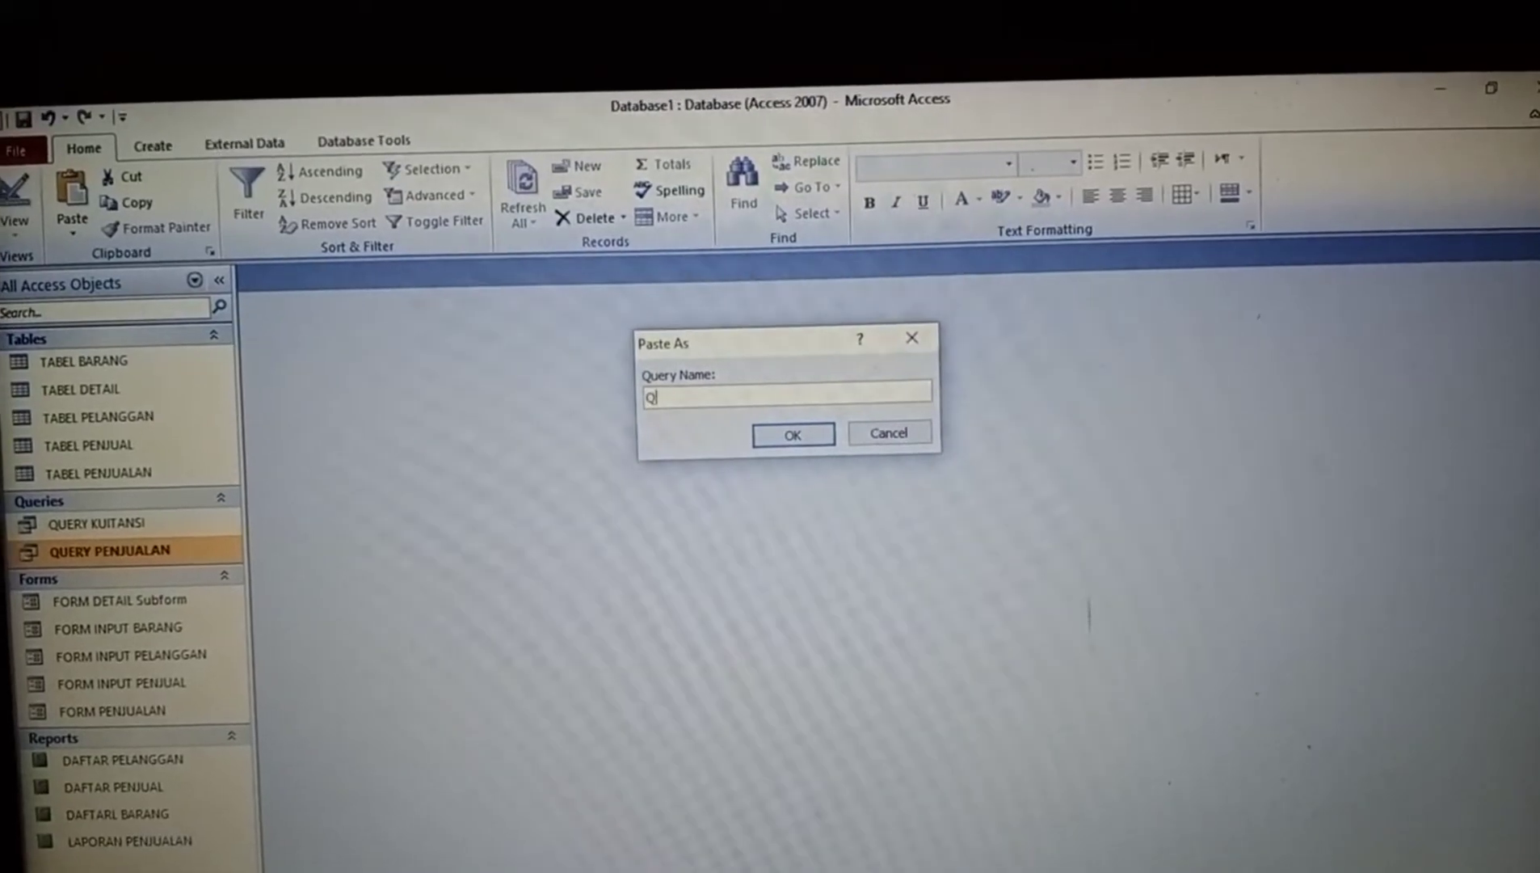
text(UE)
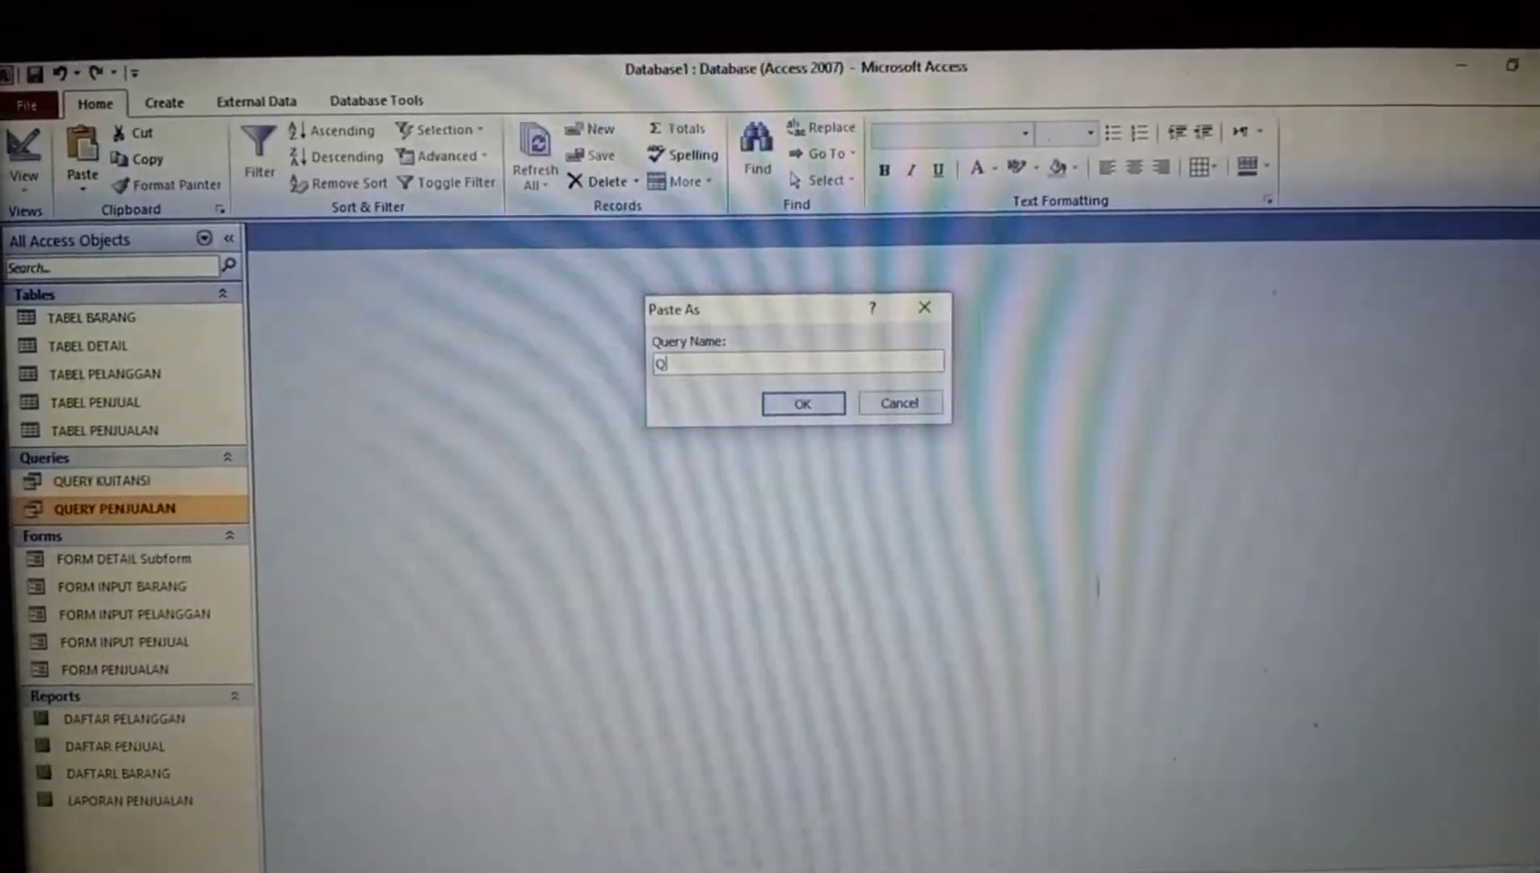
text(RY )
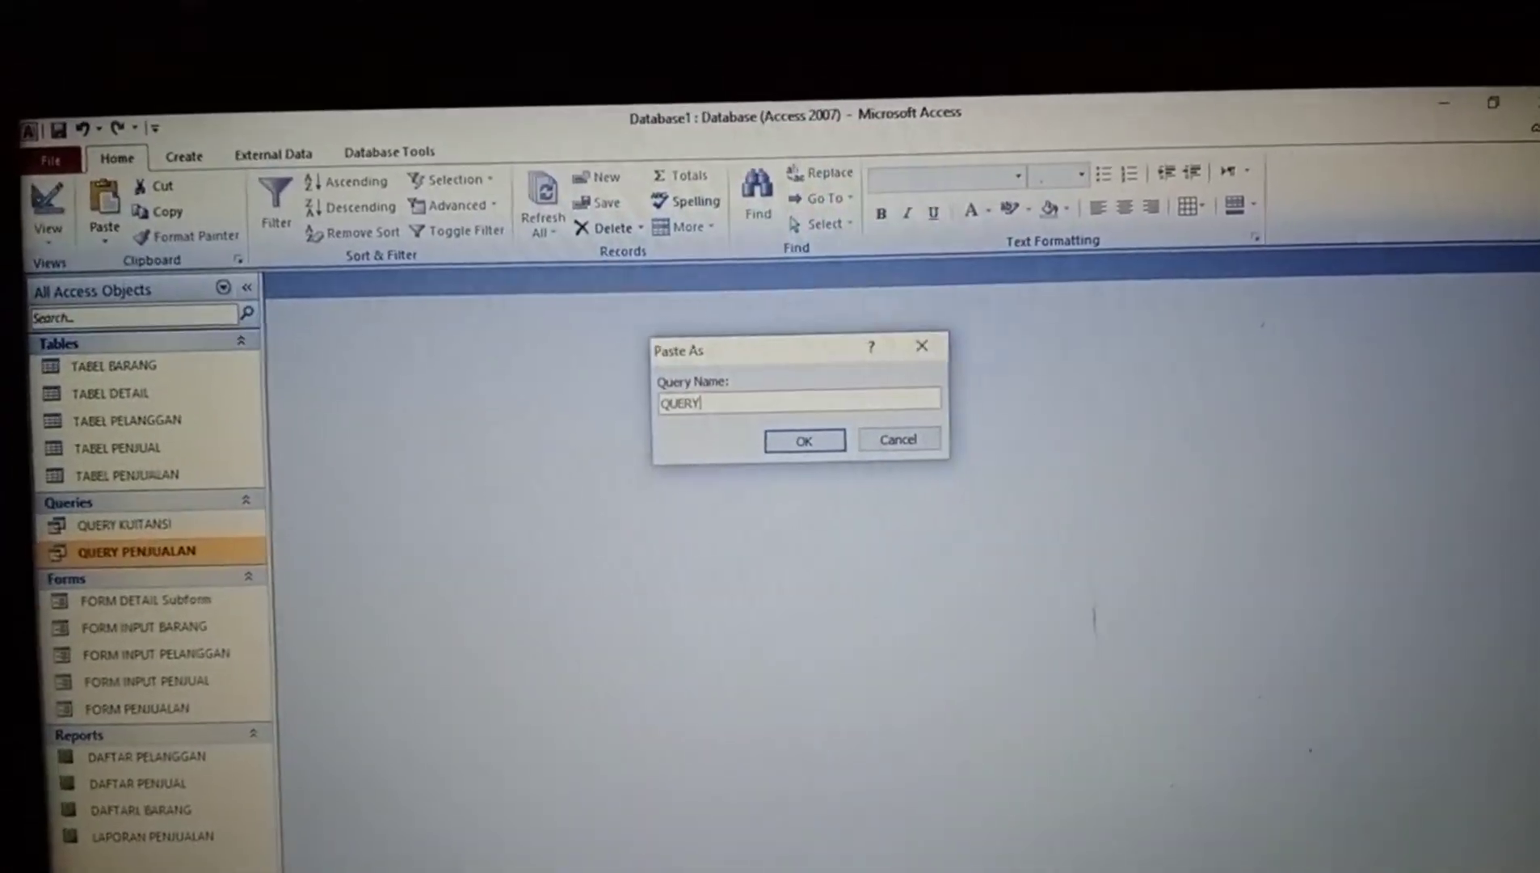
text(K)
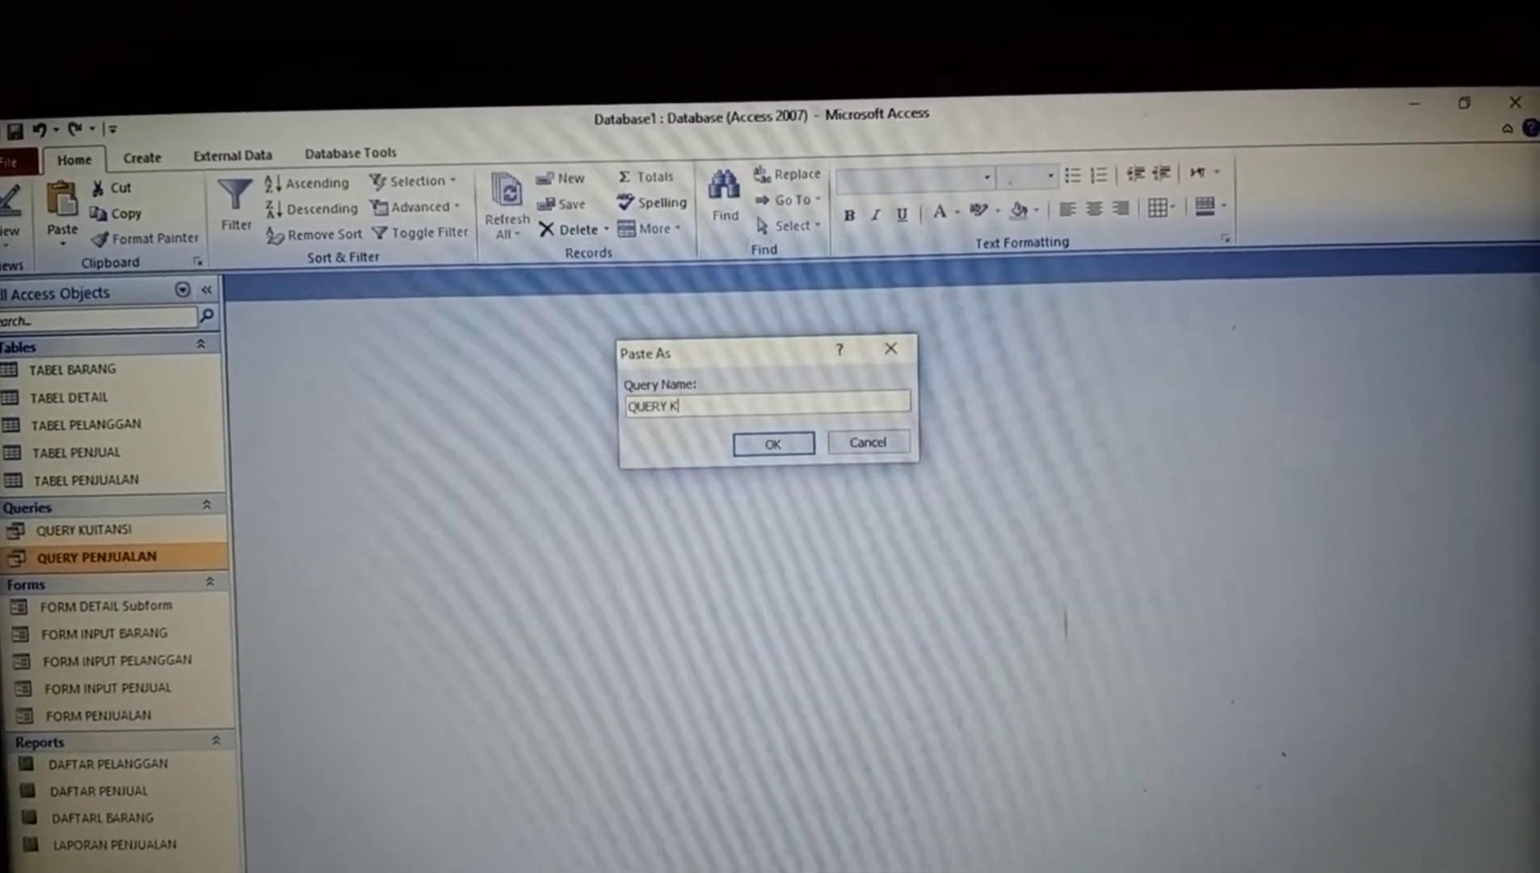
text(UIT)
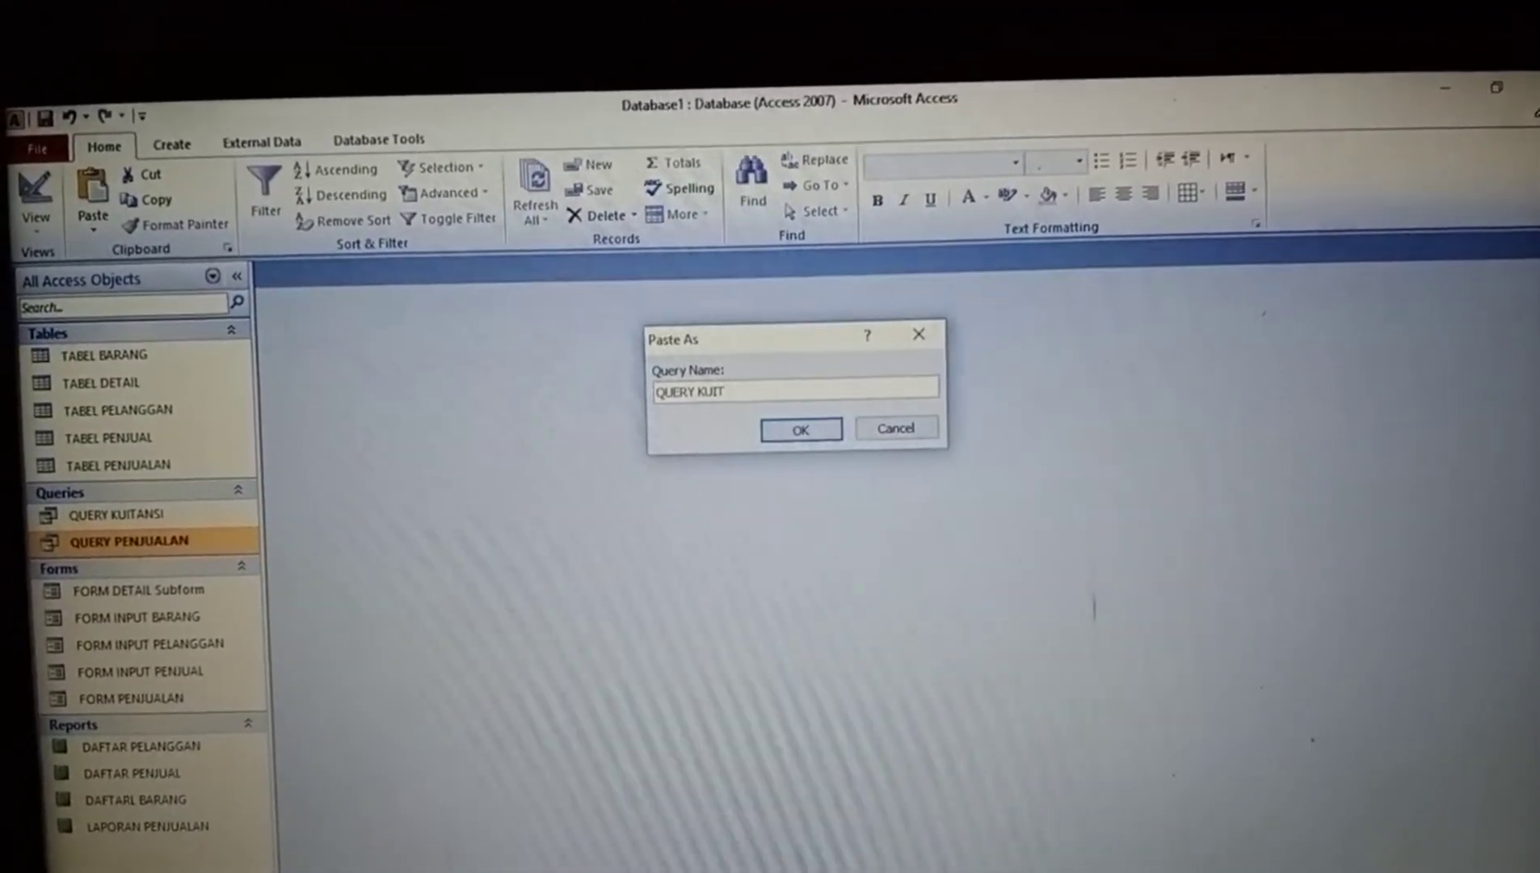
text(A)
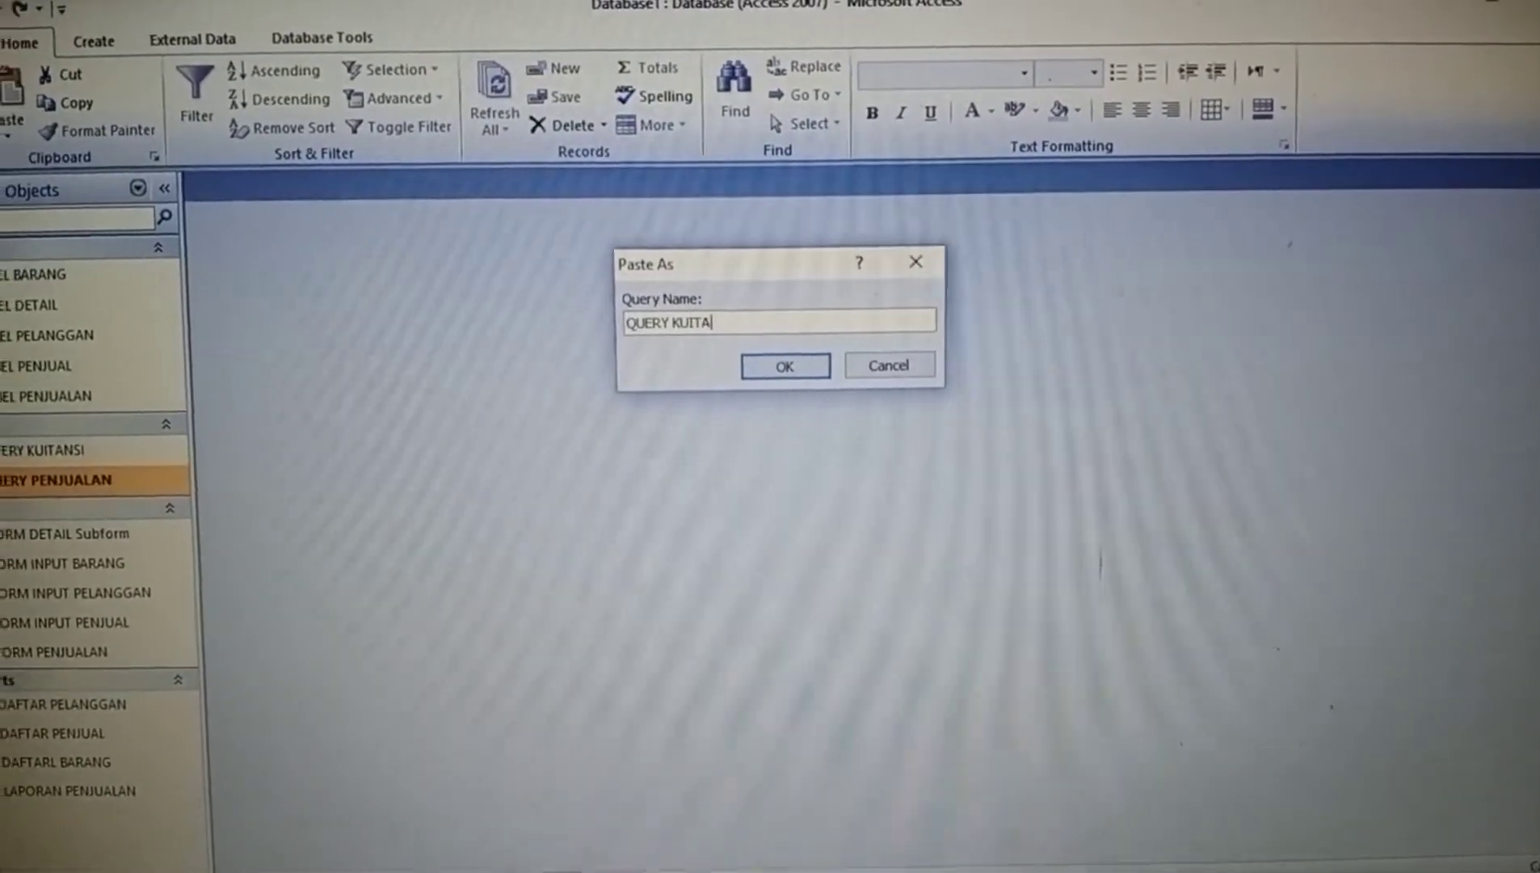
text(NSI)
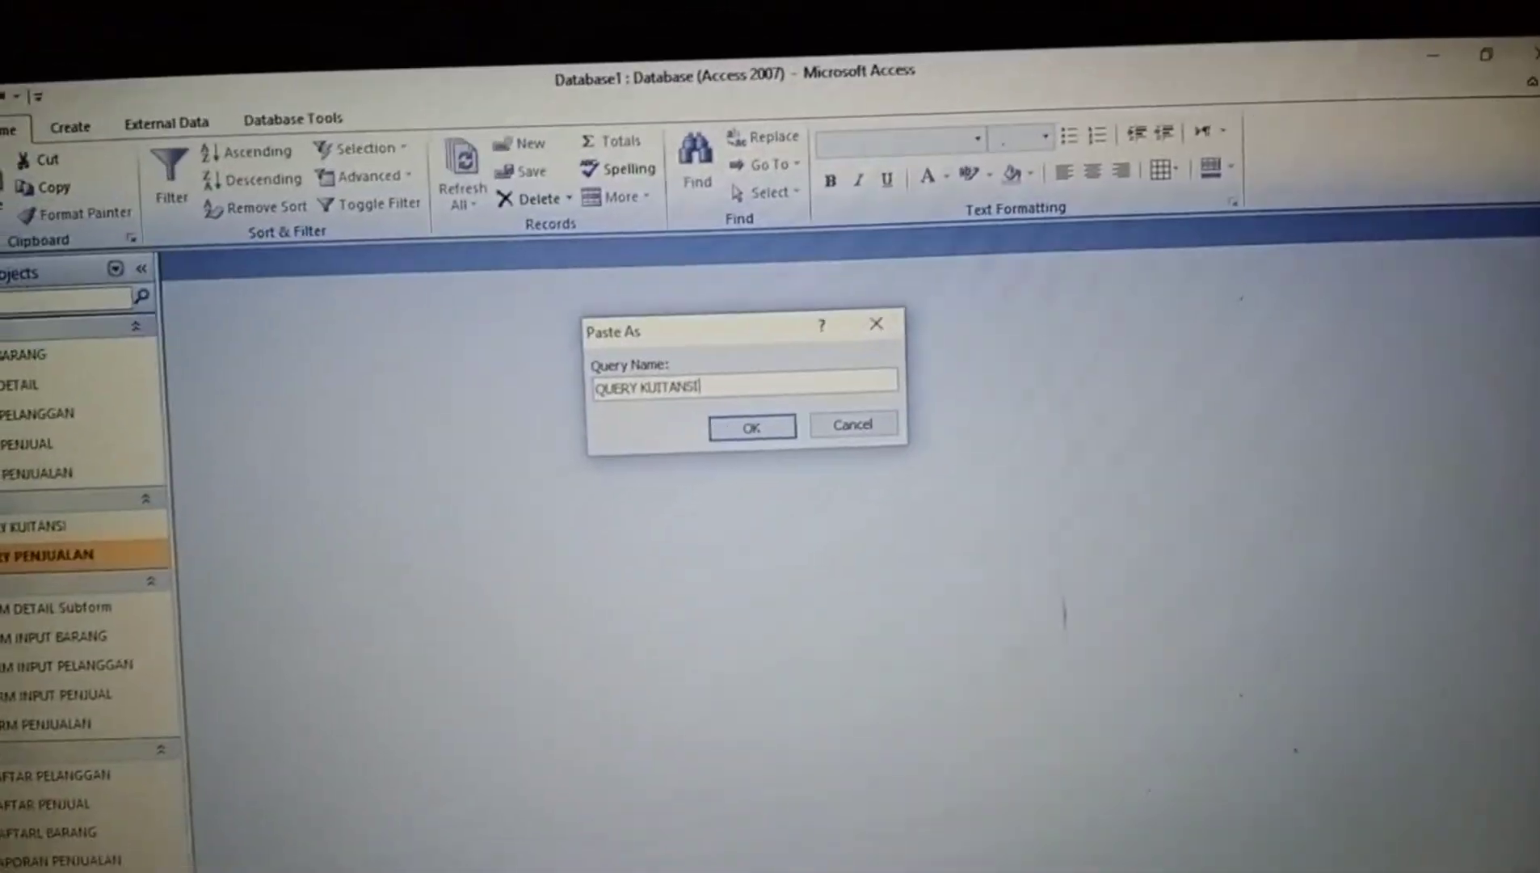
click(774, 414)
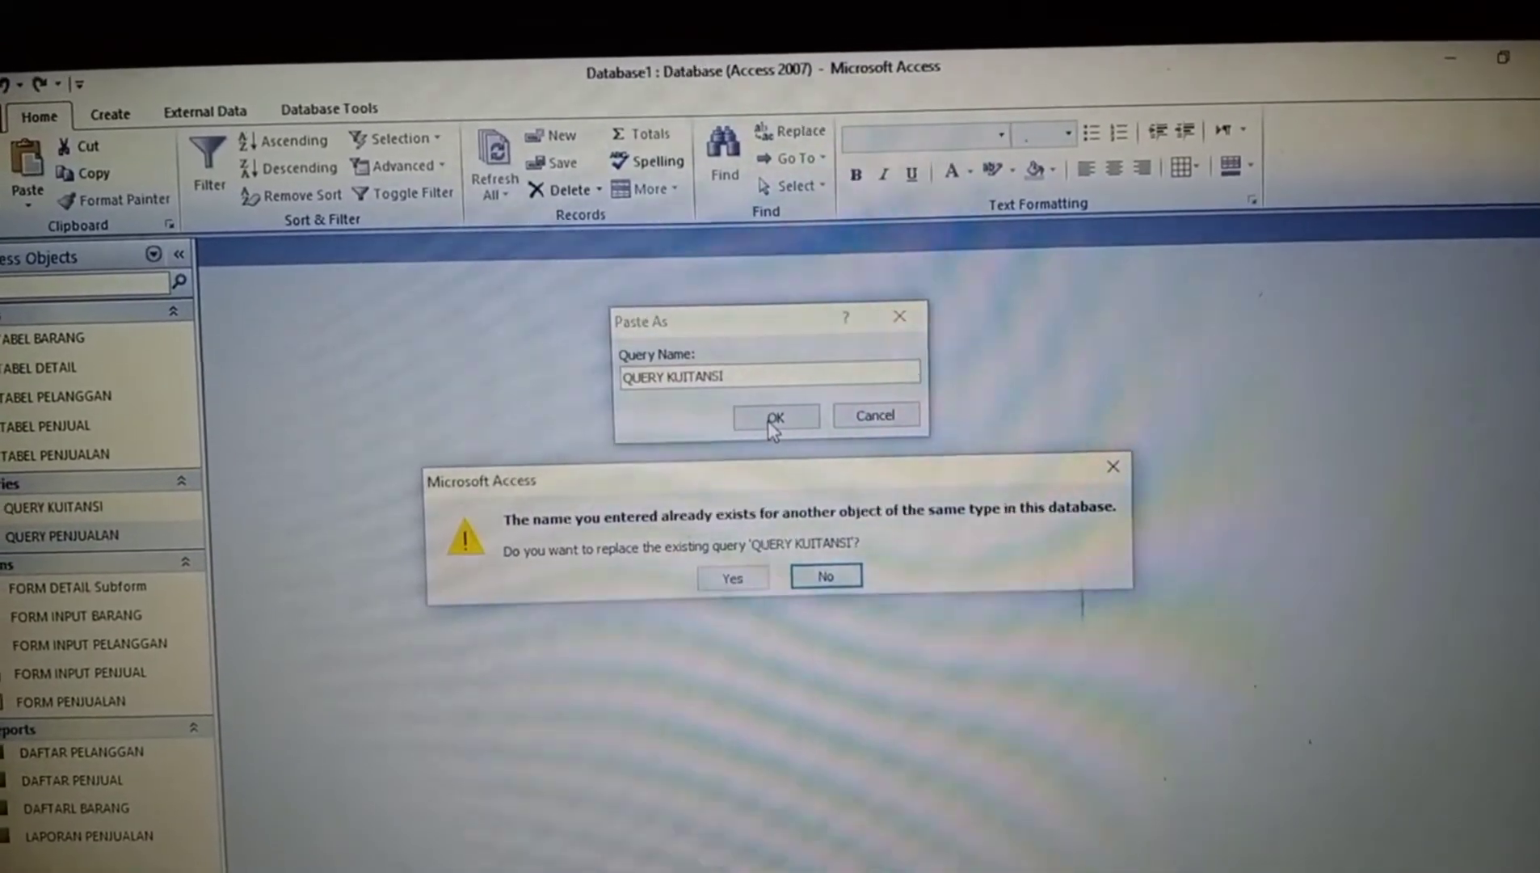
click(739, 574)
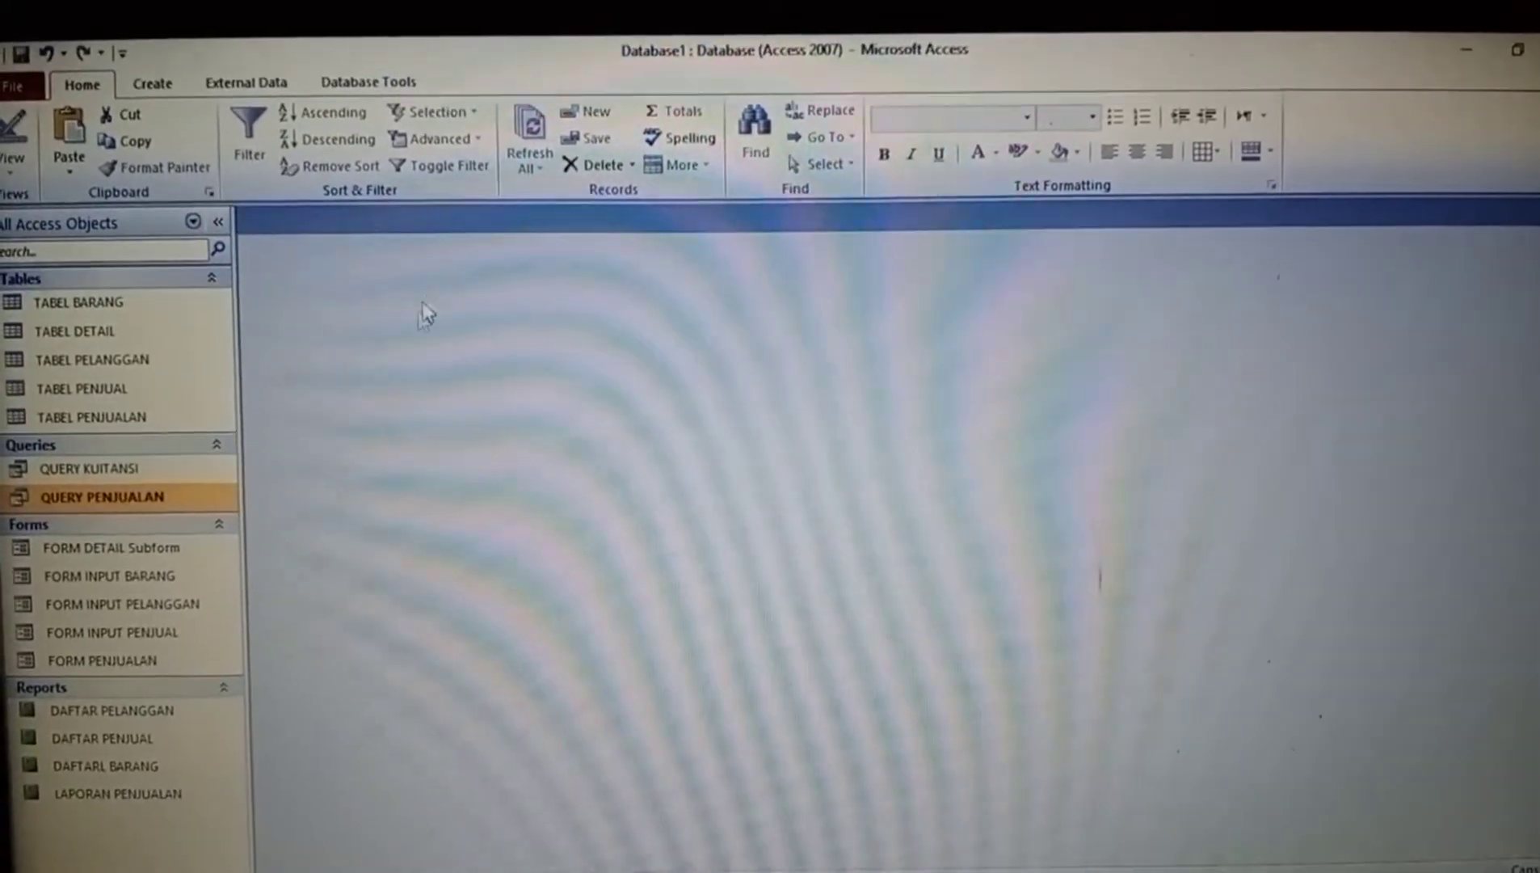
Open QUERY KUITANSI in Design View and start the Expression Builder for the criteria of its NOTA field.
click(186, 463)
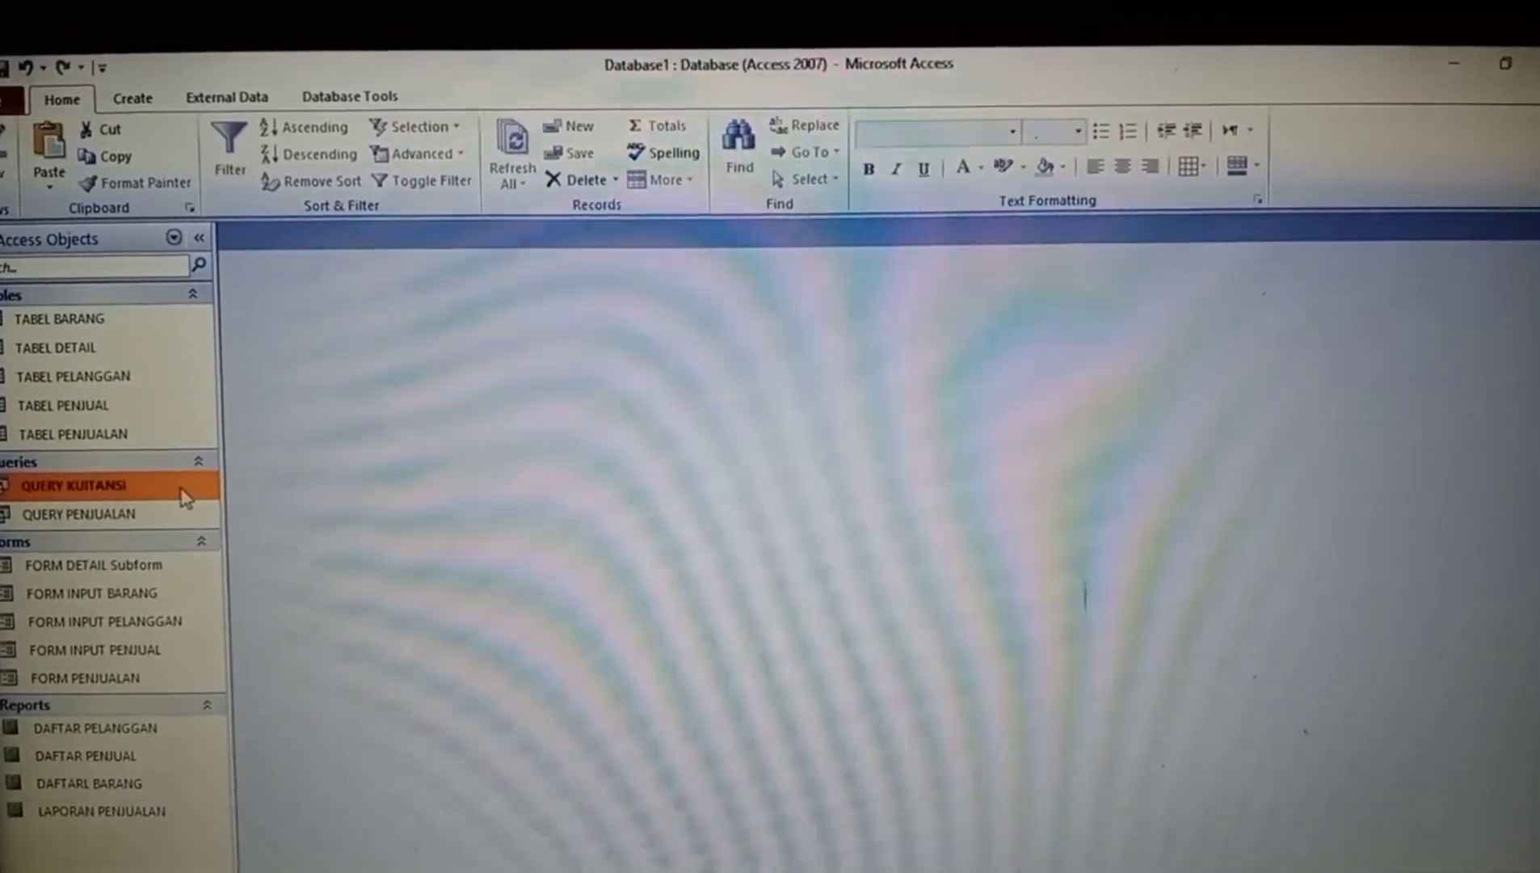
right_click(184, 491)
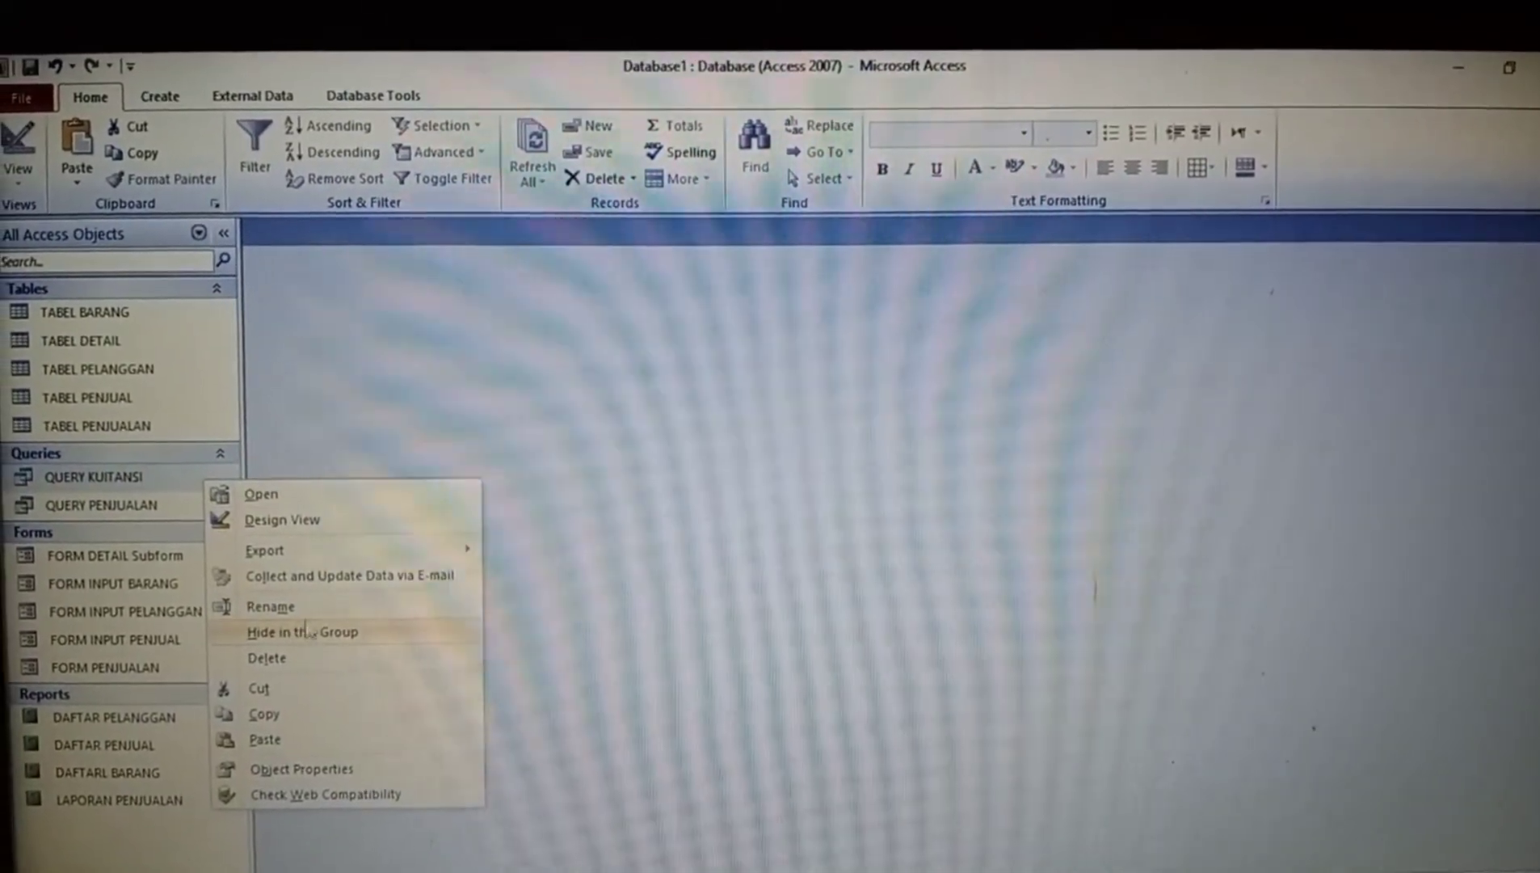
click(287, 532)
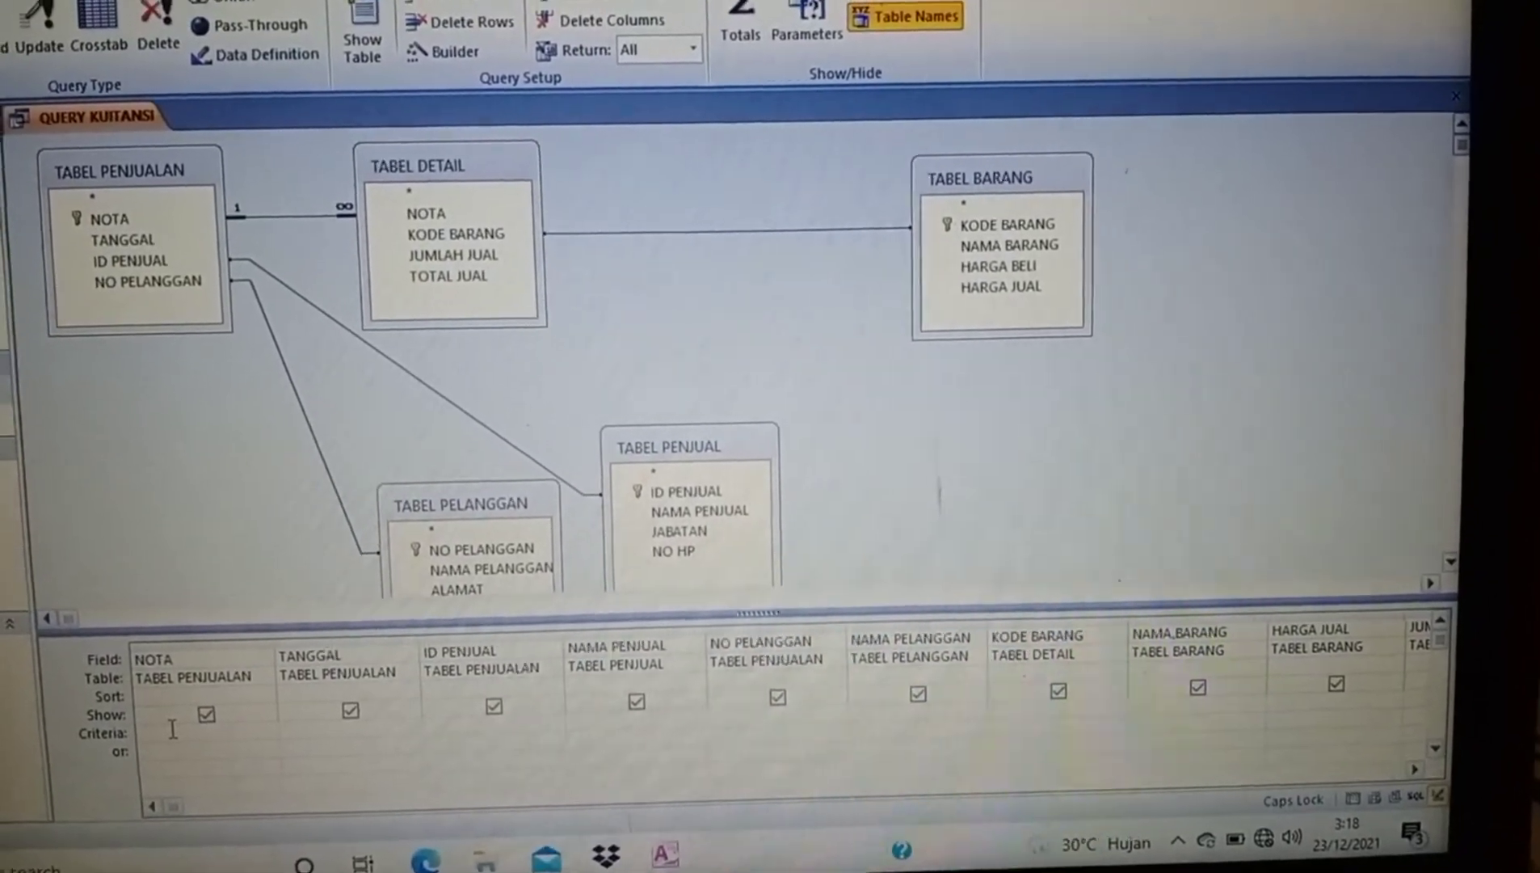
right_click(178, 735)
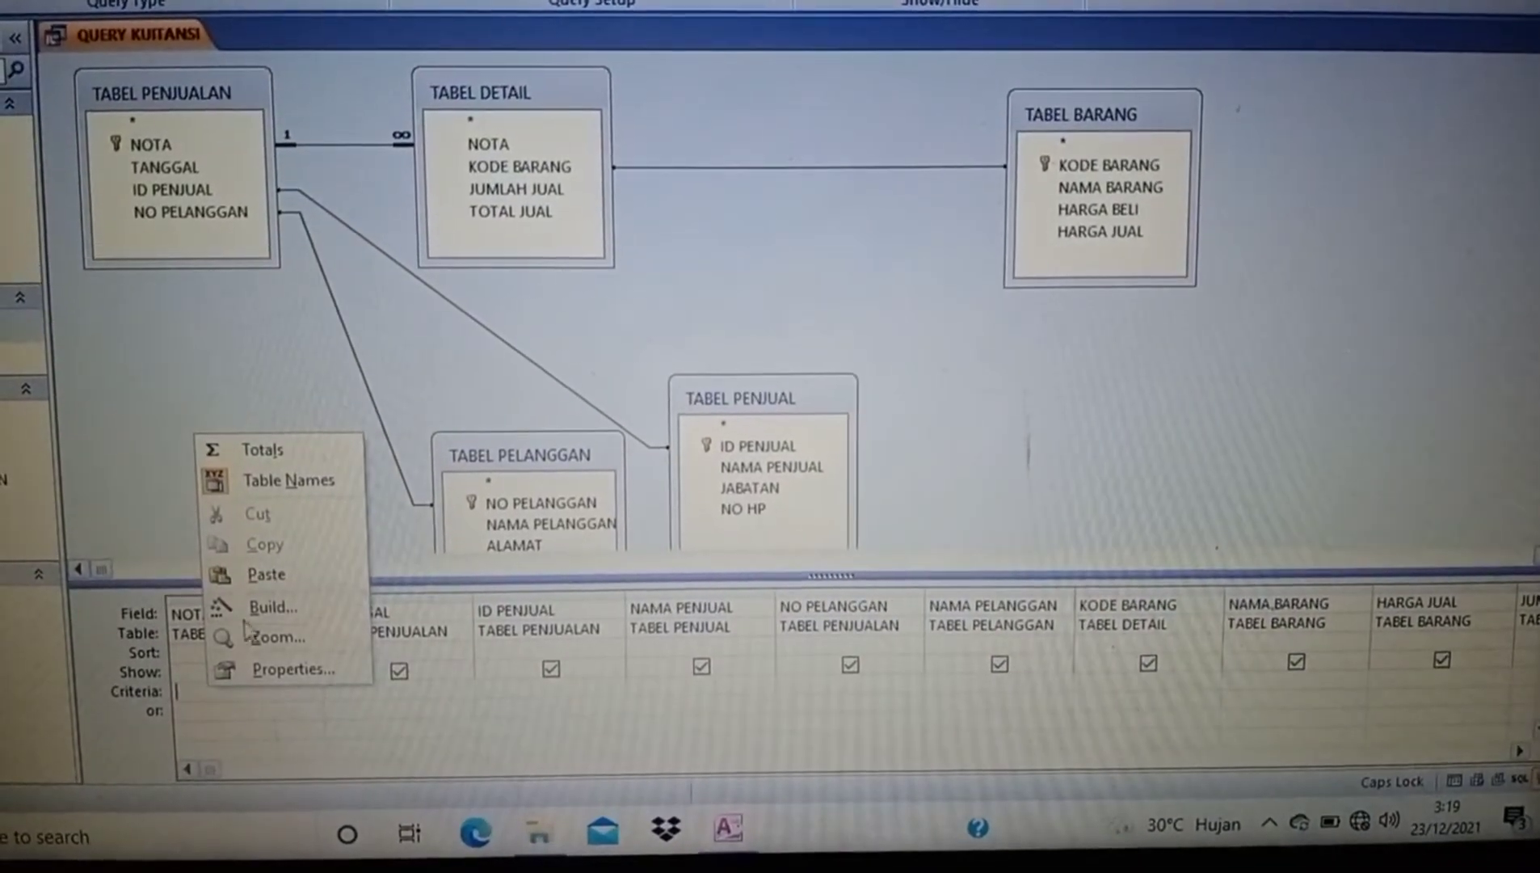
click(267, 608)
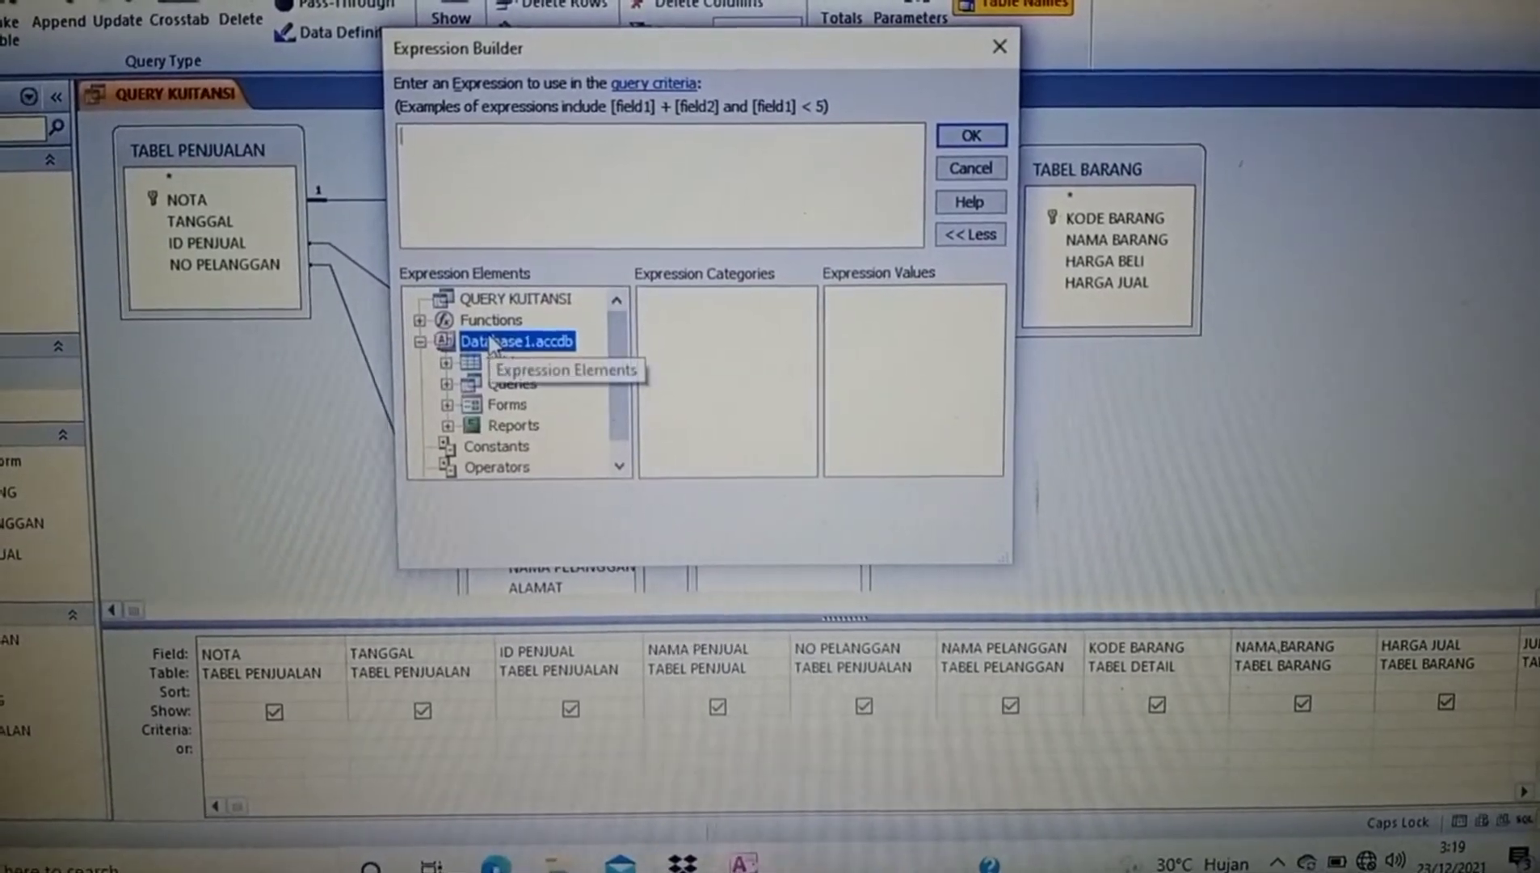
Build the NOTA criteria from the NOTA control of FORM PENJUALAN as Forms![FORM PENJUALAN]![NOTA], adding its <Value> entry, and insert it in the query.
double_click(496, 406)
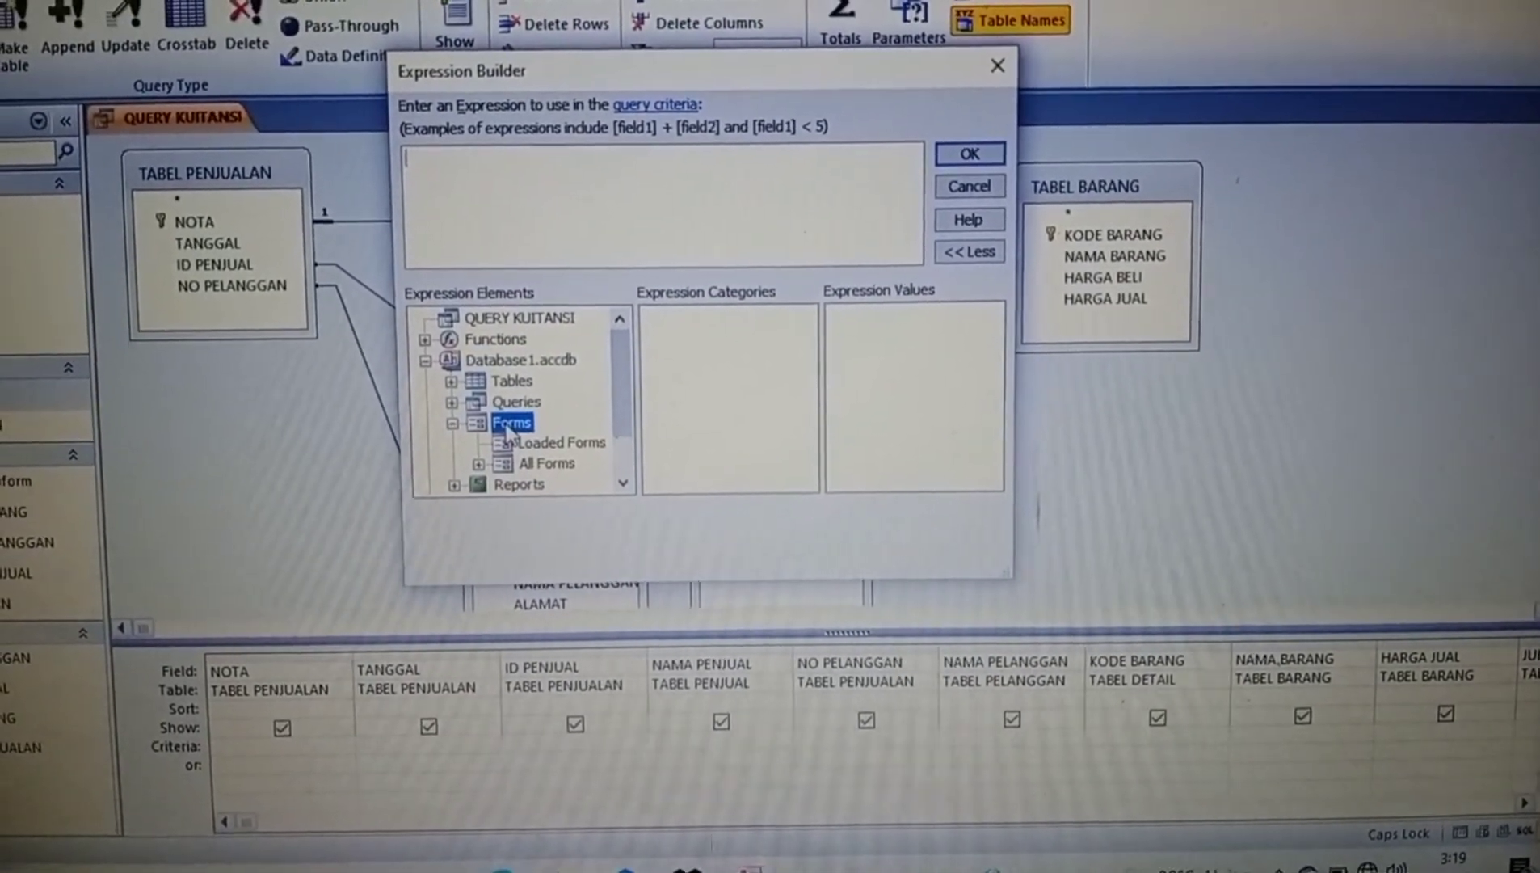
double_click(534, 462)
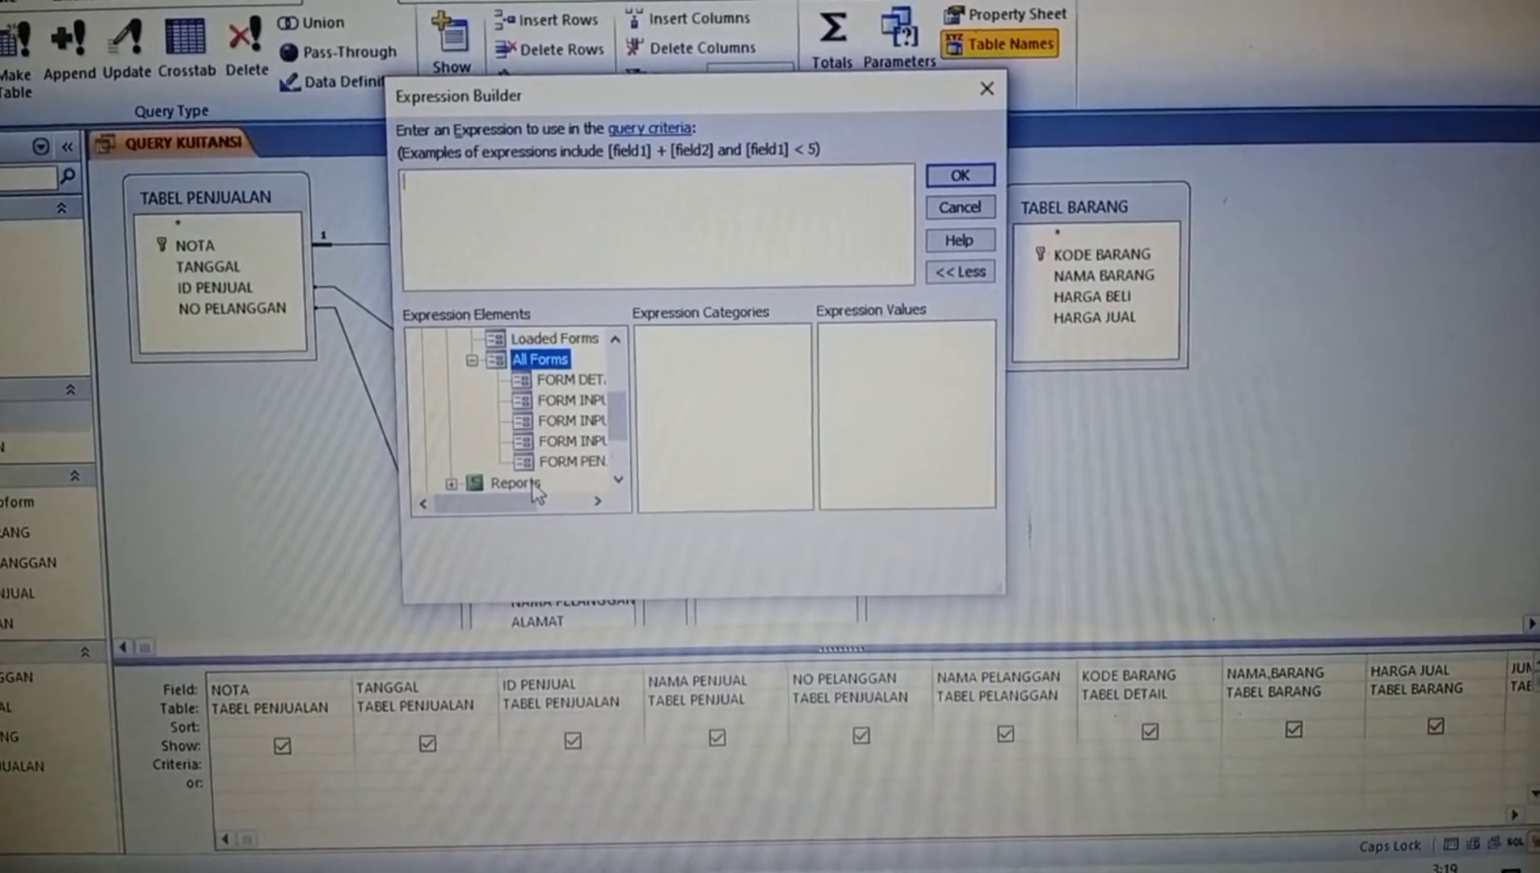
click(559, 465)
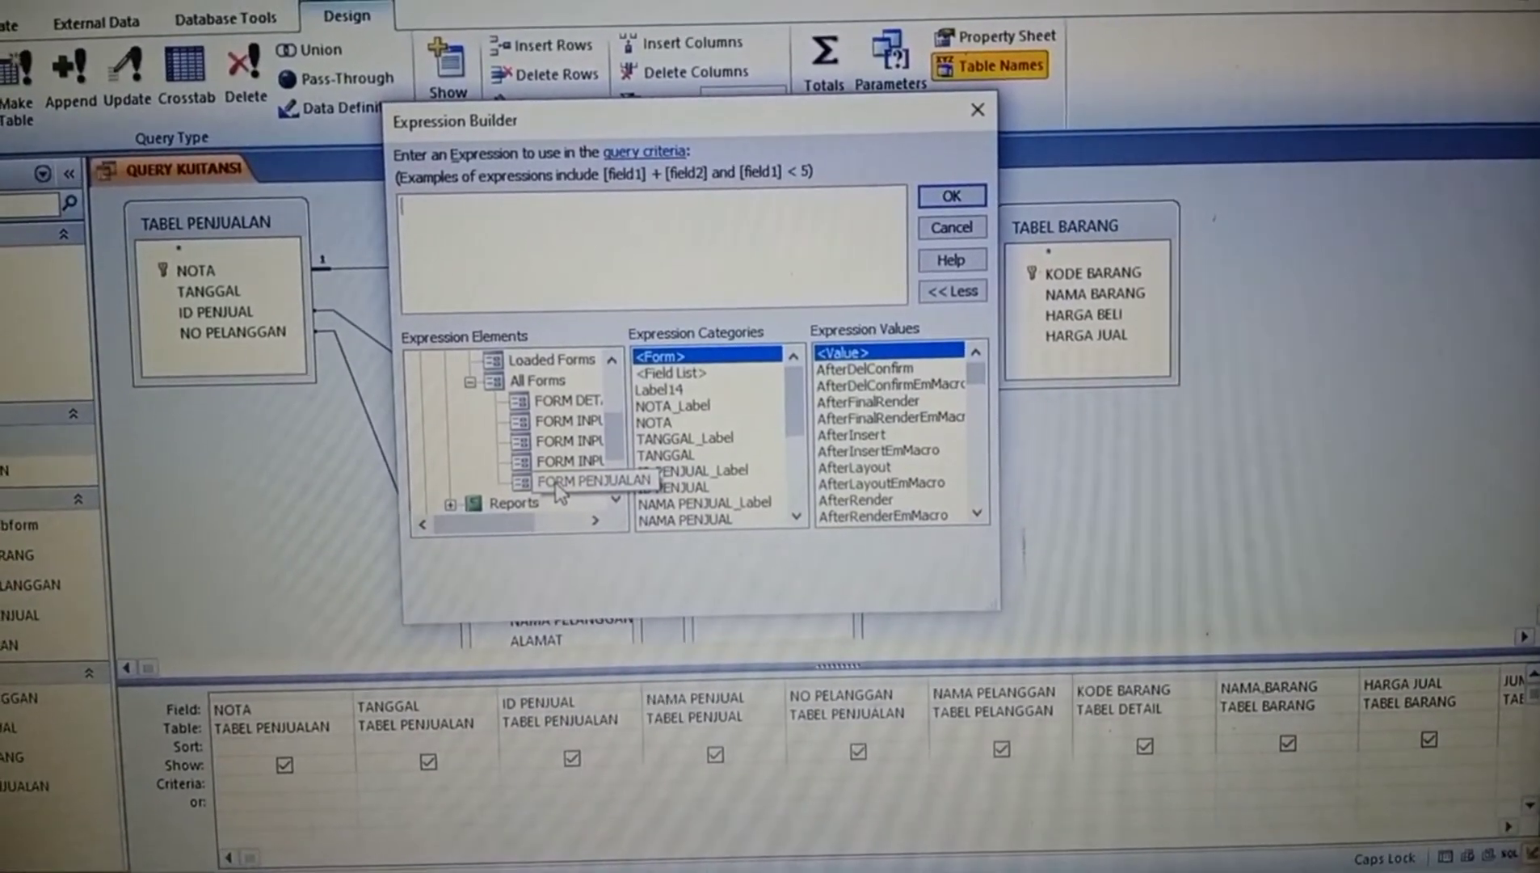
double_click(651, 415)
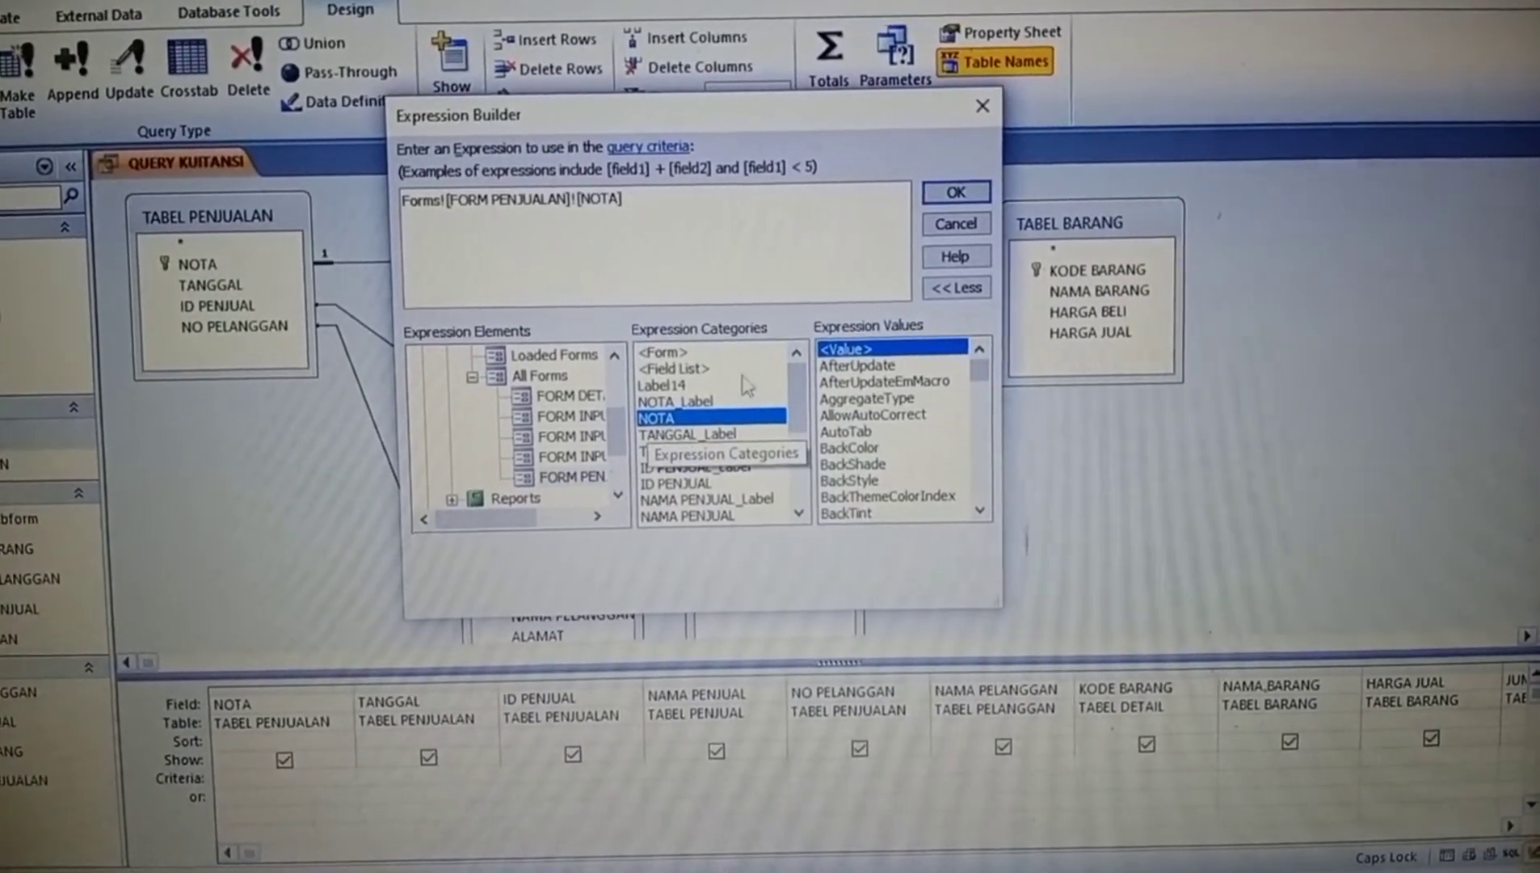
double_click(835, 349)
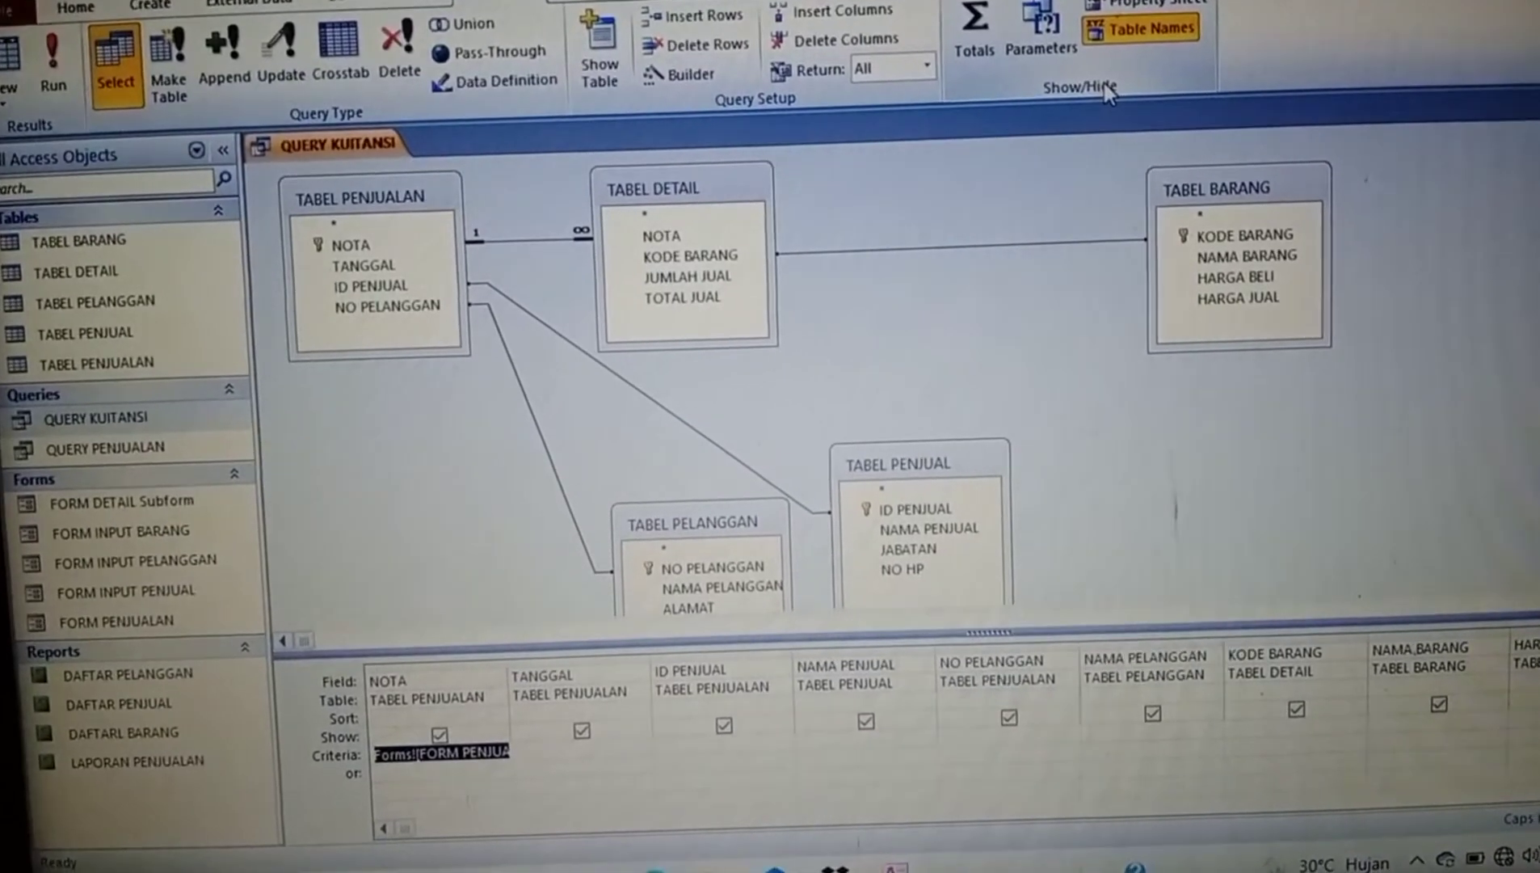
Try to close QUERY KUITANSI and save its changed design with the new NOTA criteria.
key(Return)
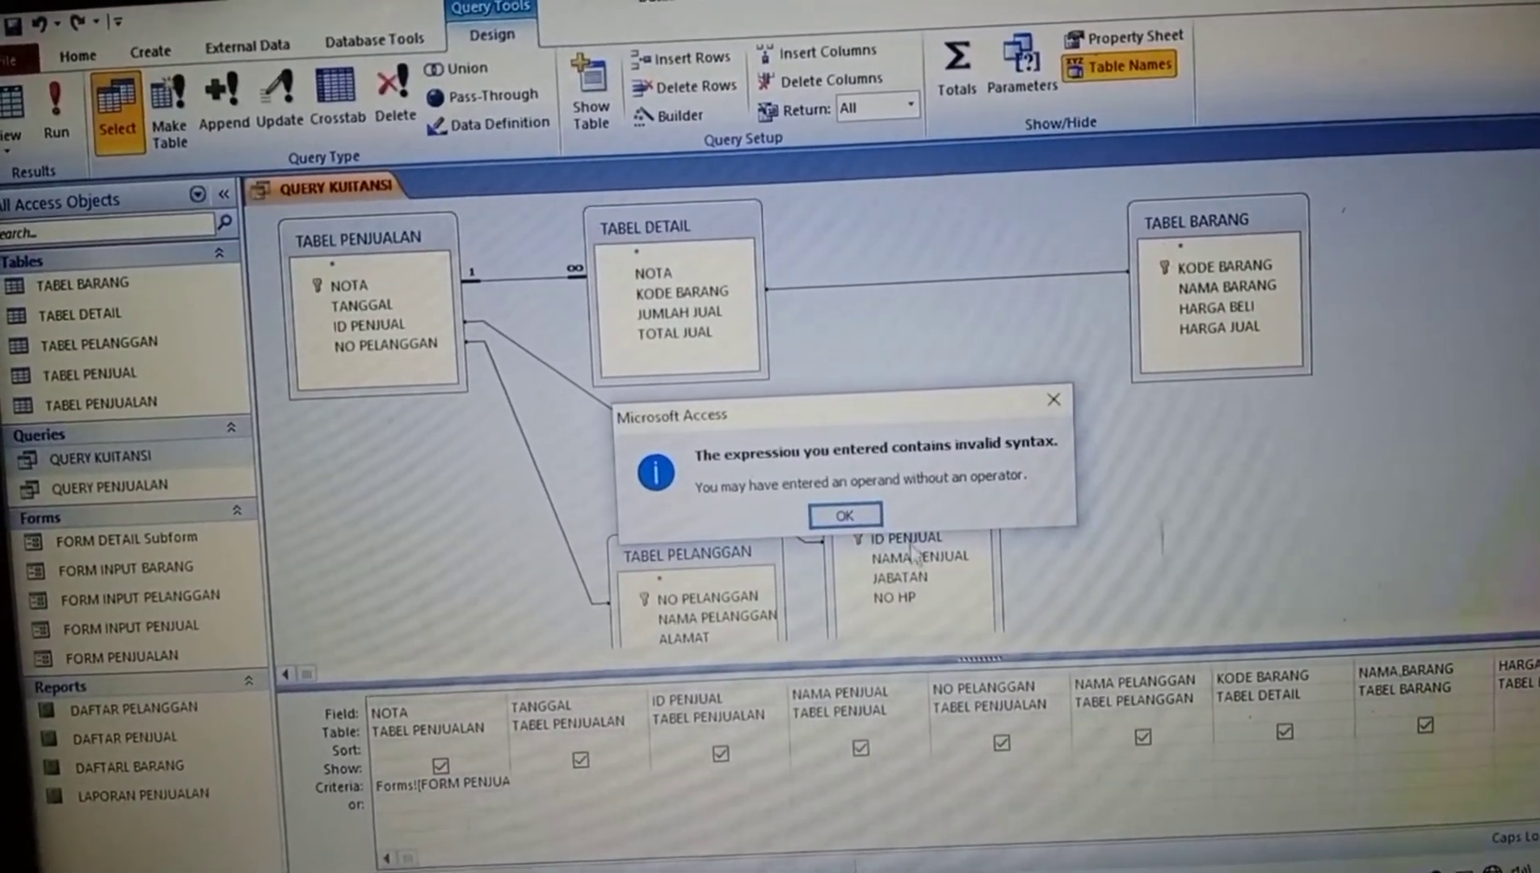
click(841, 521)
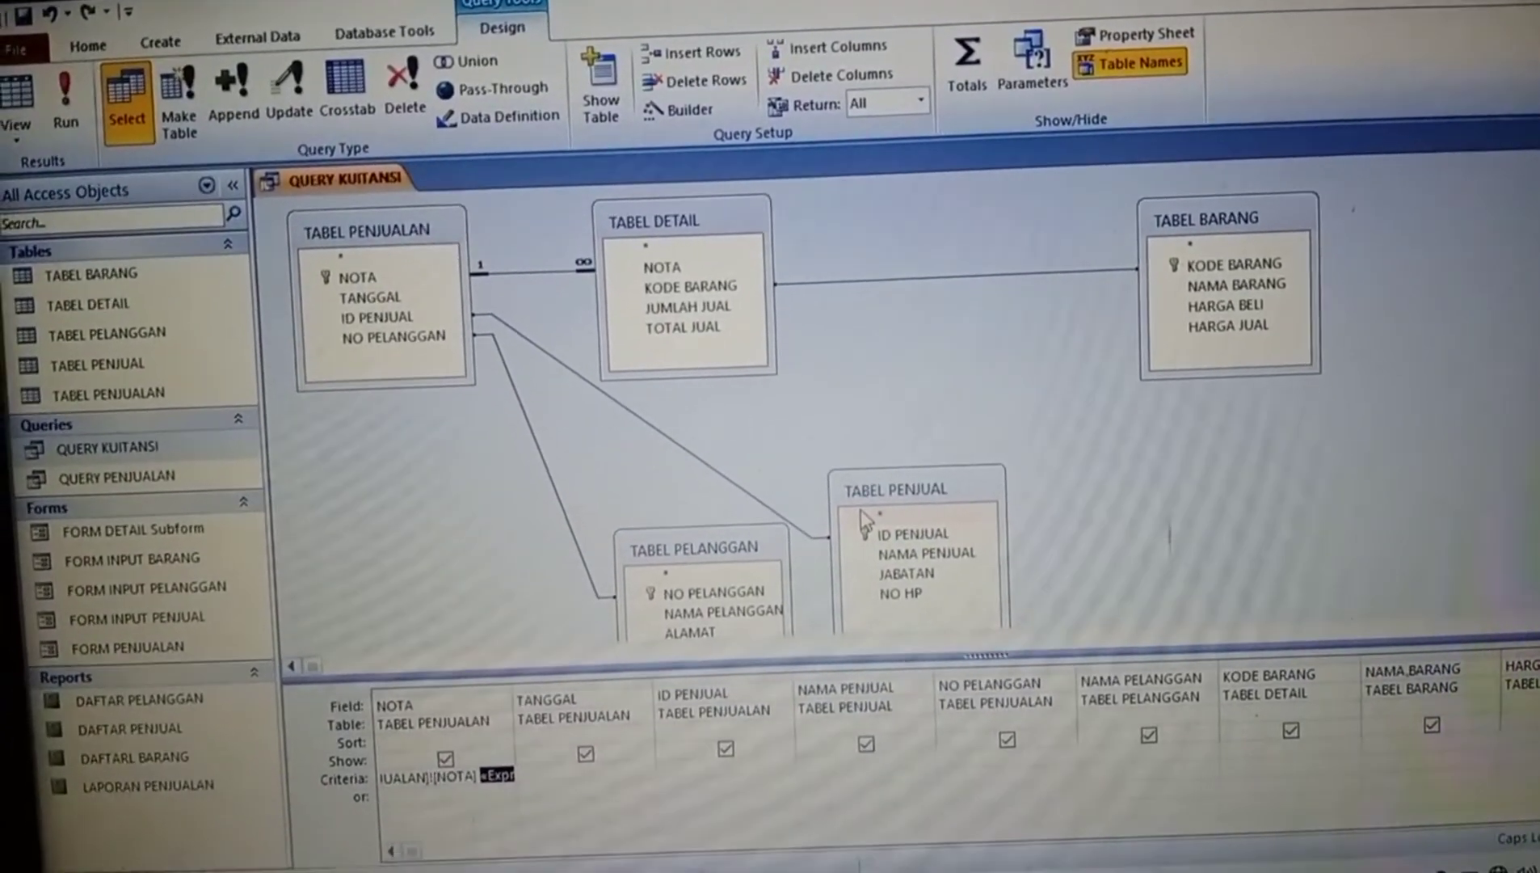
click(859, 546)
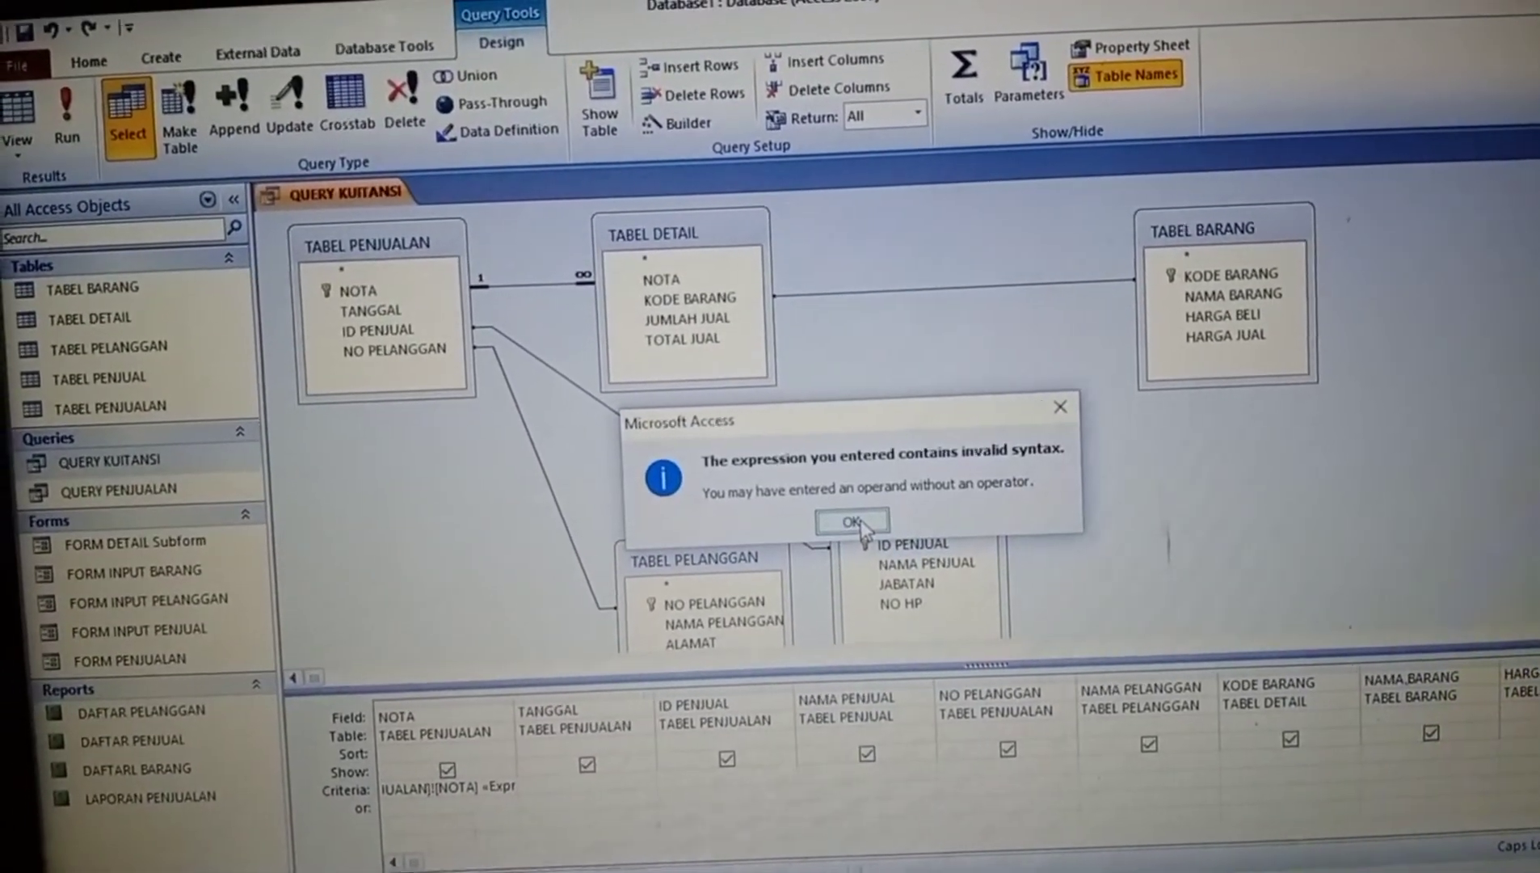
click(850, 522)
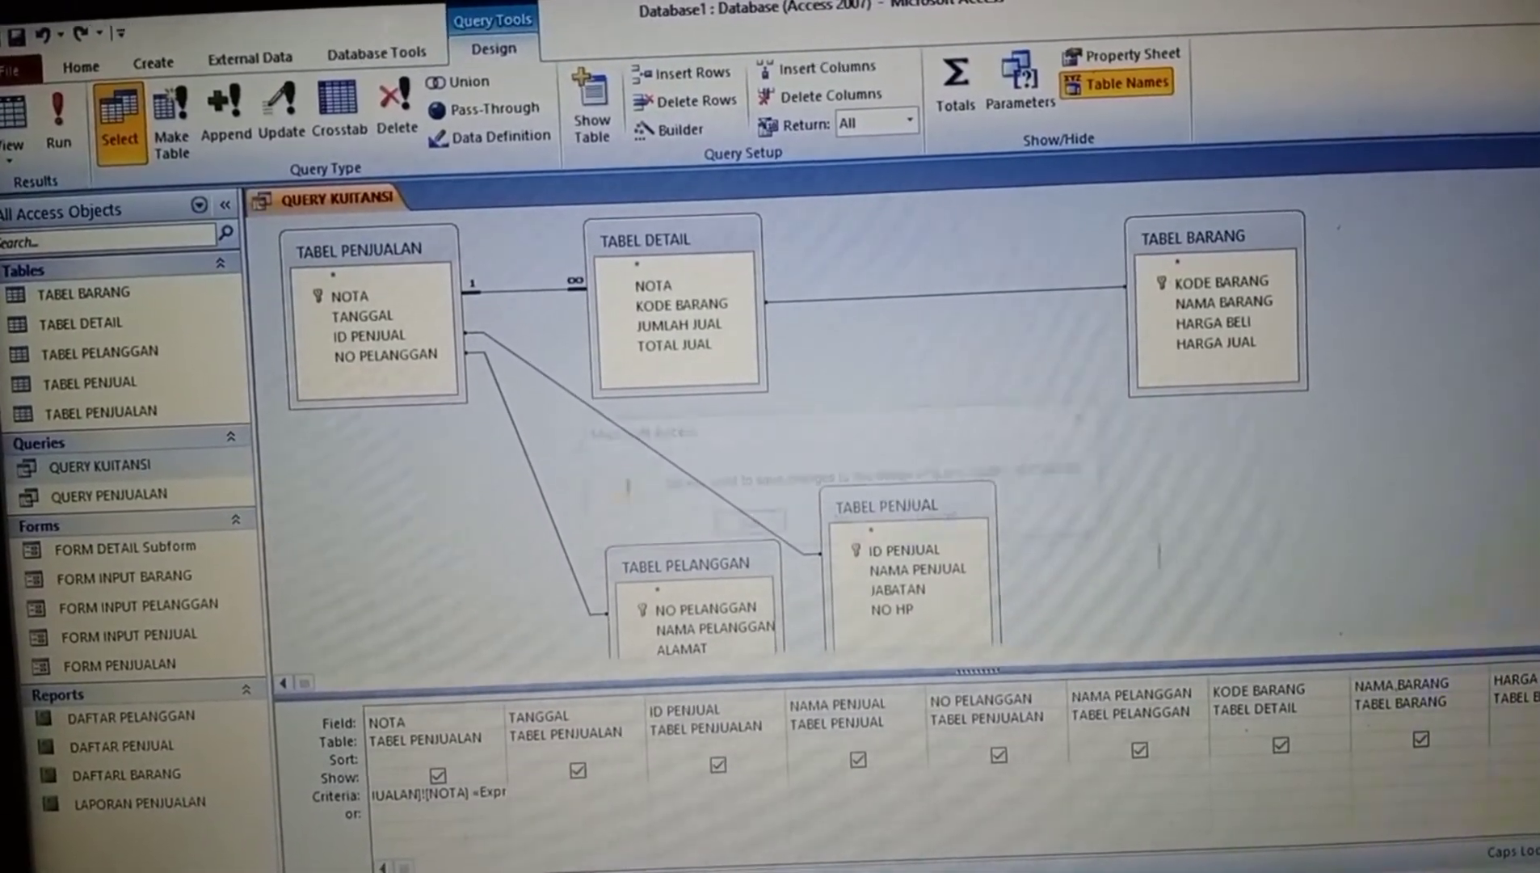
key(ctrl+w)
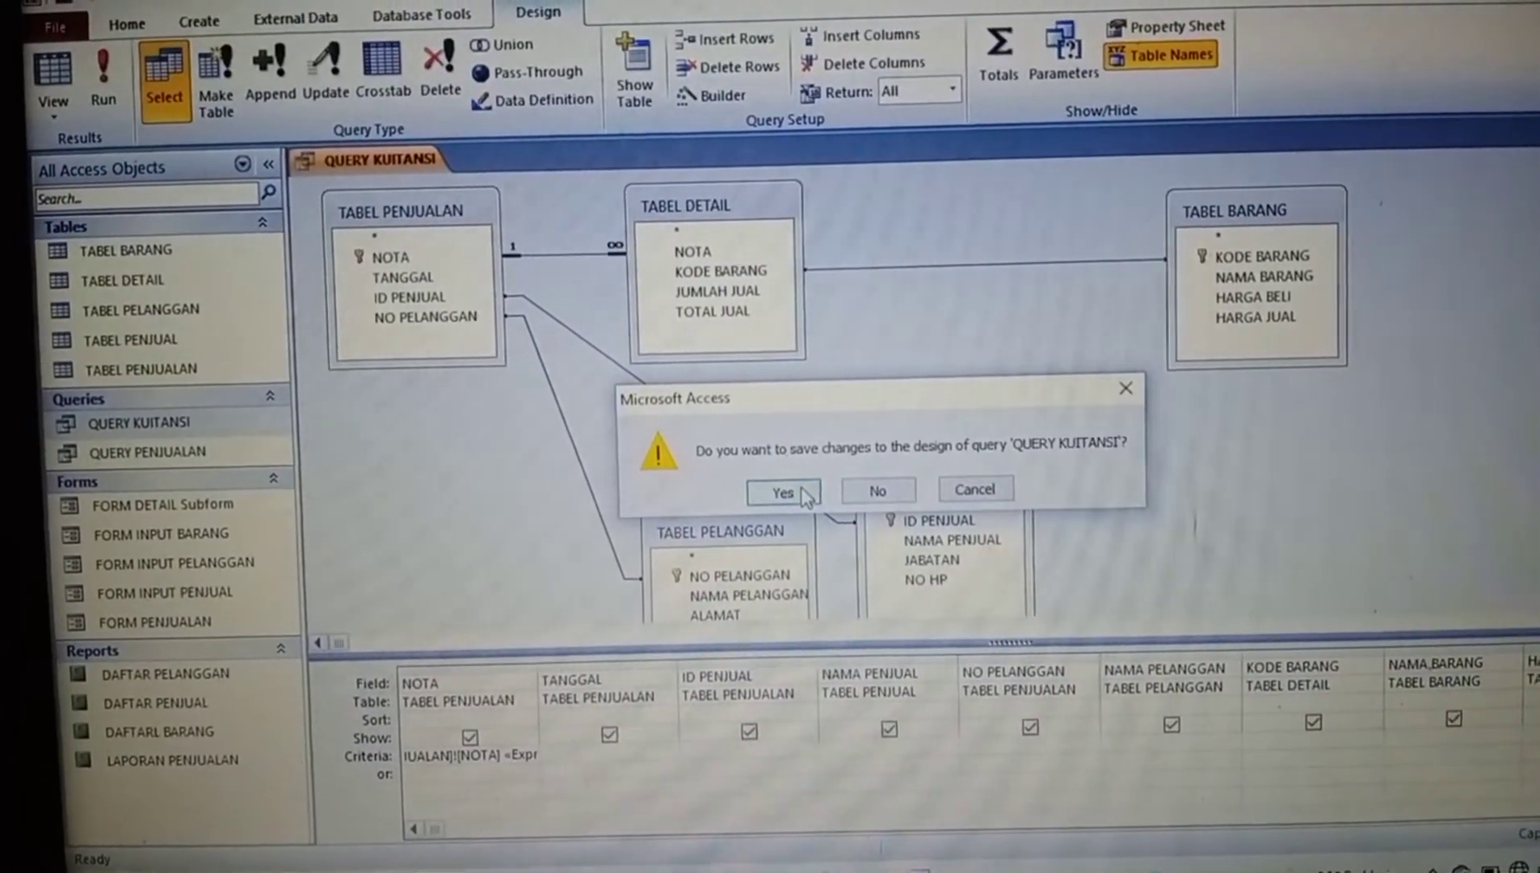
click(810, 492)
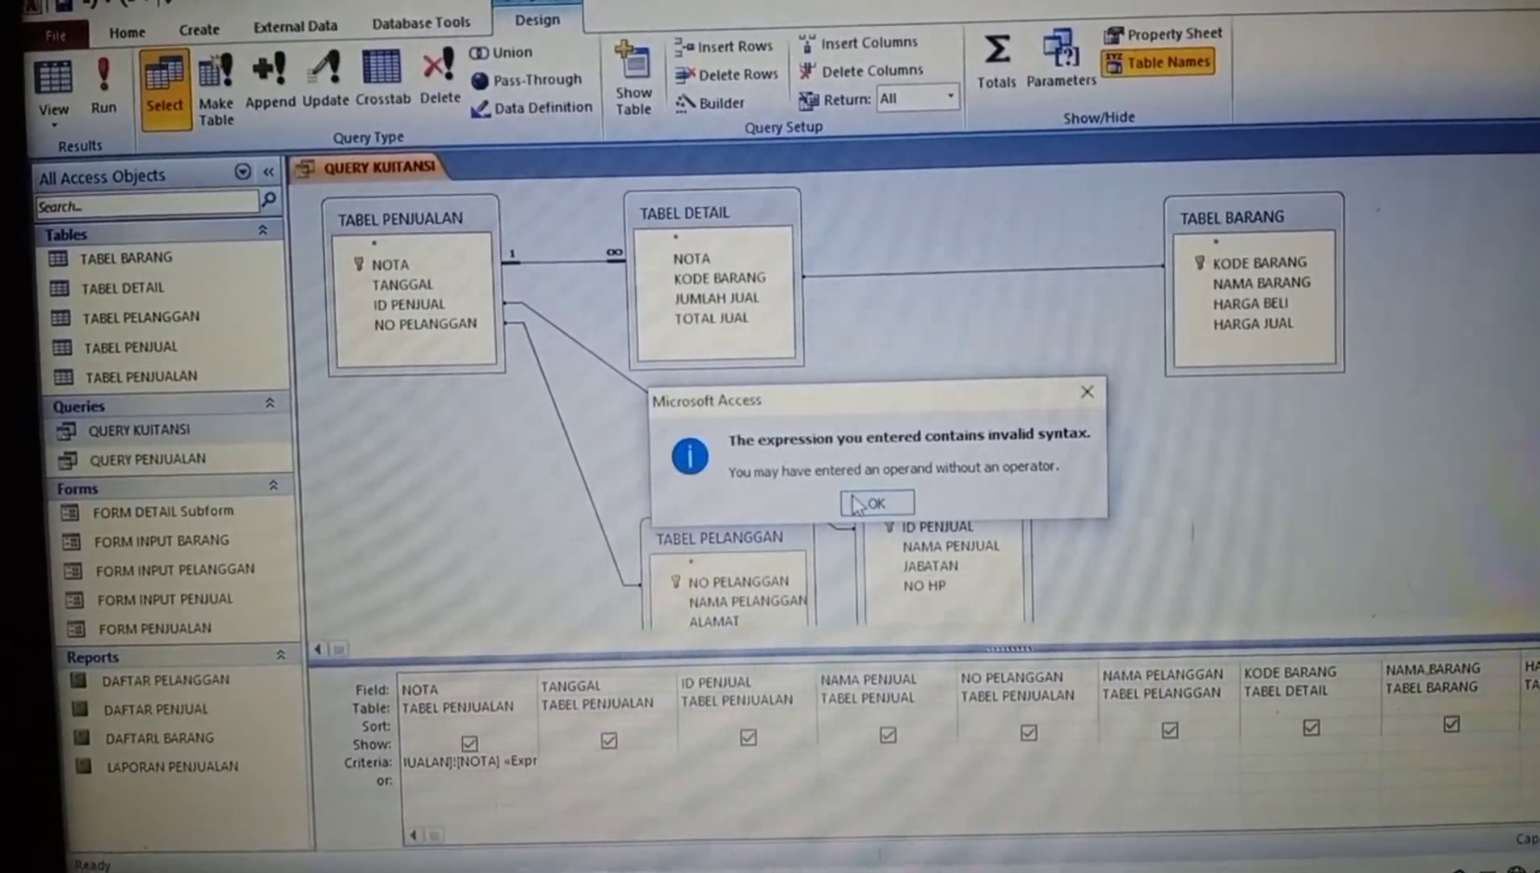
click(842, 501)
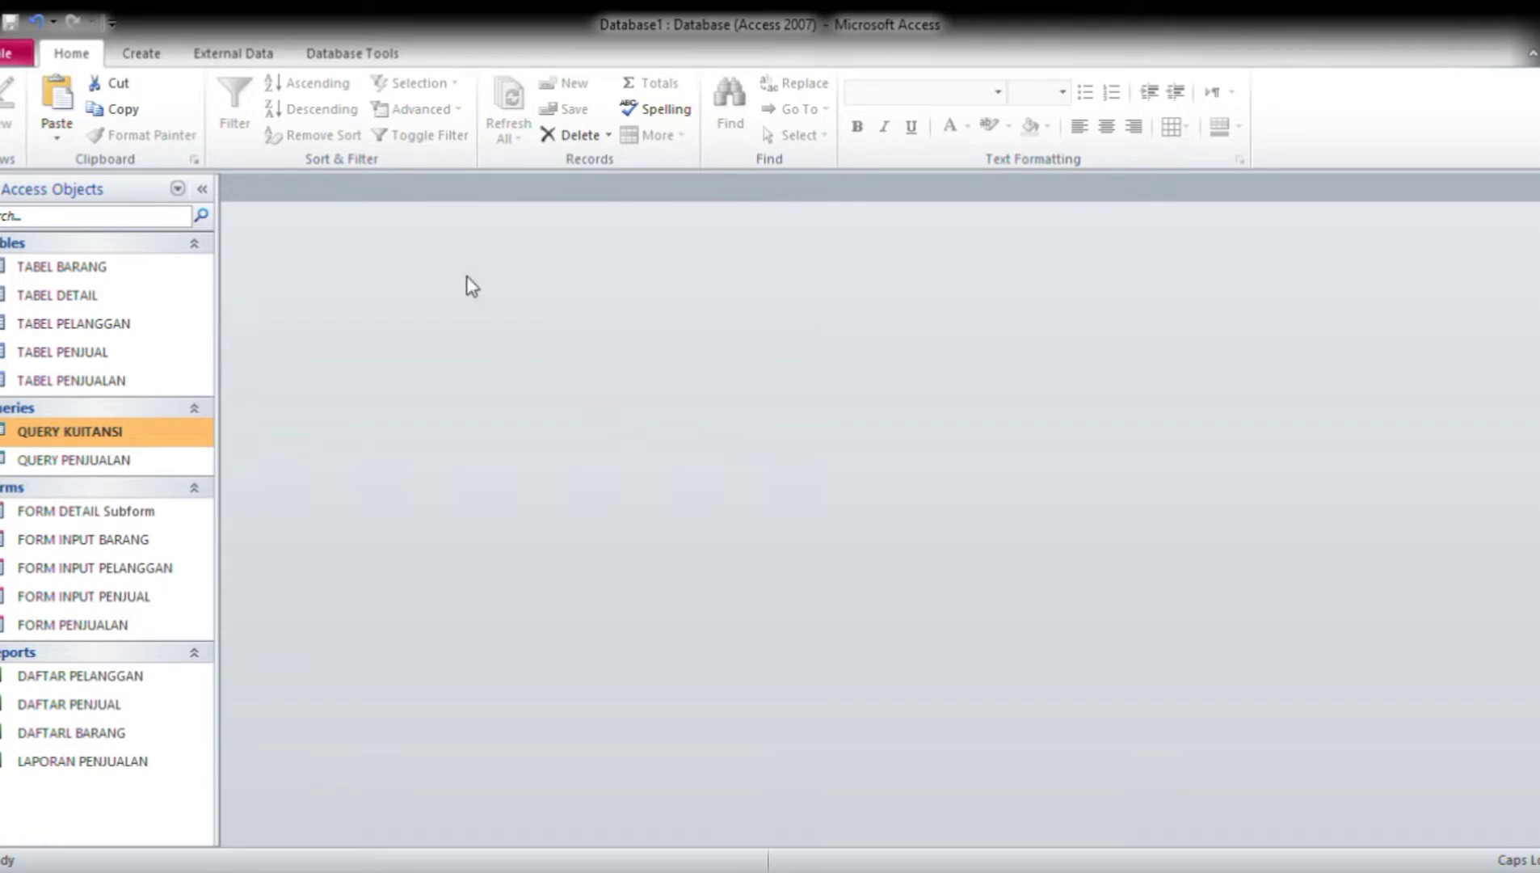
Create a blank report in Design View, turn off its page header and footer, and turn on the report header and footer.
click(136, 63)
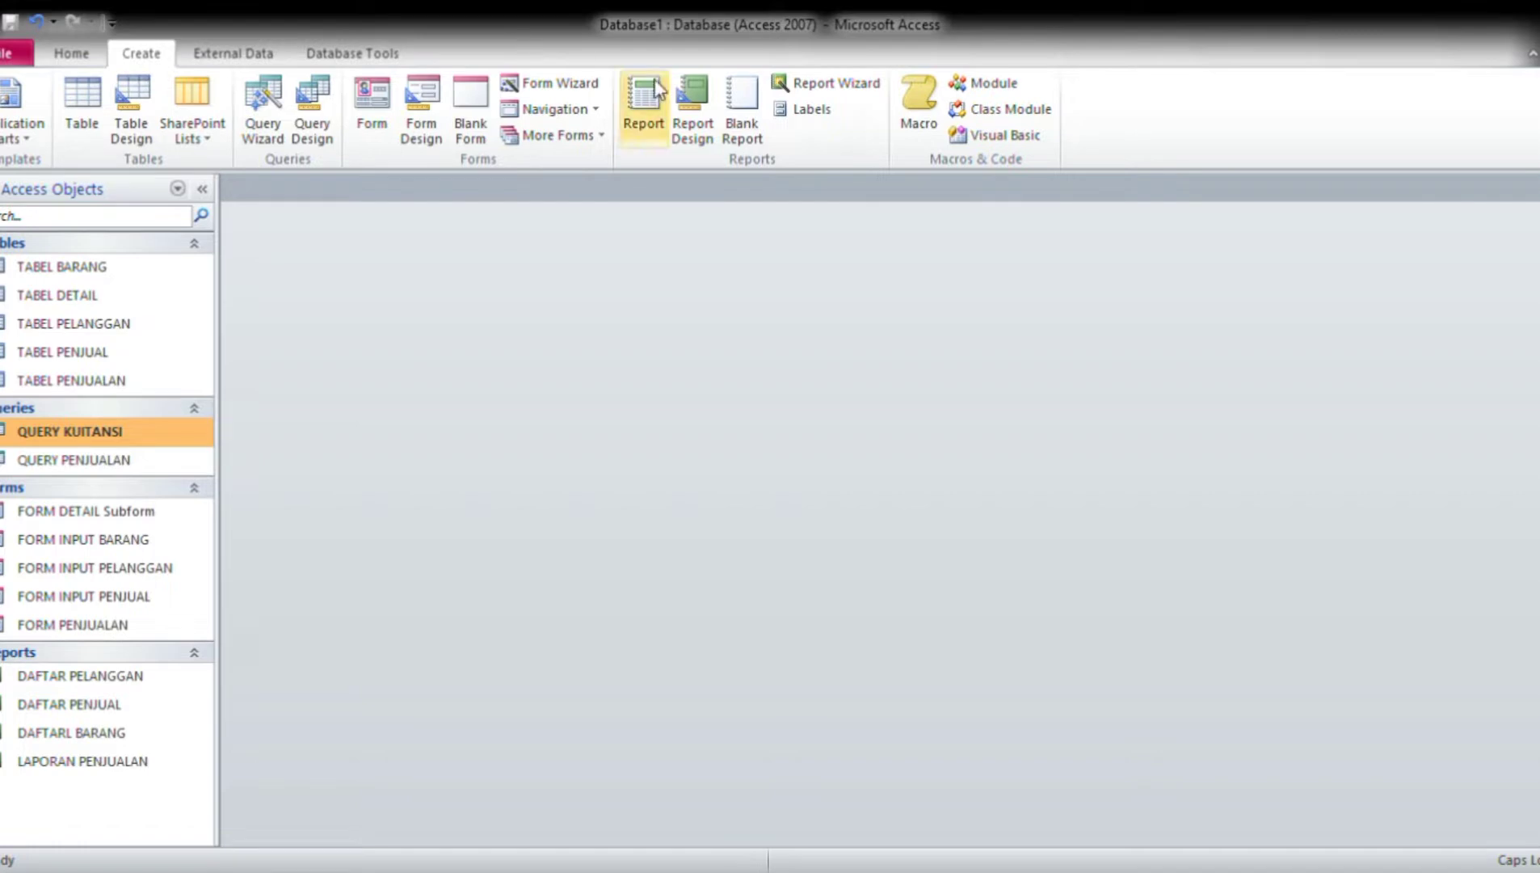
click(688, 103)
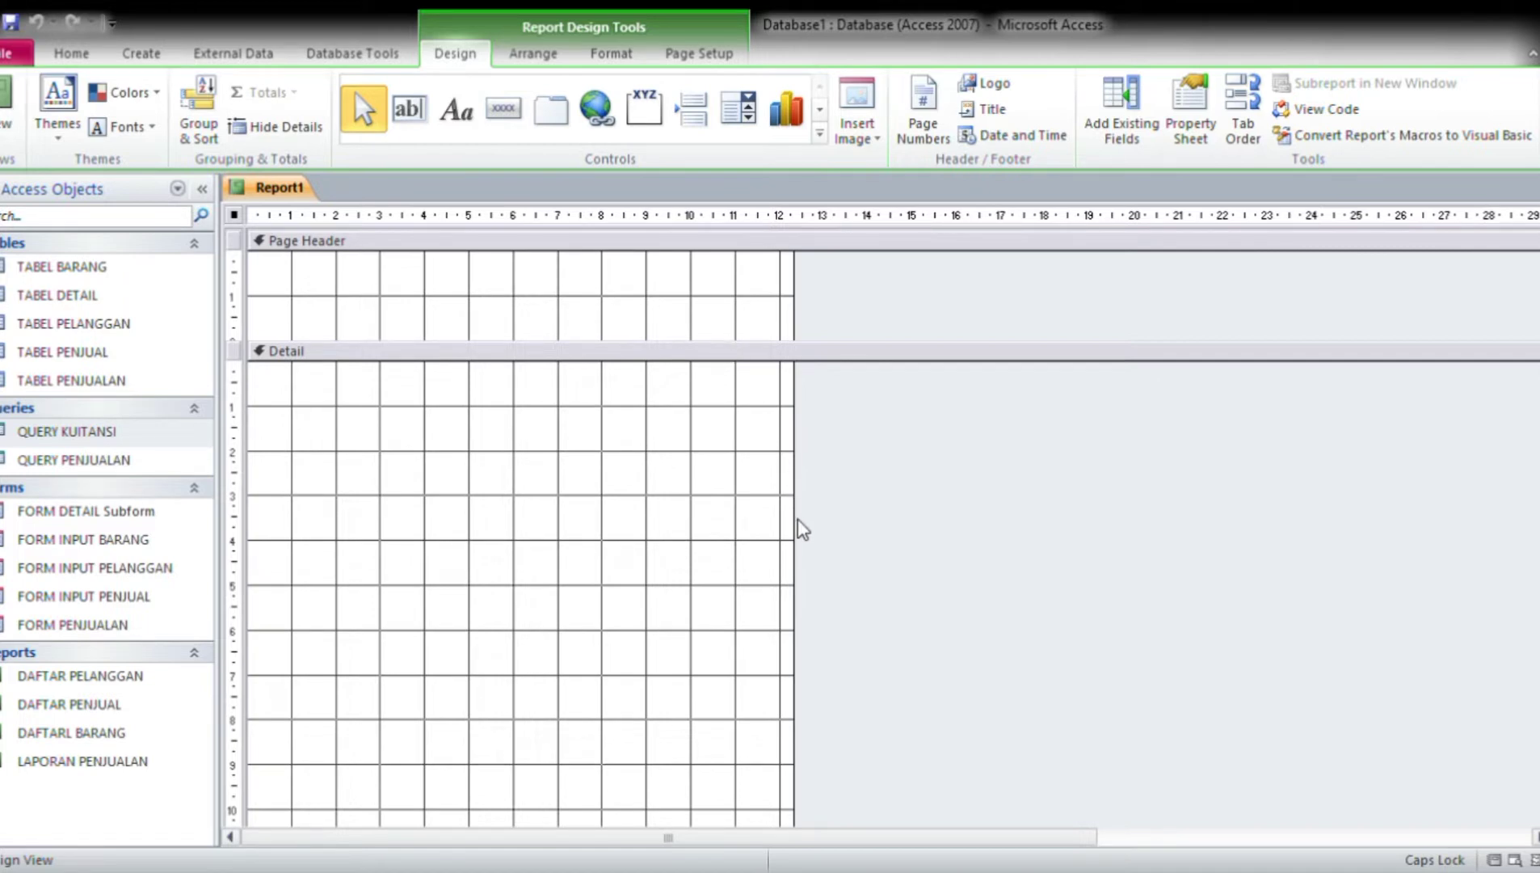
click(809, 606)
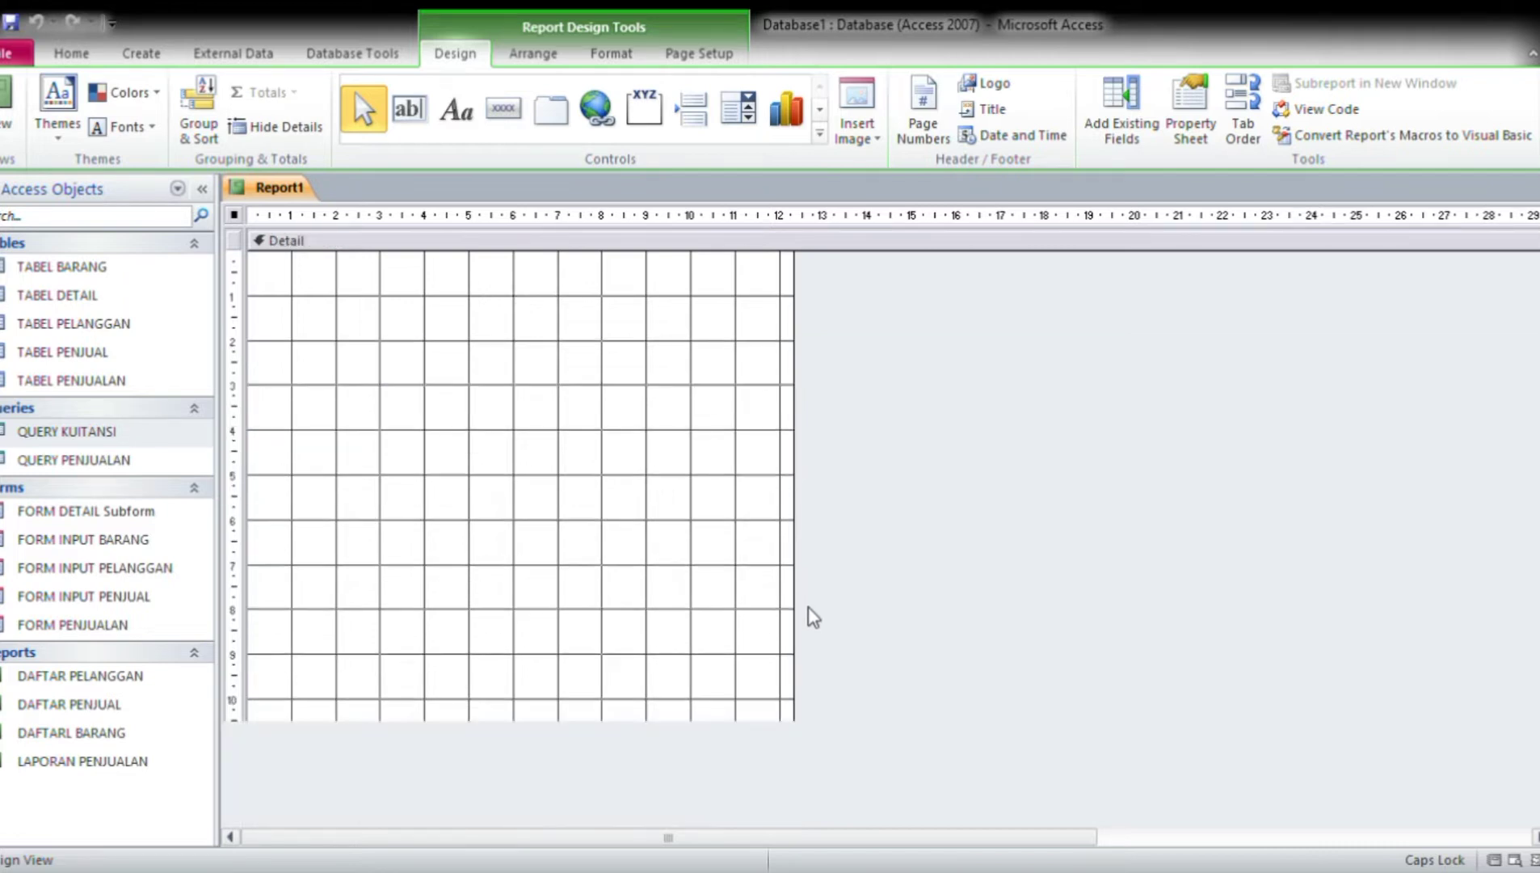
click(621, 441)
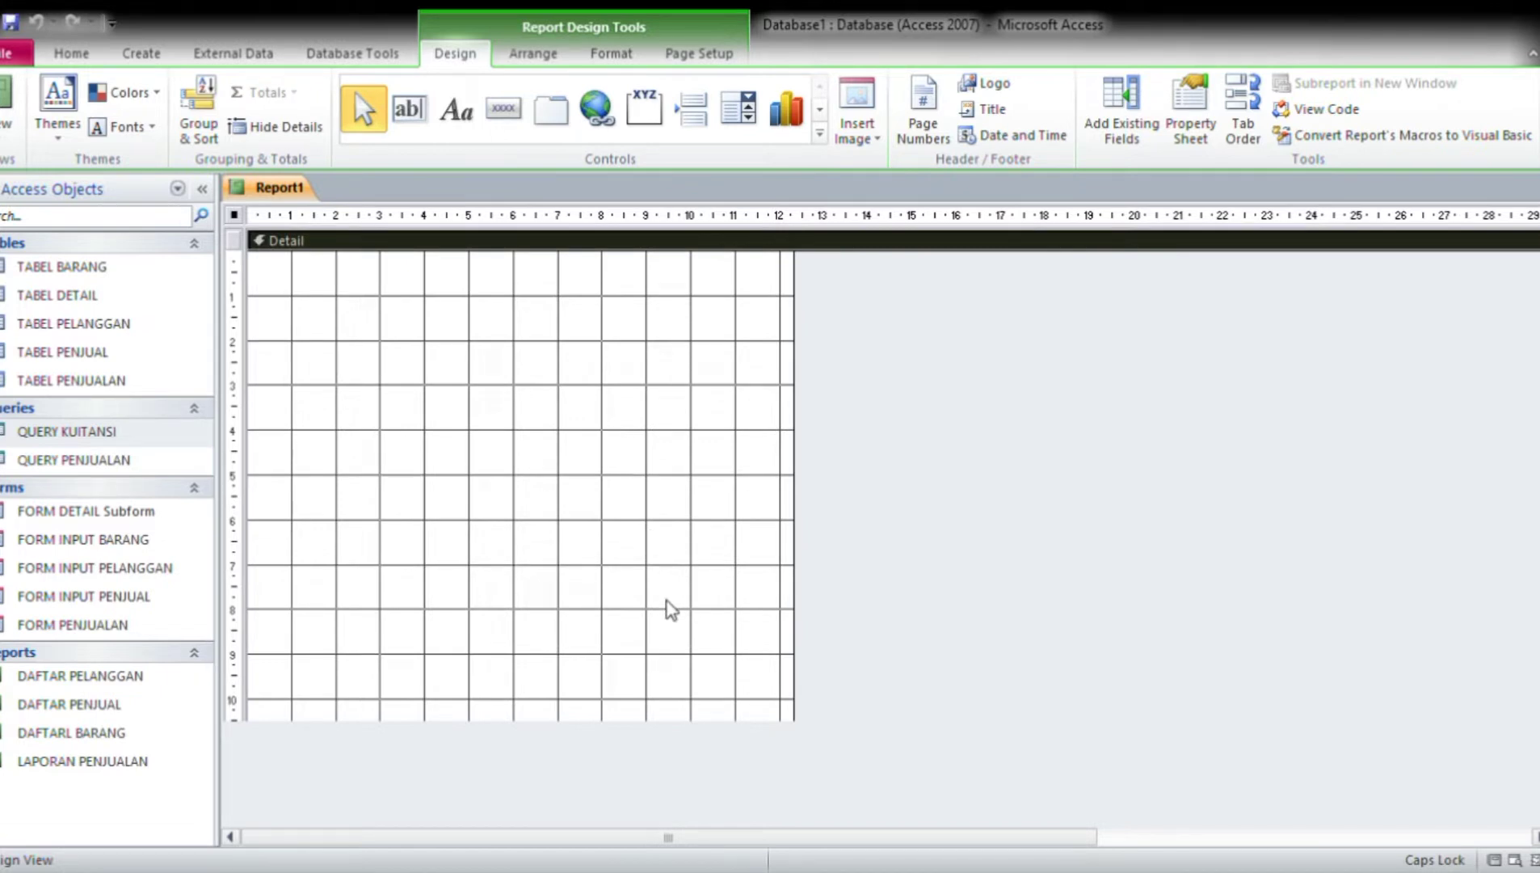
click(677, 724)
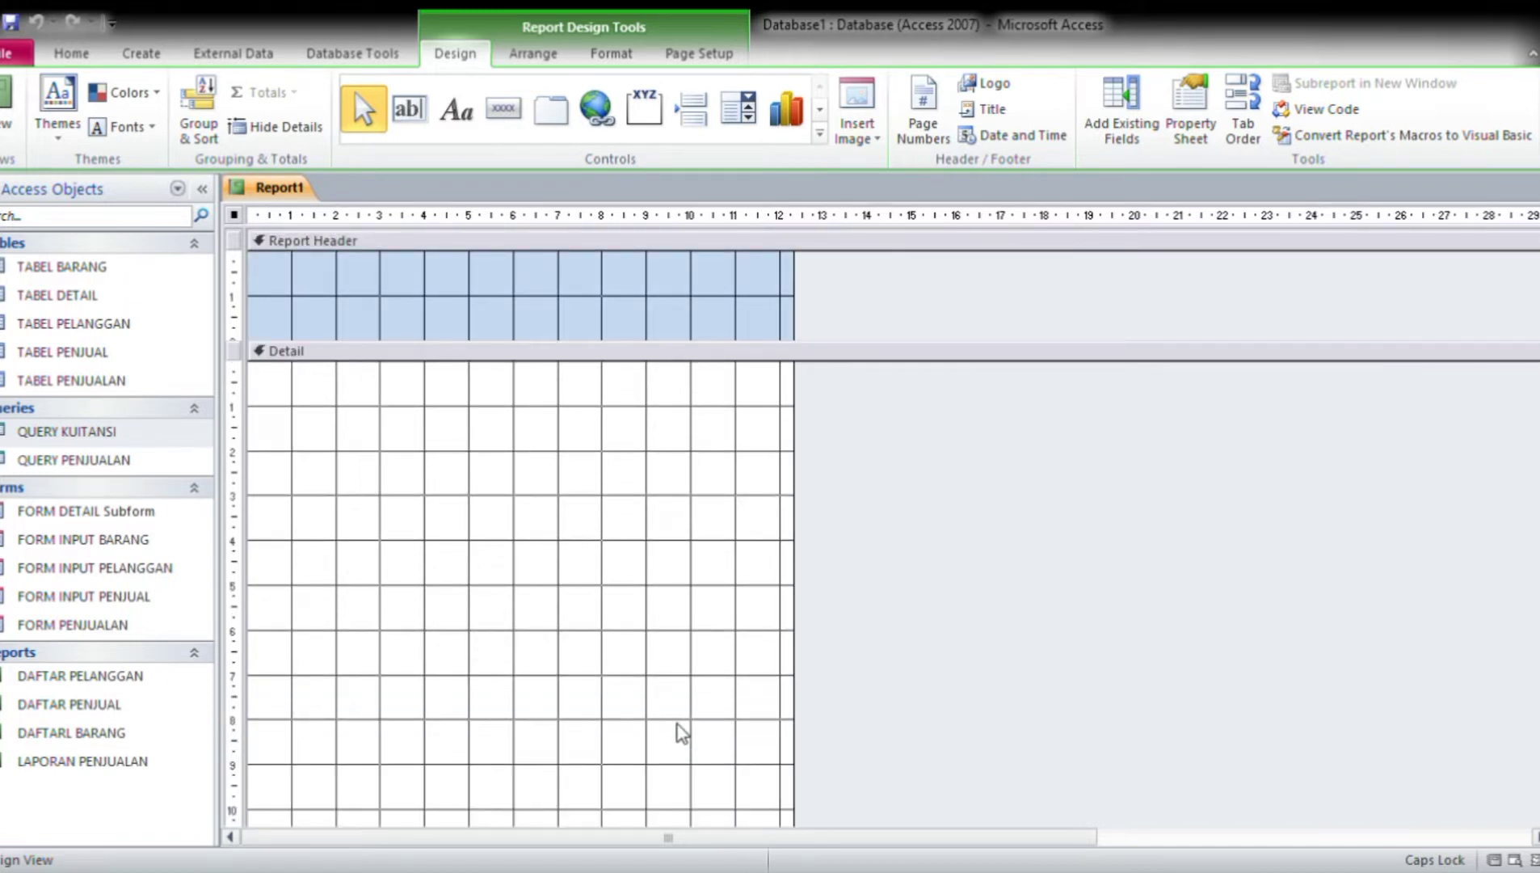
scroll(683, 733, down, 5)
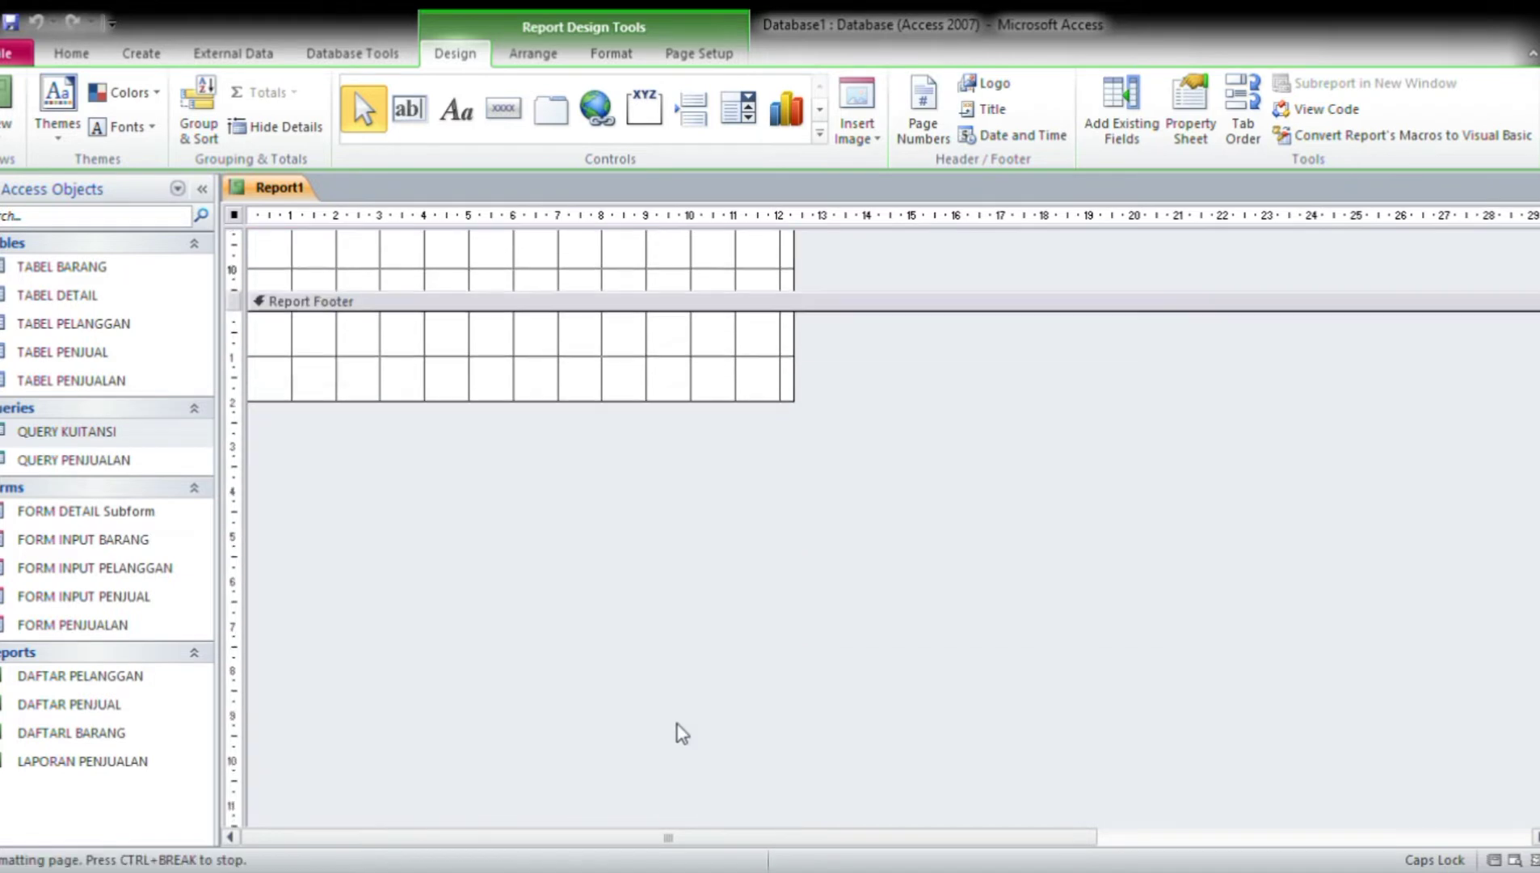
Enlarge the report header section to a height of about 10.5 cm.
scroll(683, 733, up, 5)
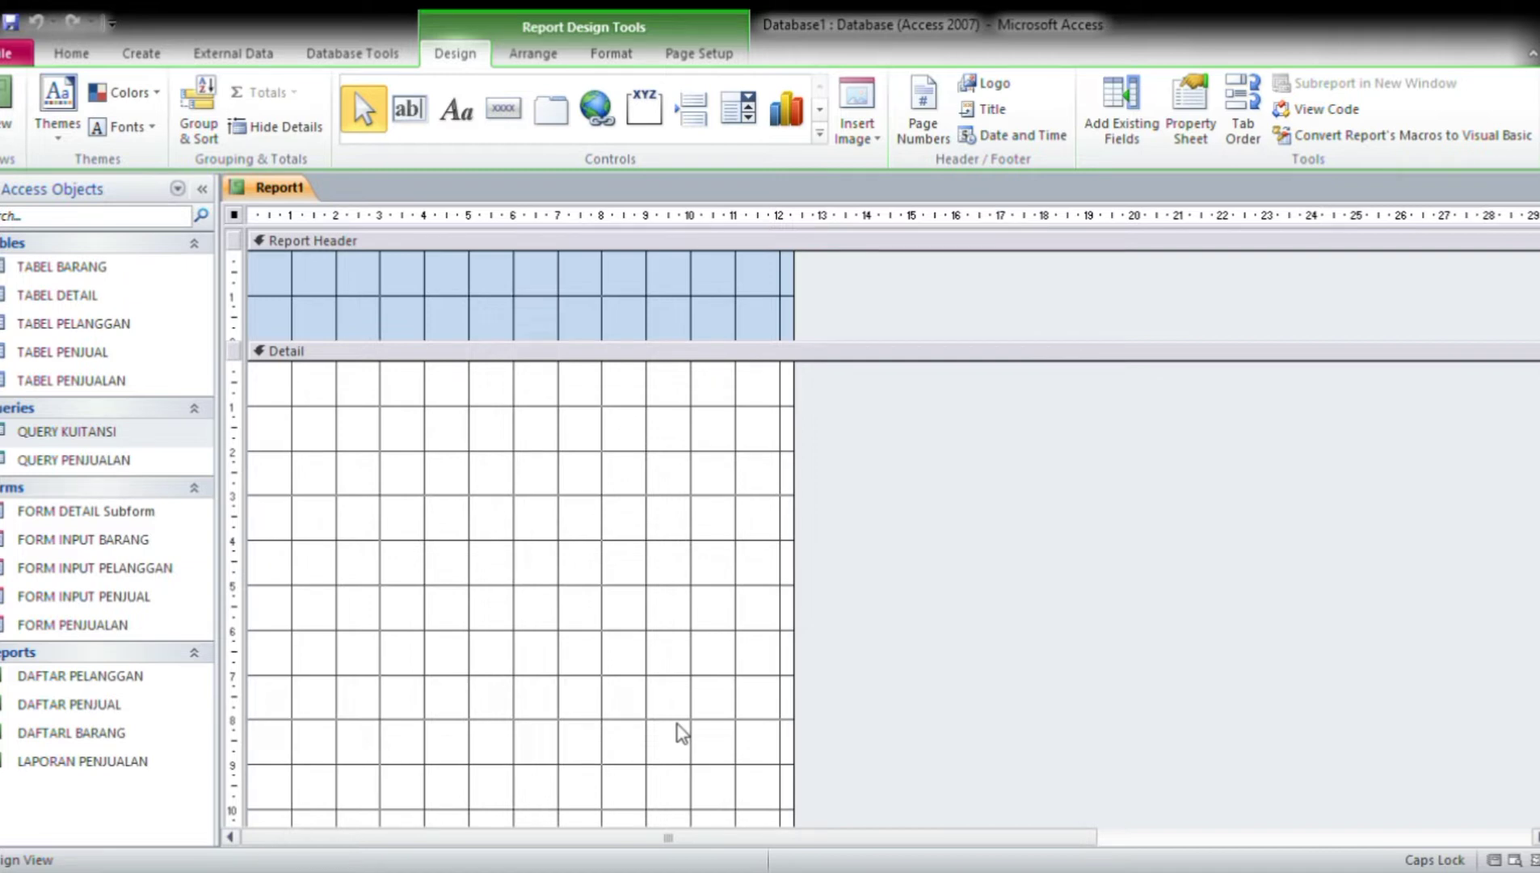
click(454, 352)
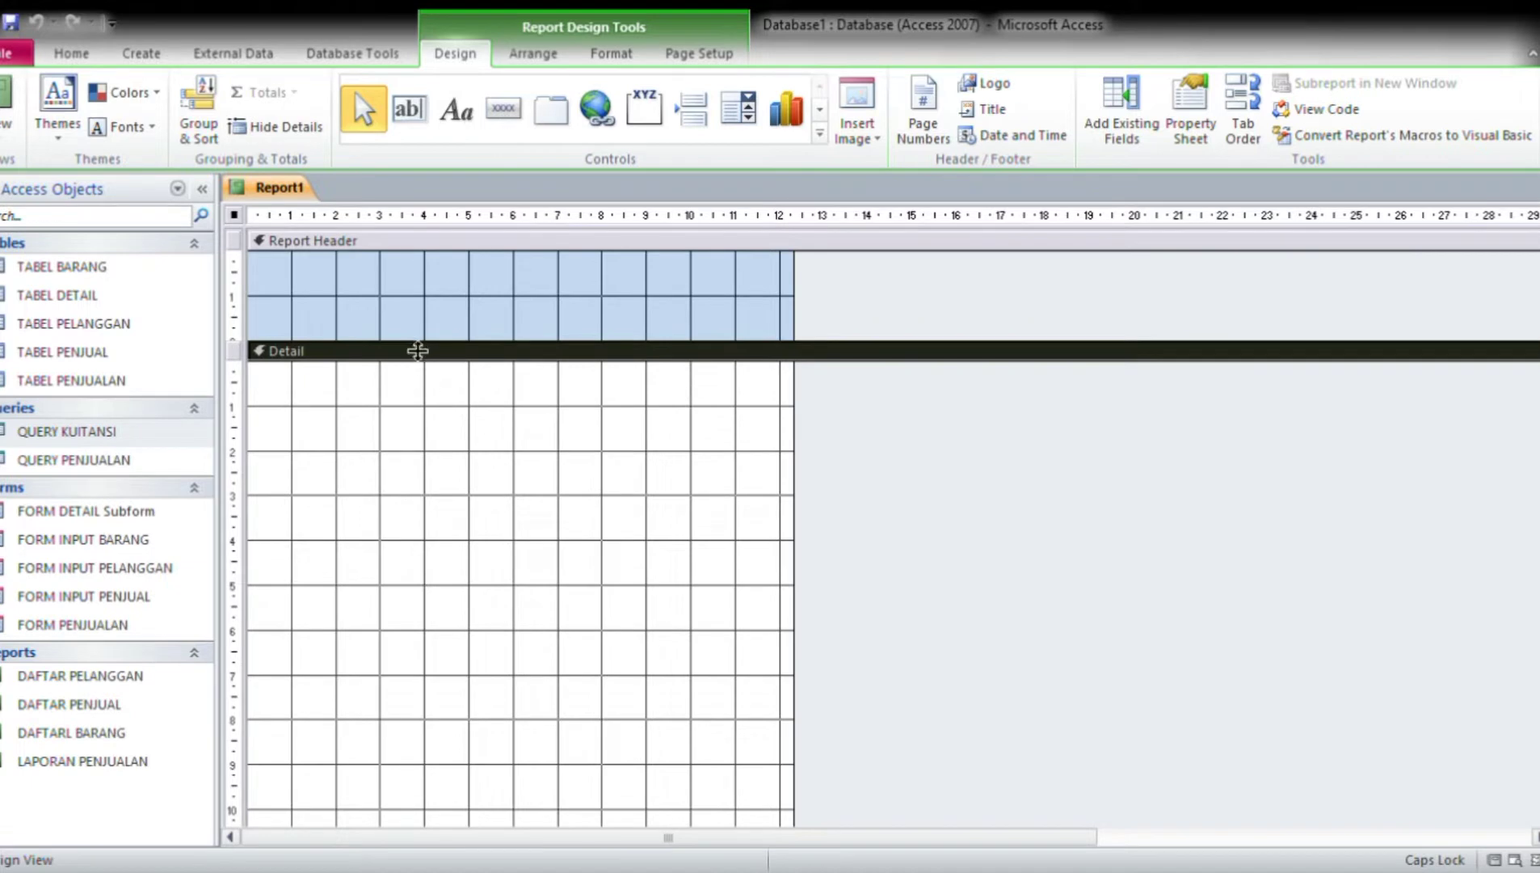
drag(417, 350, 427, 728)
scroll(403, 711, down, 4)
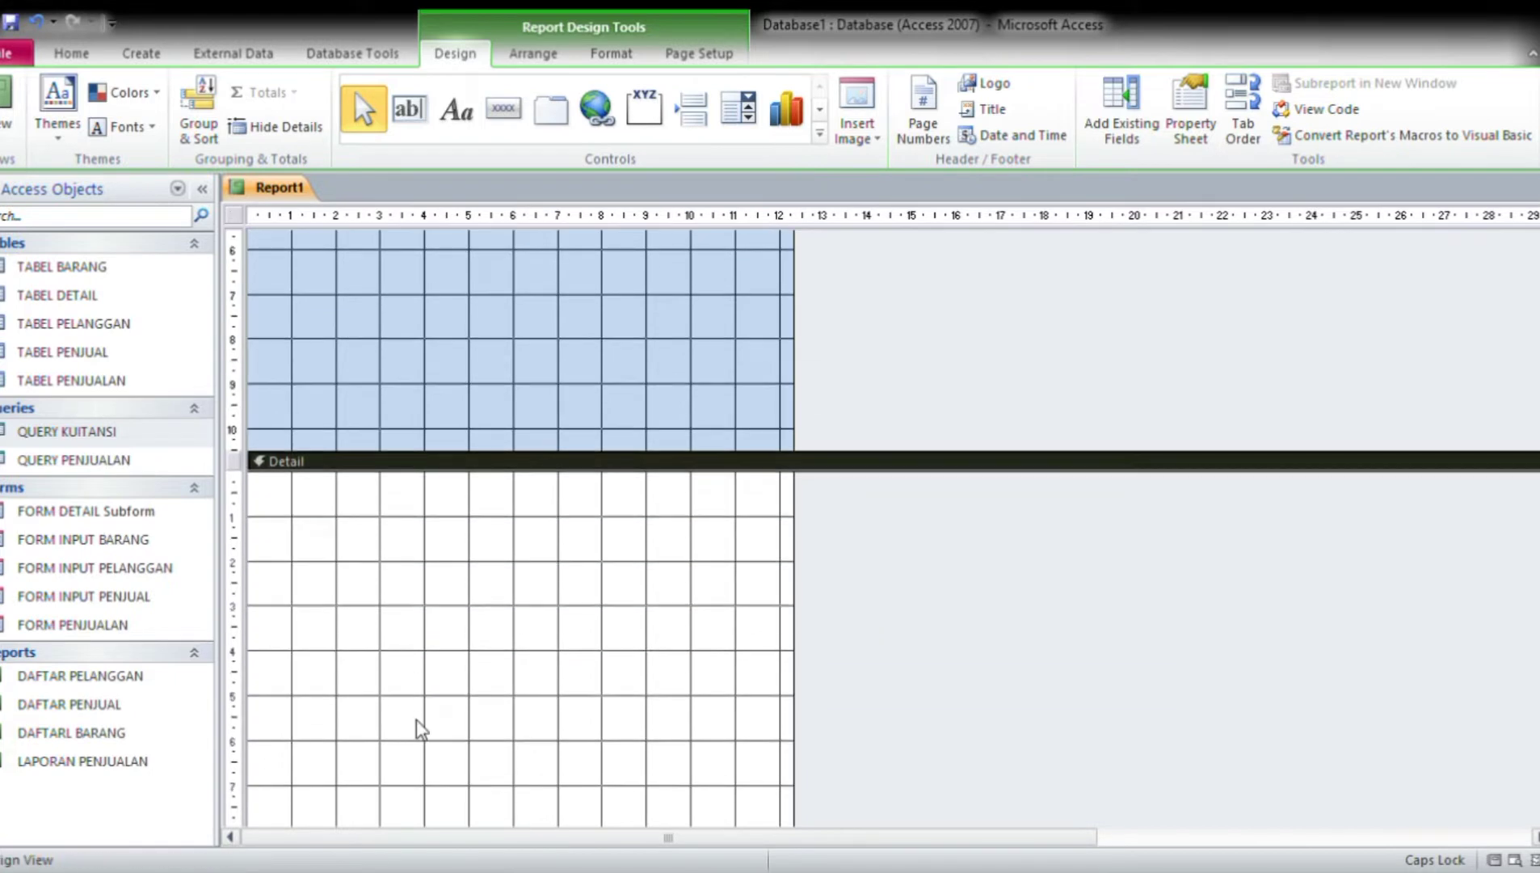
Shrink the Detail section to a height of about 2 cm by moving the report footer boundary up.
scroll(416, 721, down, 4)
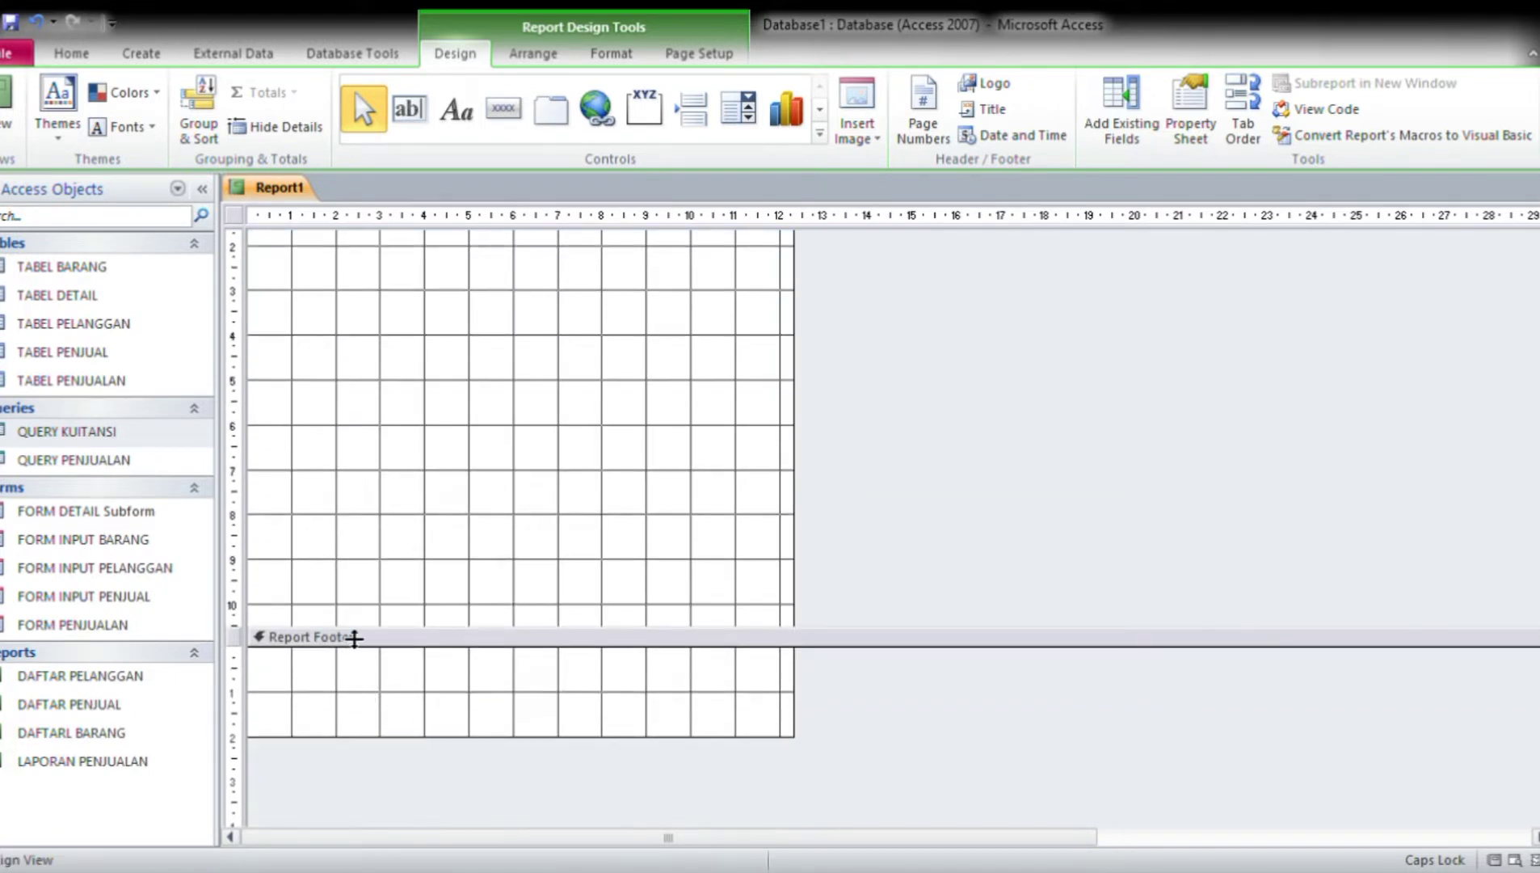
drag(346, 638, 316, 343)
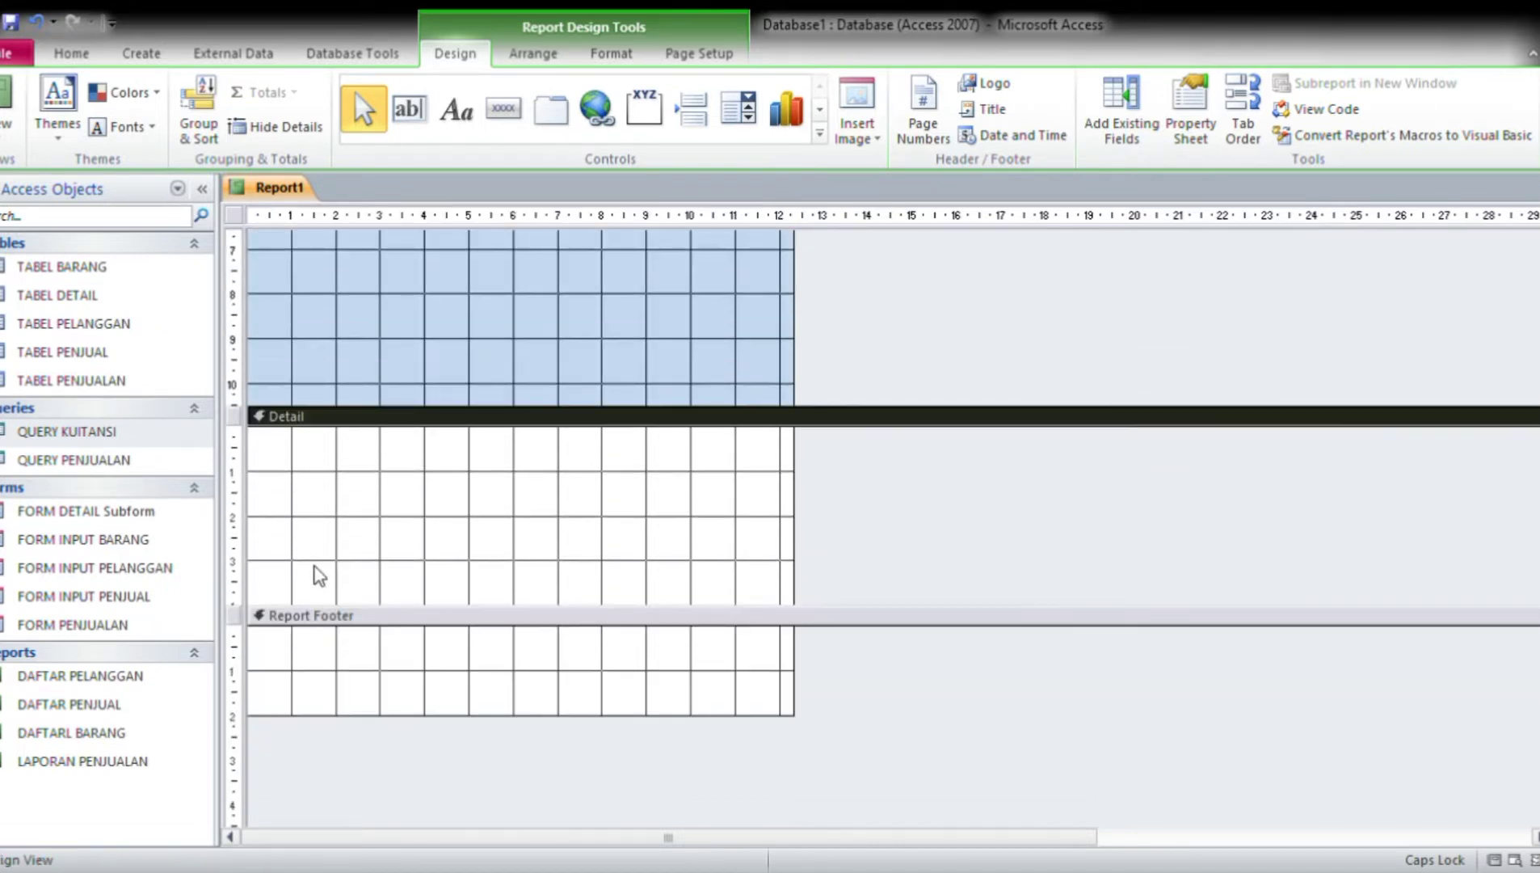
drag(323, 617, 323, 535)
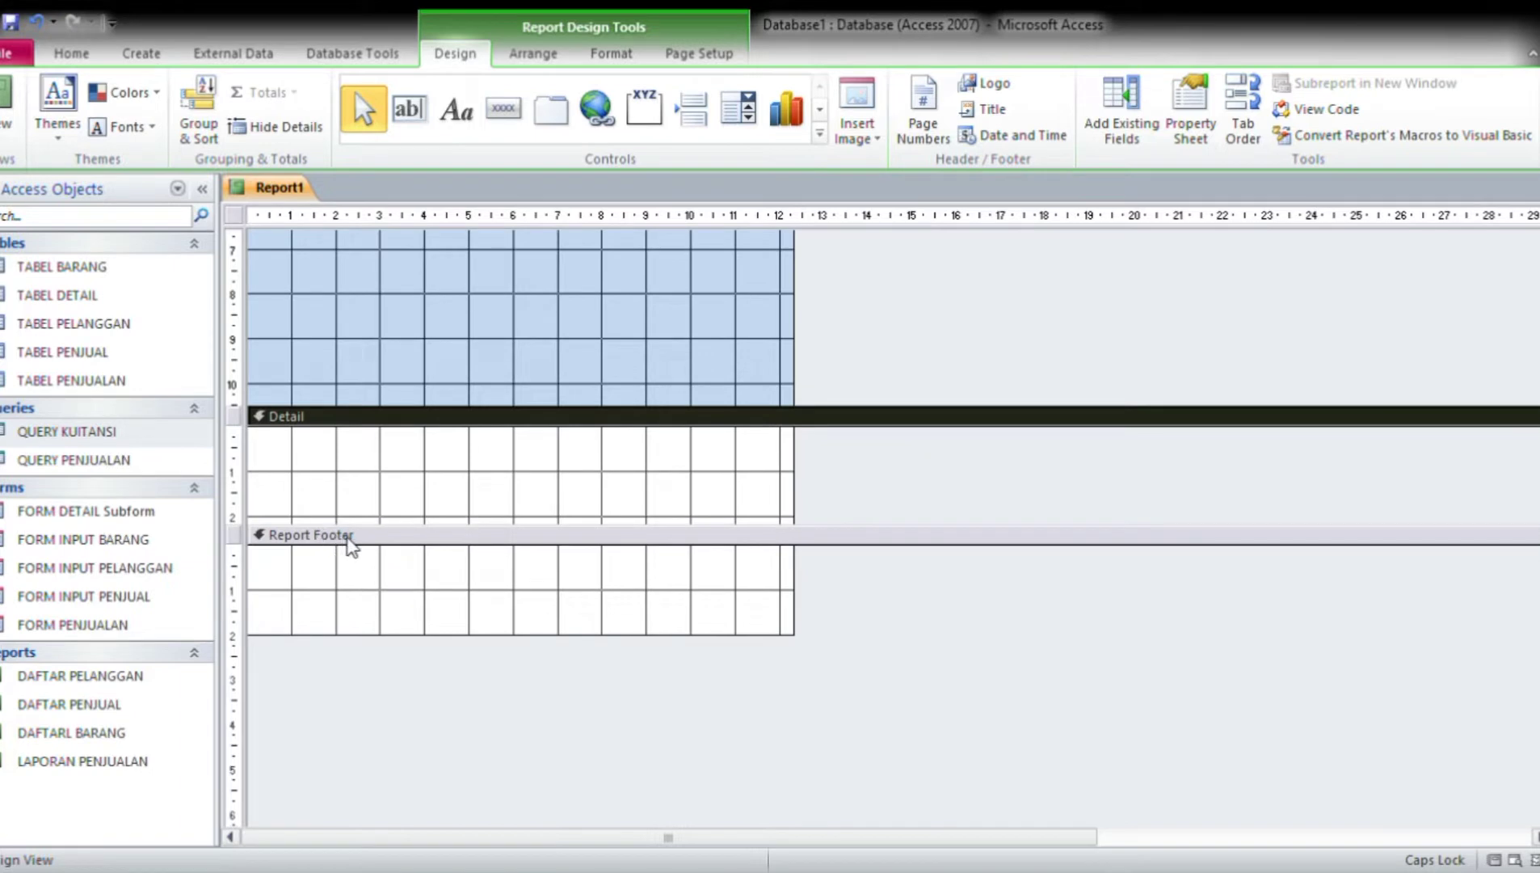
scroll(333, 549, up, 3)
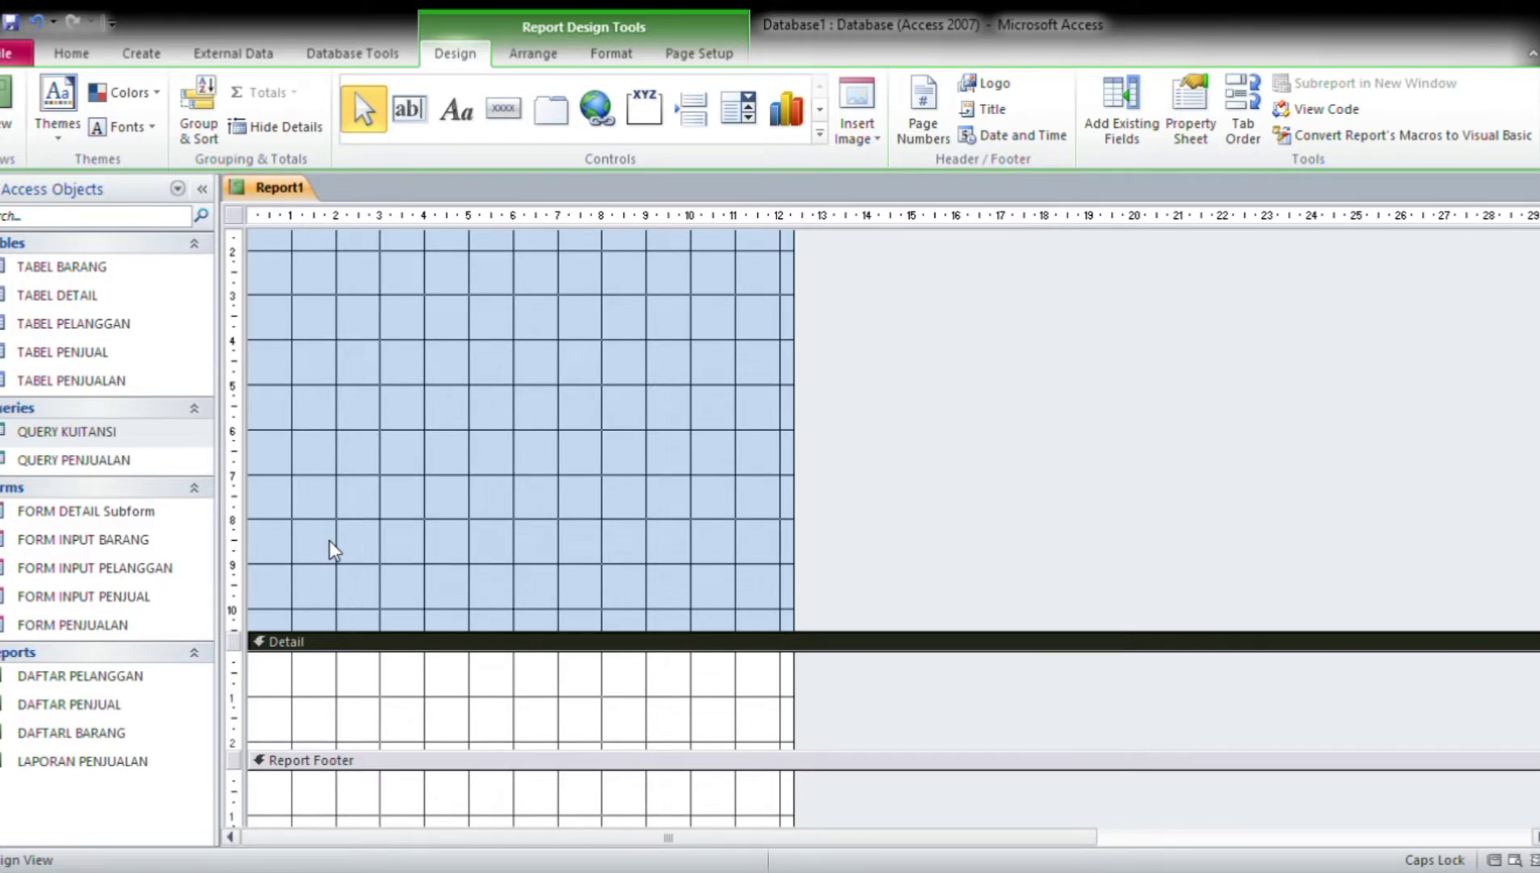
Set the report's record source to QUERY KUITANSI in the report properties.
double_click(232, 218)
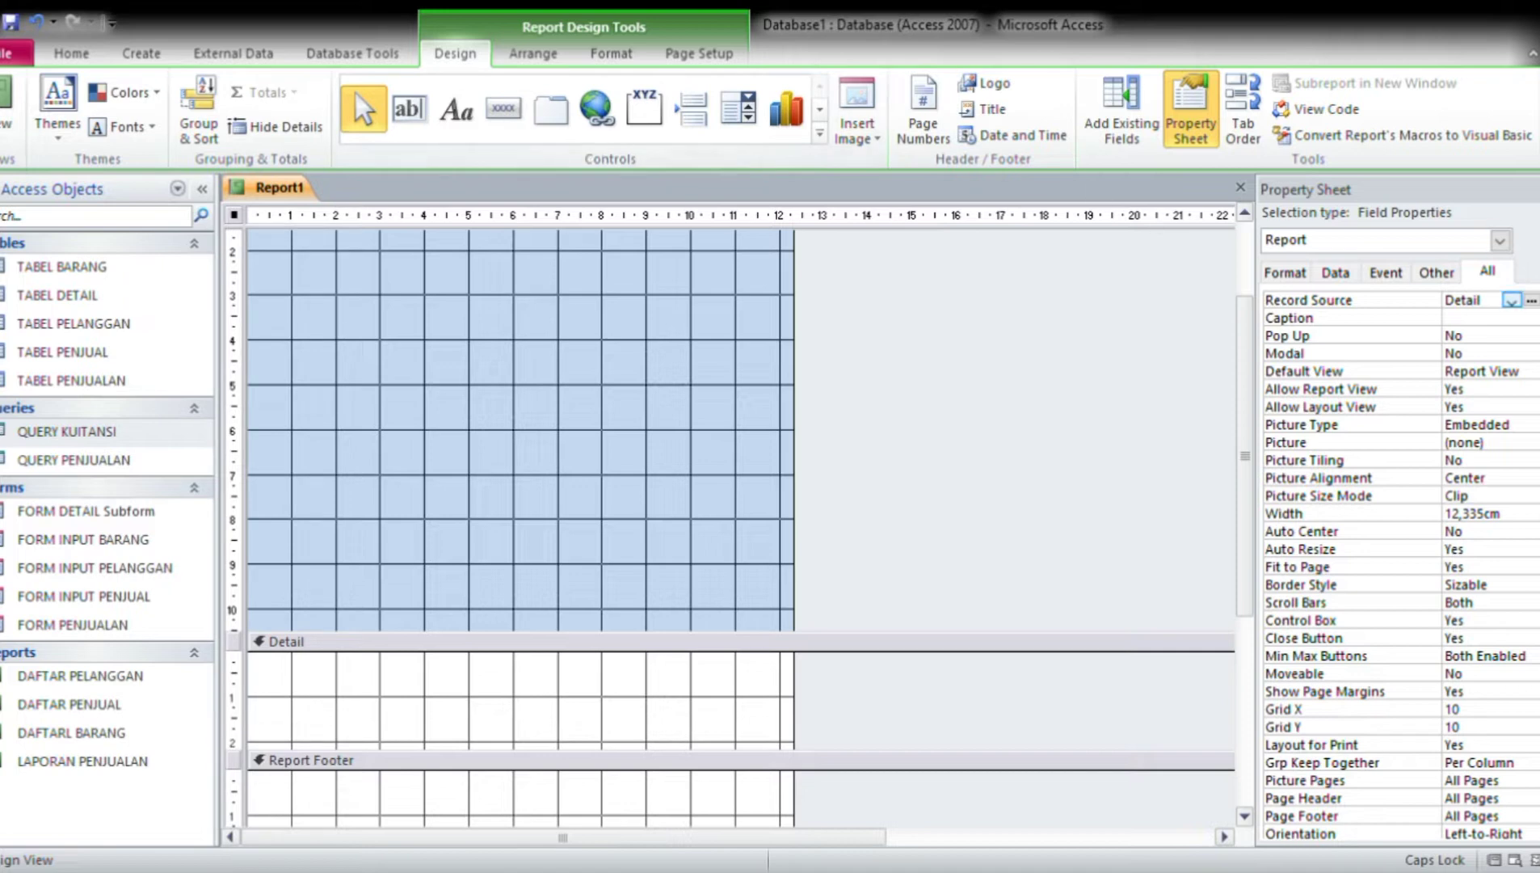
click(1512, 302)
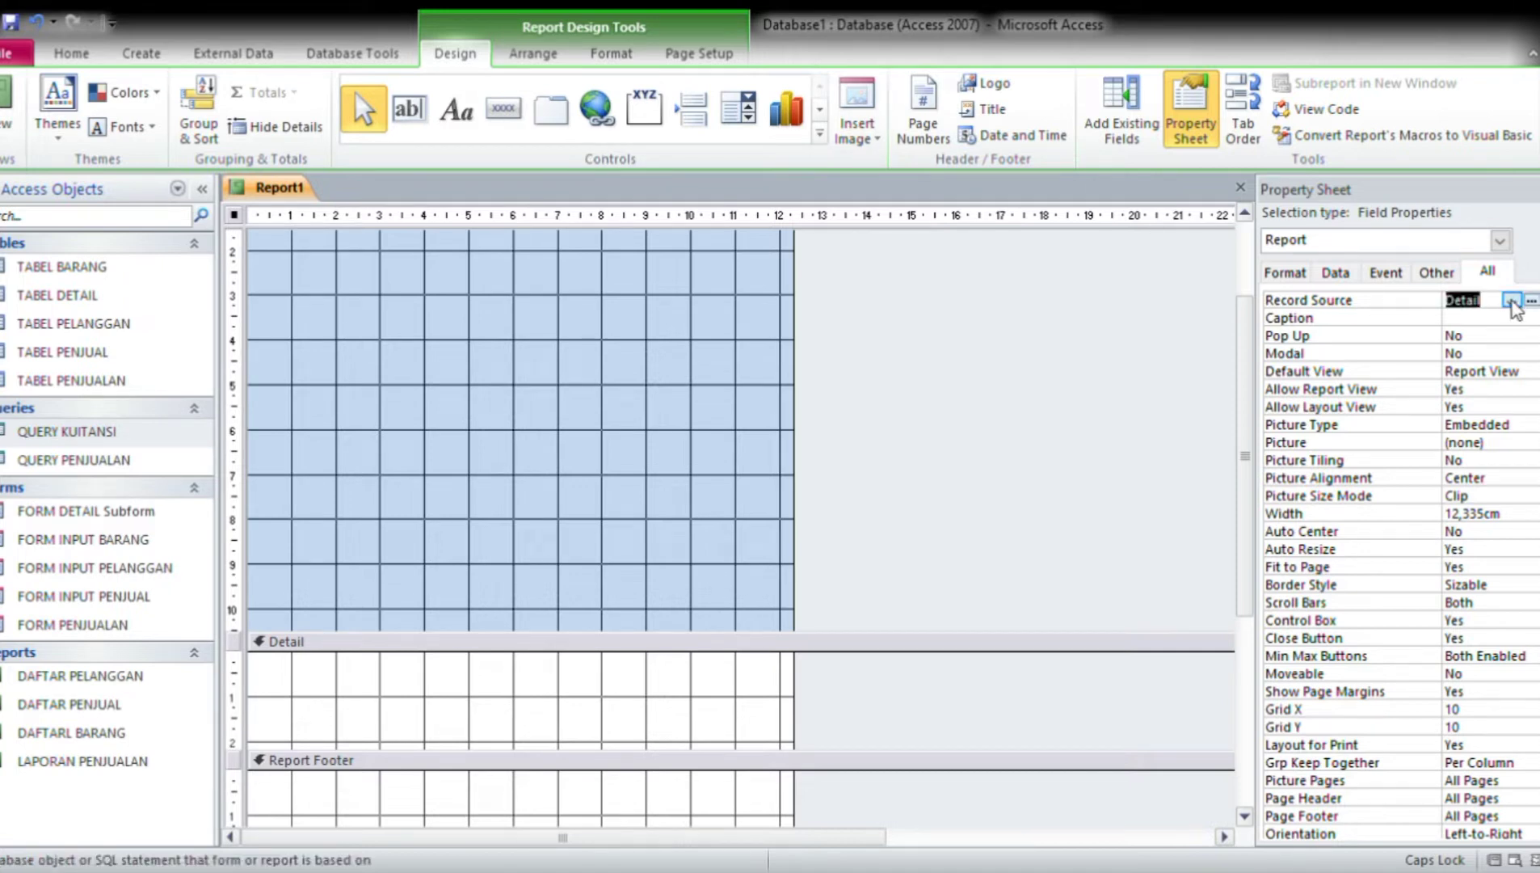
click(1513, 323)
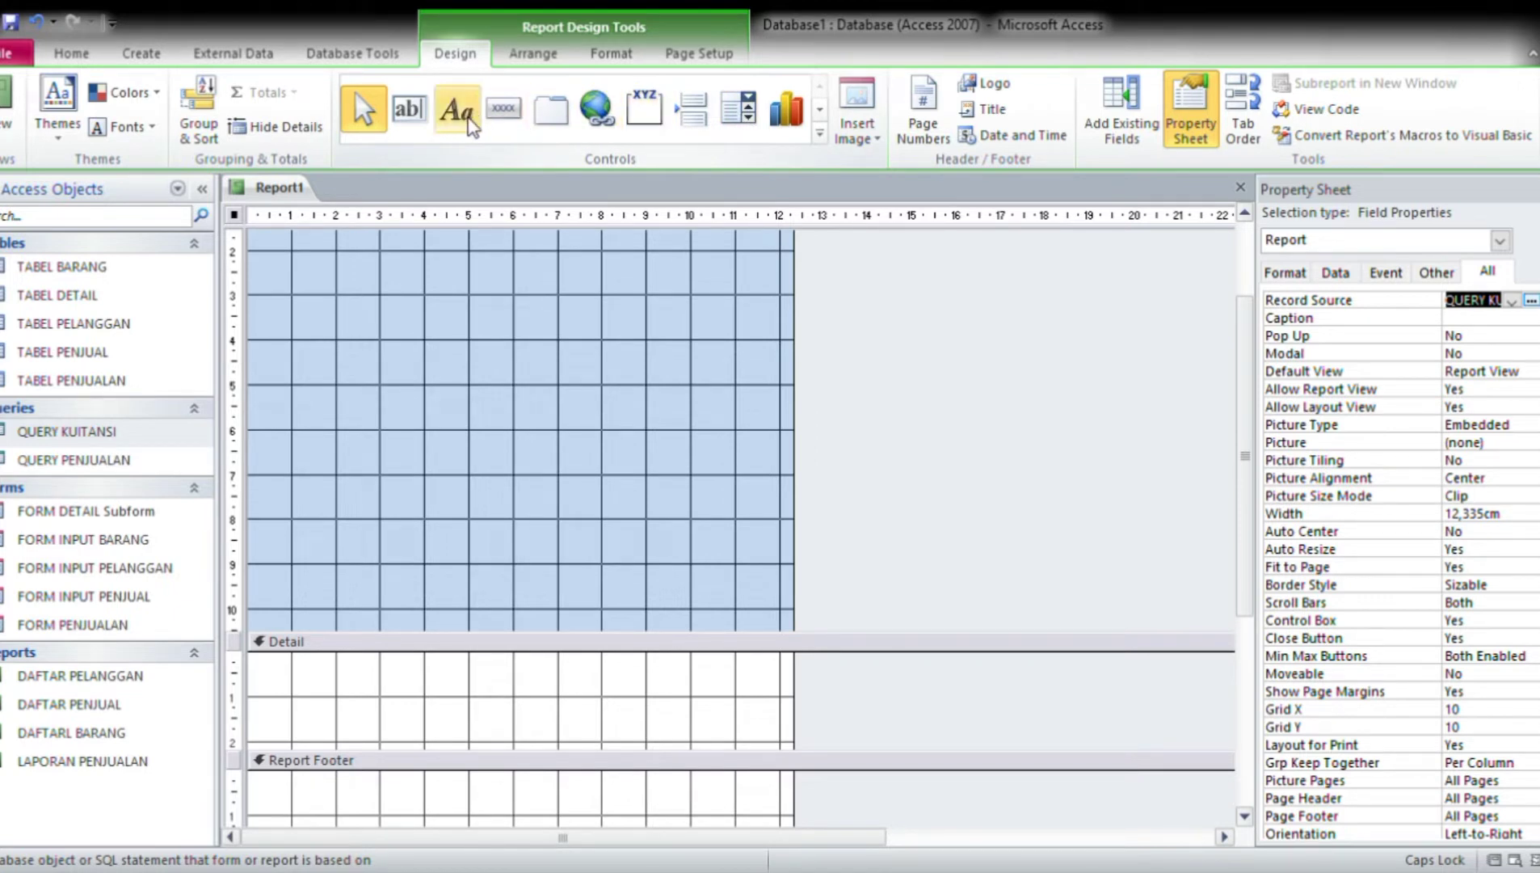
Add a label reading KUITANSI near the upper left of the report header section.
click(464, 110)
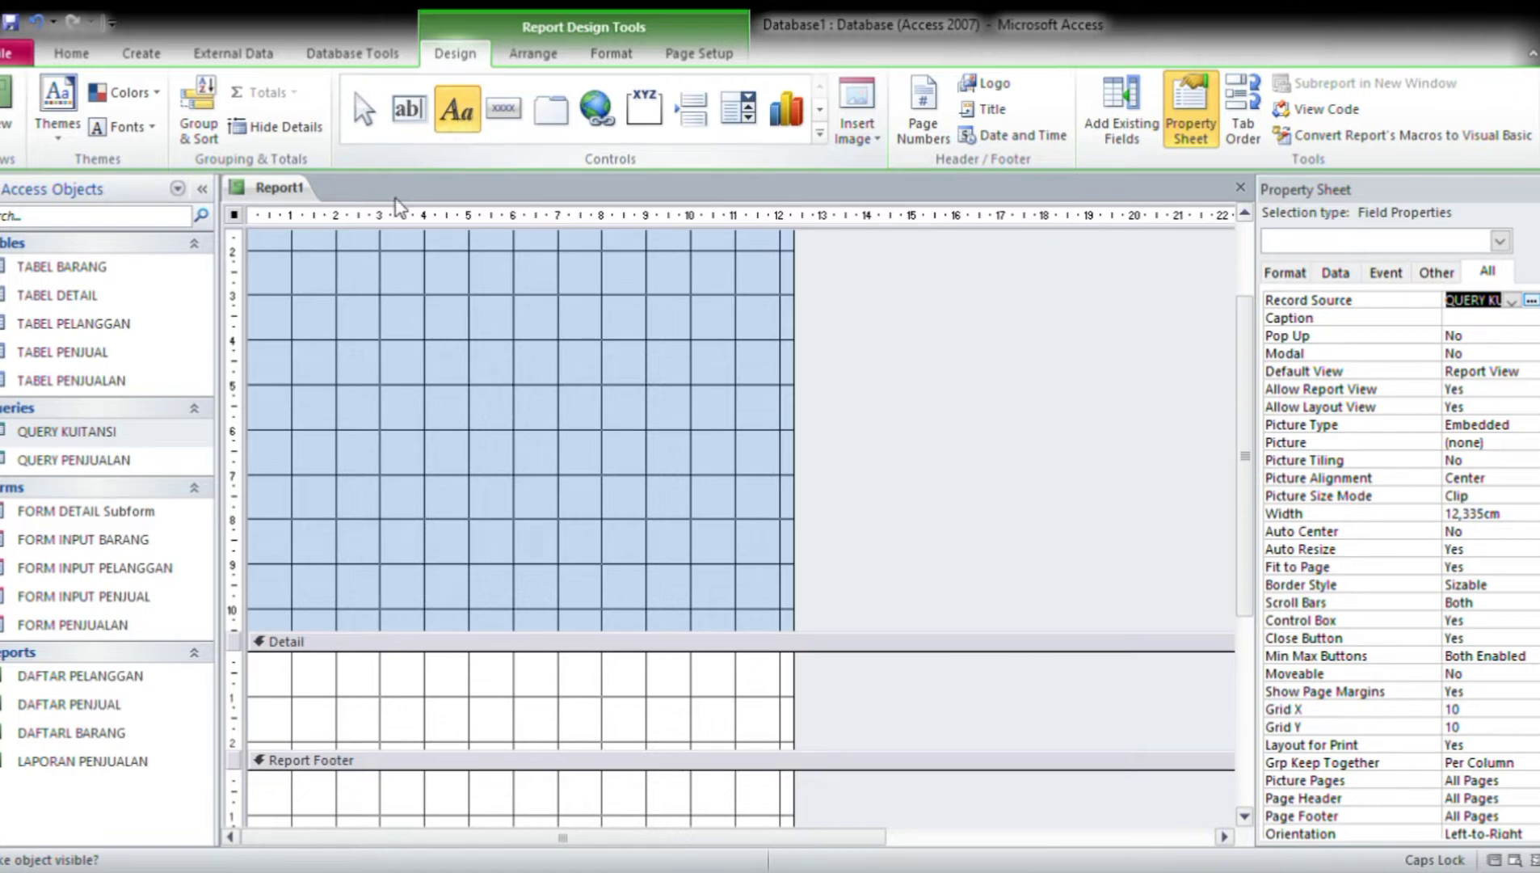
click(456, 123)
scroll(435, 266, up, 2)
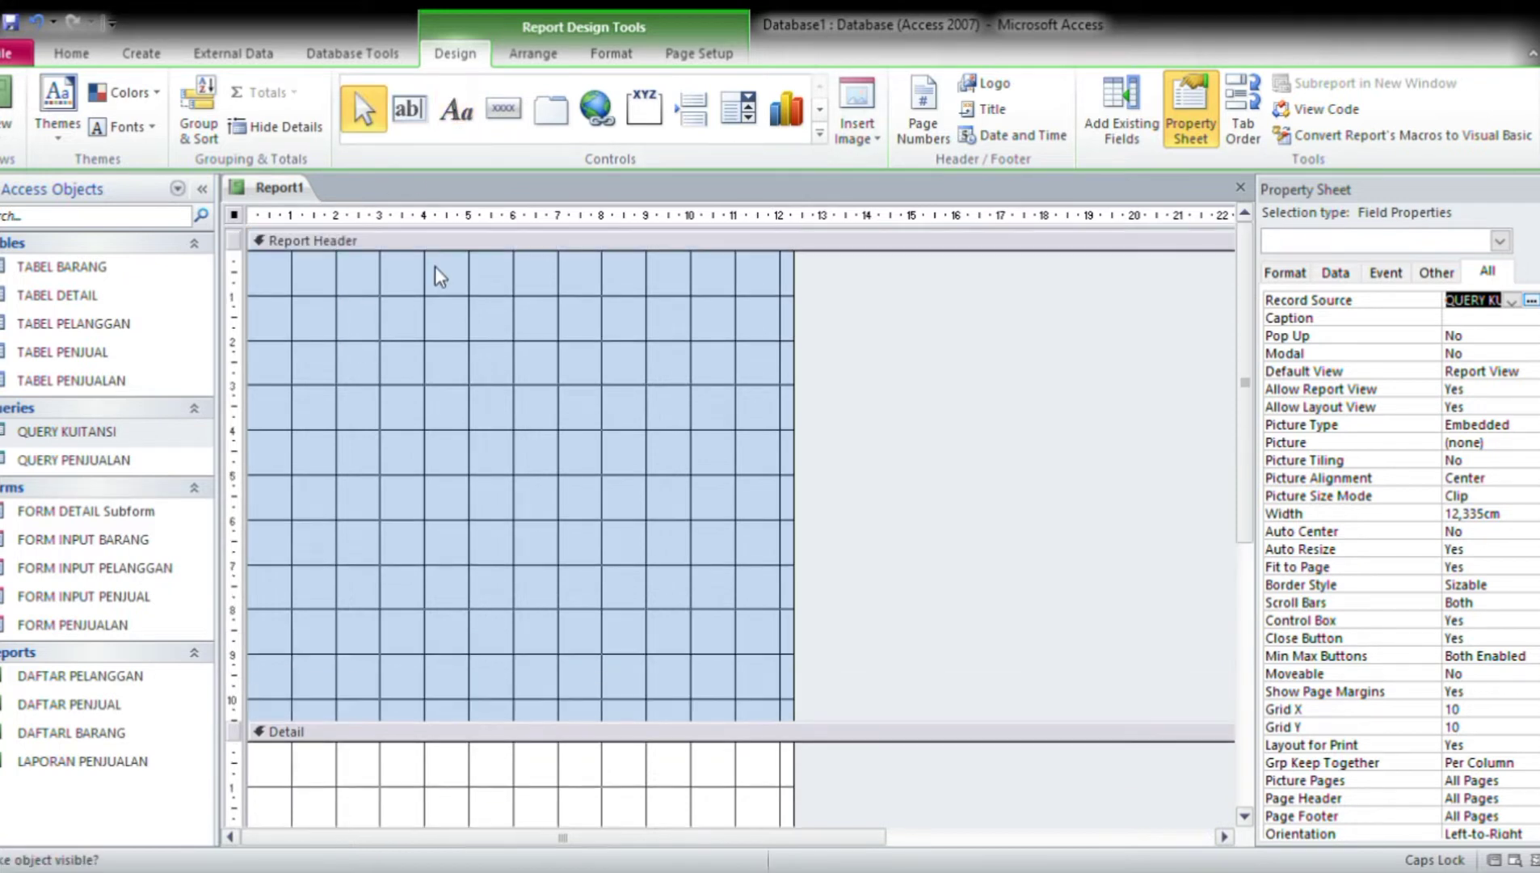
click(455, 105)
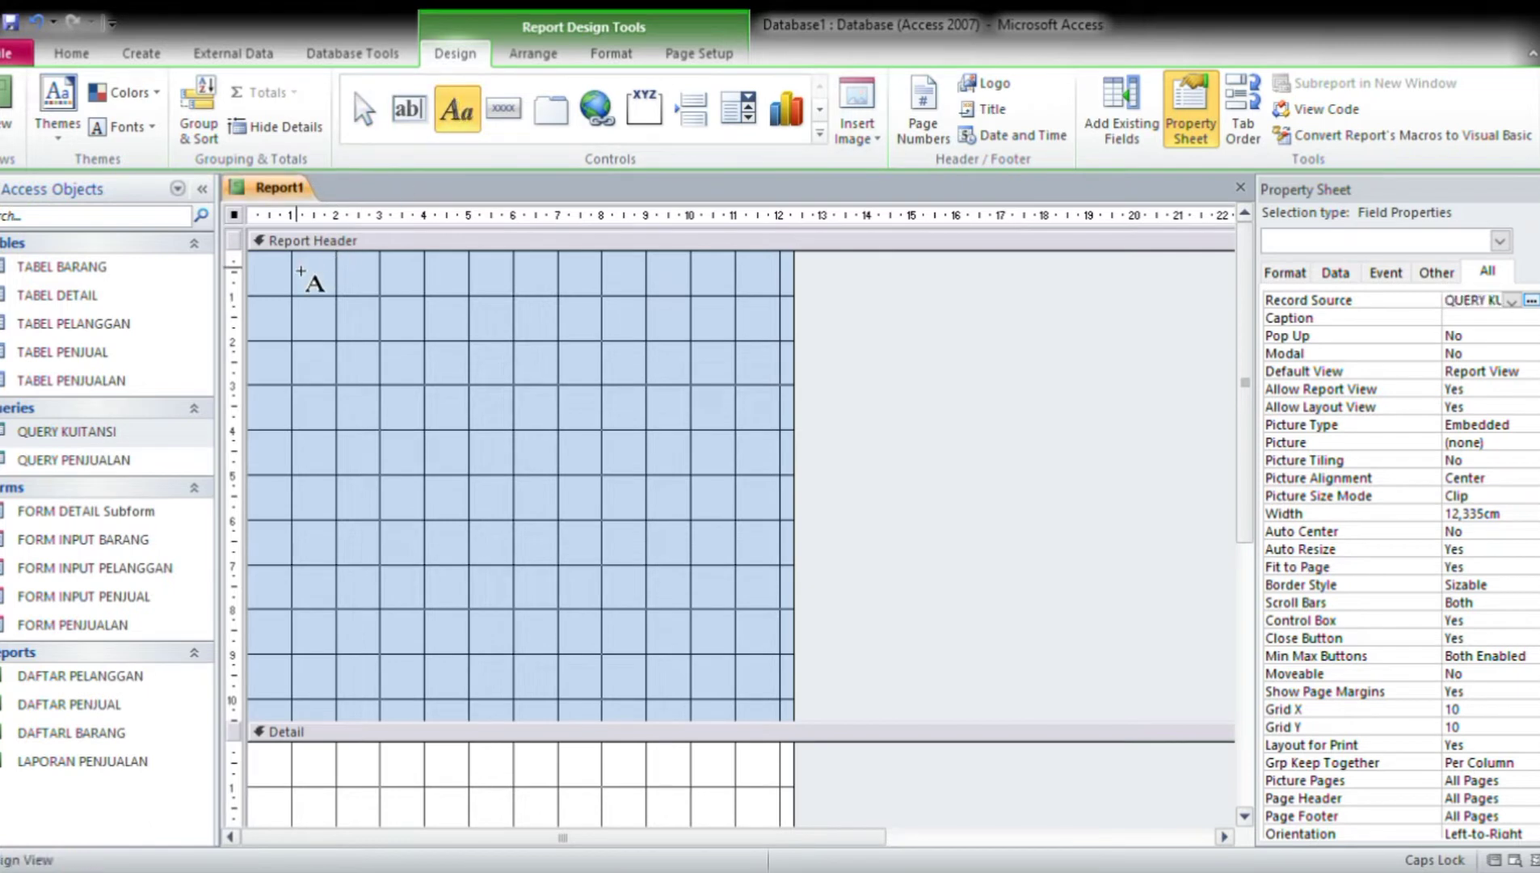
key(Escape)
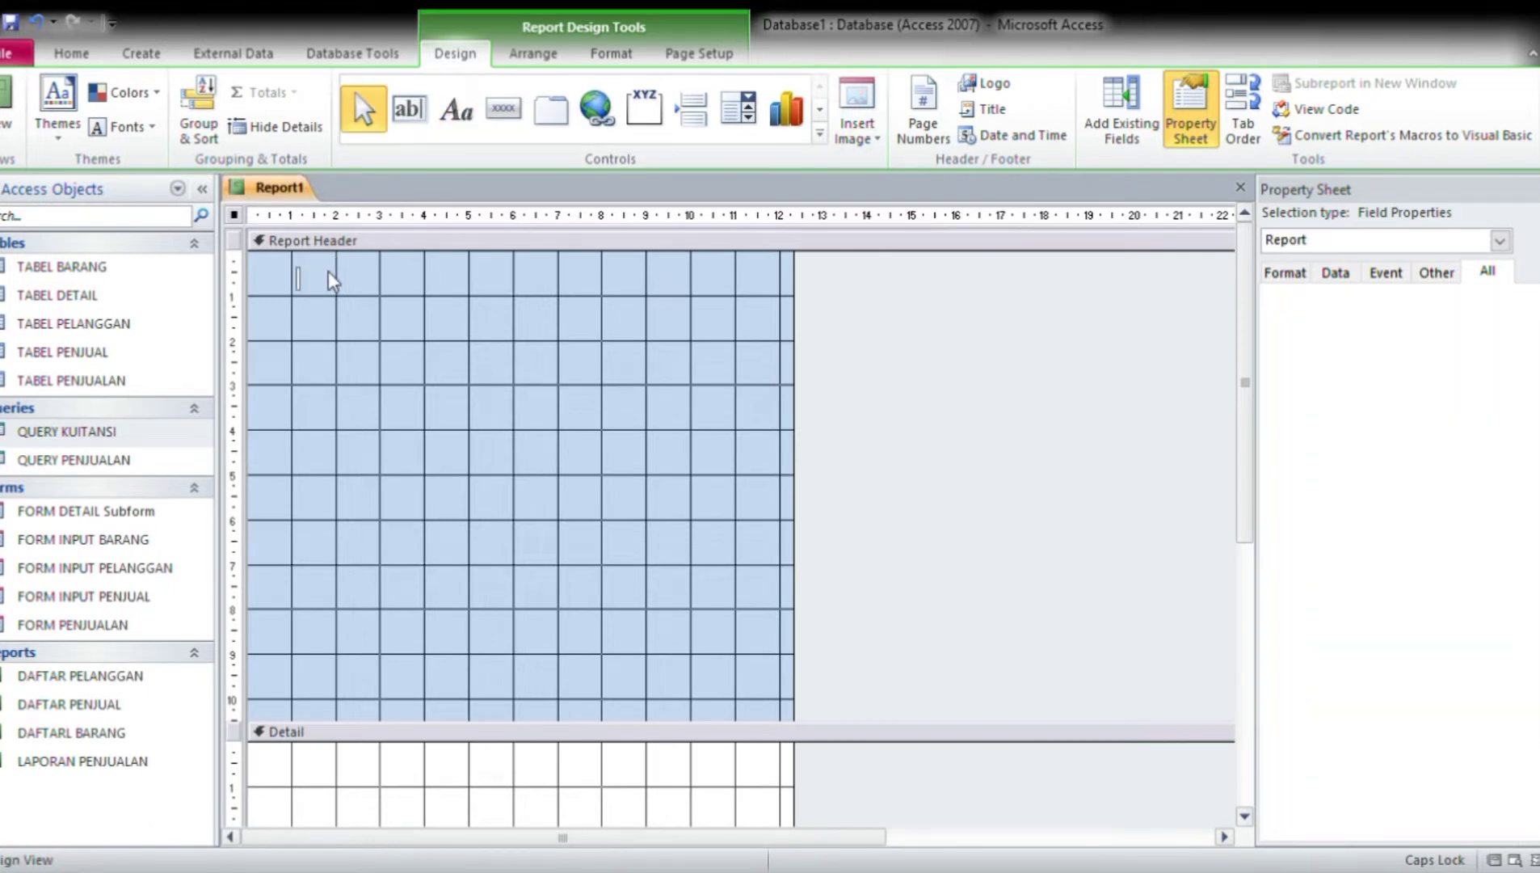
click(330, 272)
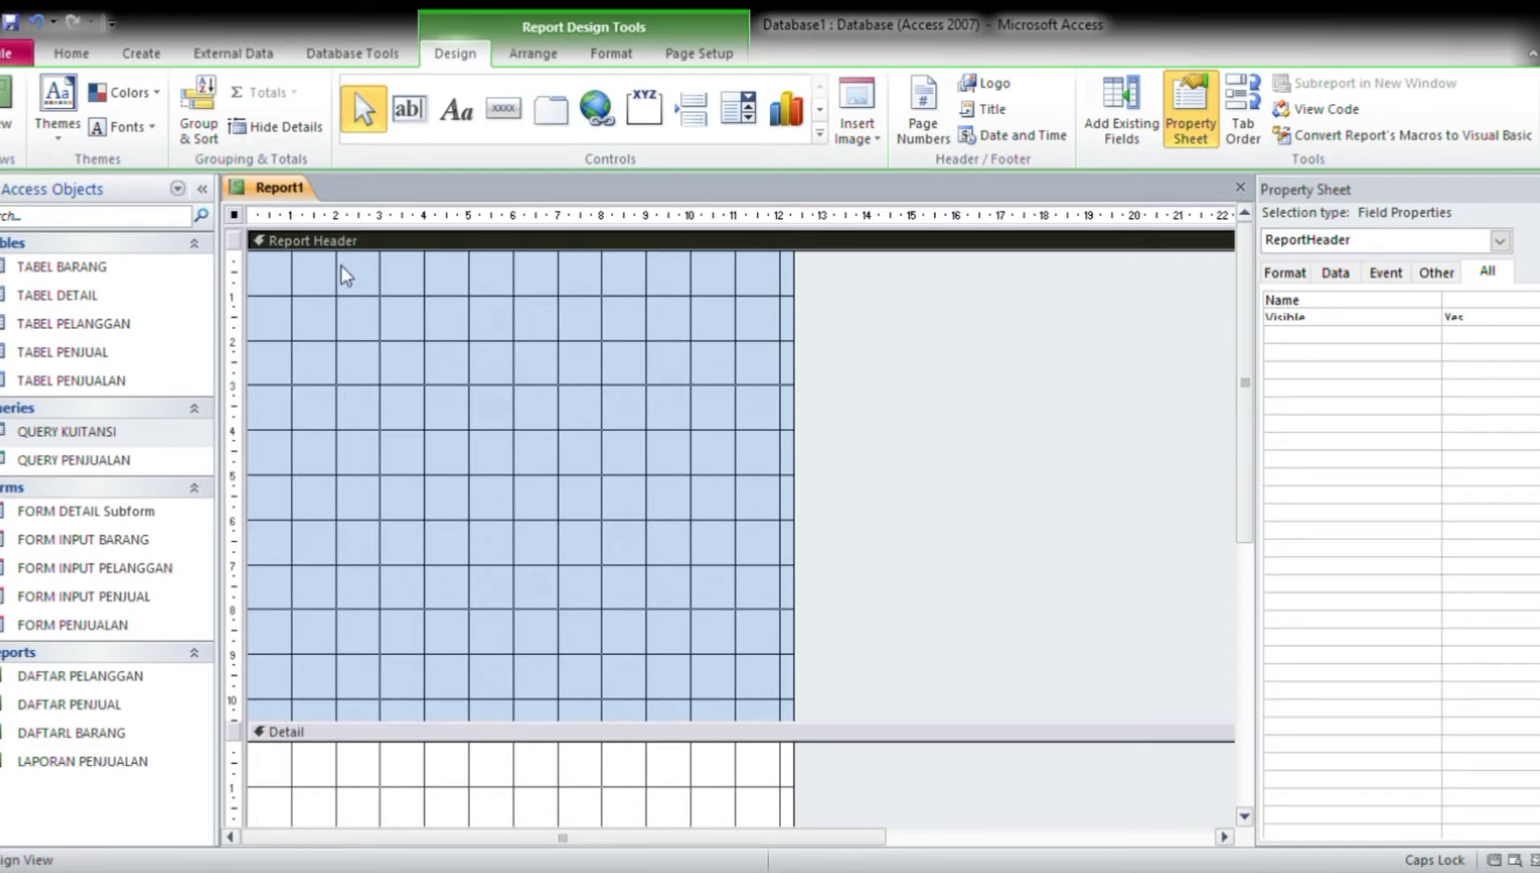
click(456, 105)
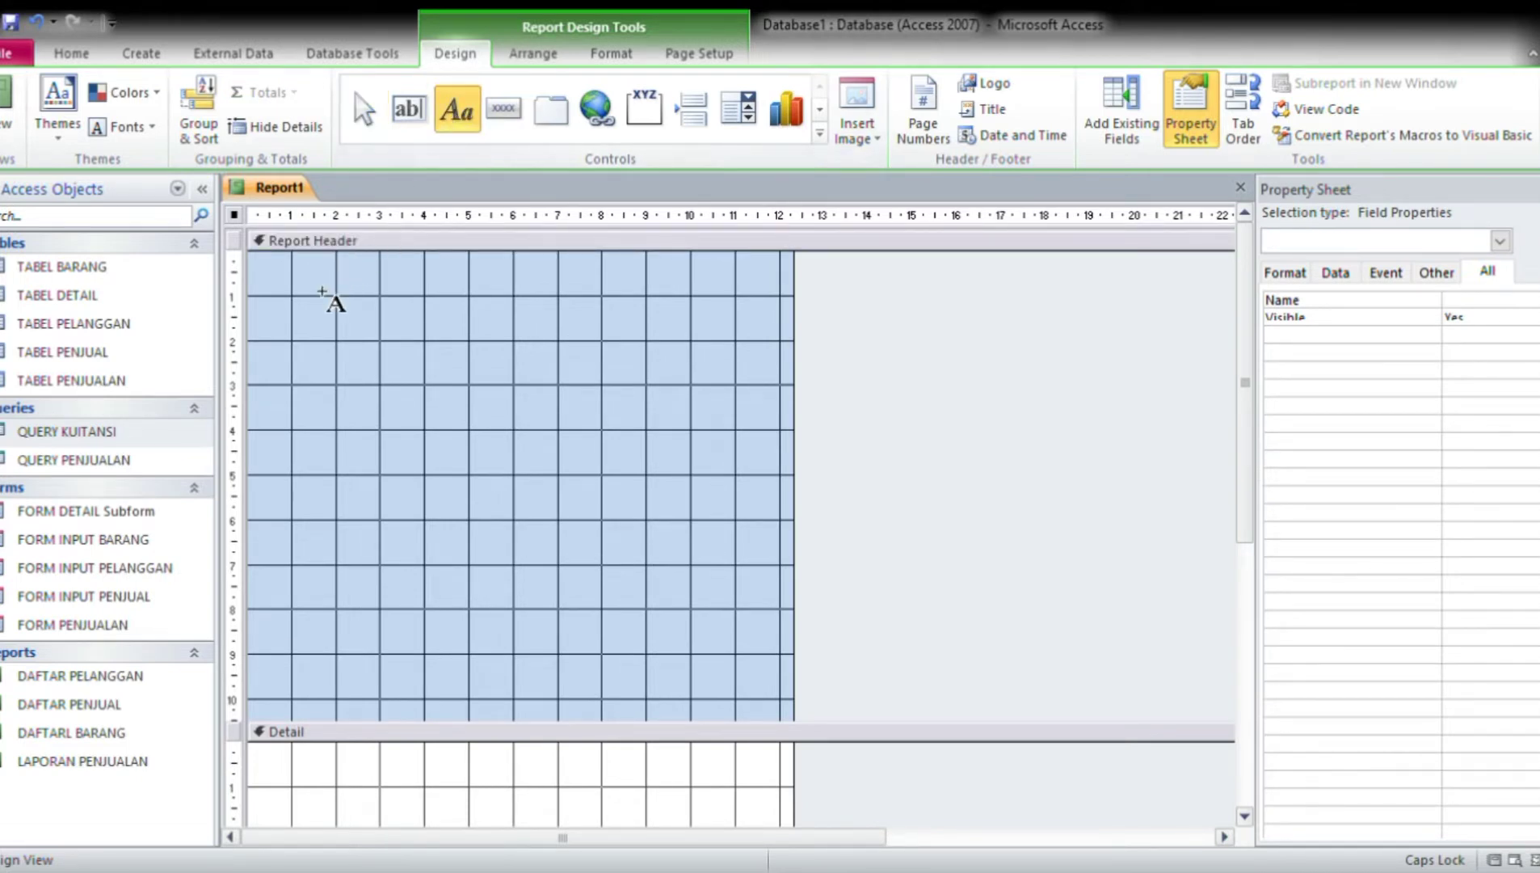
key(Escape)
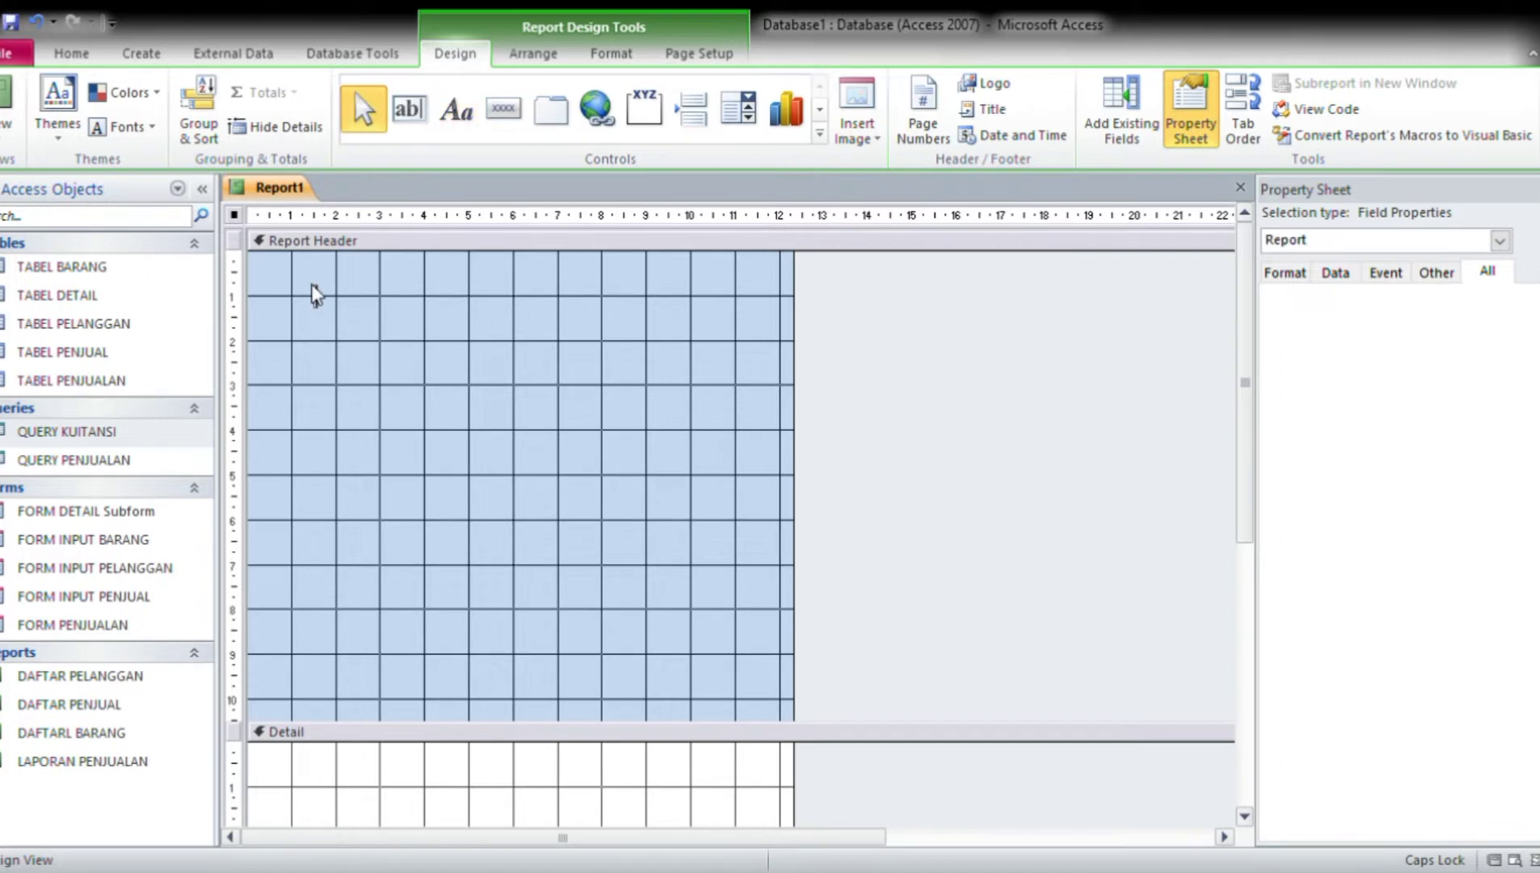
text(KUITANSI)
key(Return)
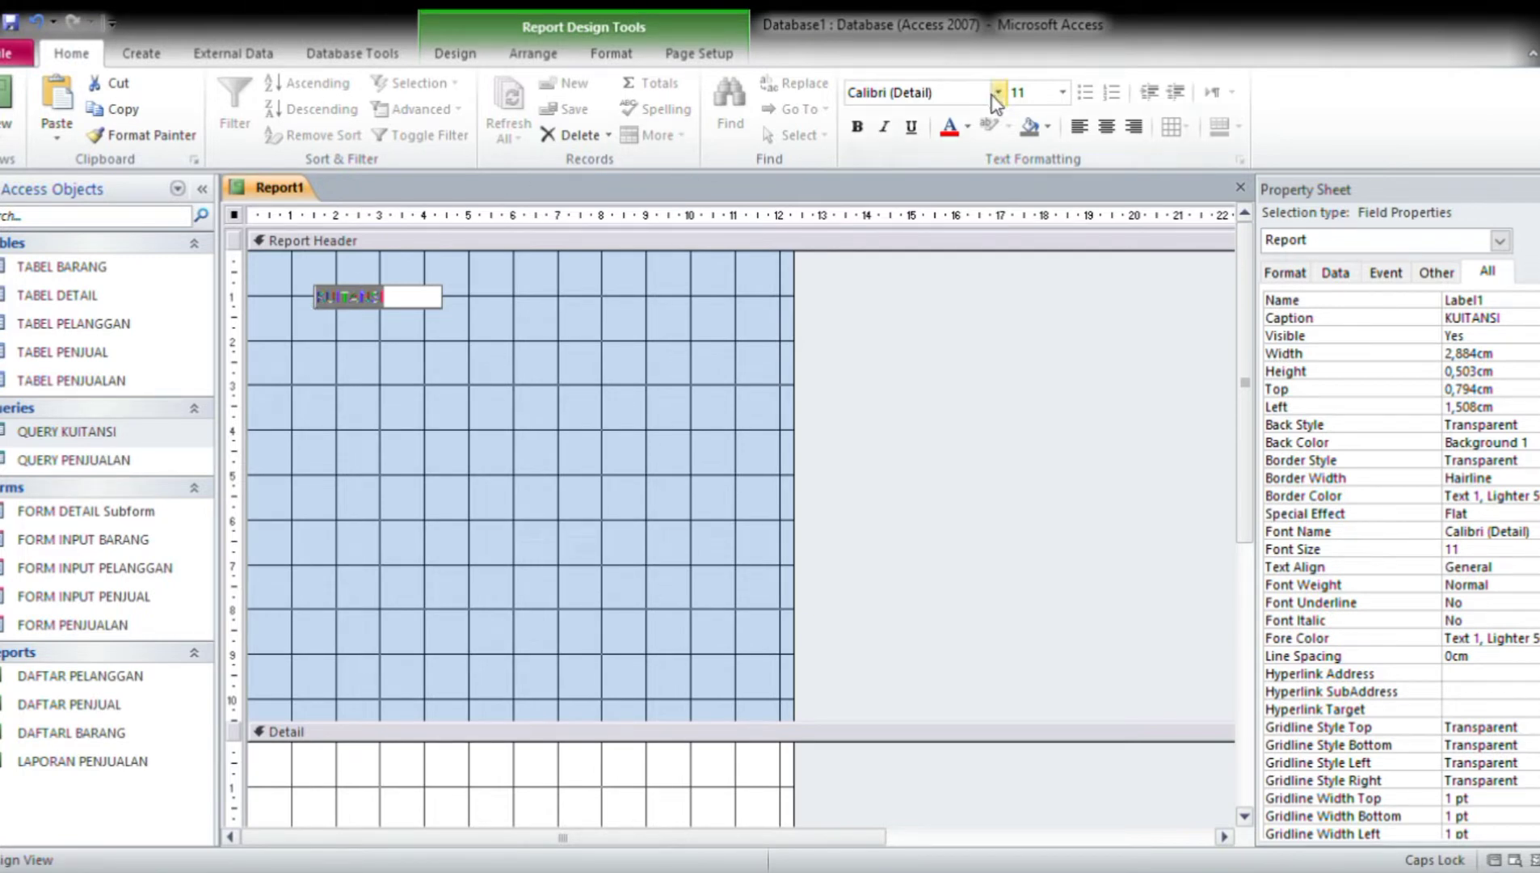
Format the KUITANSI label in Arial Black at font size 12.
click(981, 357)
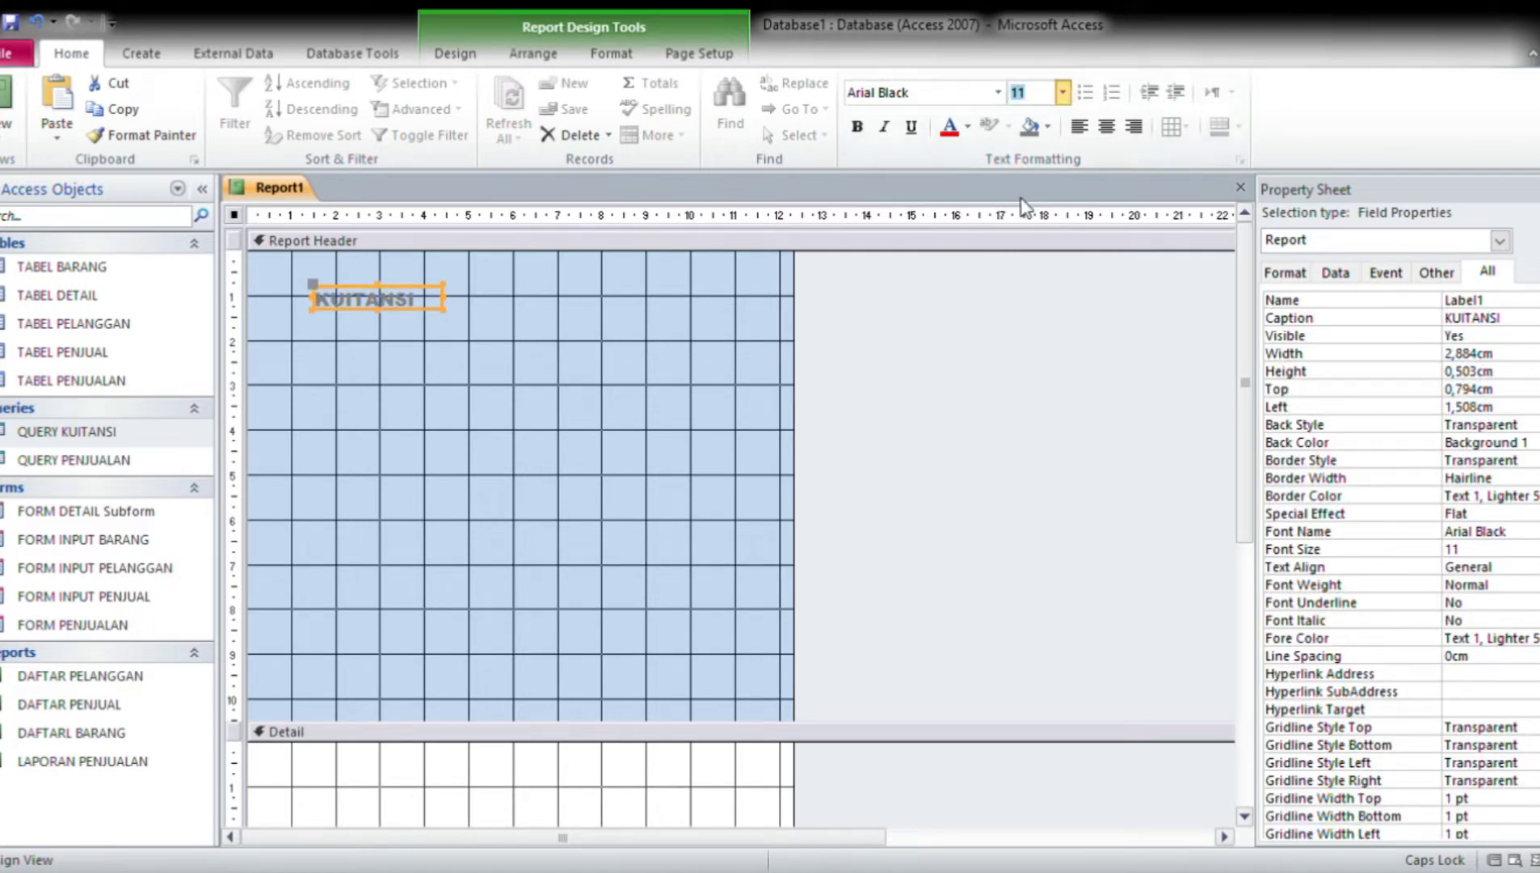
text(12)
key(Return)
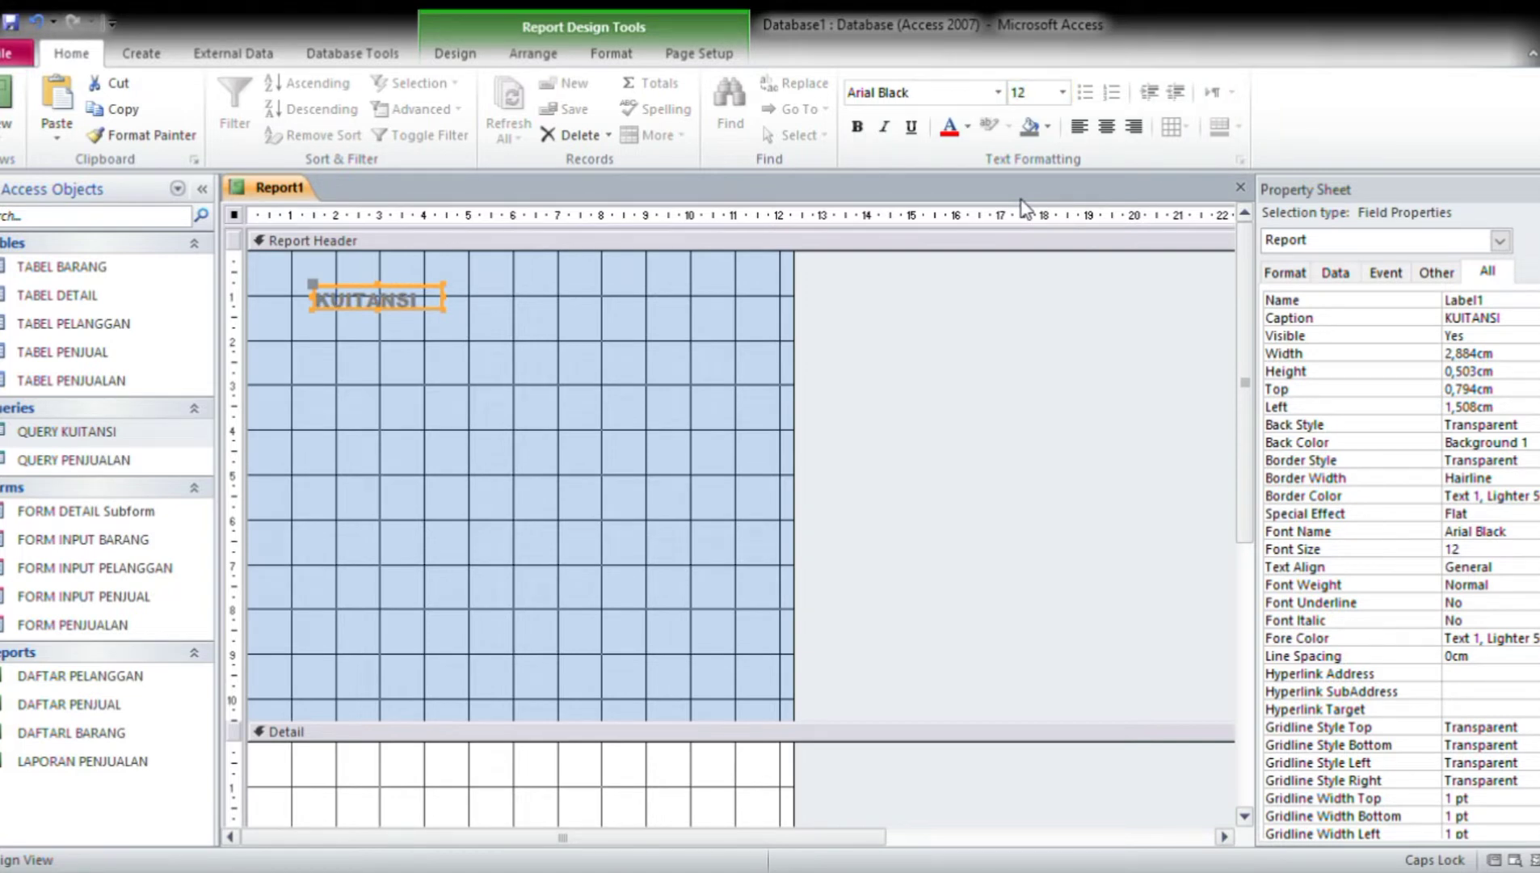
click(571, 338)
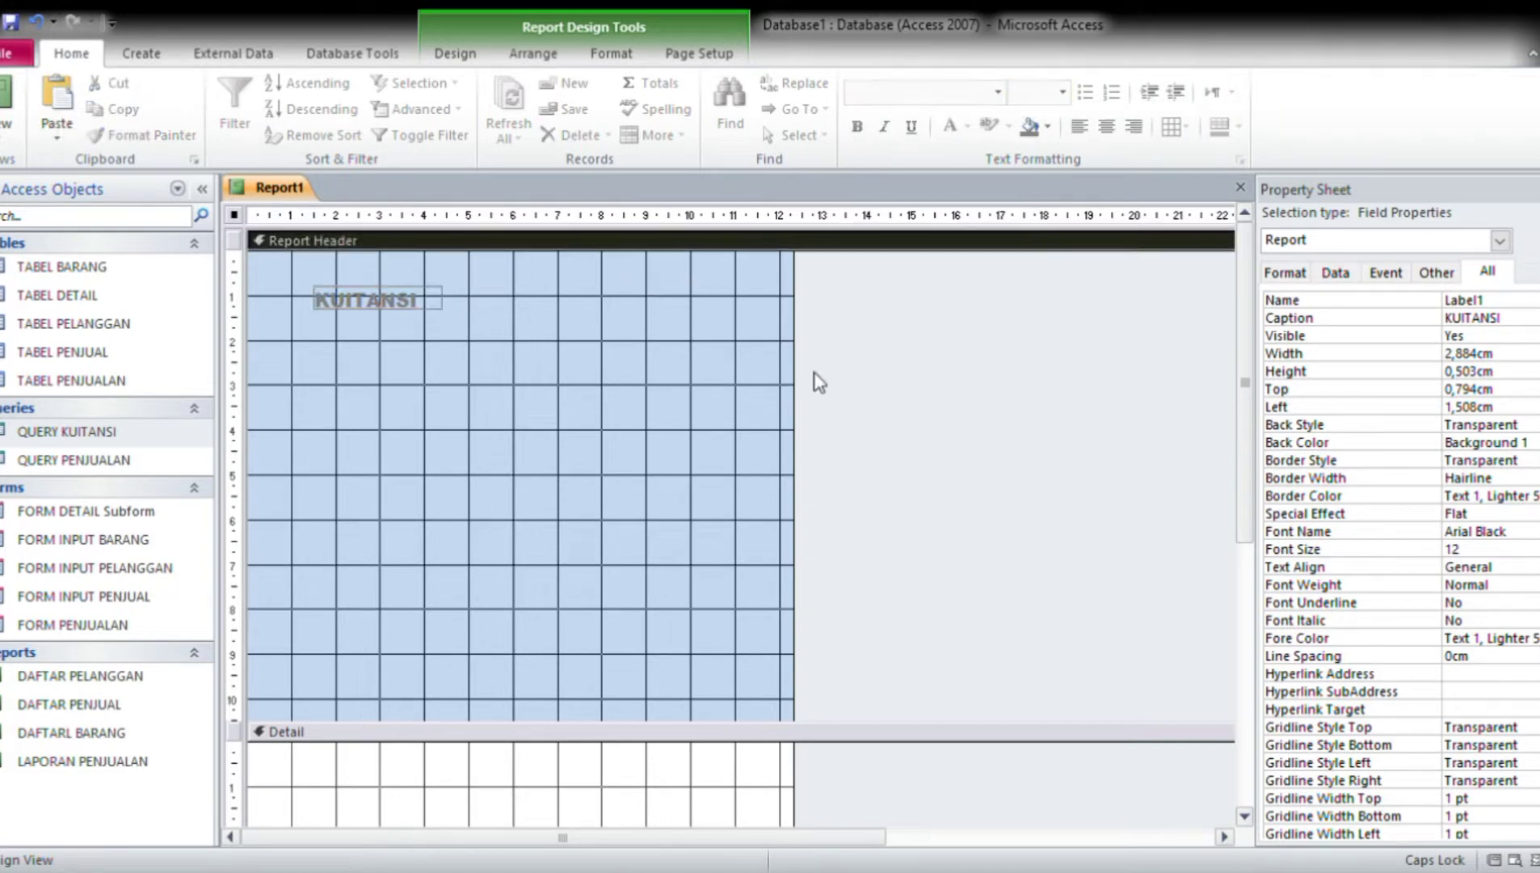
click(855, 381)
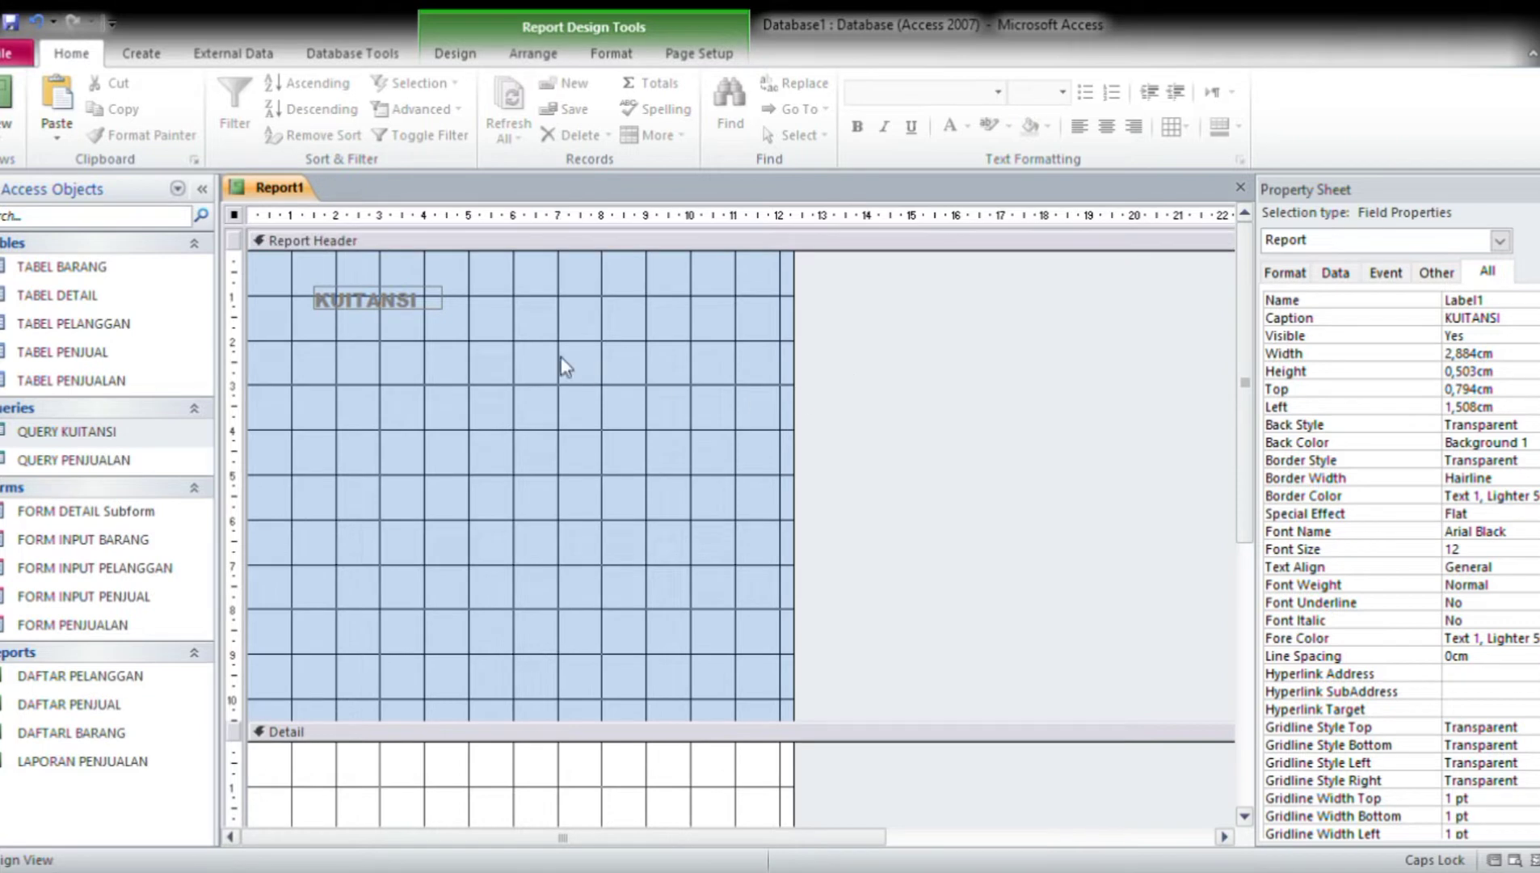
Resize the KUITANSI label to about 2.6 cm wide and 0.7 cm high, with its top edge about 1.3 cm down.
click(456, 309)
click(438, 303)
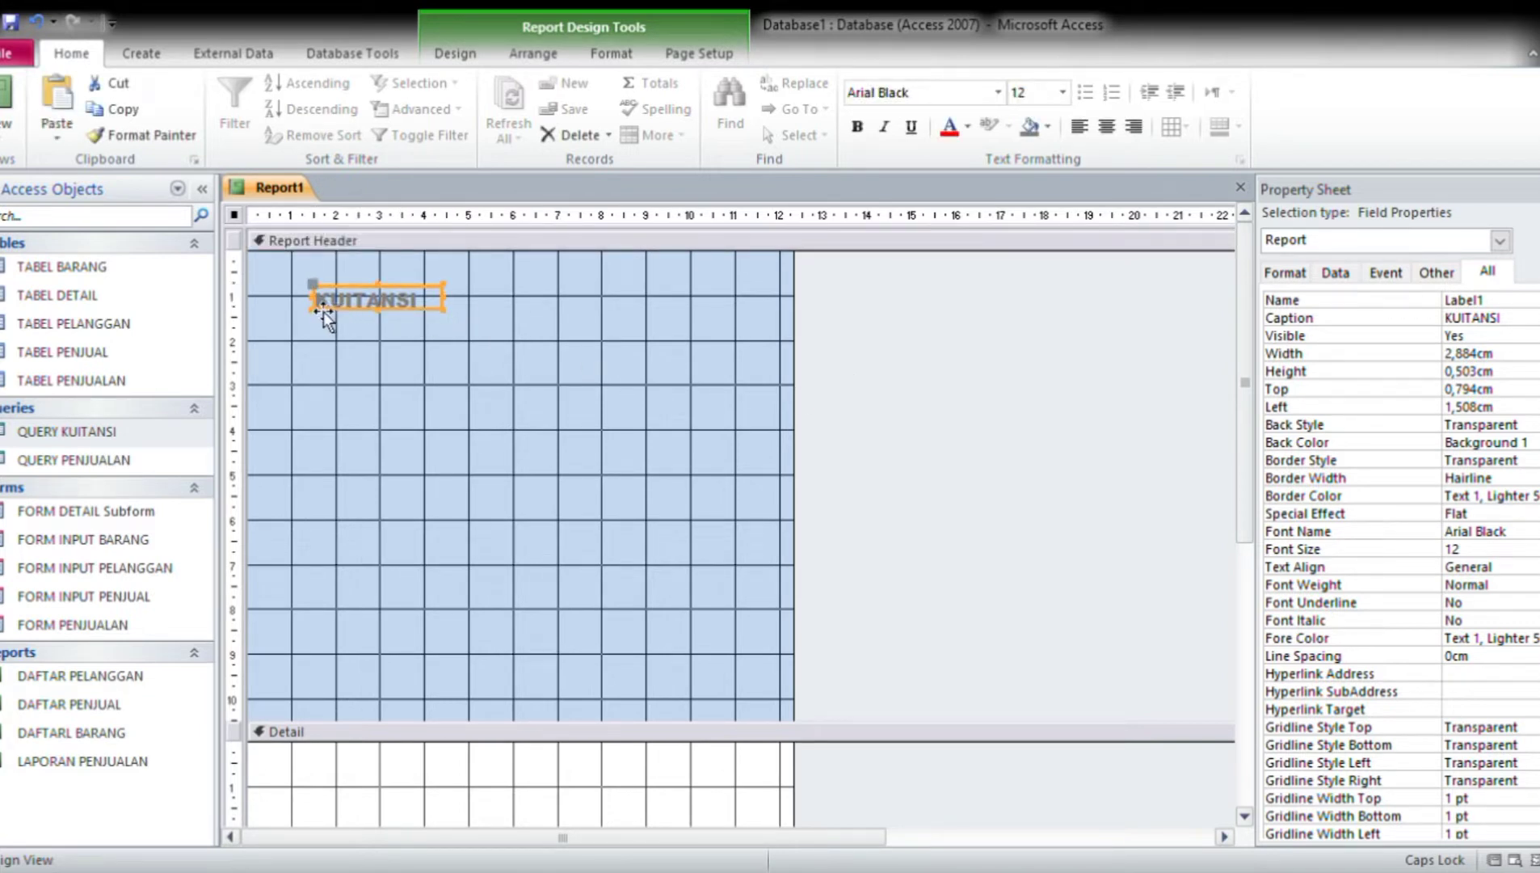
drag(314, 304, 305, 304)
drag(389, 310, 391, 340)
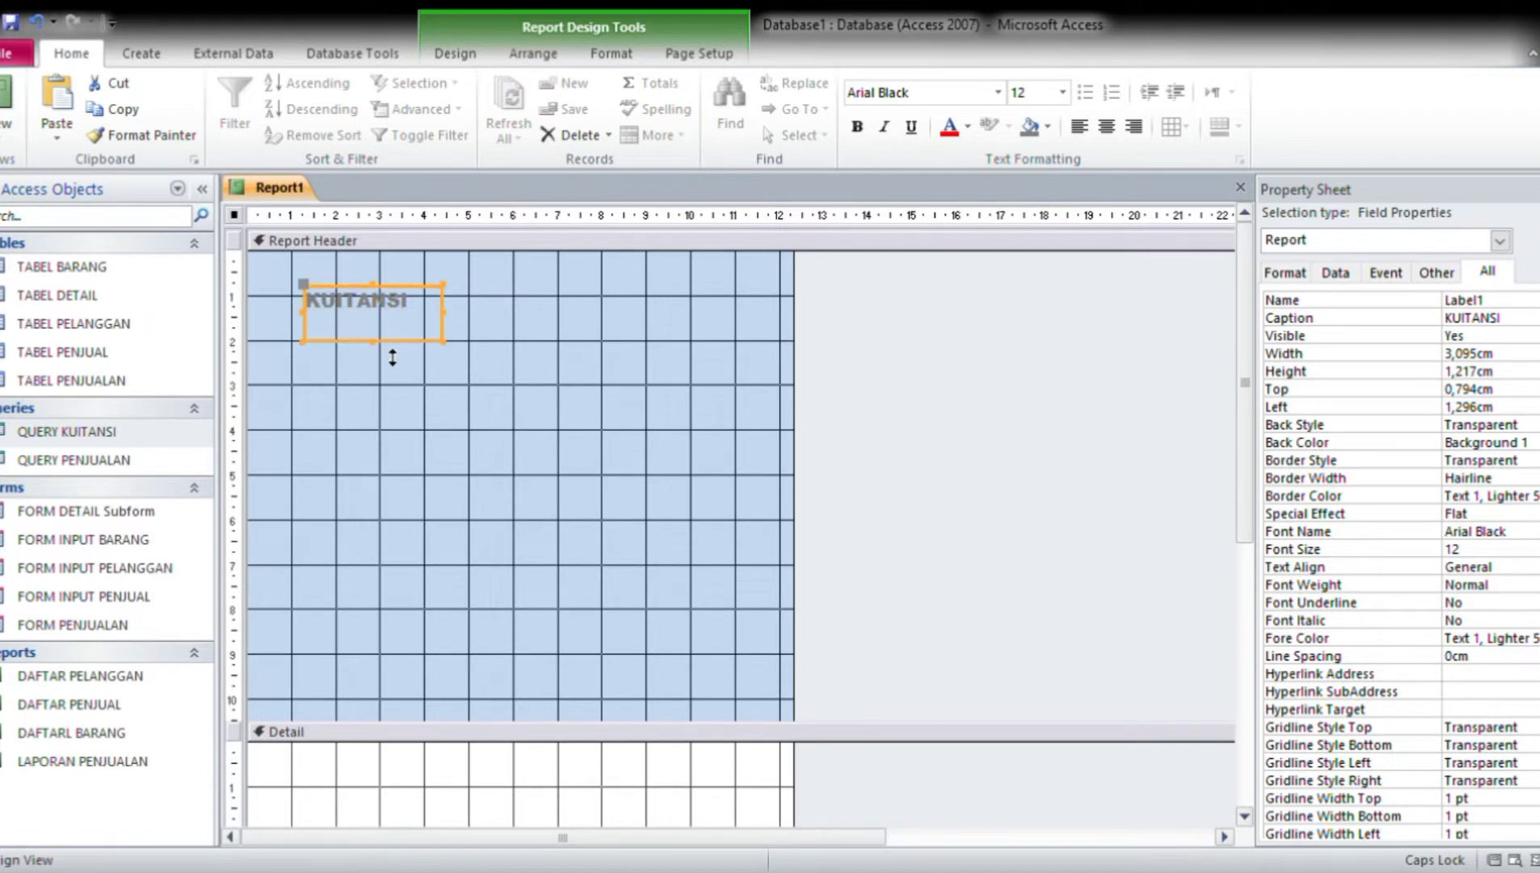
click(392, 298)
drag(375, 285, 393, 325)
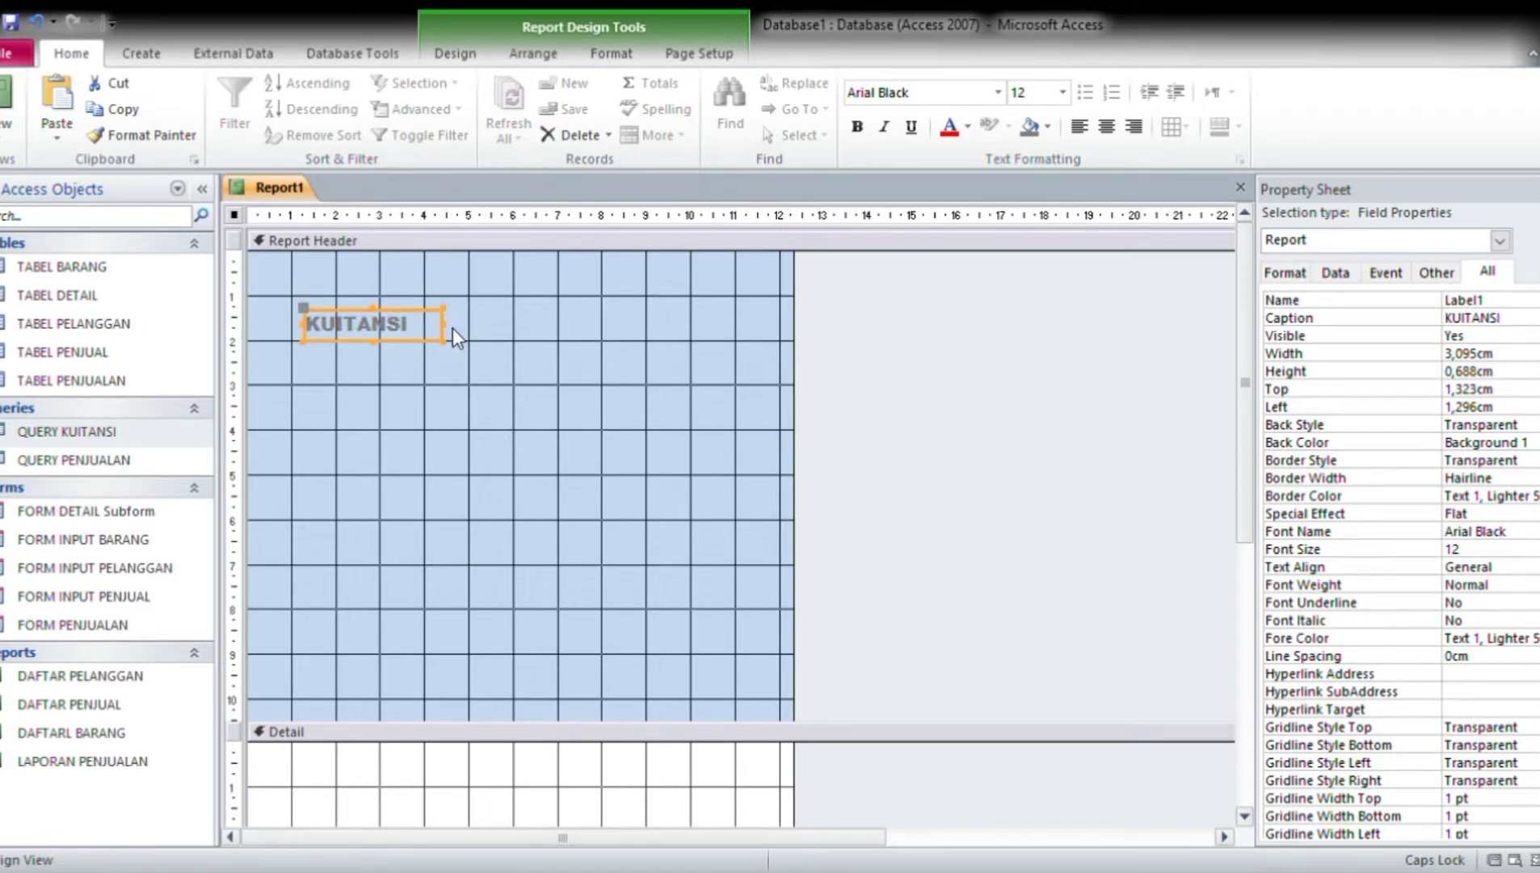
drag(462, 340, 425, 324)
click(153, 54)
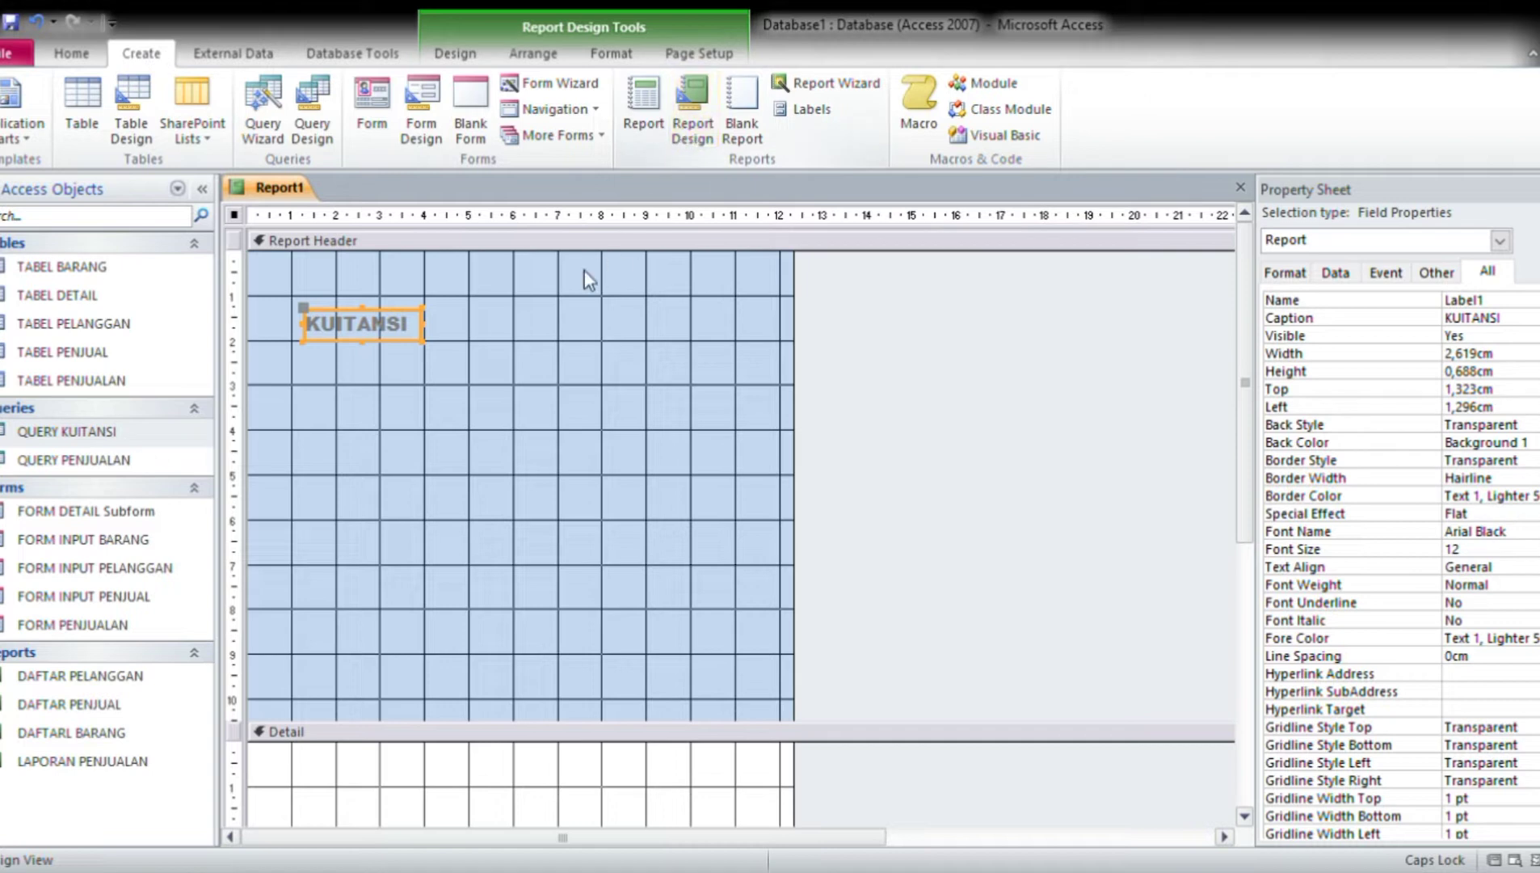
click(446, 307)
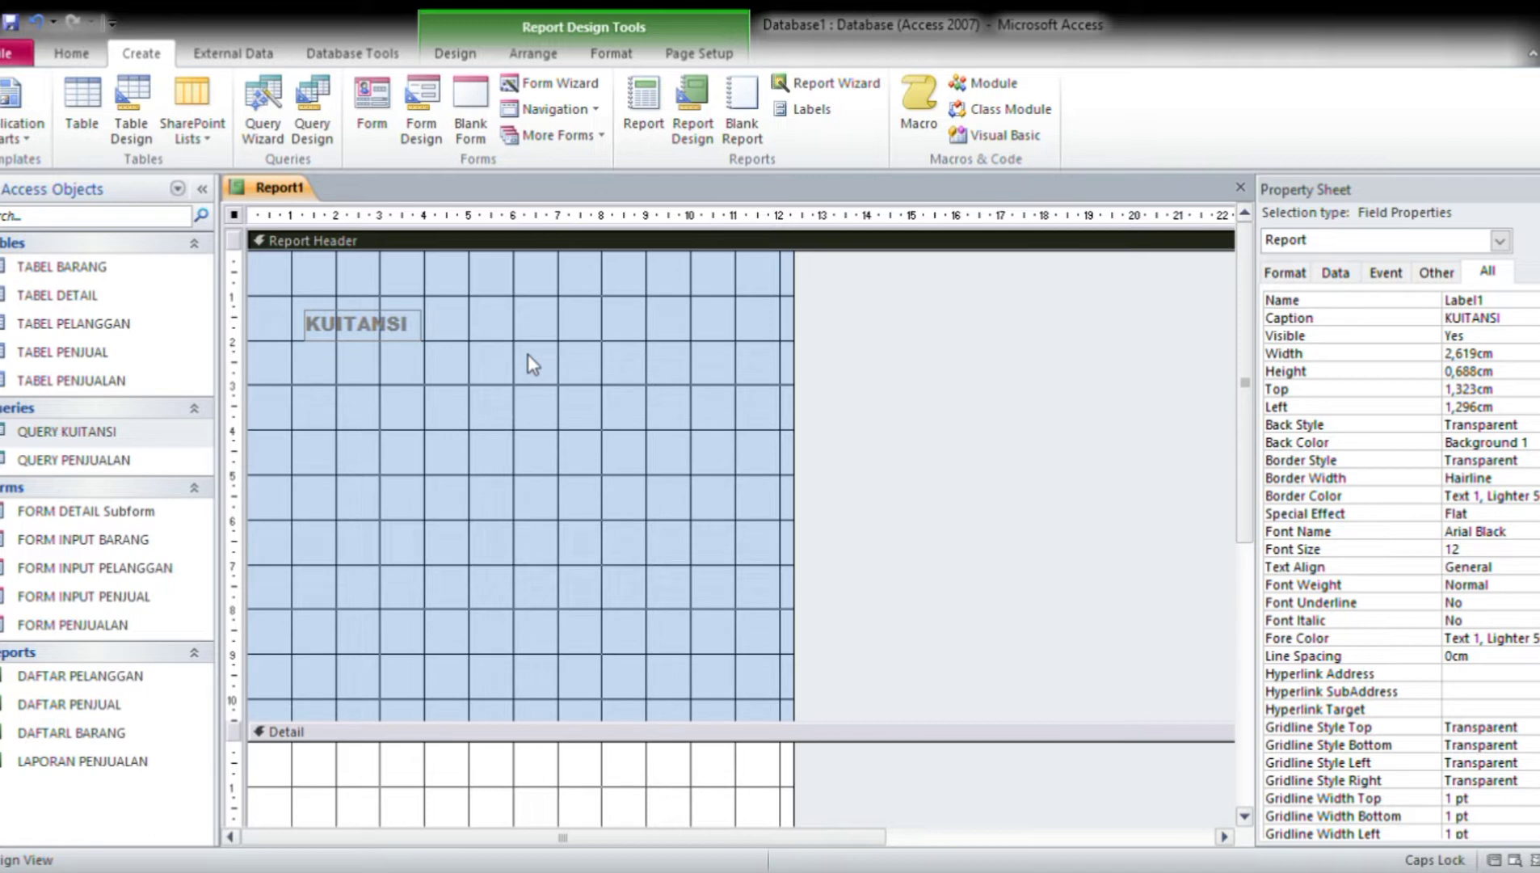
click(715, 122)
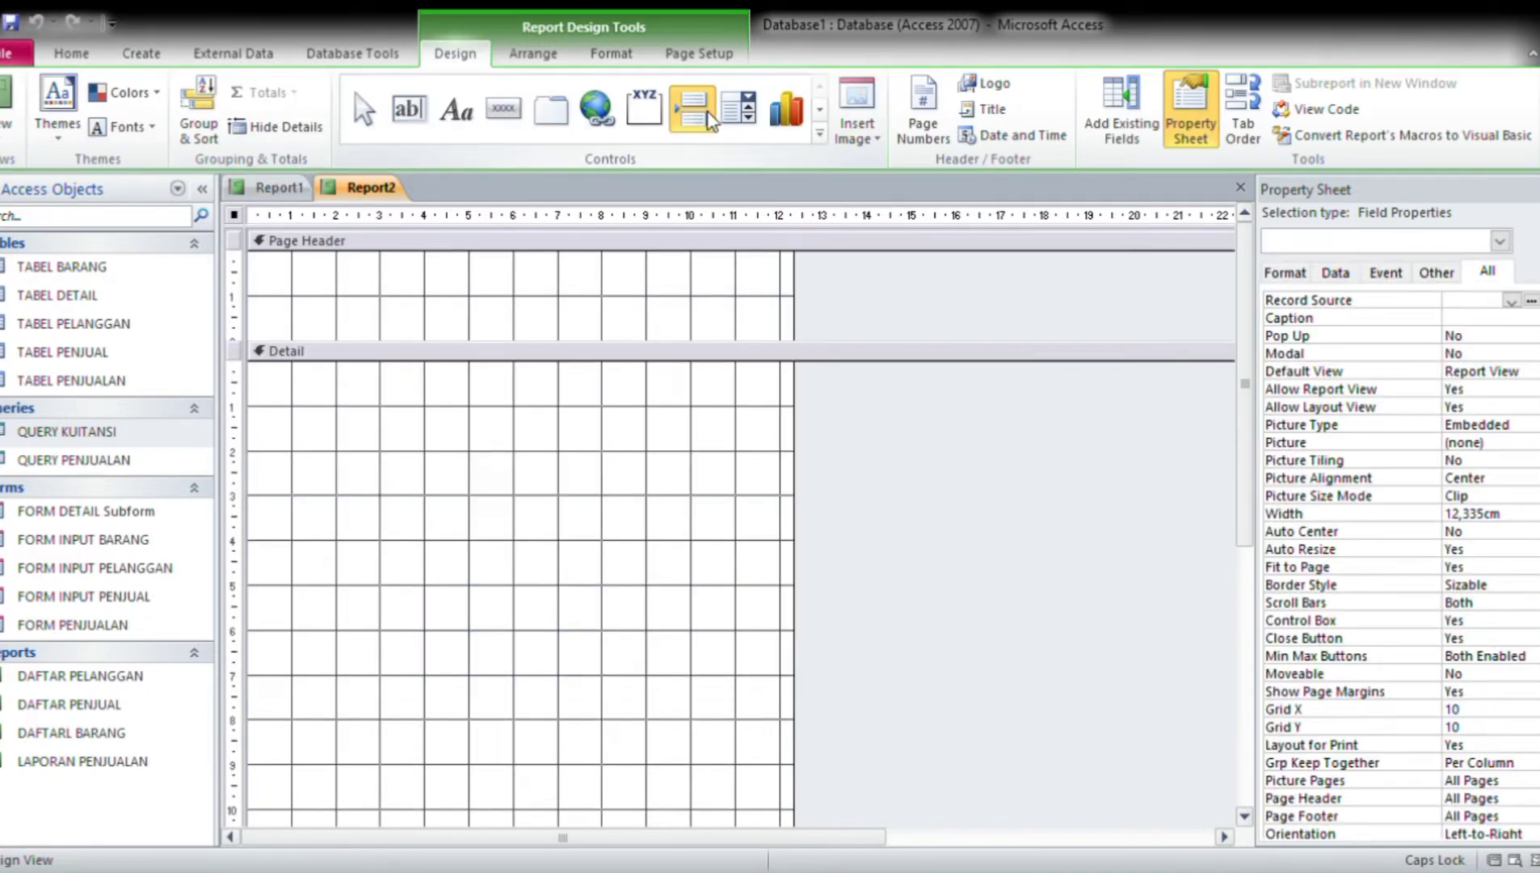
click(710, 120)
scroll(577, 667, down, 3)
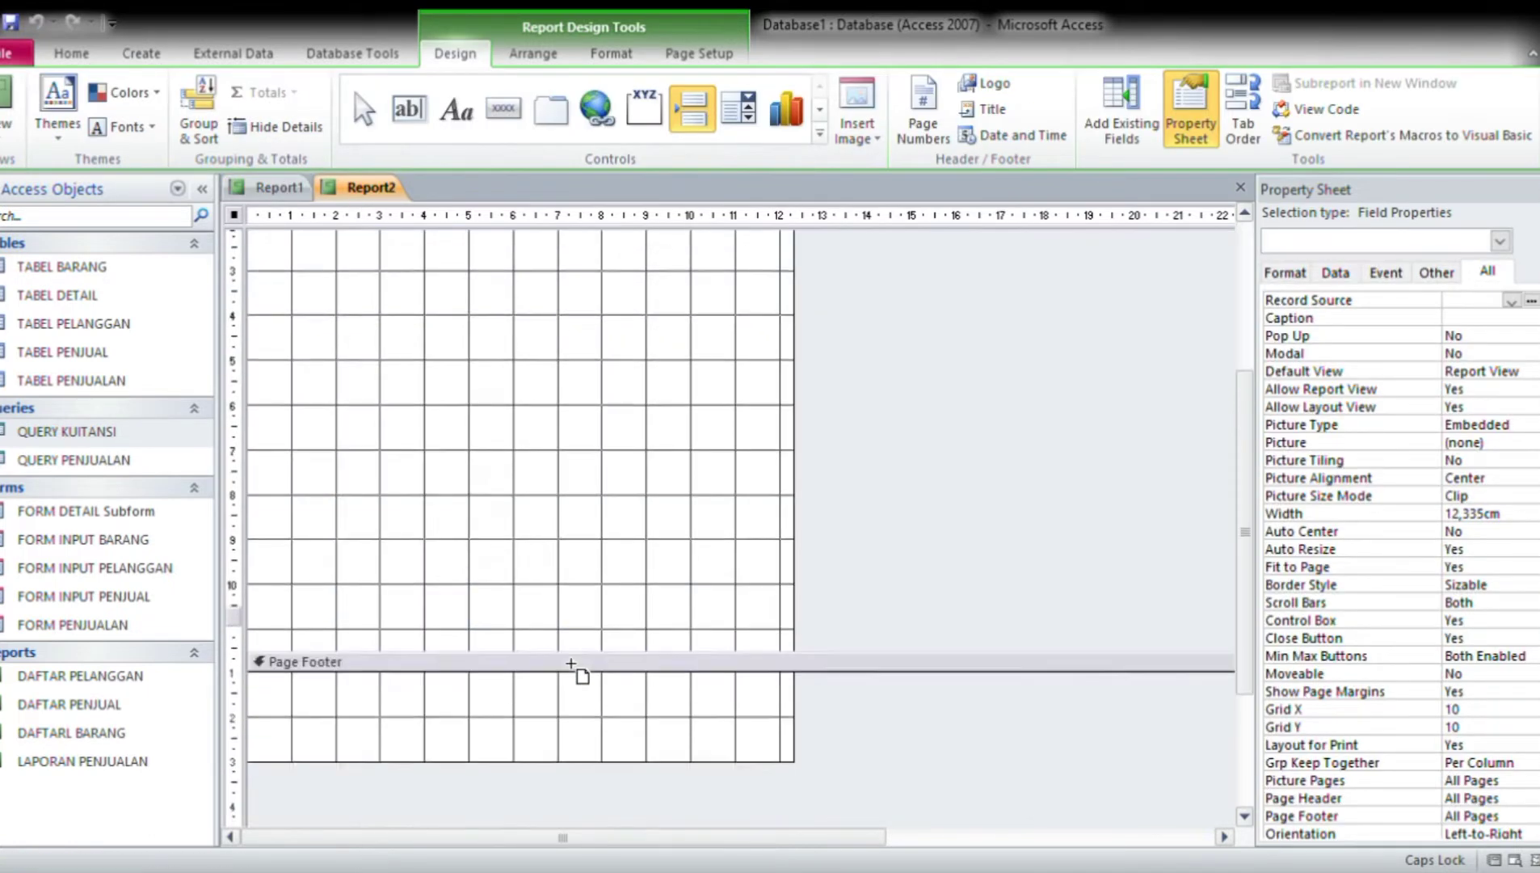
scroll(578, 670, up, 3)
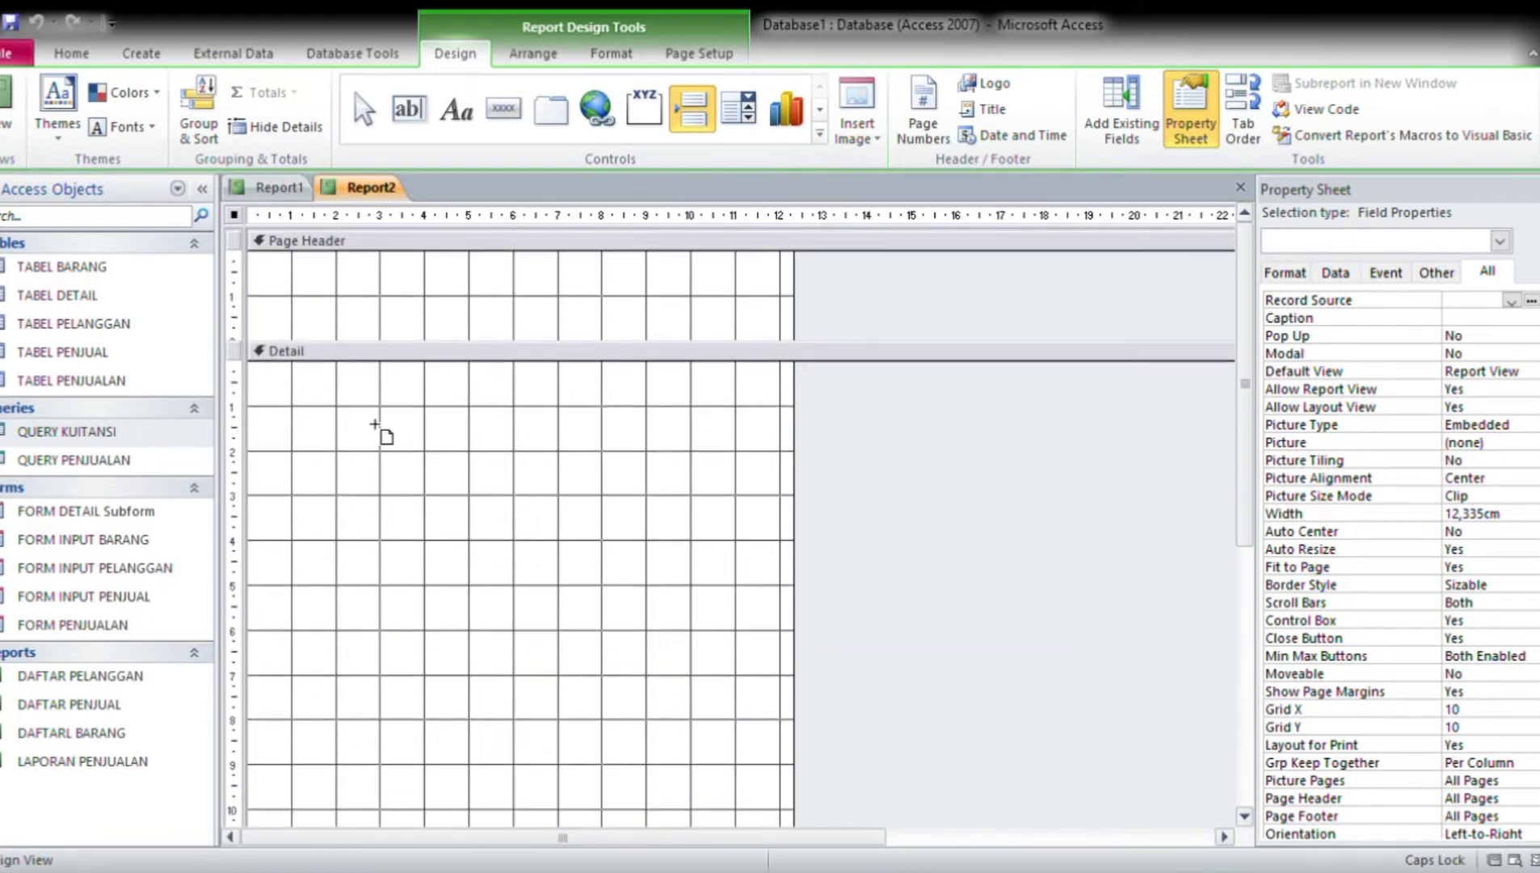
click(271, 191)
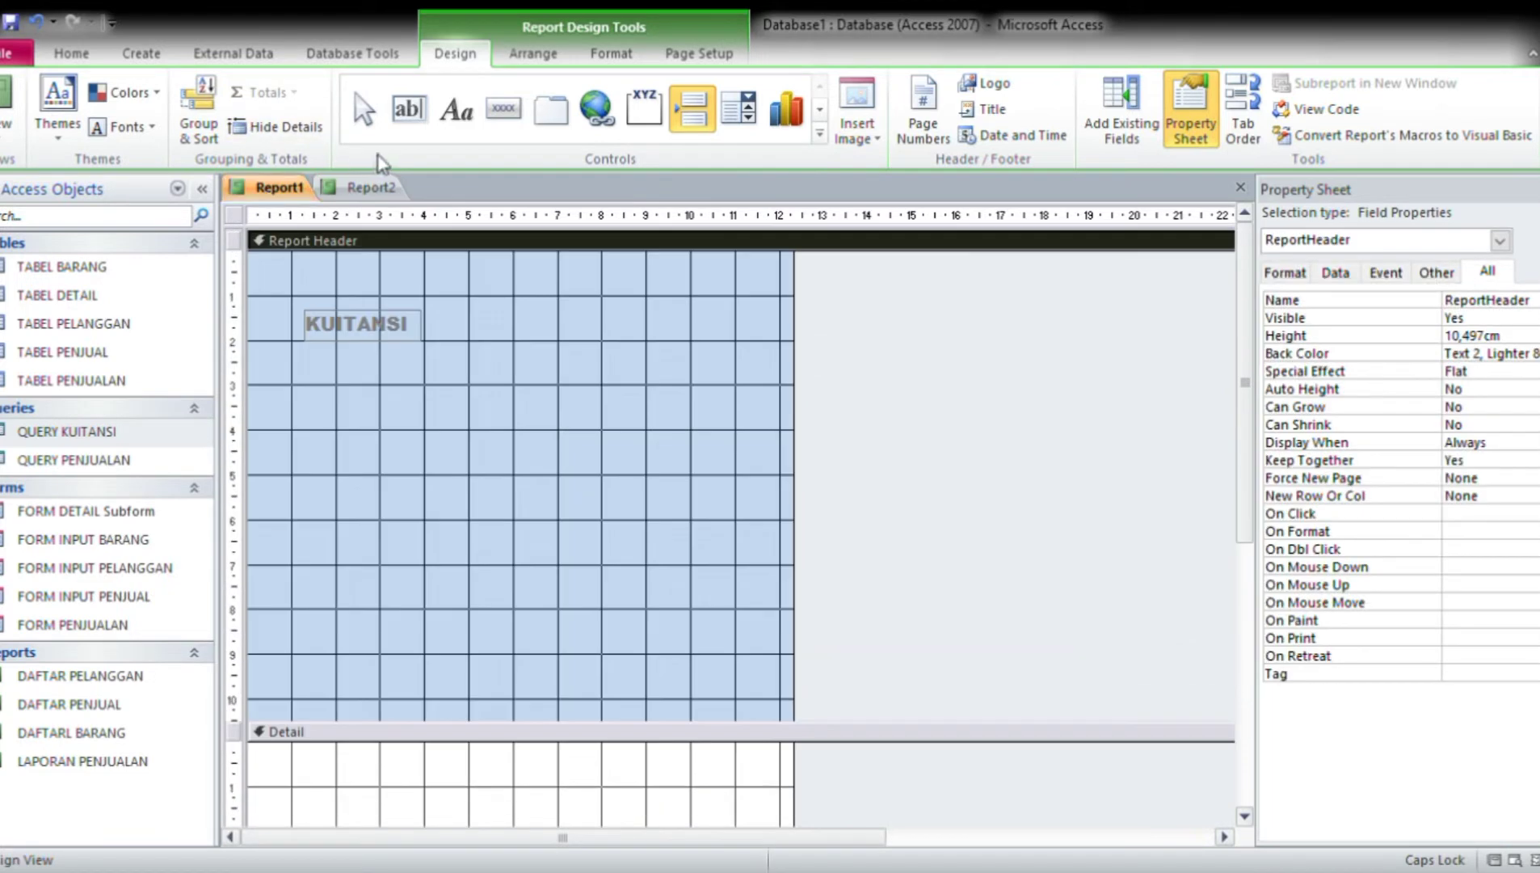
Add four unbound text boxes with attached labels, stacked below the KUITANSI label in the report header.
click(404, 116)
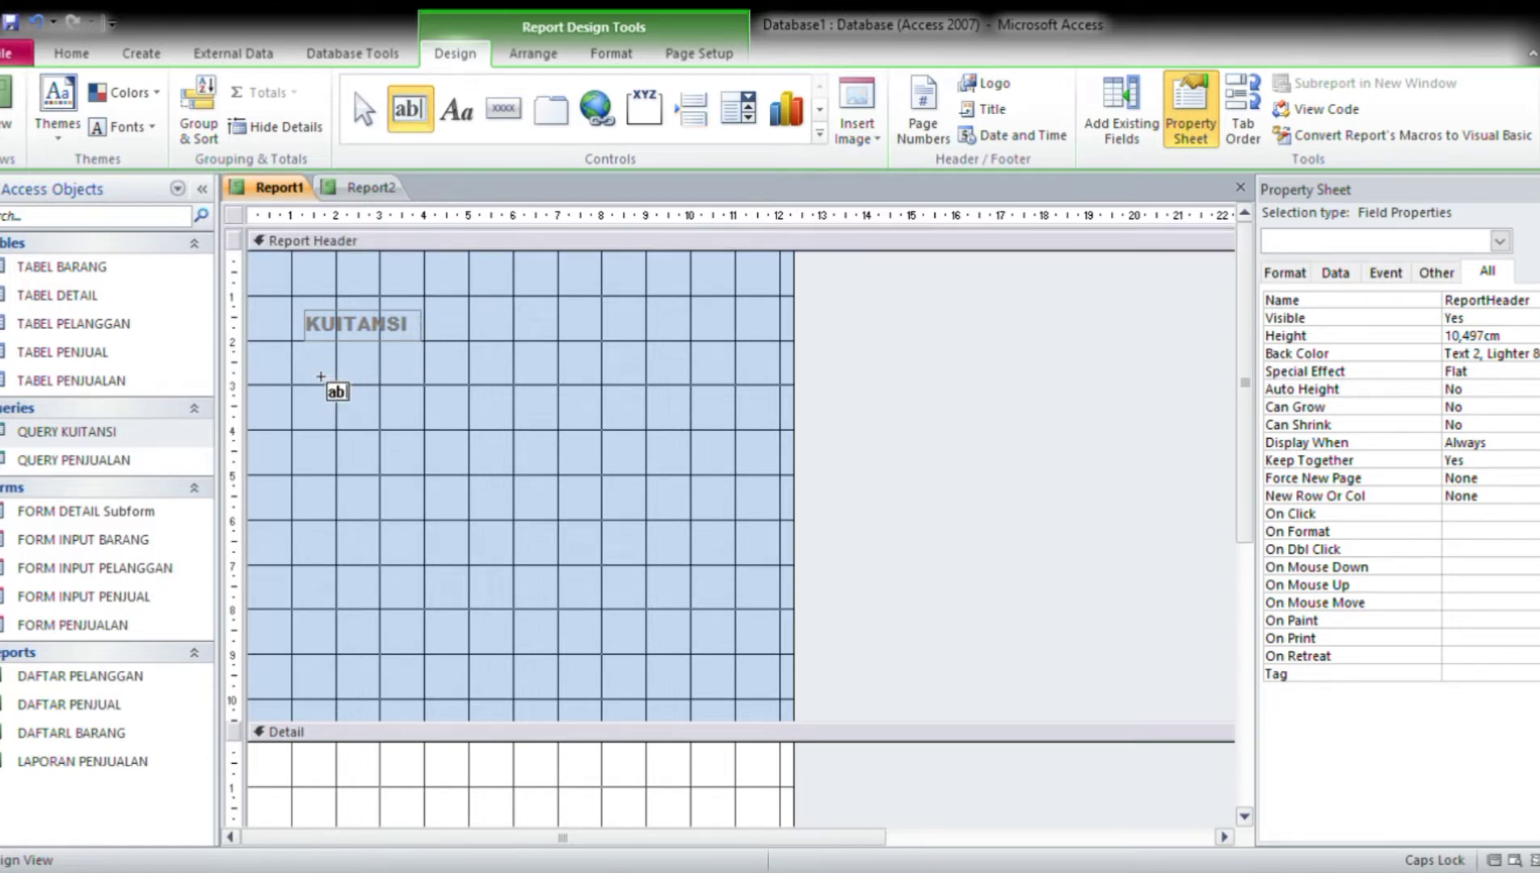
click(309, 362)
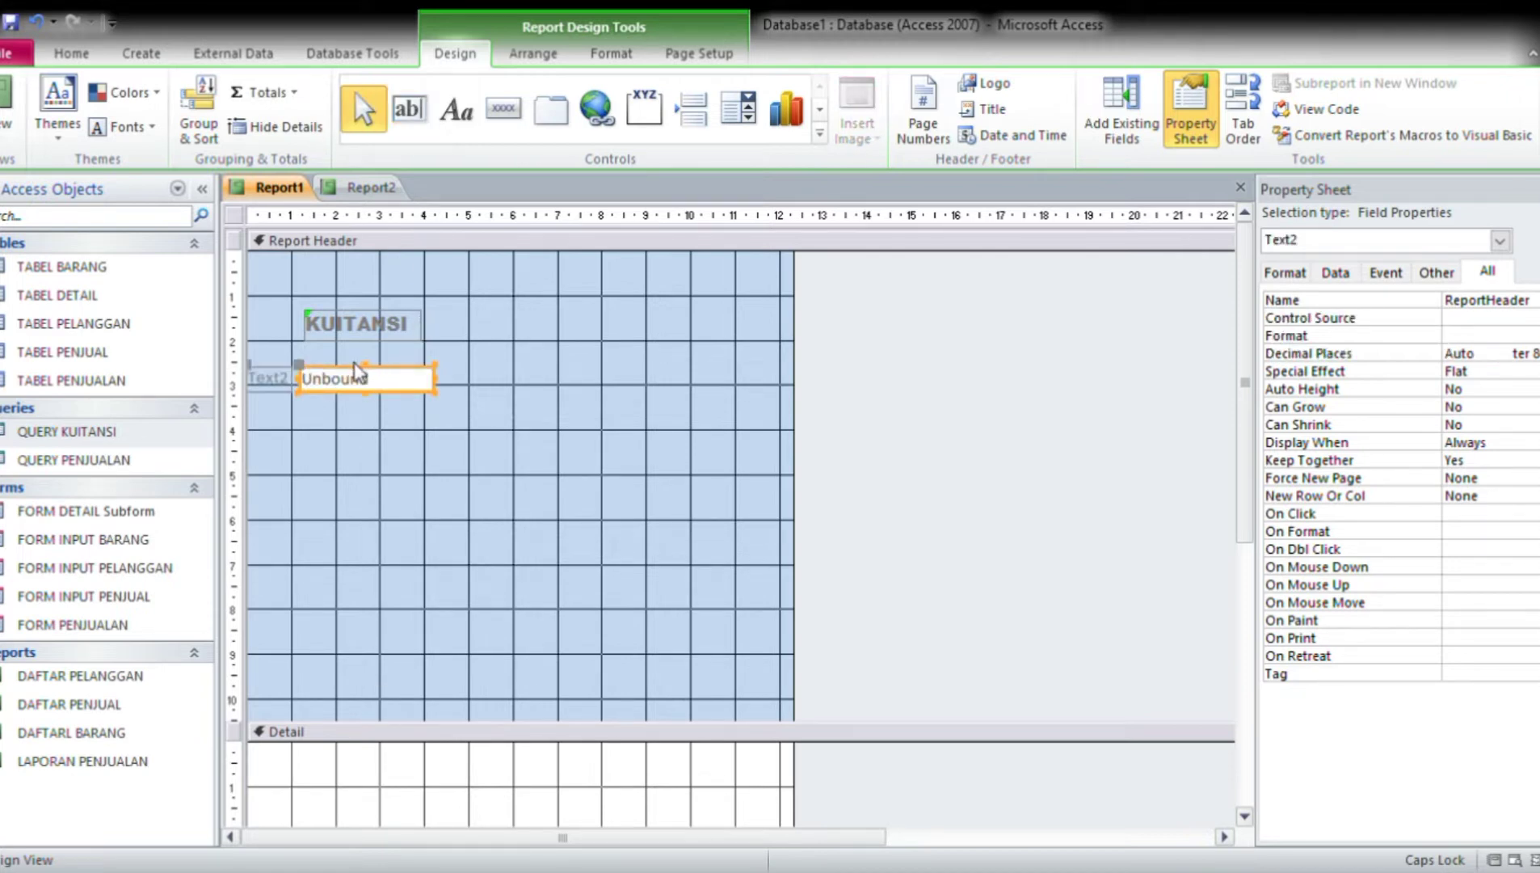
drag(365, 377, 482, 370)
click(408, 108)
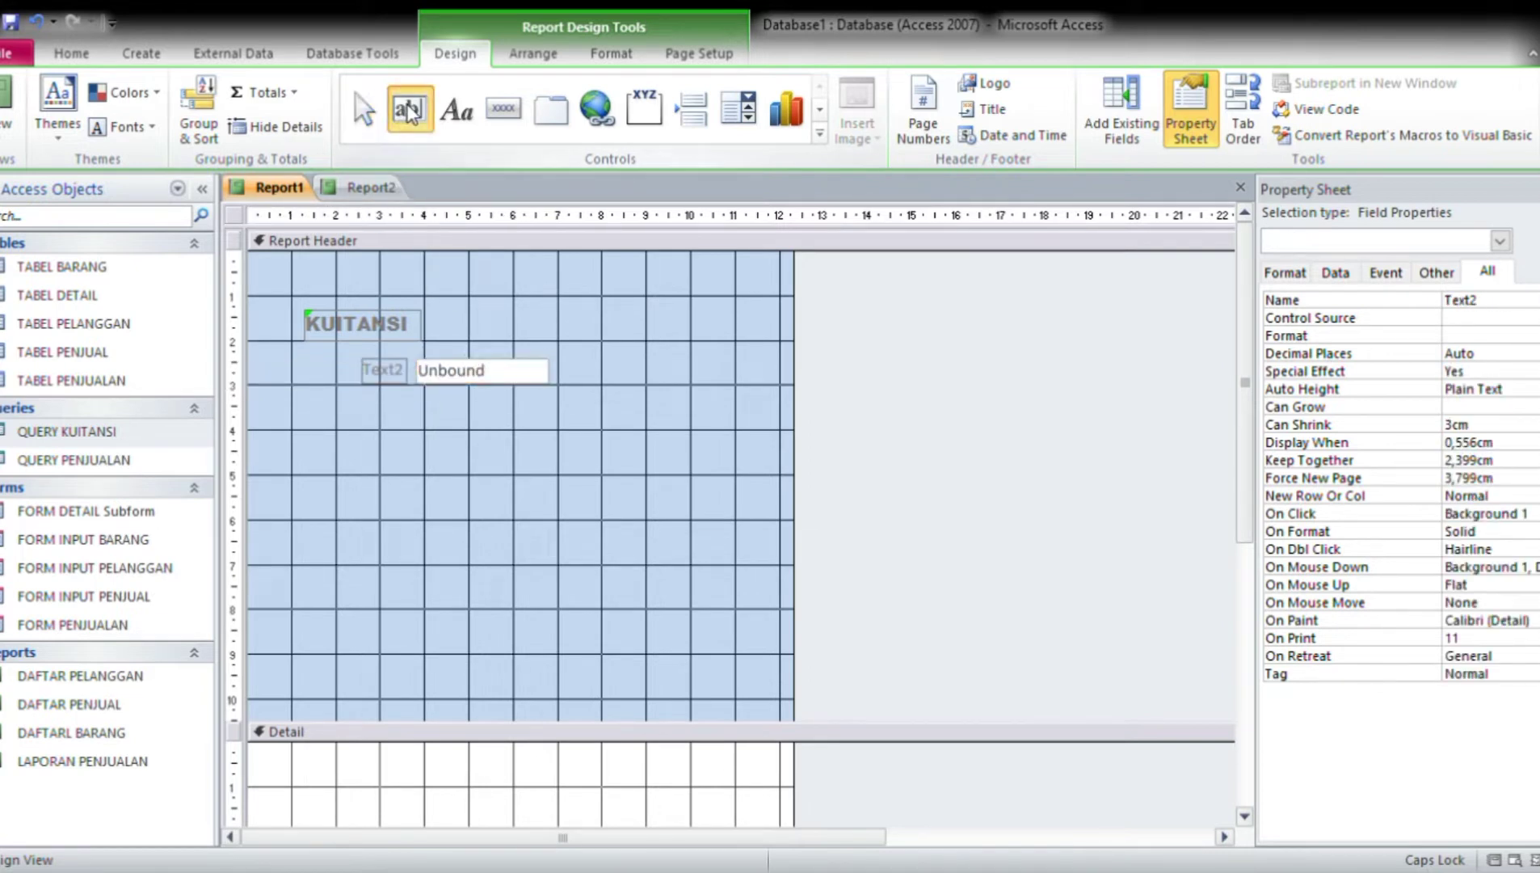
click(389, 396)
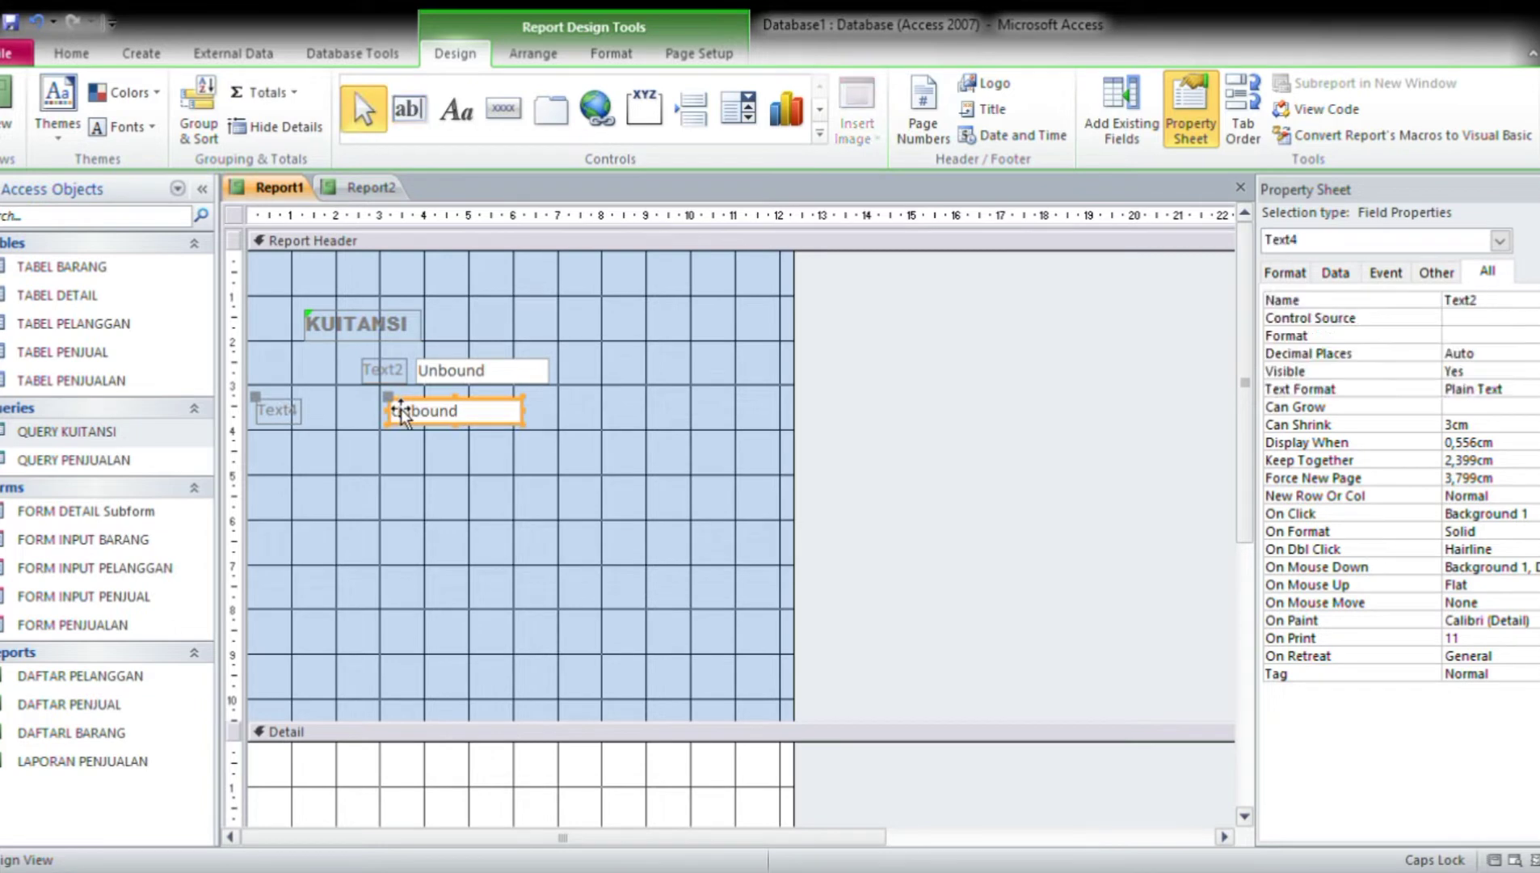
click(408, 108)
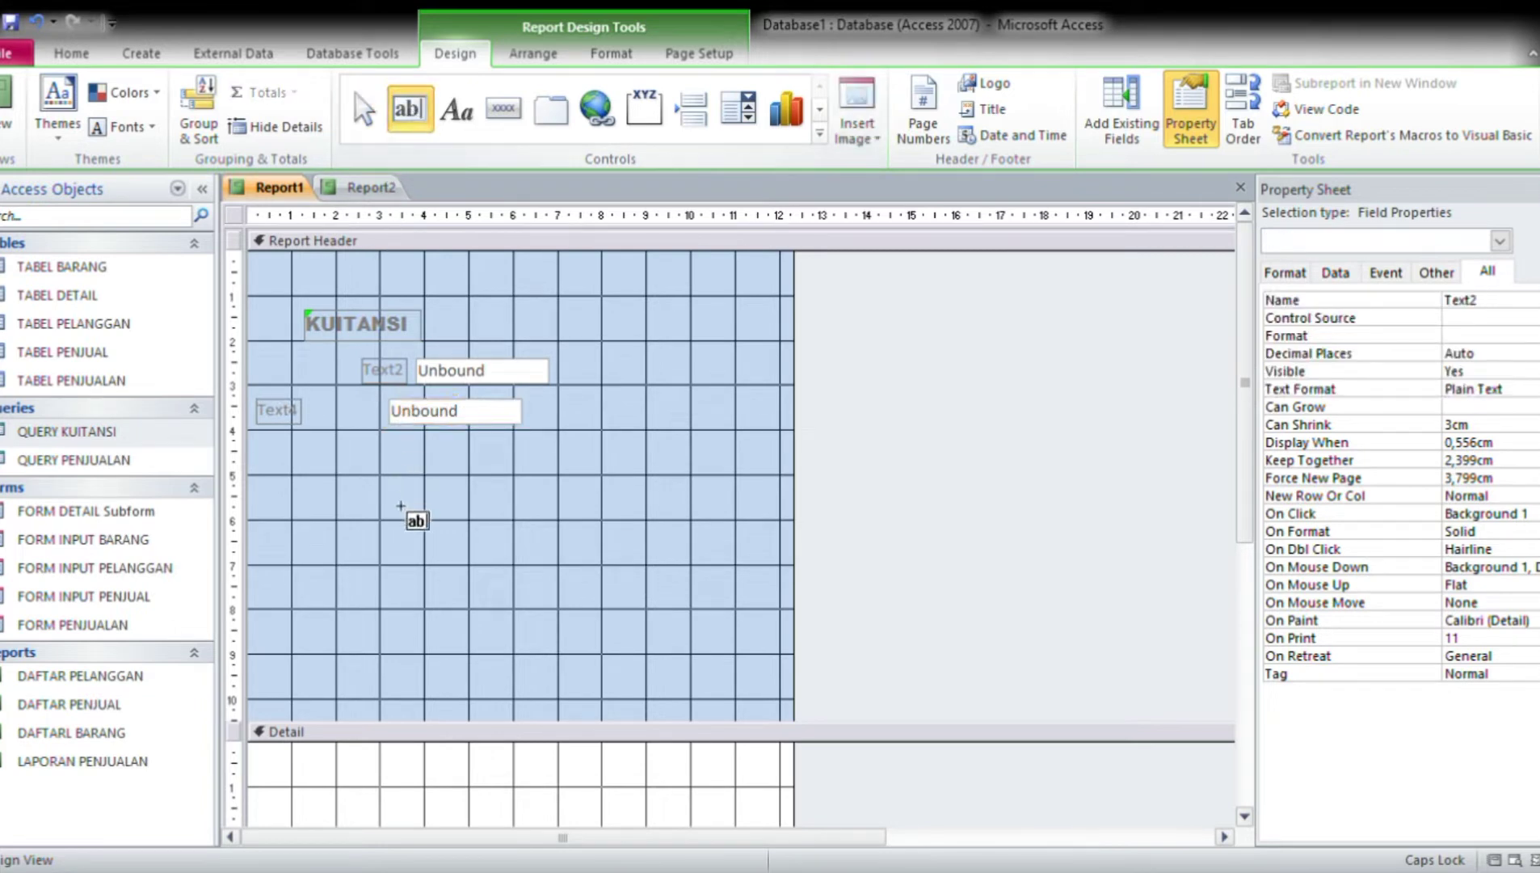
click(397, 461)
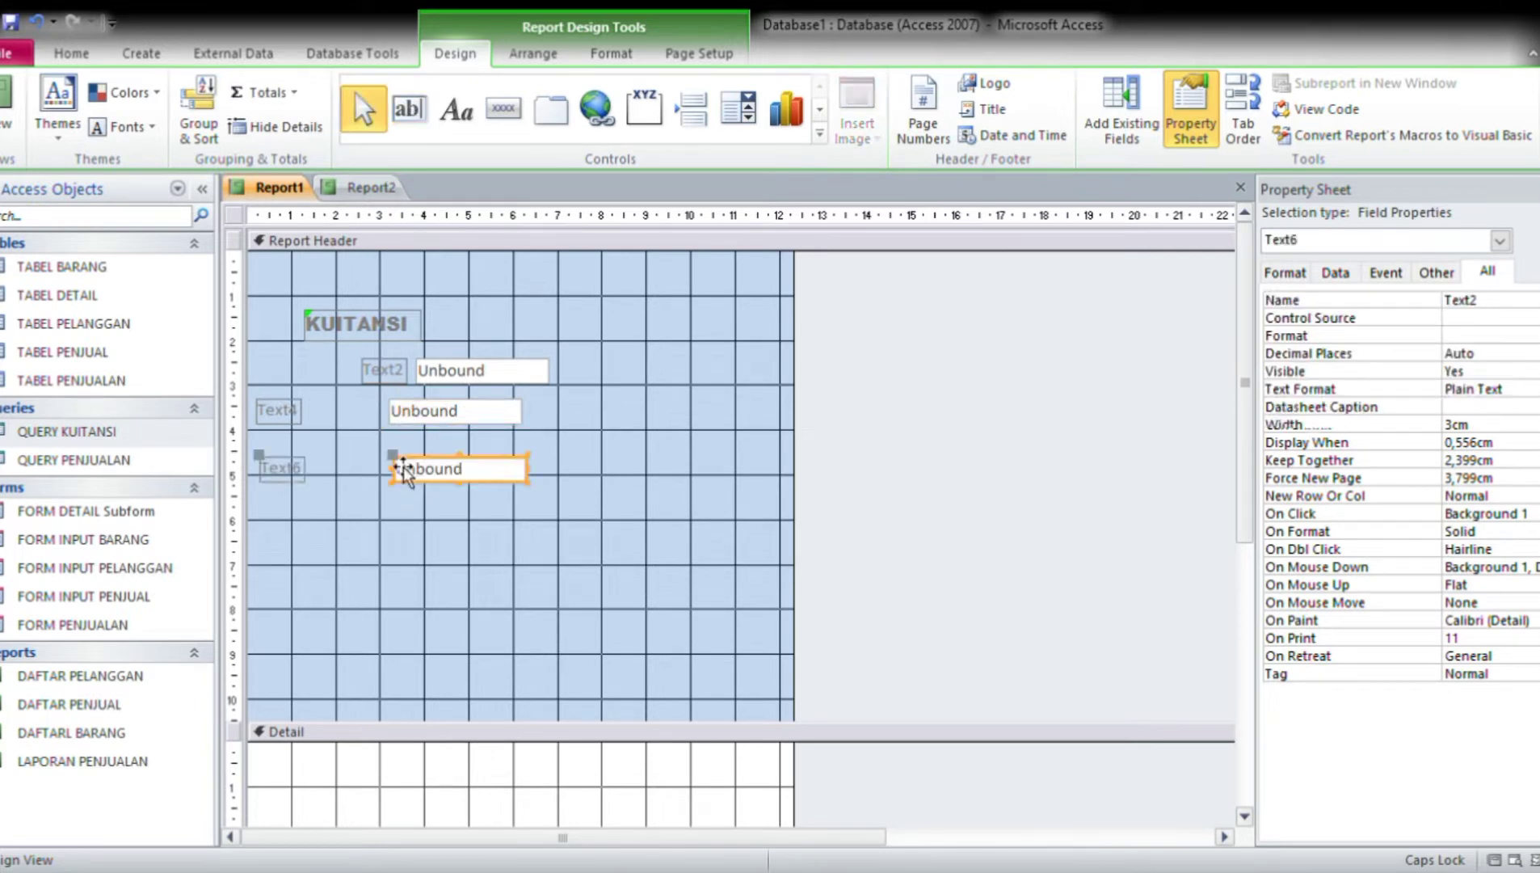
click(408, 108)
click(352, 527)
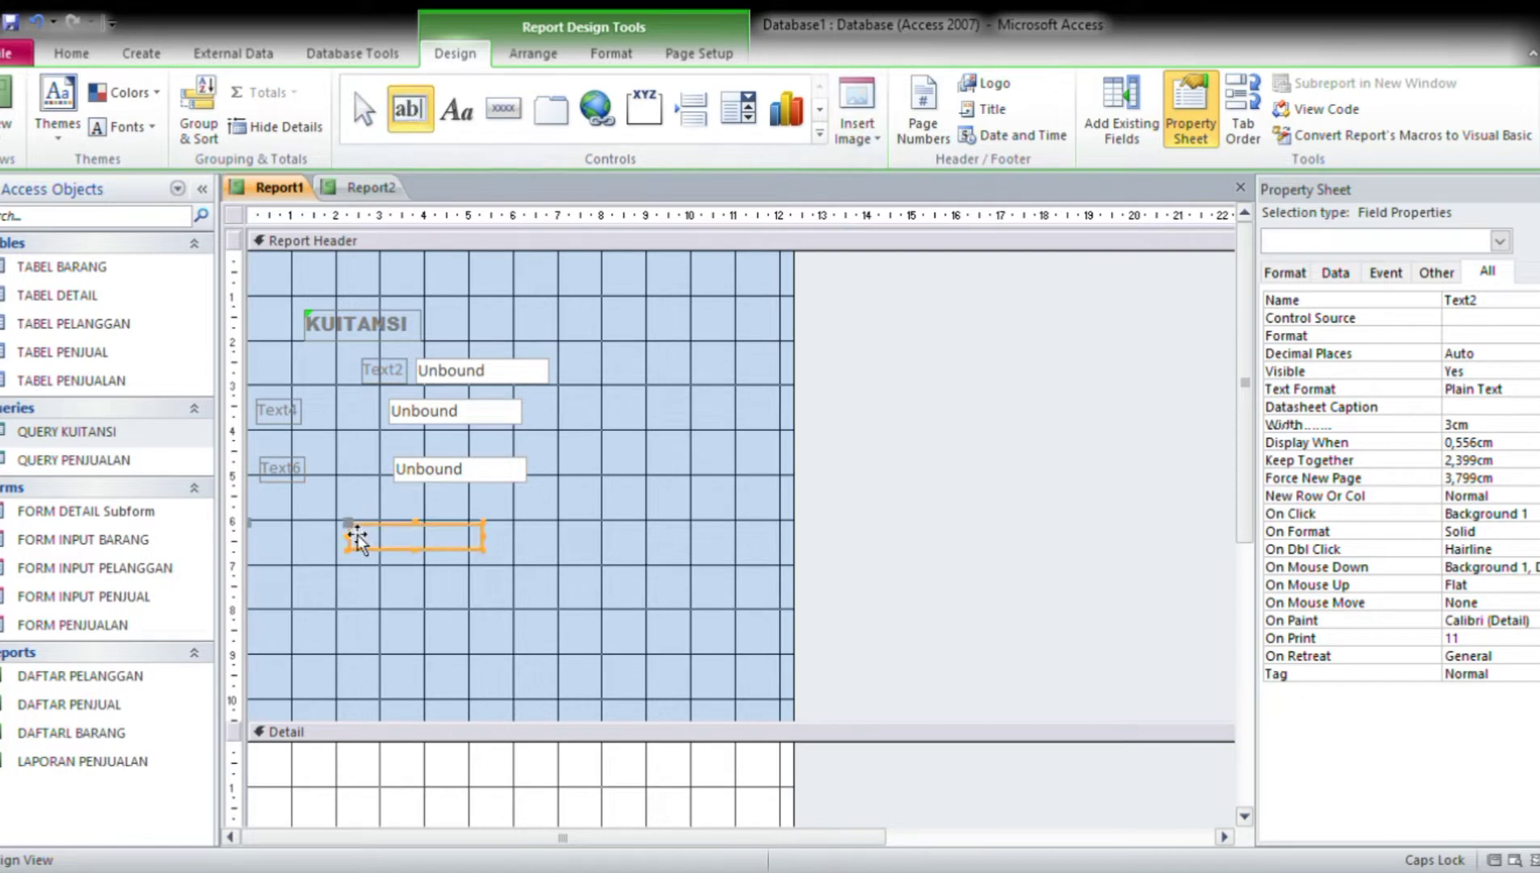
Line up the four text boxes and their labels in rows below KUITANSI, with the first box about 5.5 cm from the left edge.
click(341, 414)
click(293, 408)
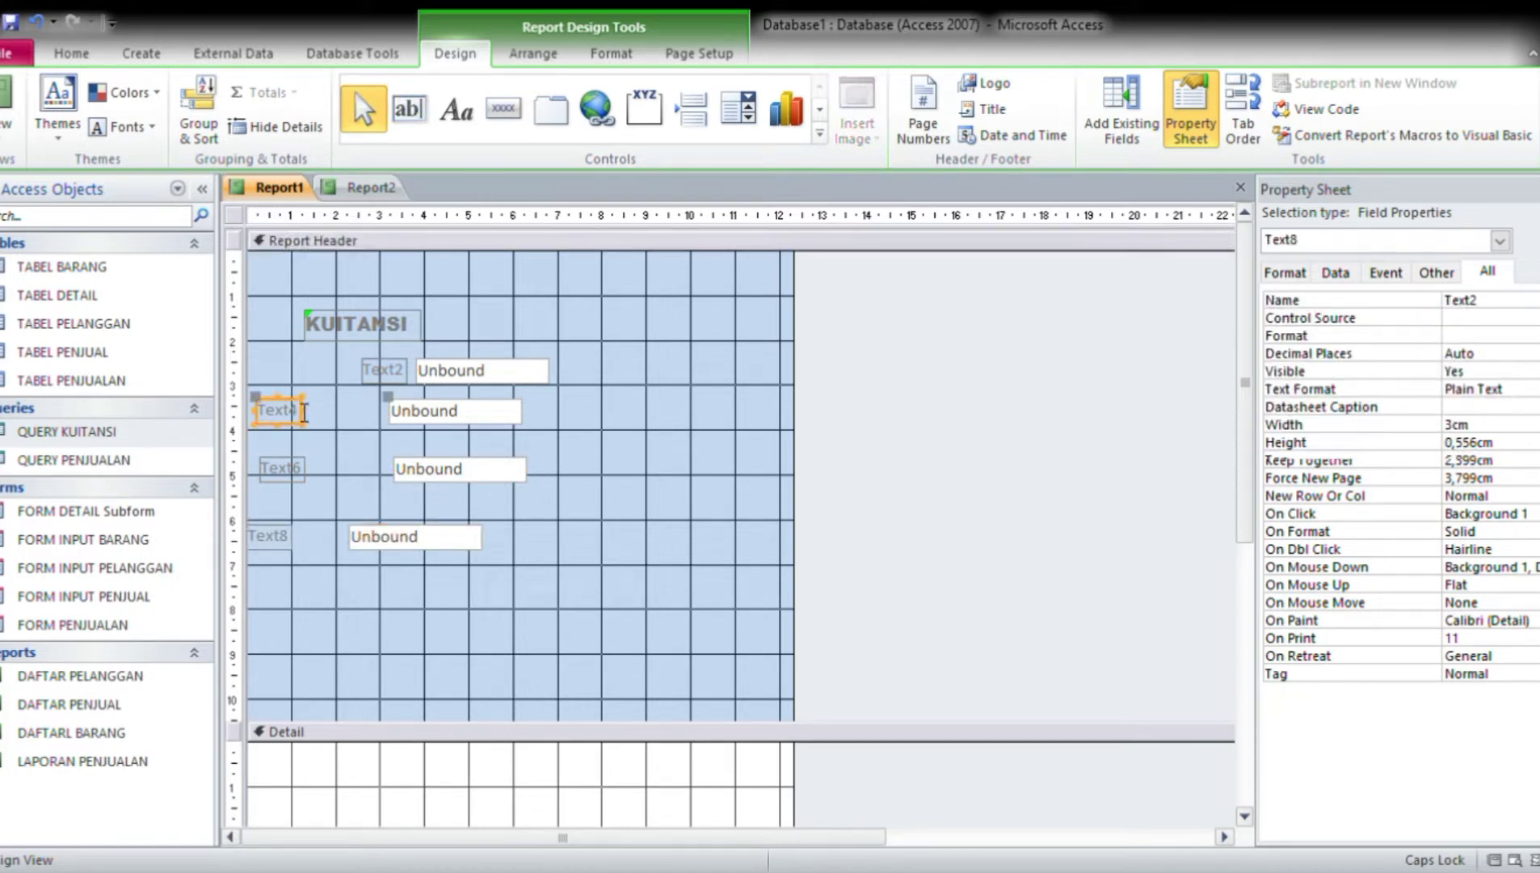
drag(303, 412, 400, 413)
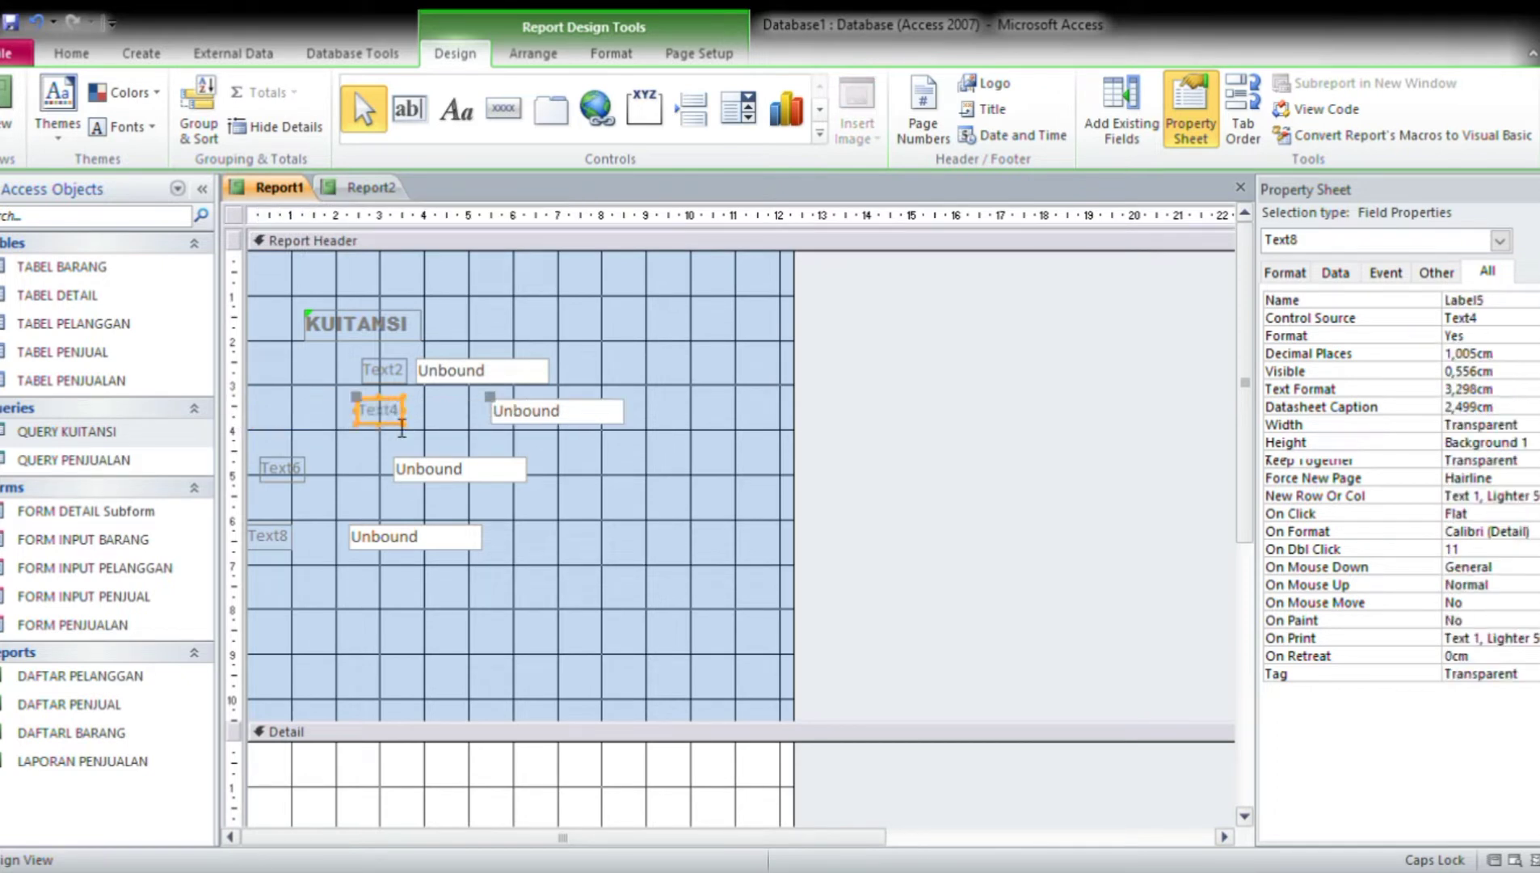
click(477, 370)
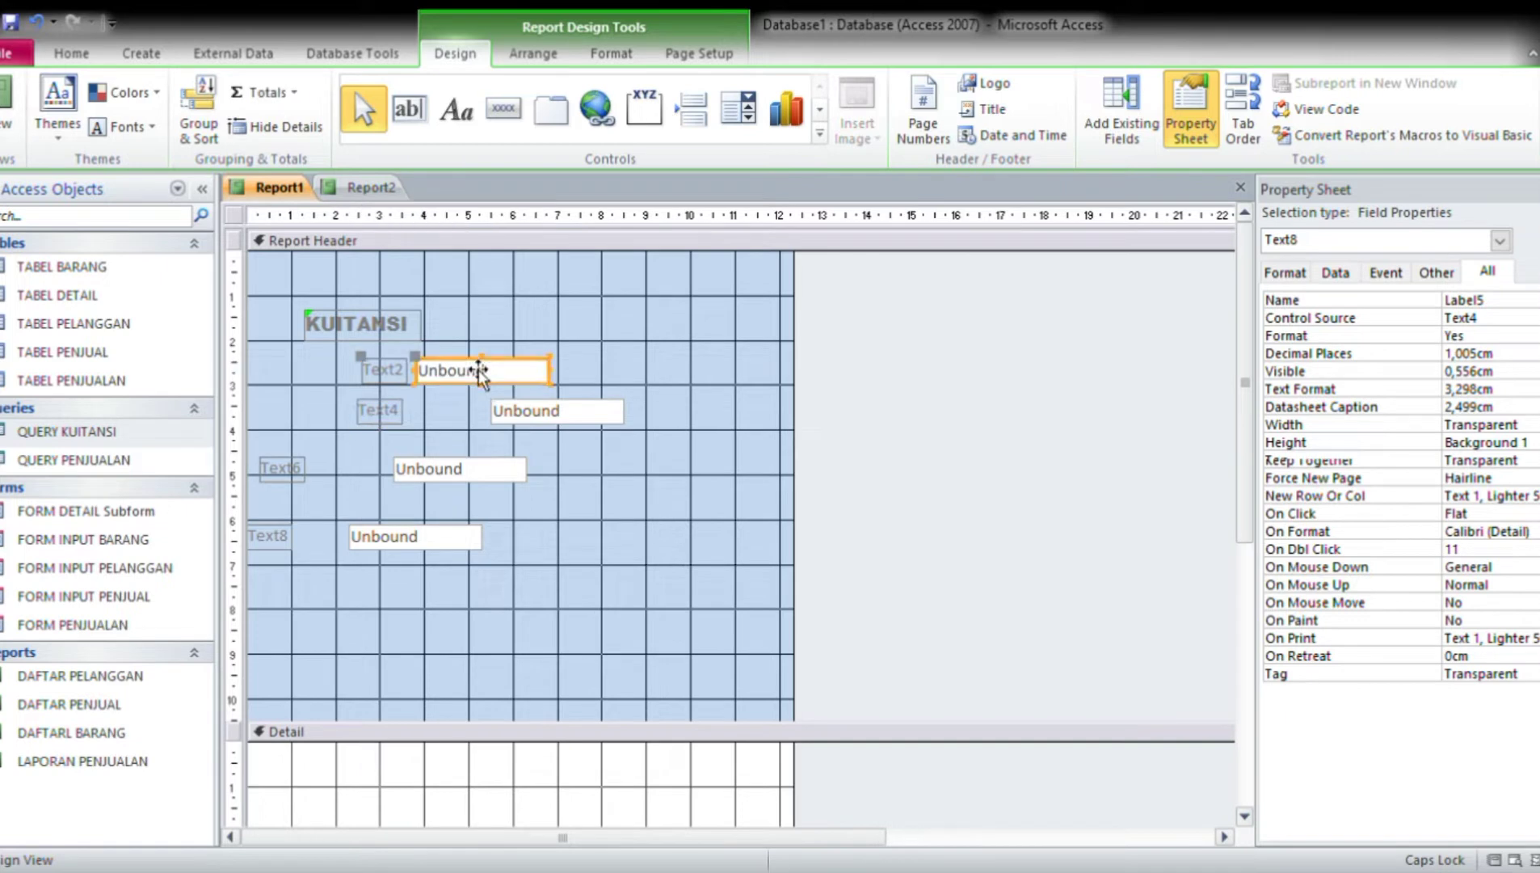
drag(479, 373, 559, 374)
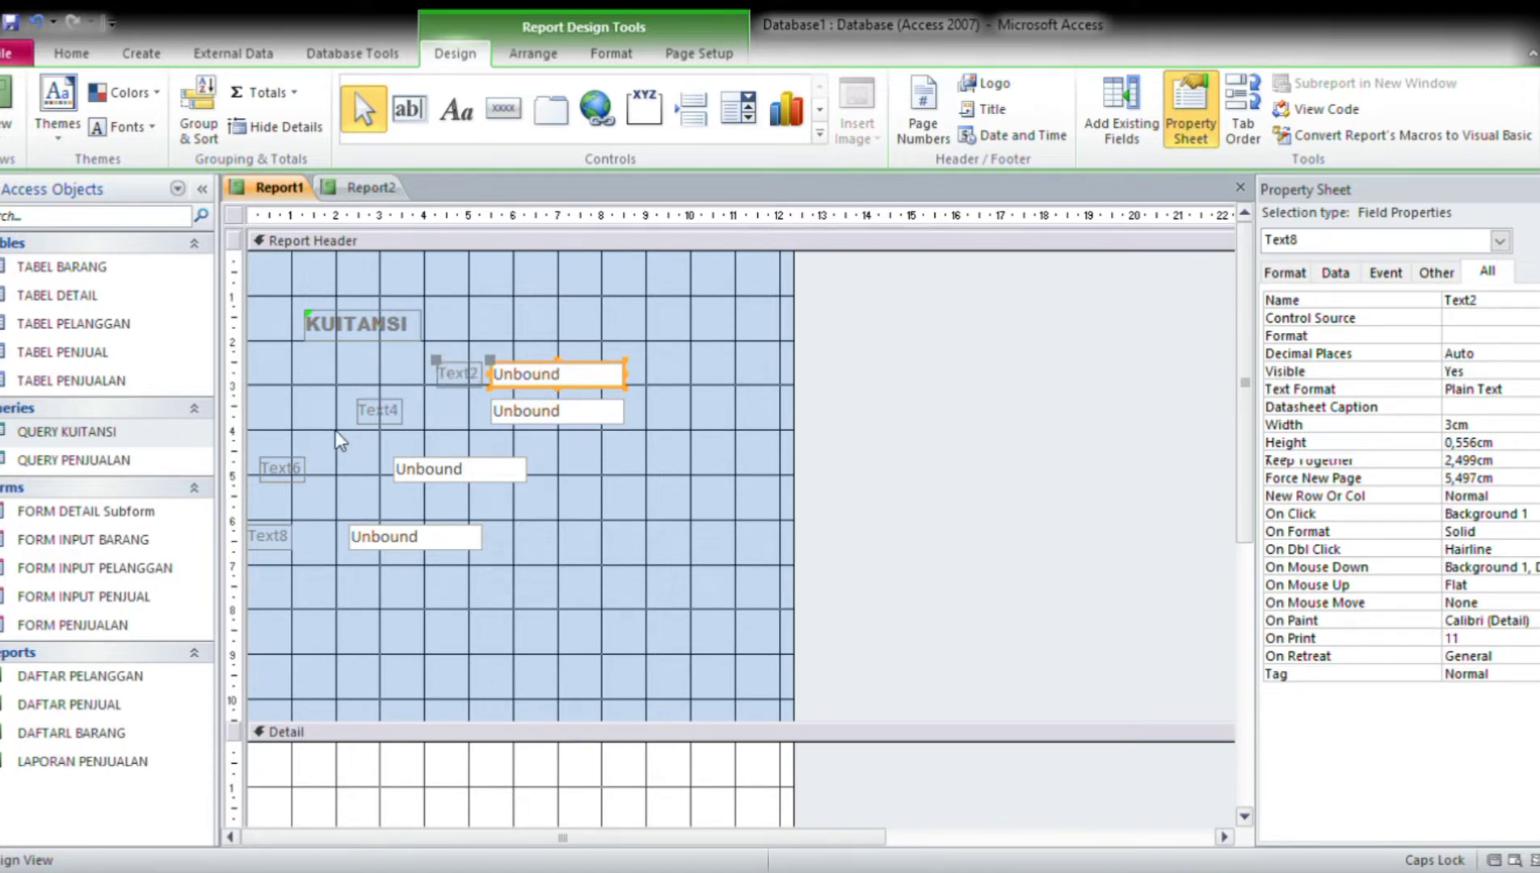
click(293, 468)
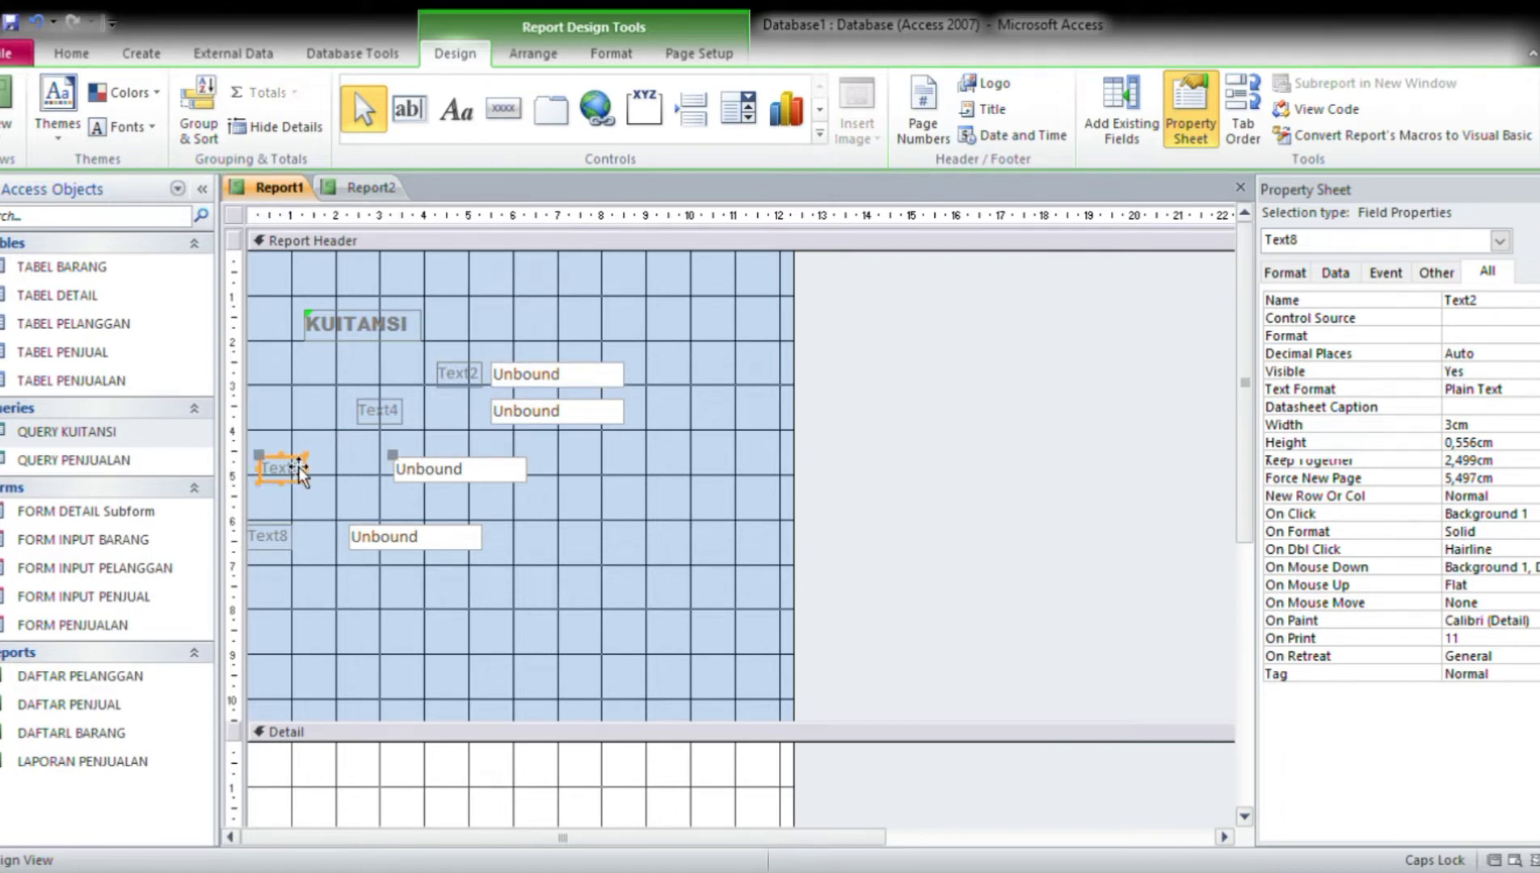
drag(299, 471, 394, 466)
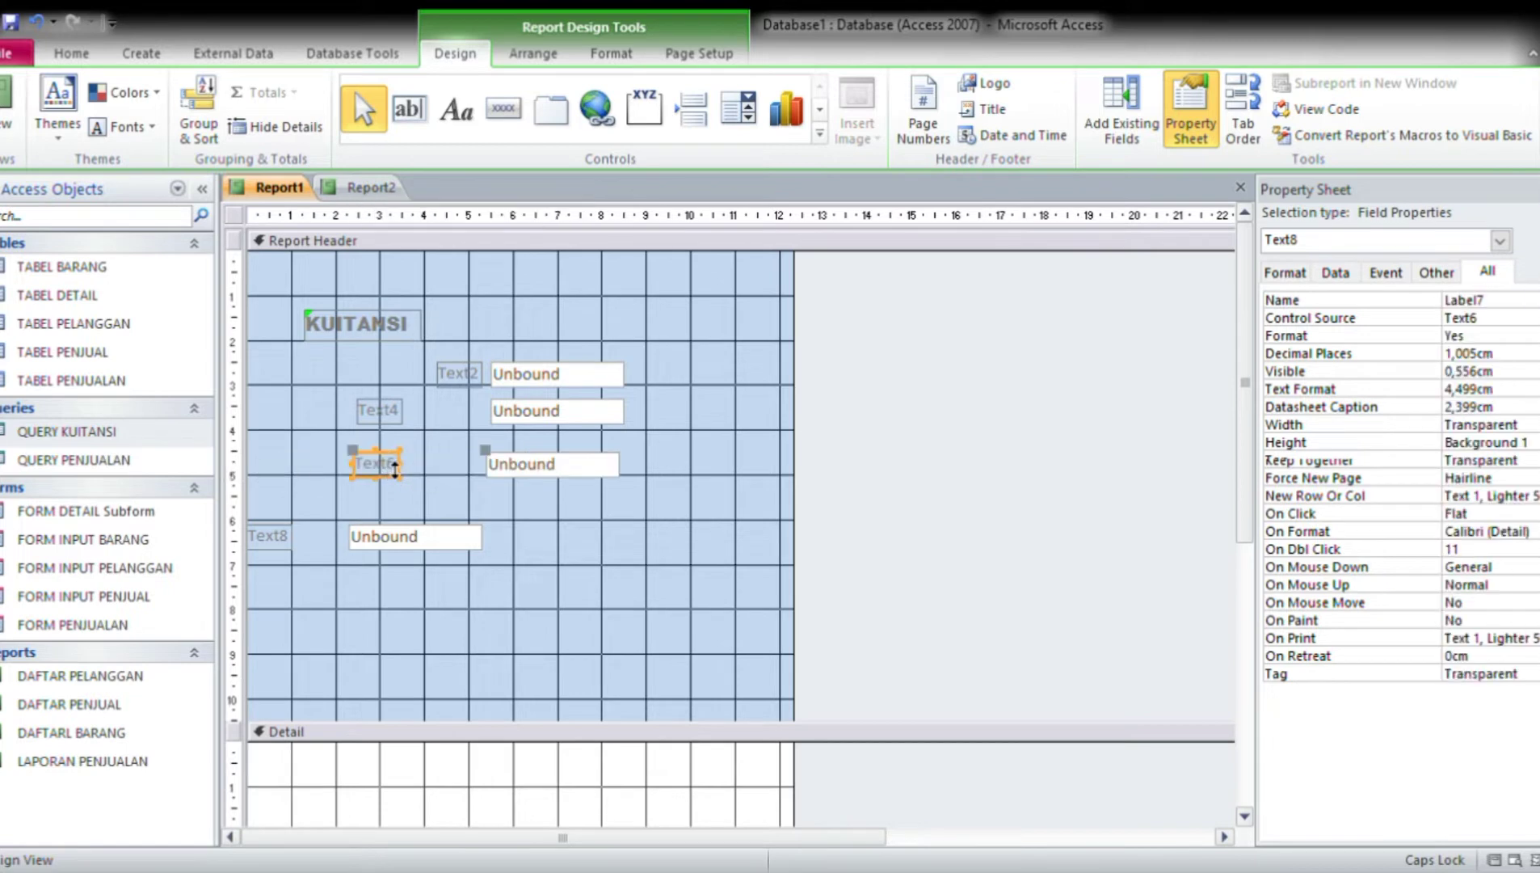
click(269, 535)
drag(284, 543, 380, 511)
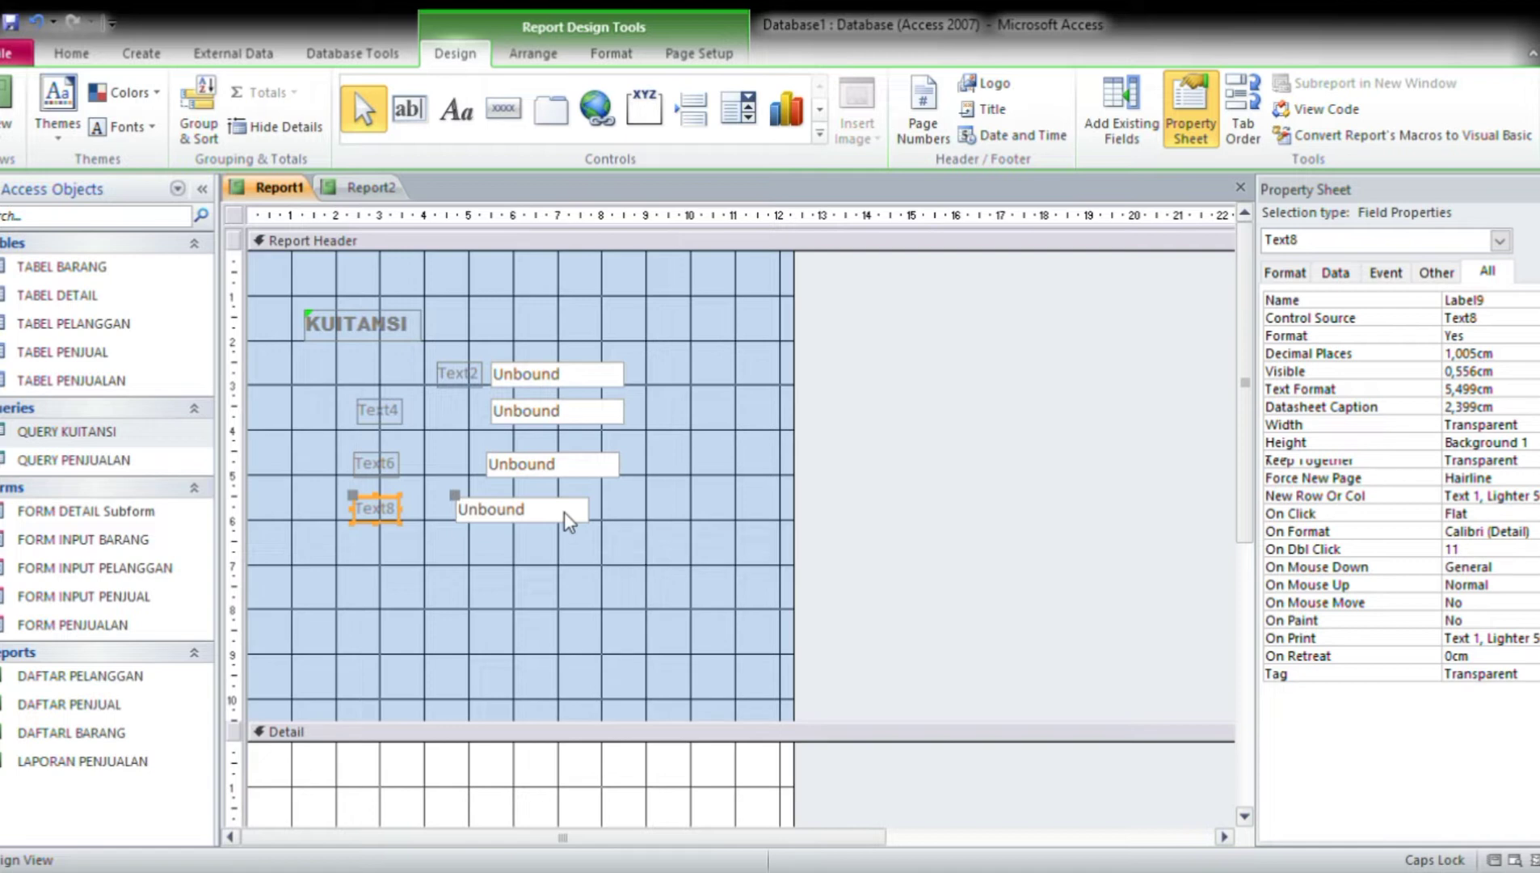
Change the caption of the first text box's label to NOTA.
click(474, 374)
click(482, 376)
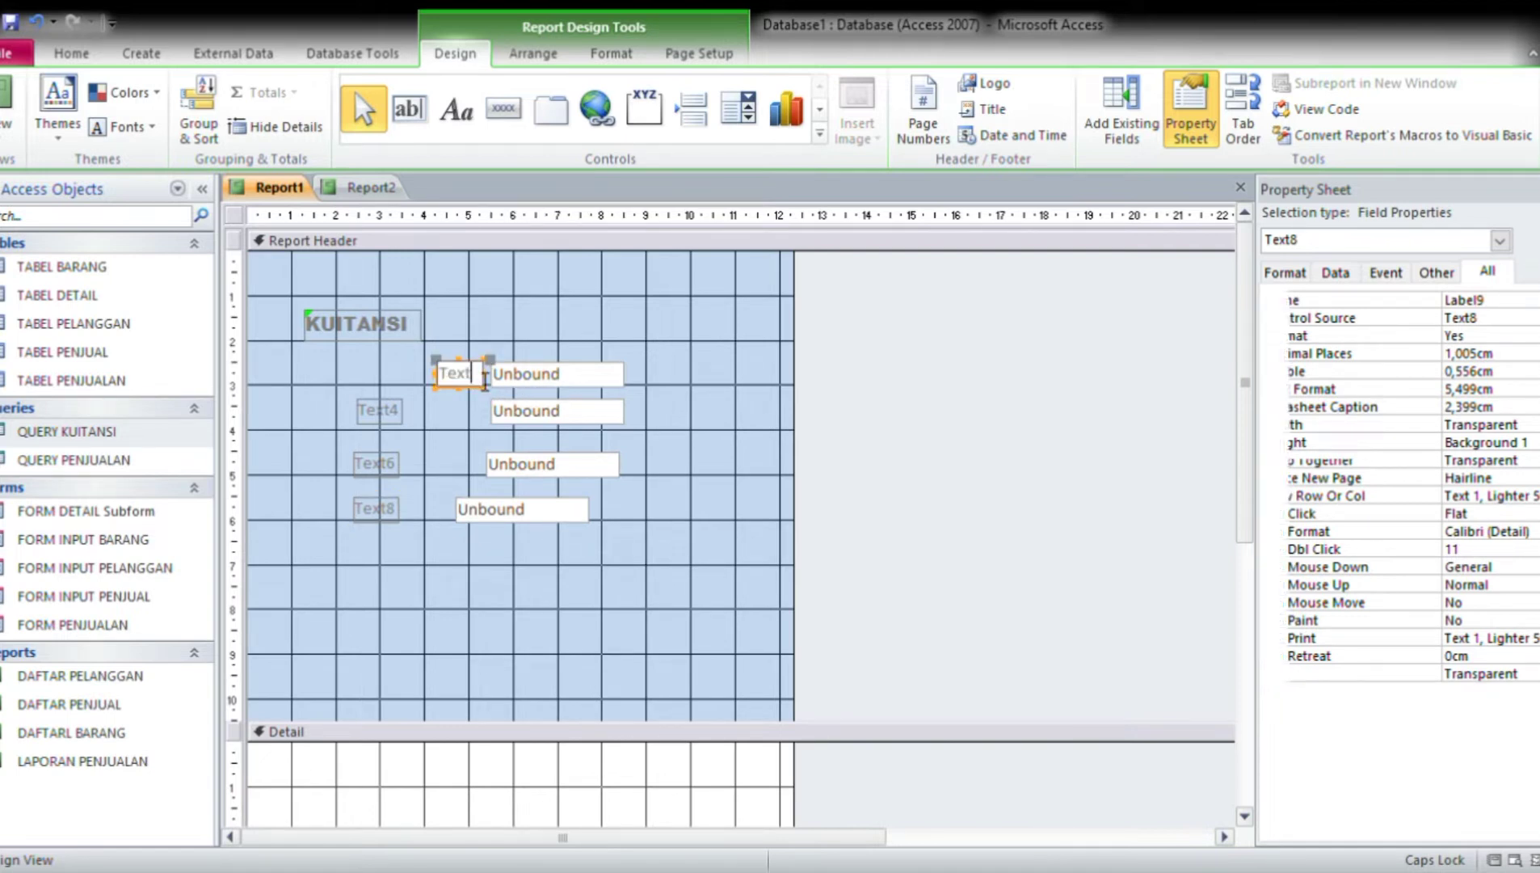
key(BackSpace)
key(BackSpace)
key(BackSpace)
key(BackSpace)
key(BackSpace)
text(NOTA)
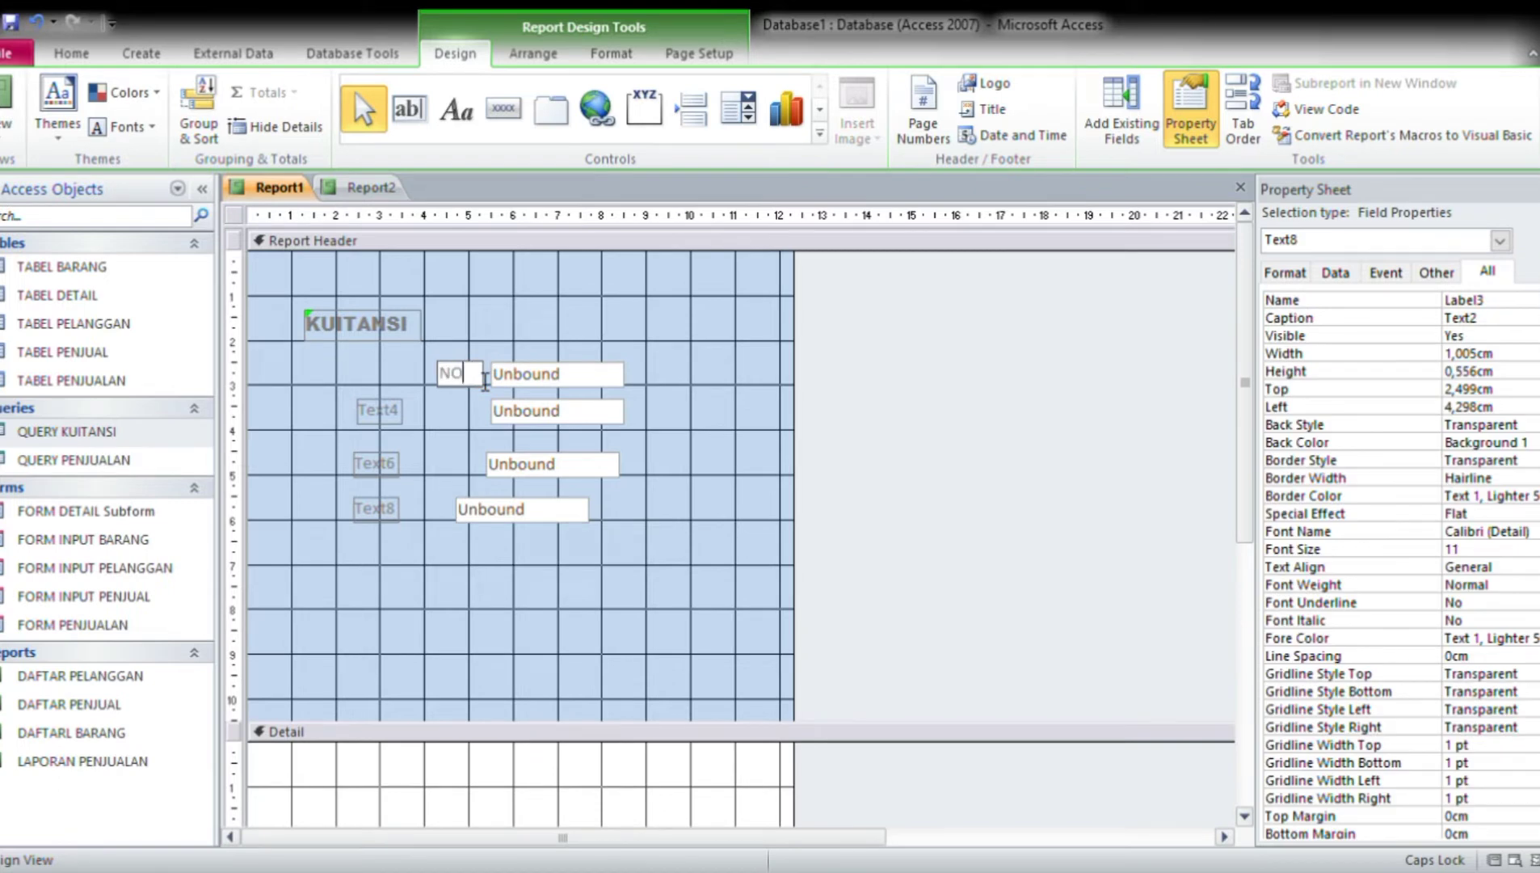
Change the caption of the second text box's label to TANGGAL JUAL.
click(398, 414)
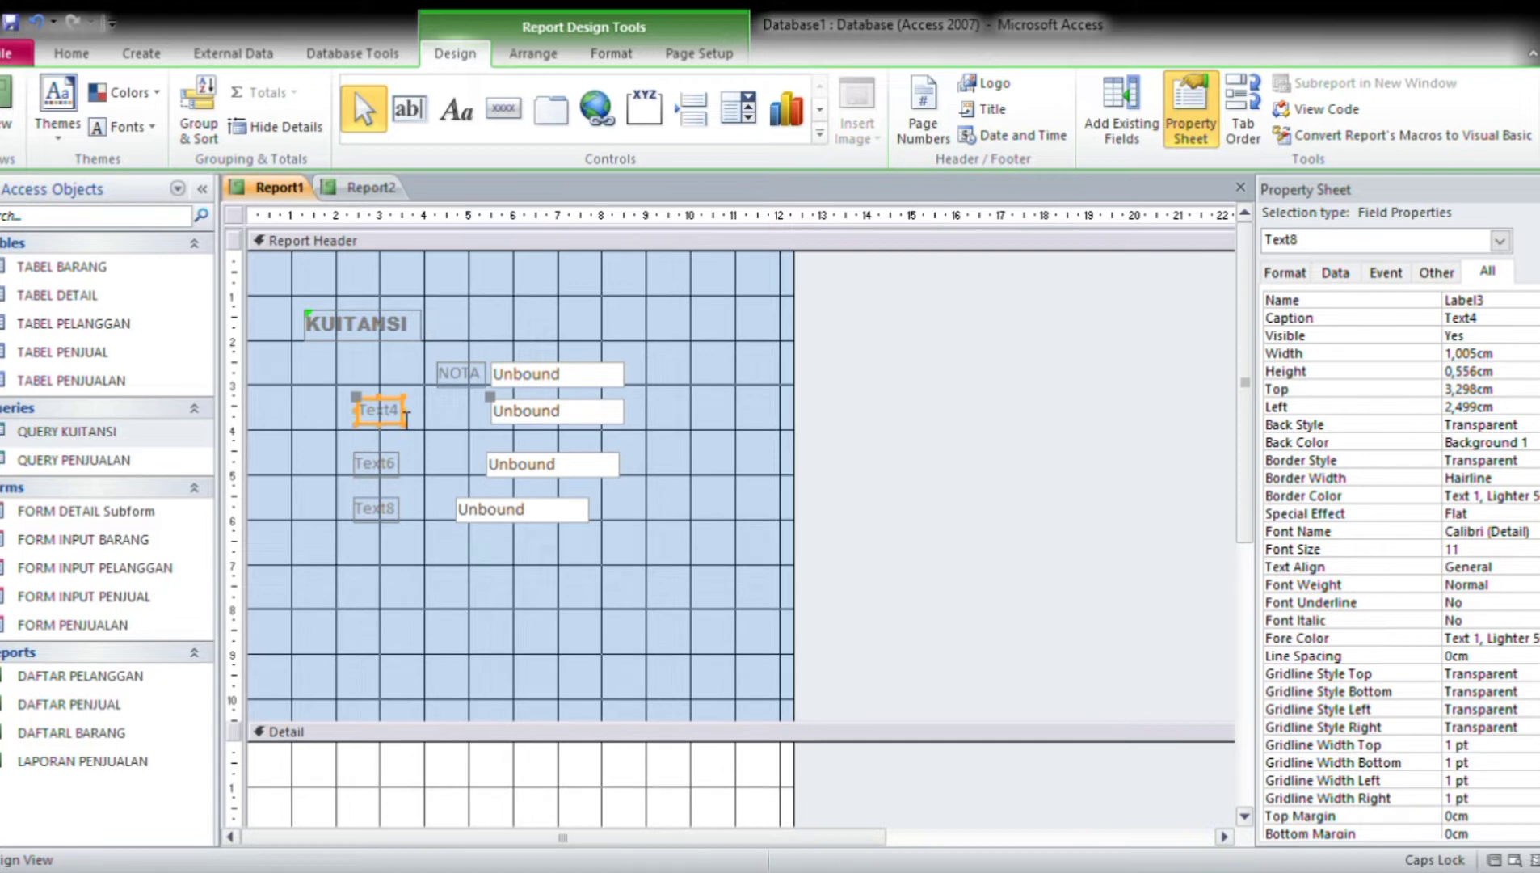
click(406, 418)
key(BackSpace)
key(BackSpace)
key(BackSpace)
key(BackSpace)
key(BackSpace)
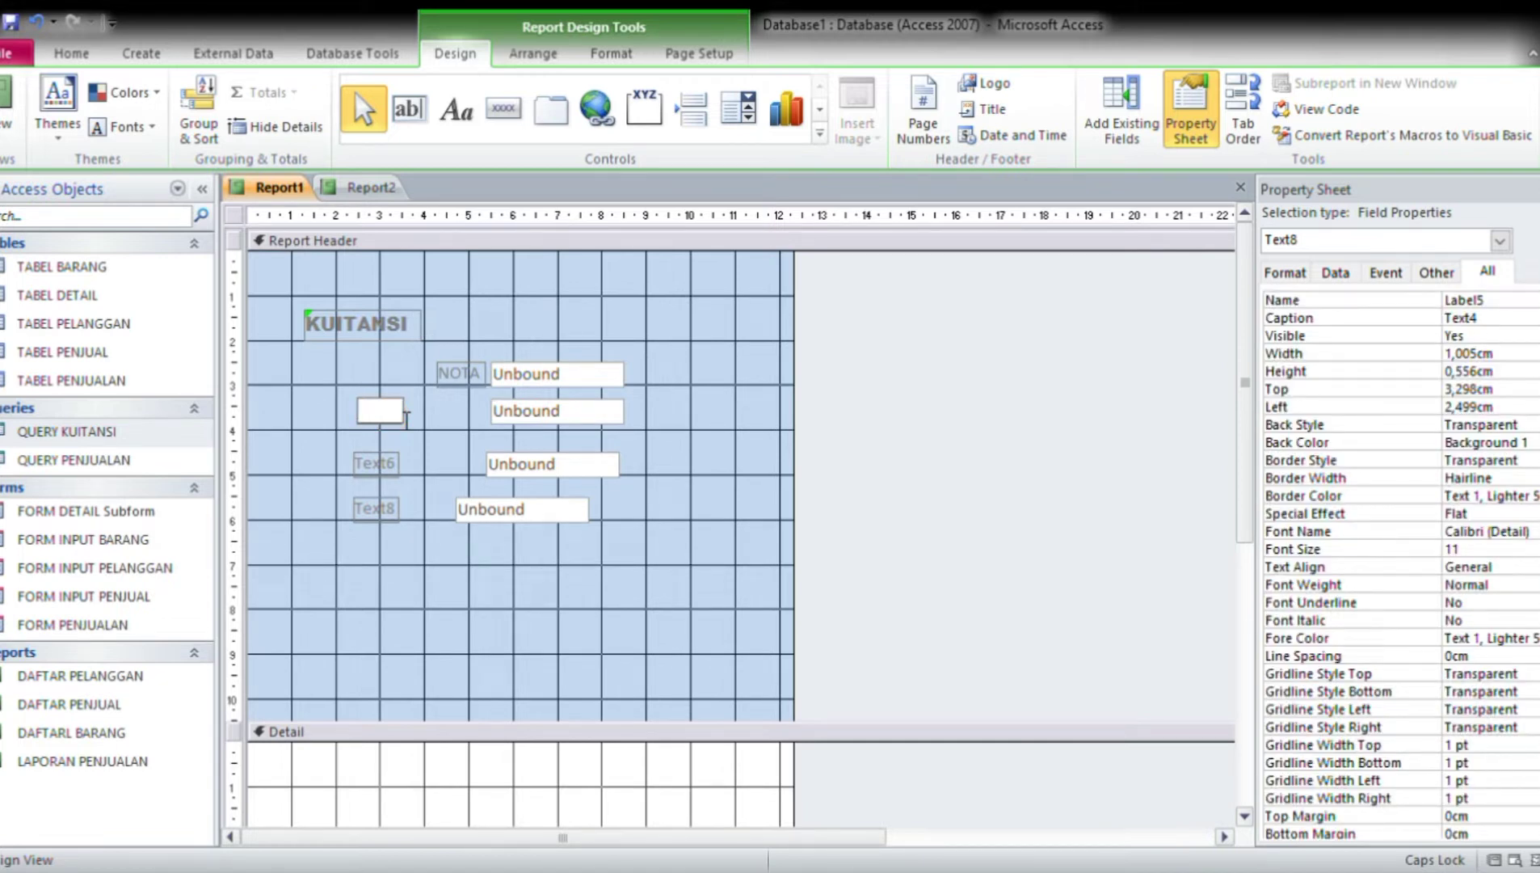
text(TANGGAL JUAL)
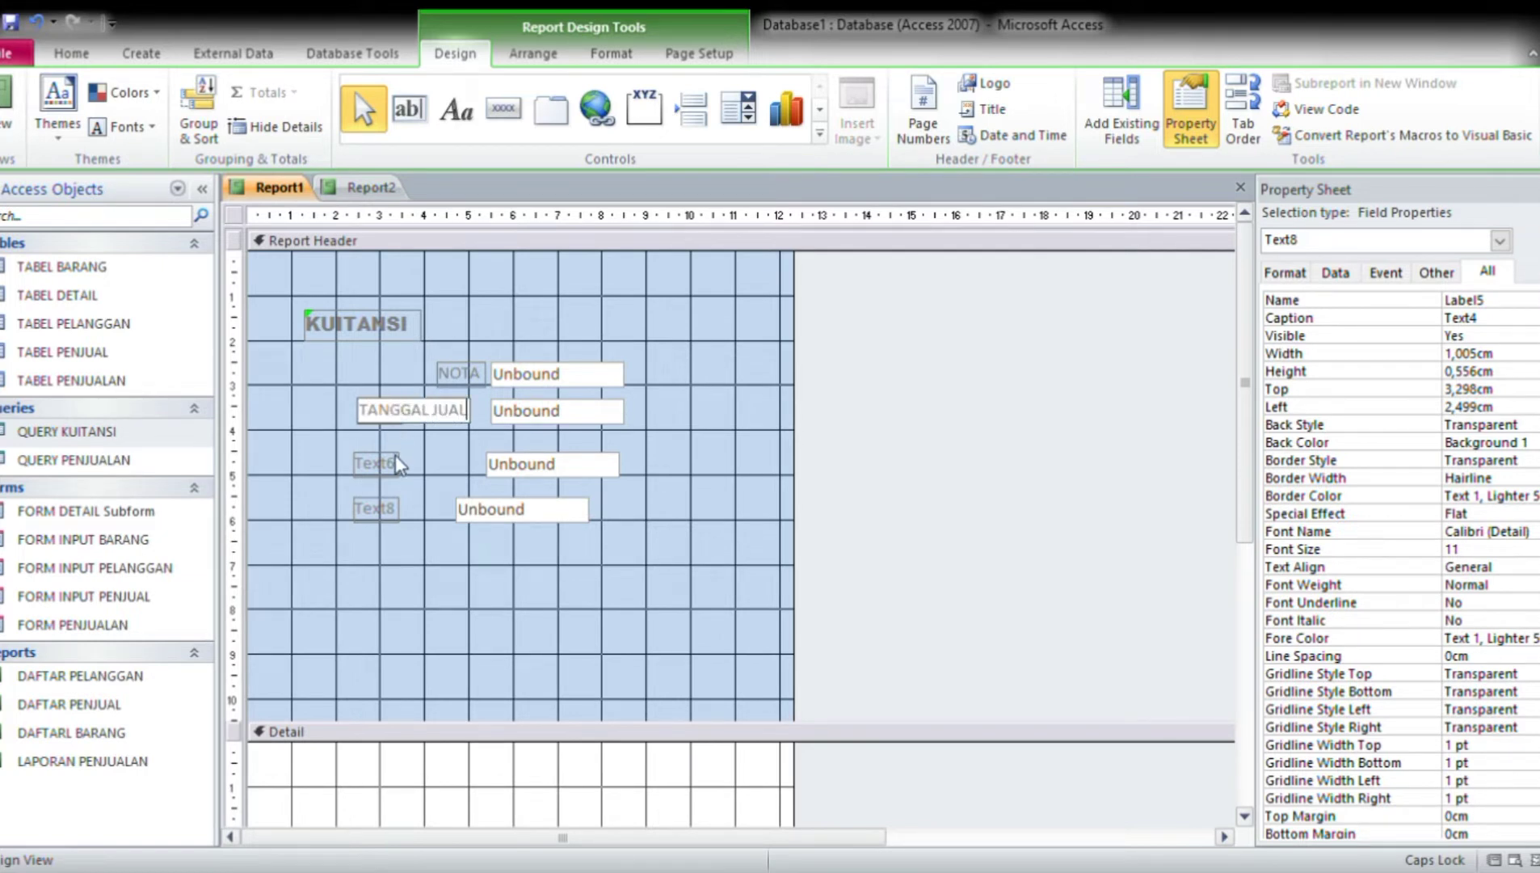
Change the caption of the third text box's label to NAMA PENJUAL.
click(398, 466)
click(404, 472)
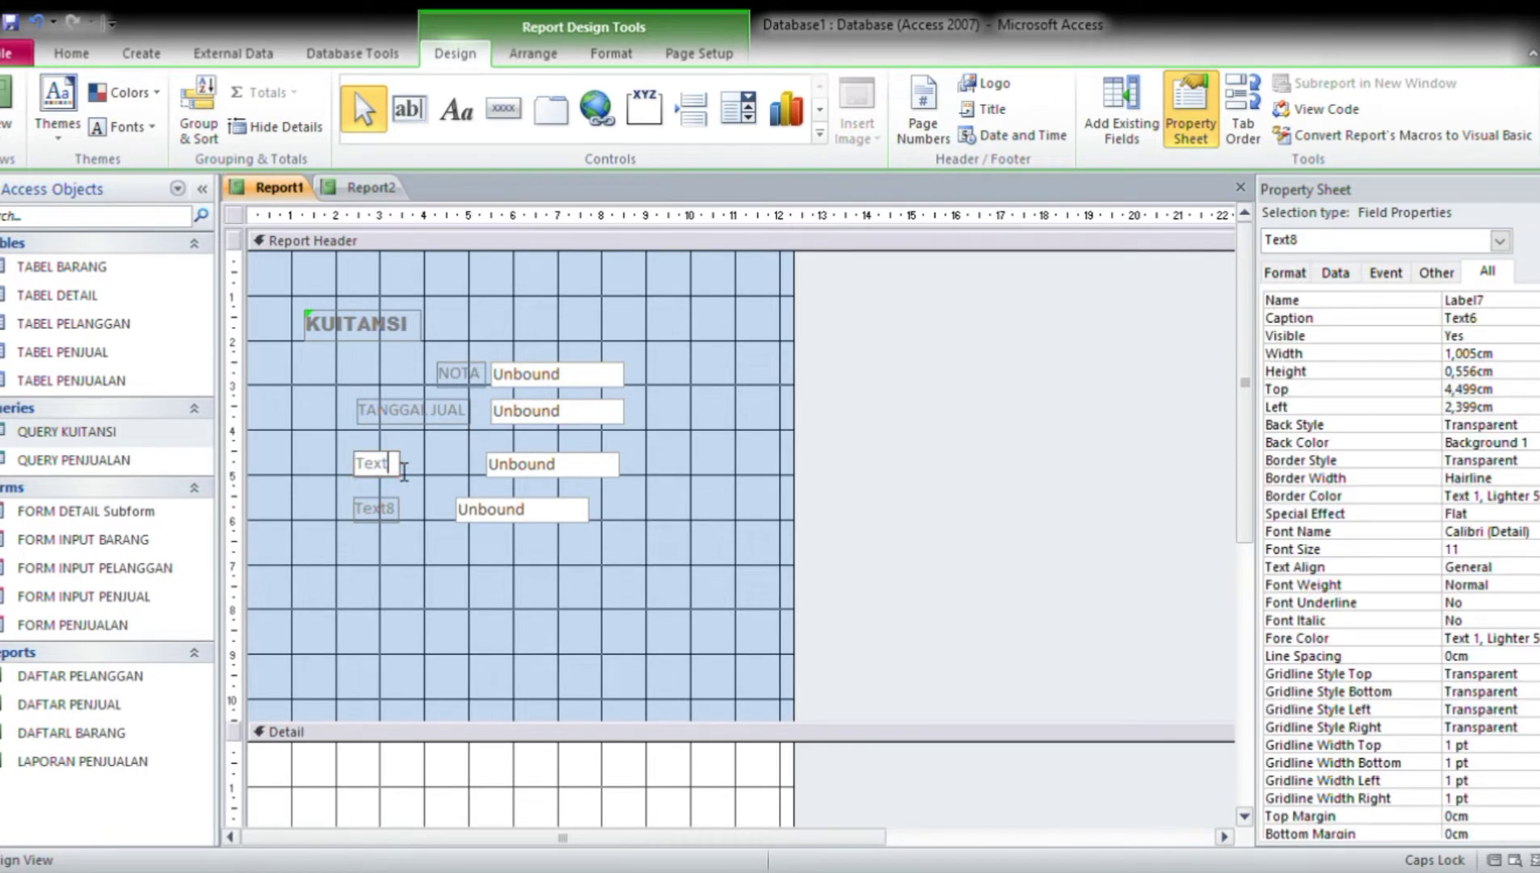
key(BackSpace)
key(BackSpace)
key(BackSpace)
key(BackSpace)
key(BackSpace)
text(NAMA PENJUAL)
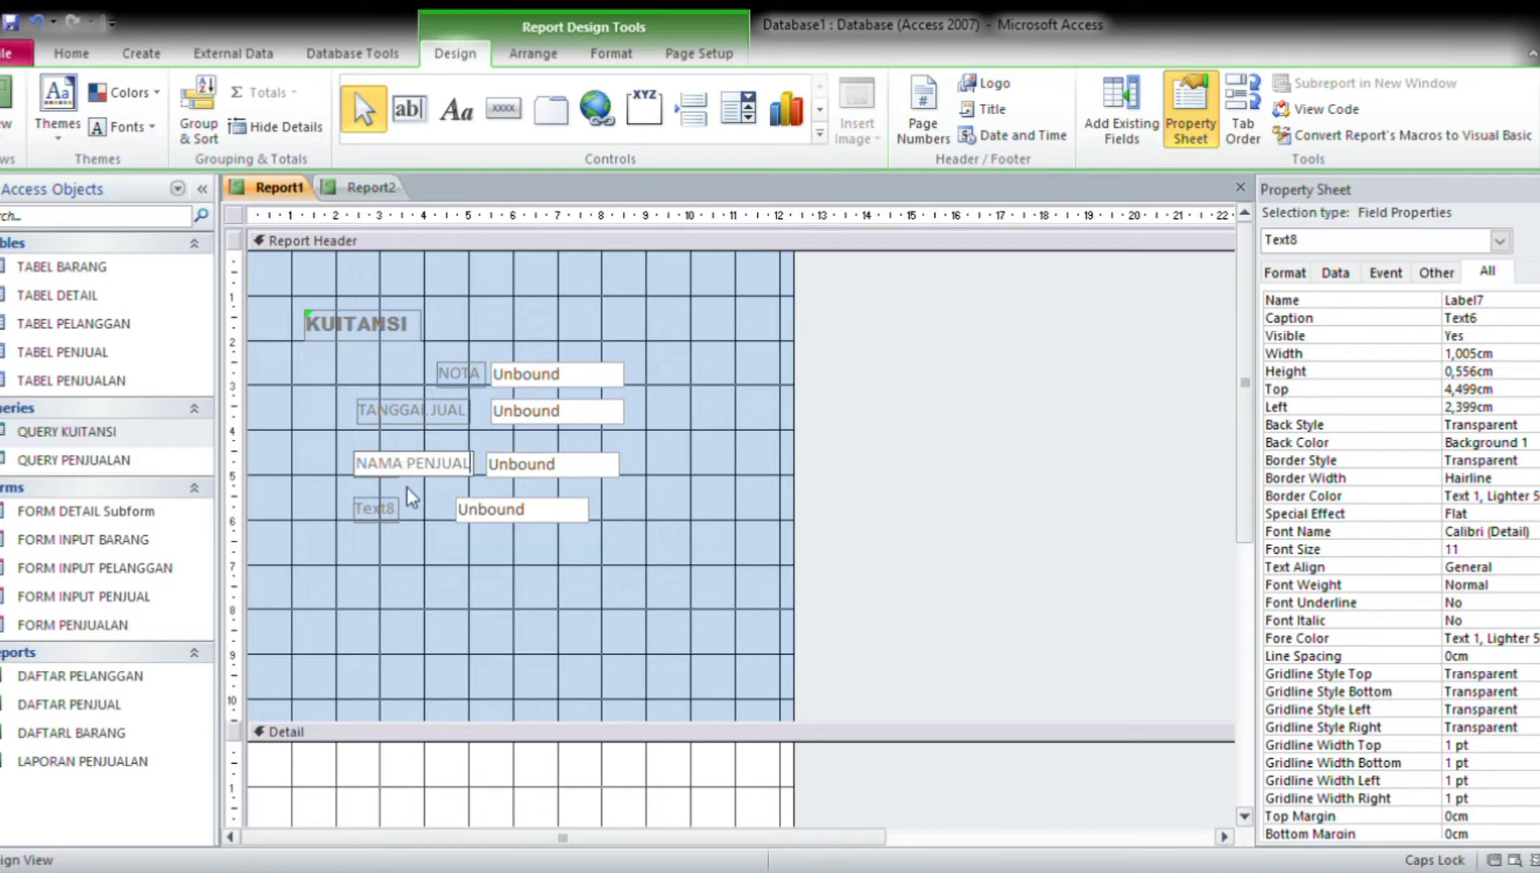
Change the caption of the fourth text box's label to NAMA PELANGGAN.
click(392, 507)
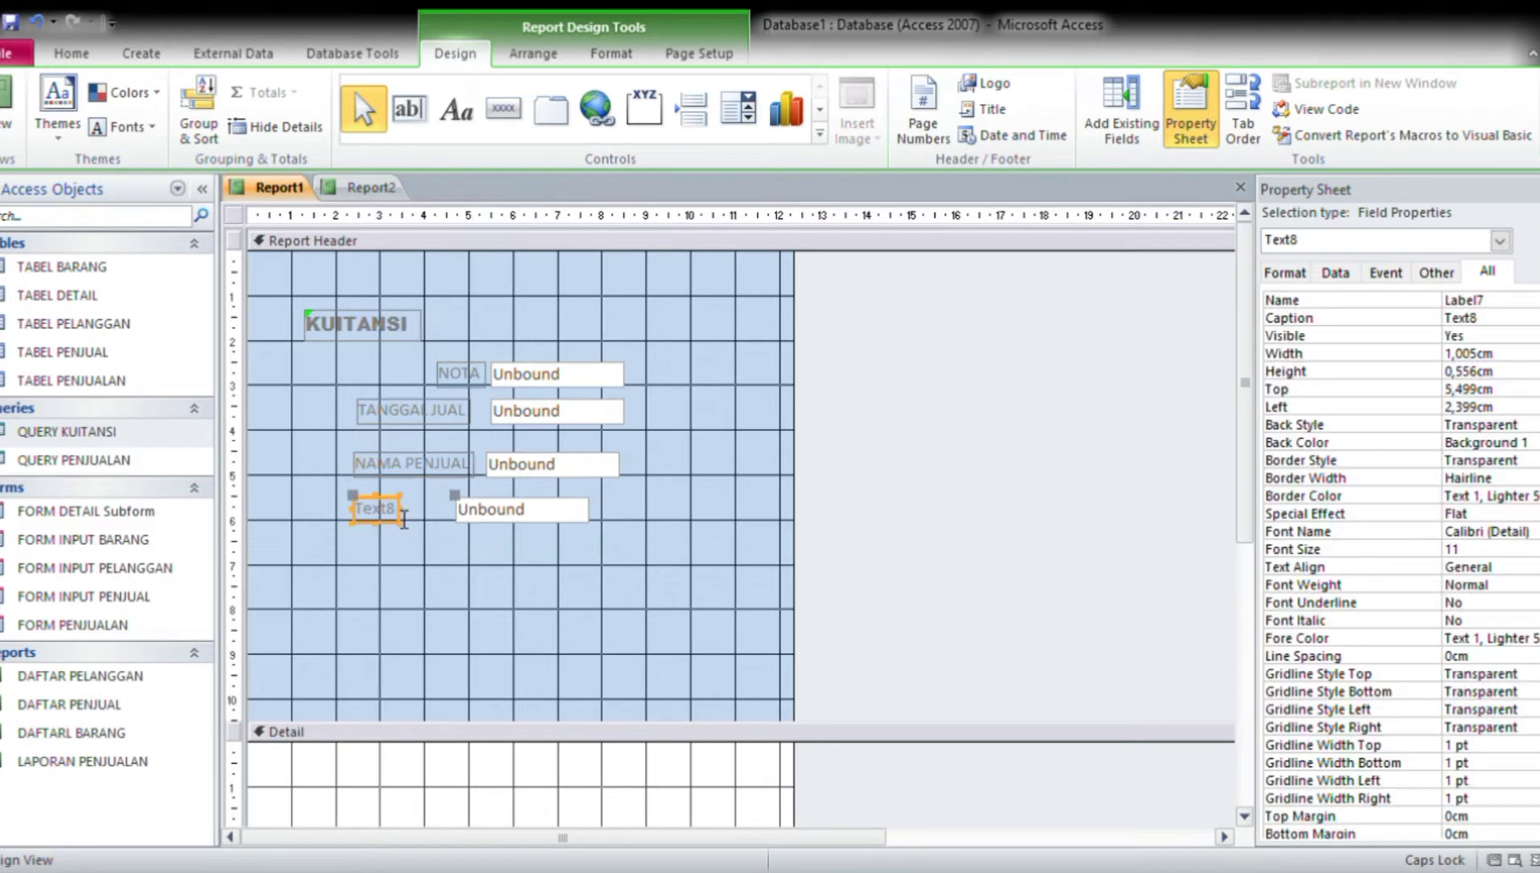
click(402, 509)
key(BackSpace)
key(BackSpace)
key(BackSpace)
key(BackSpace)
key(BackSpace)
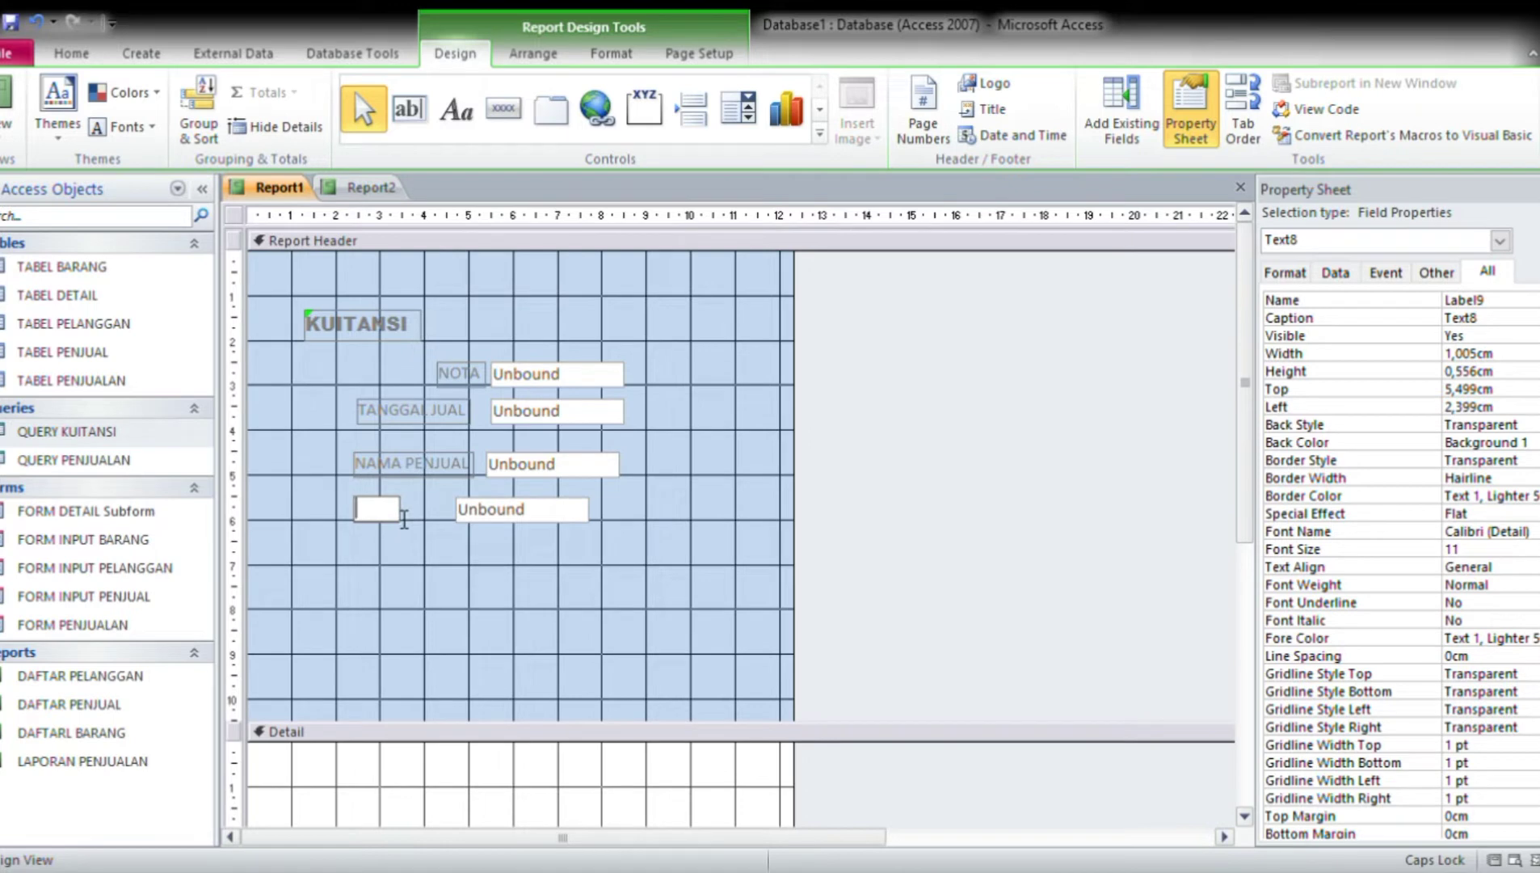
text(NAMA PELANGGAN)
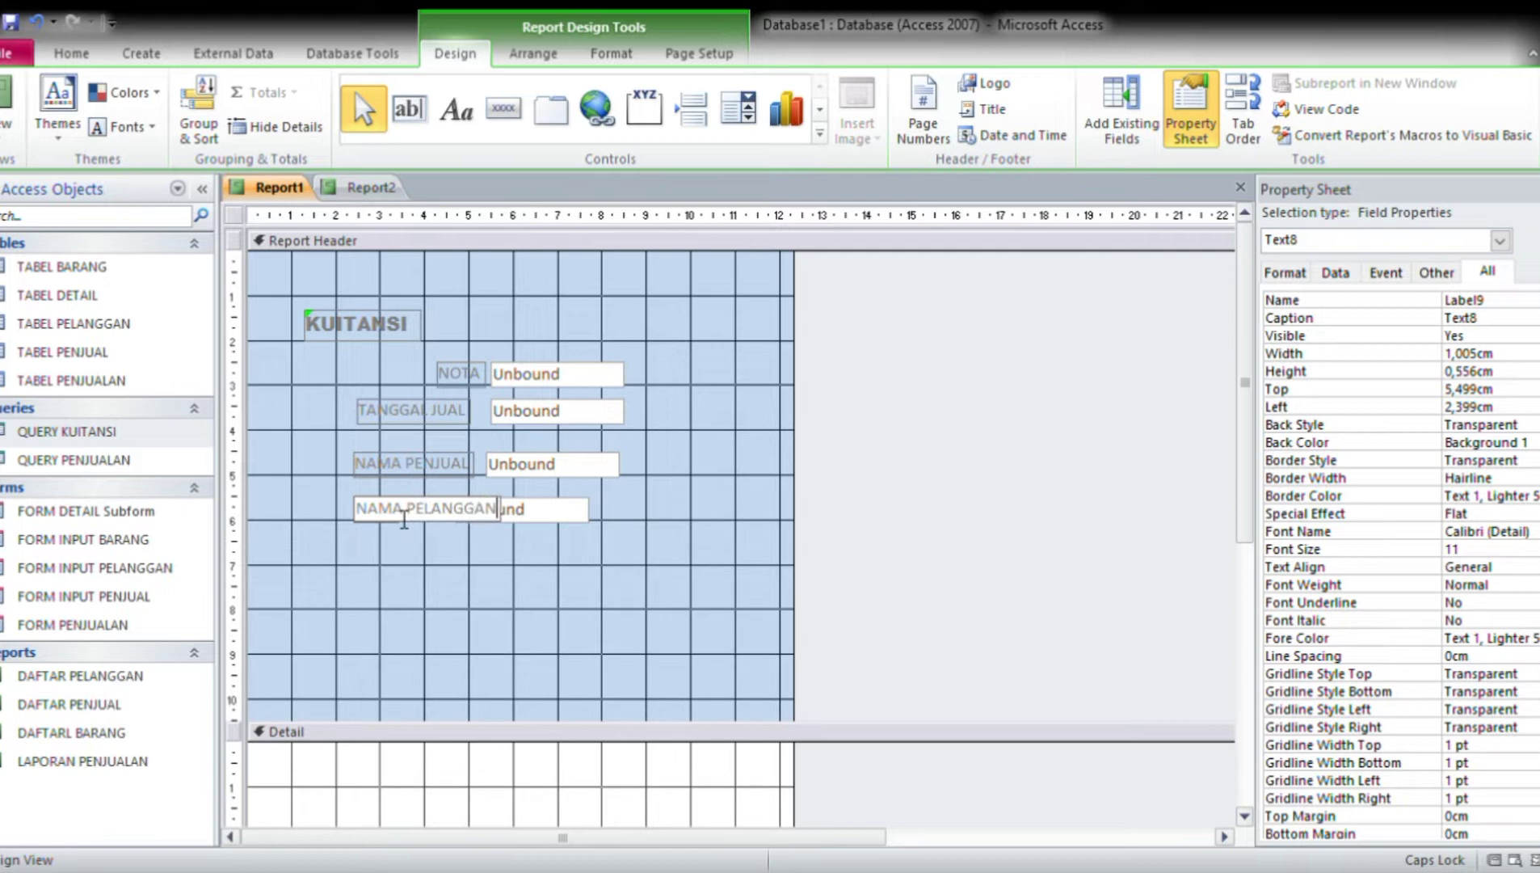
click(602, 566)
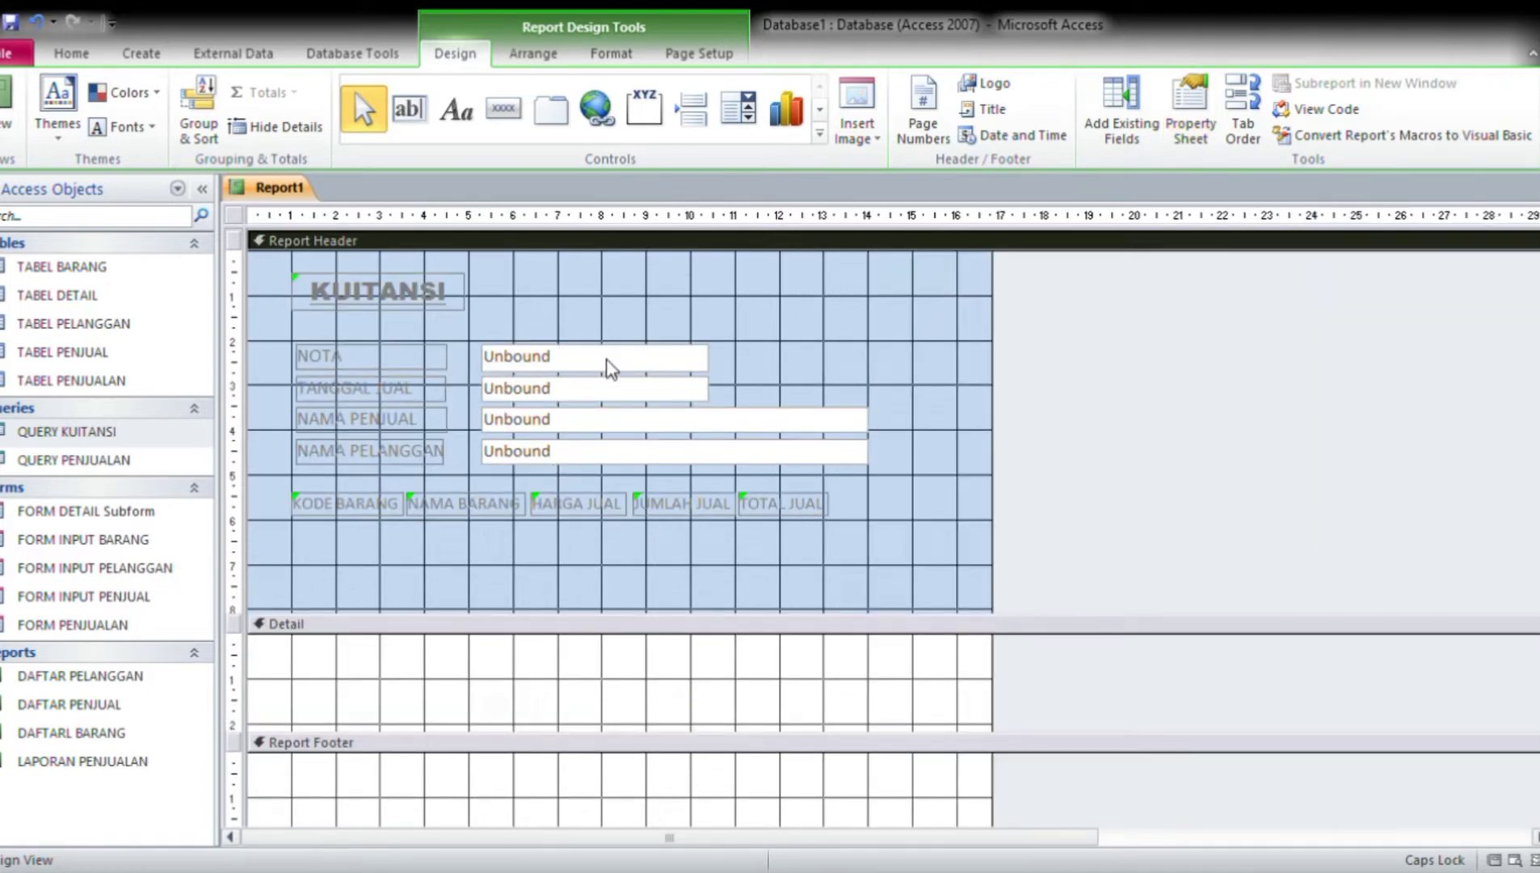
click(331, 502)
click(485, 503)
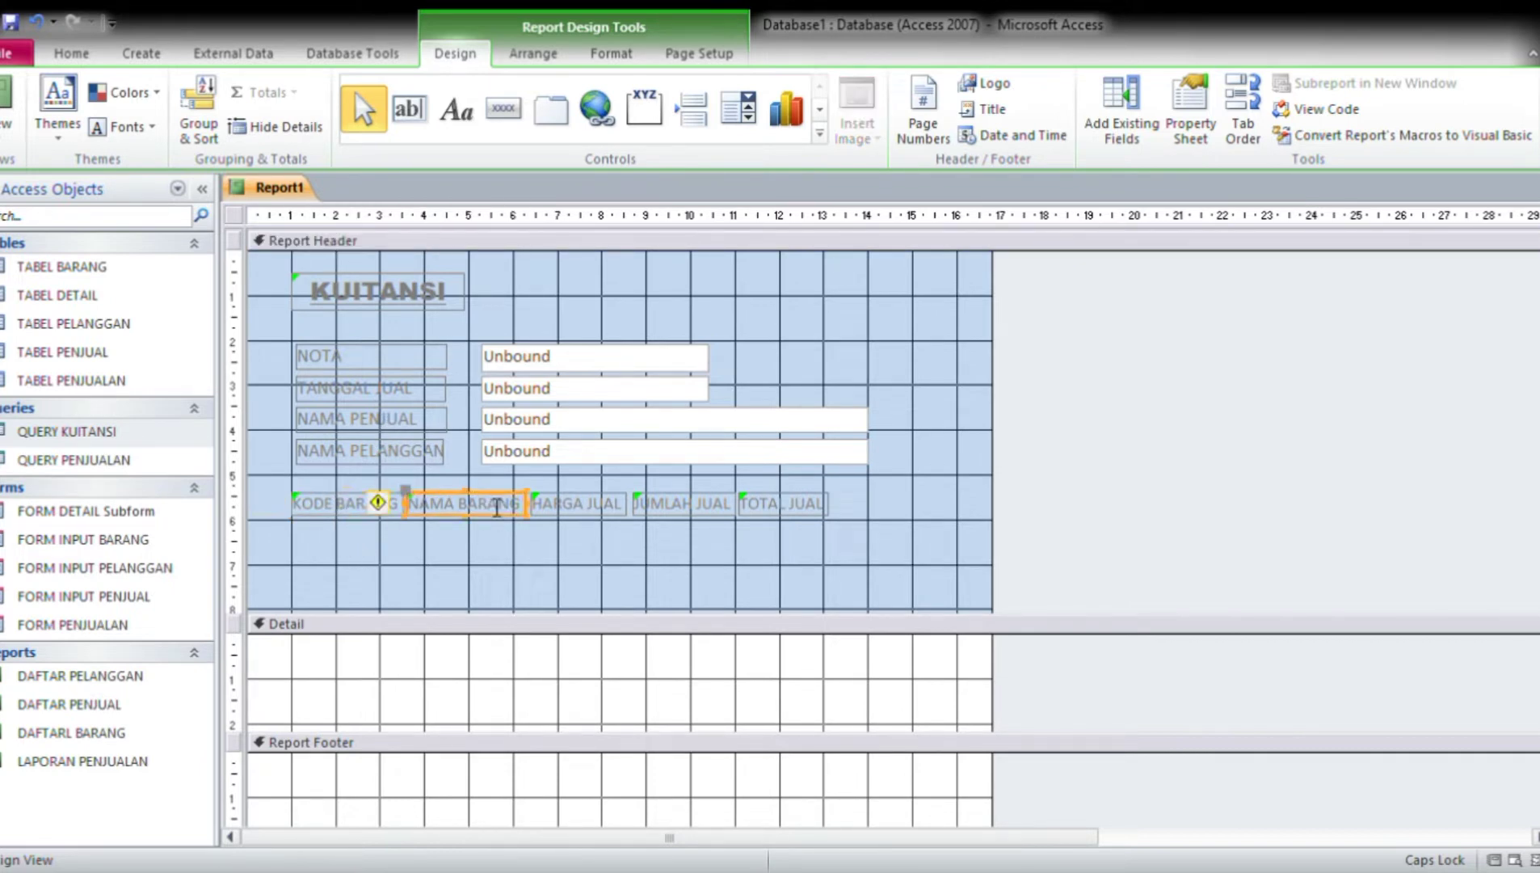
click(561, 504)
click(662, 505)
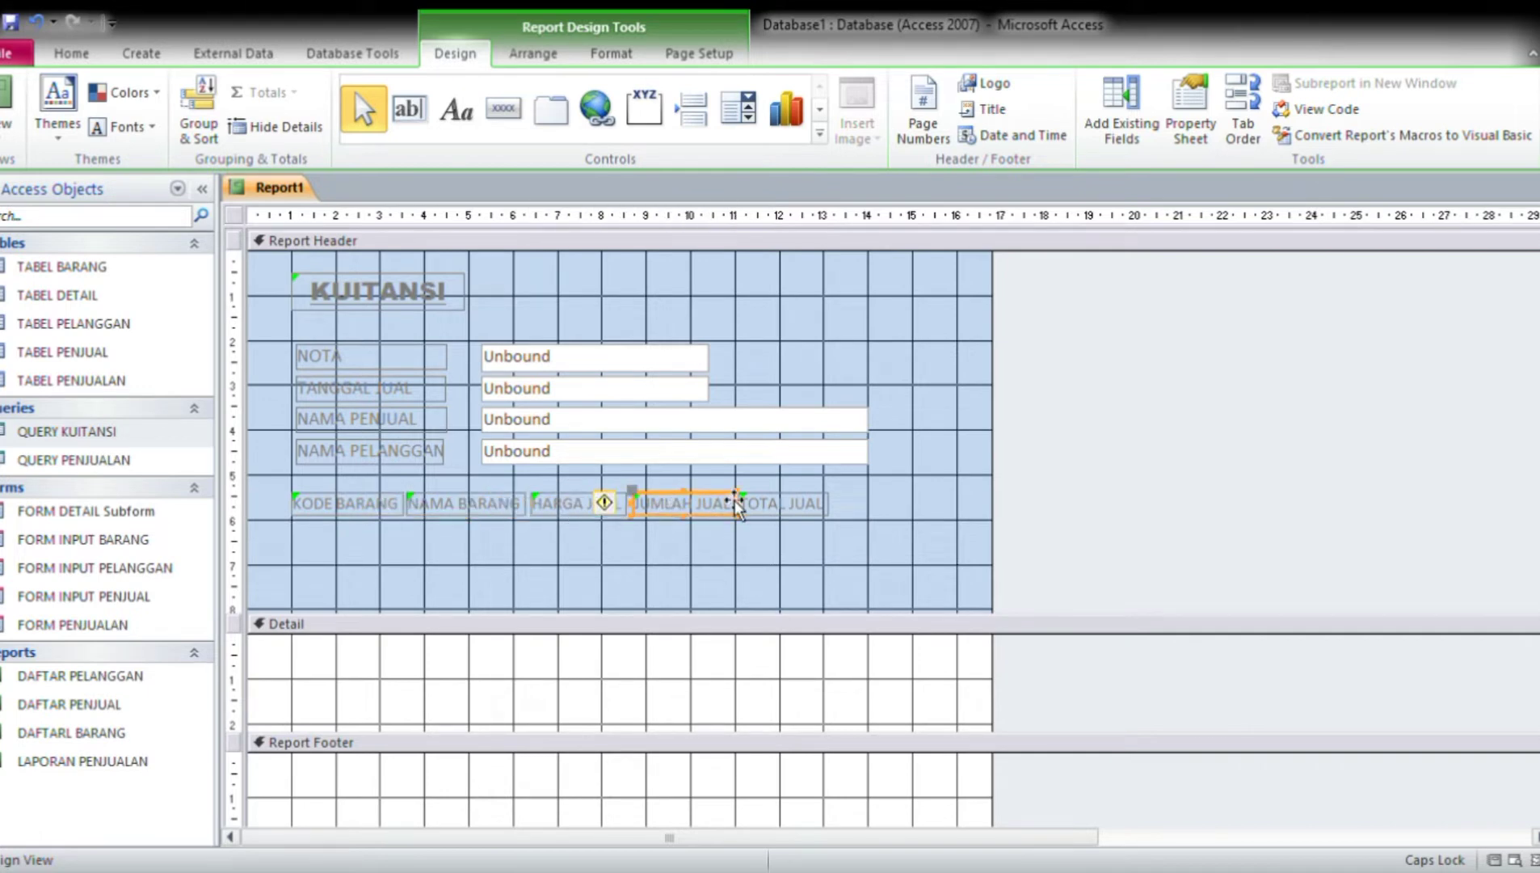
click(767, 505)
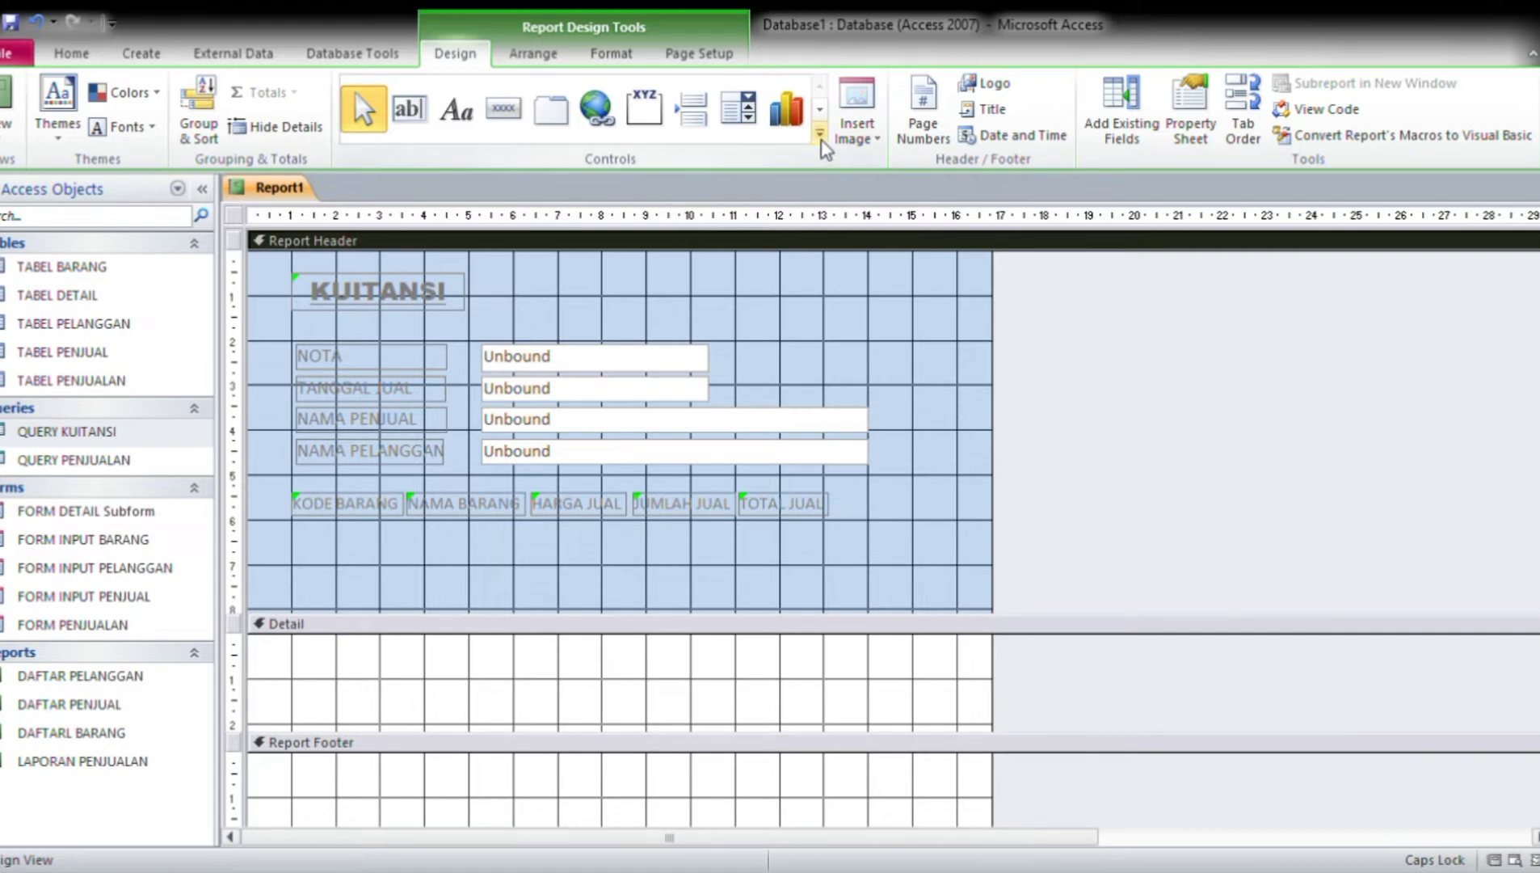
Draw a horizontal line about 12 cm long just above the KODE BARANG to TOTAL JUAL column headings.
click(373, 164)
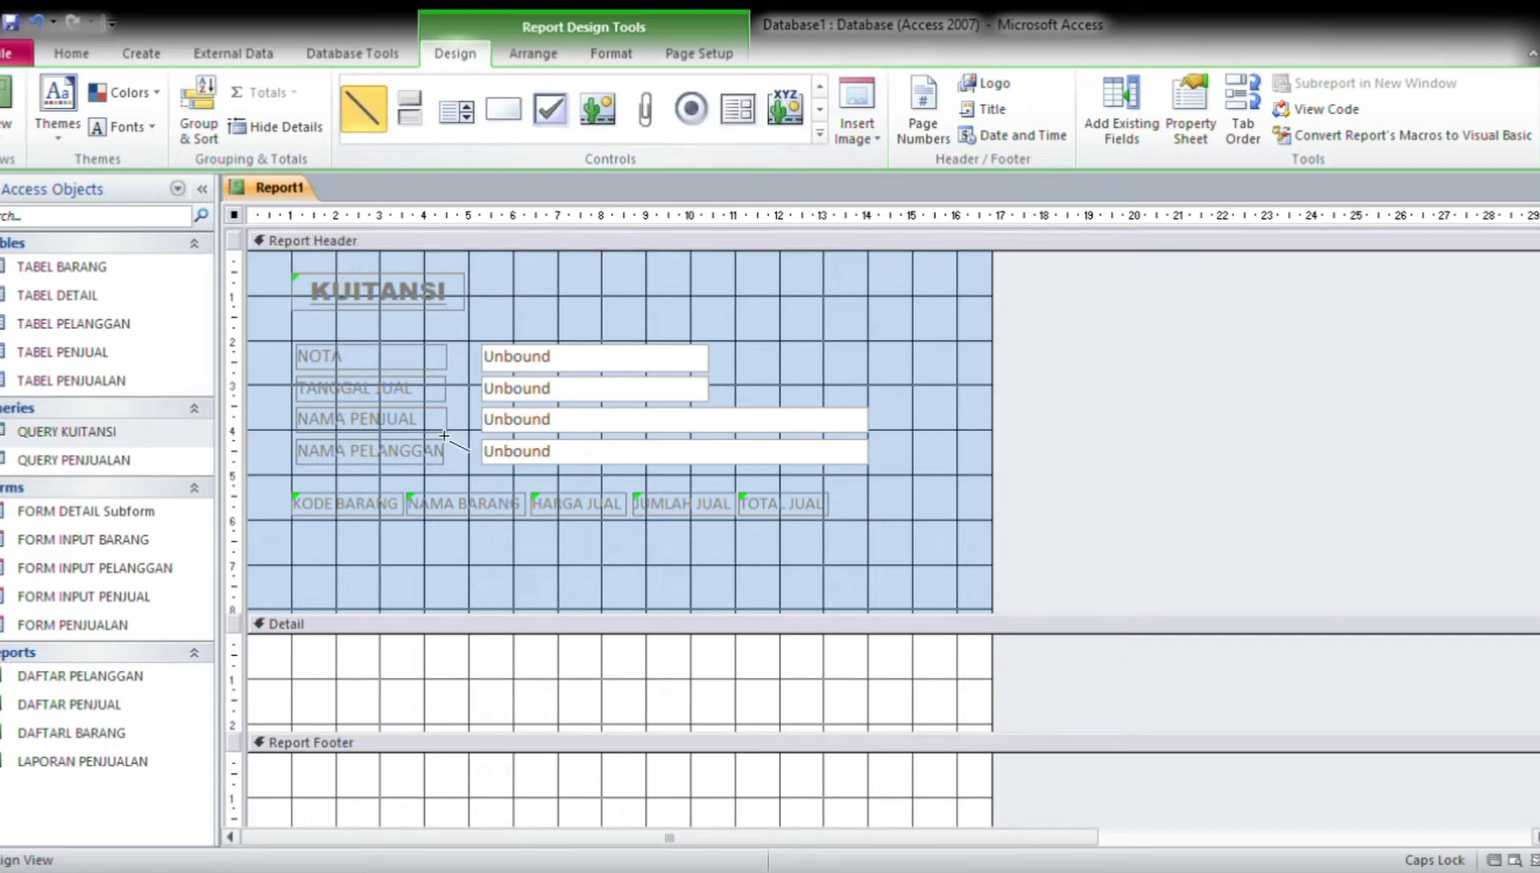
click(291, 482)
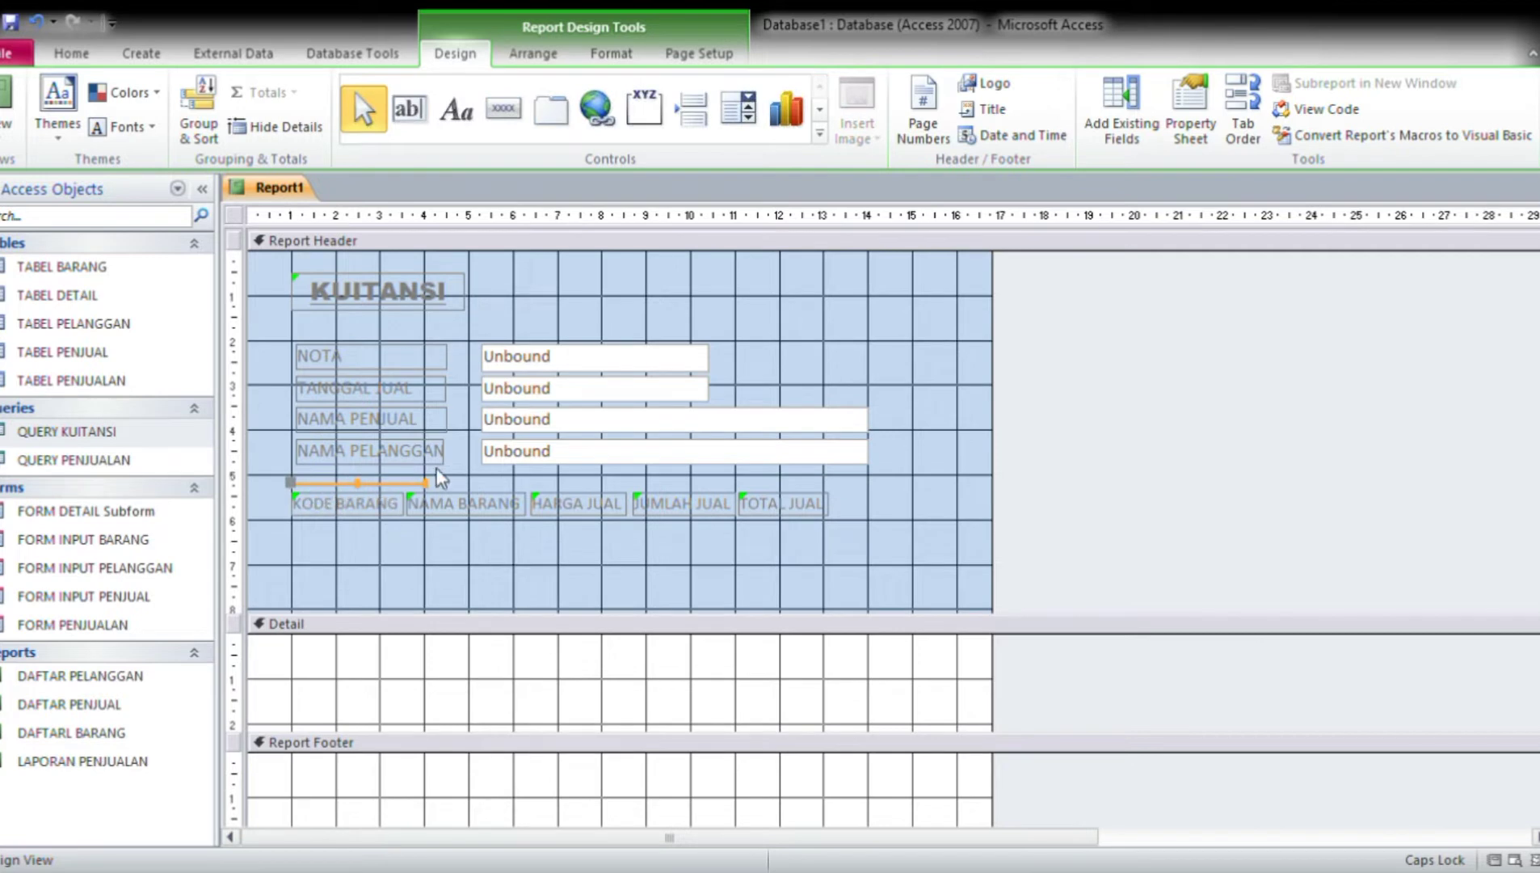
drag(428, 485, 841, 502)
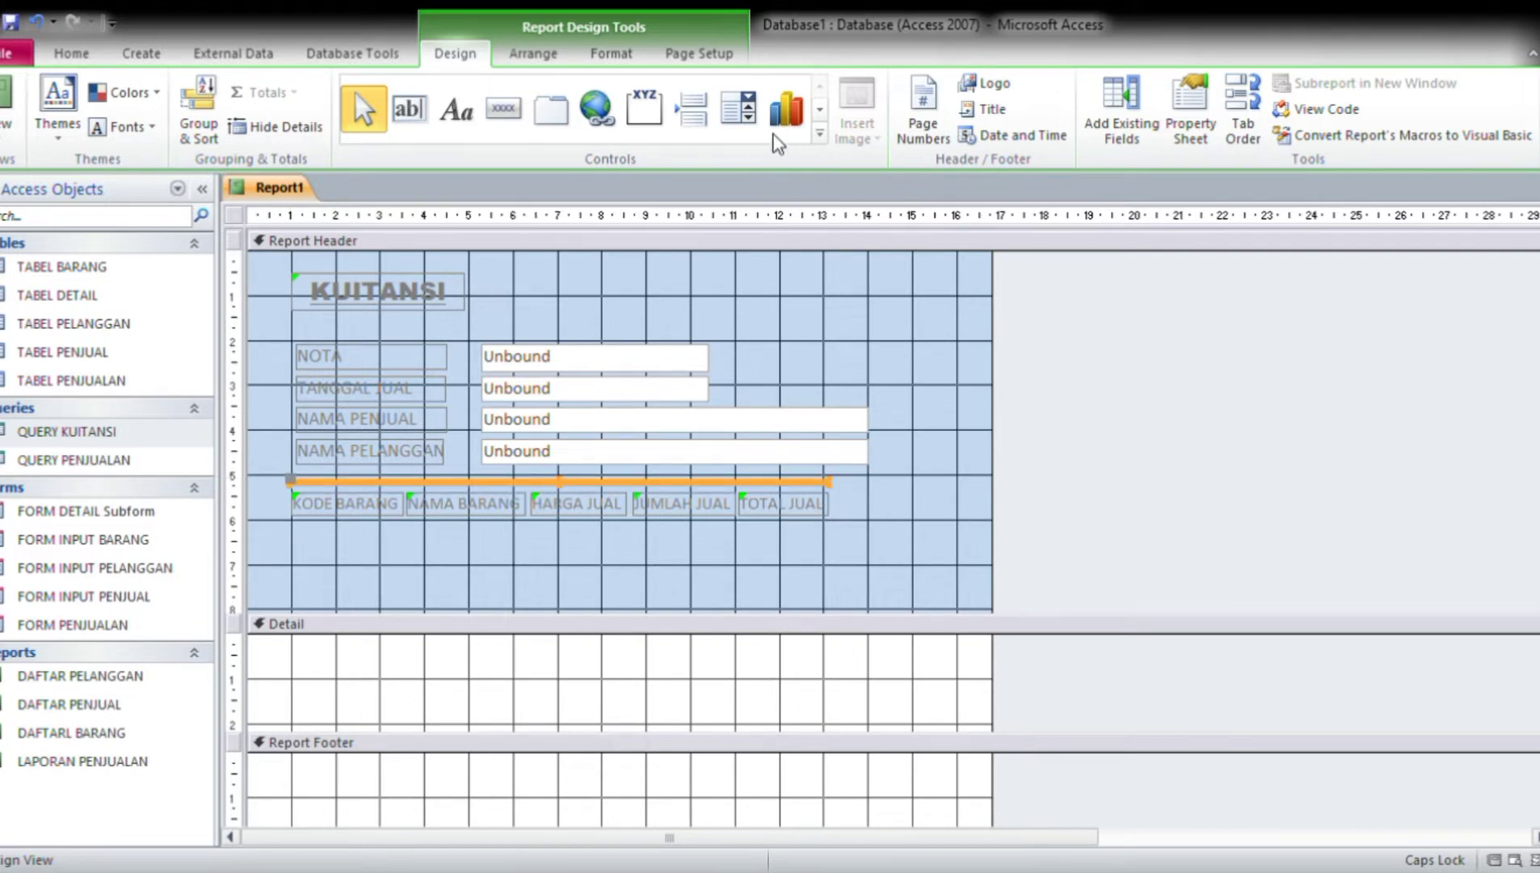
Draw a second horizontal line about 12 cm long just below the KODE BARANG to TOTAL JUAL column headings.
click(362, 159)
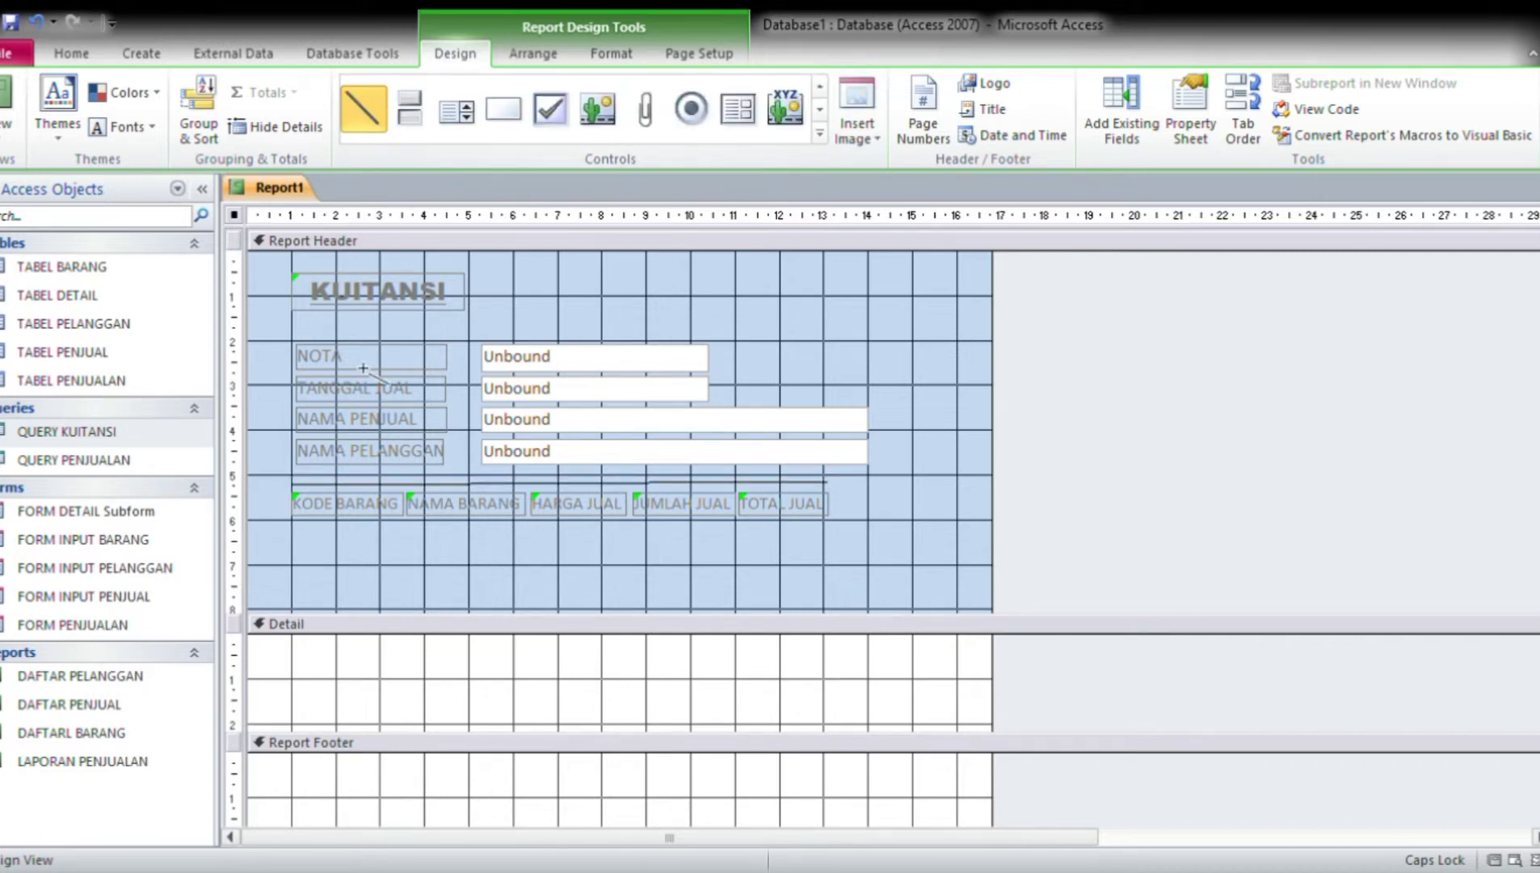
click(301, 528)
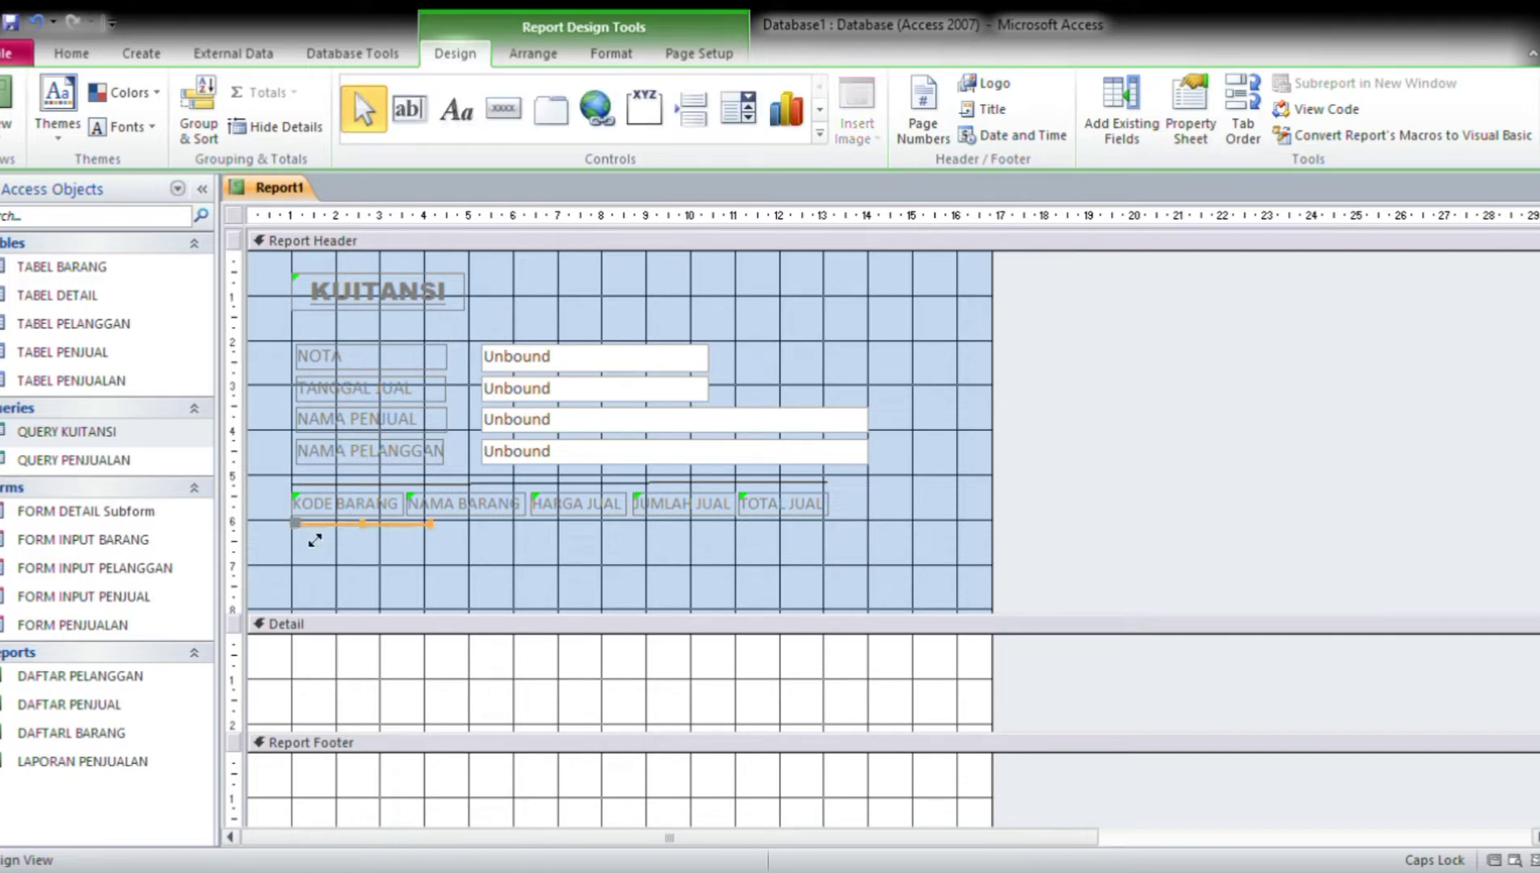
drag(446, 539, 827, 530)
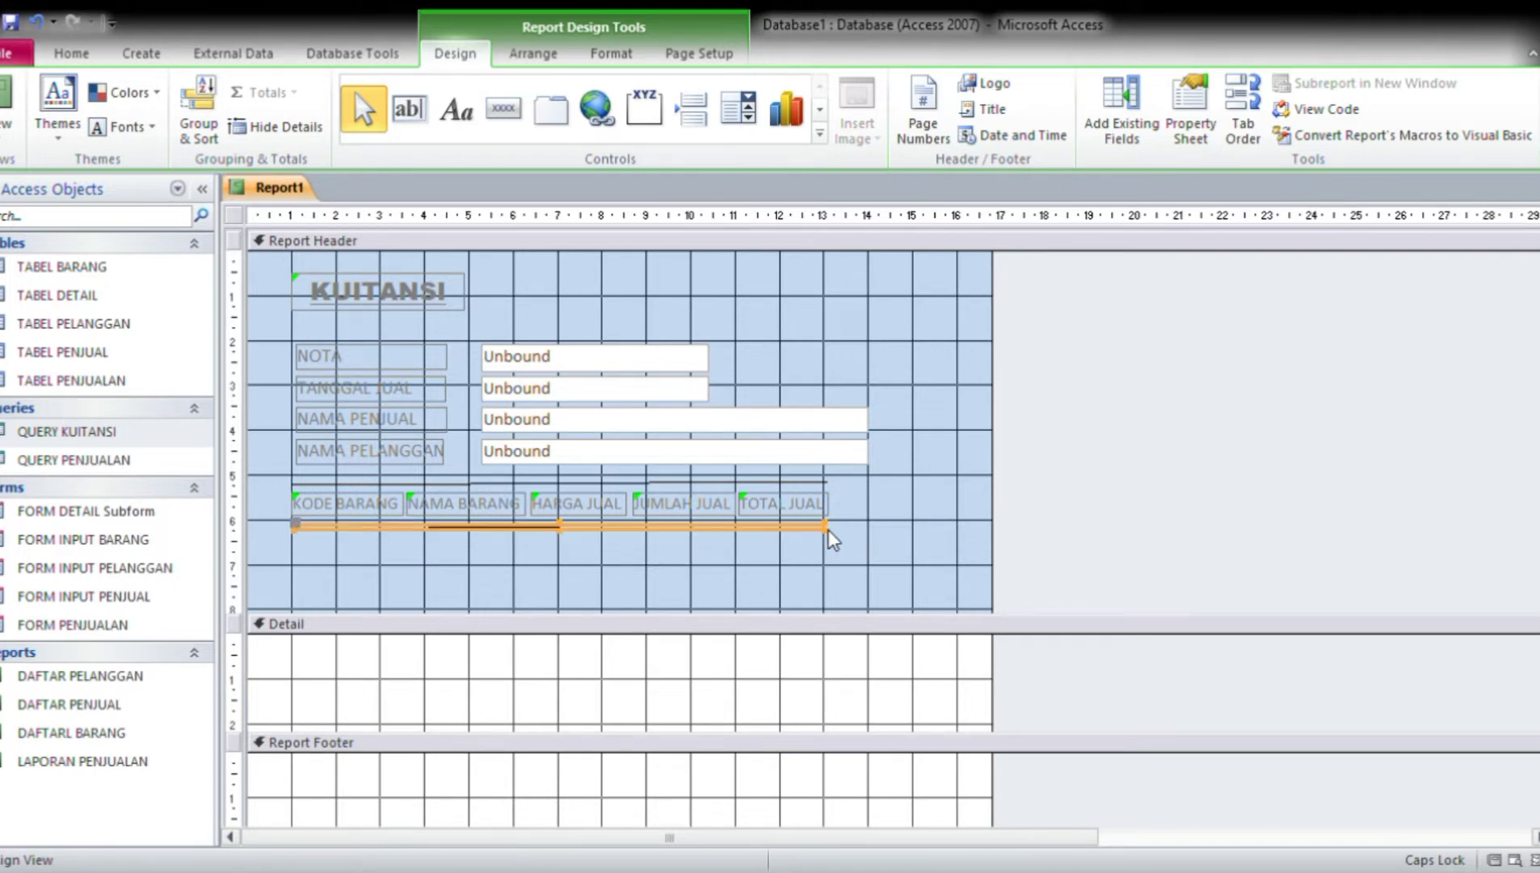
click(798, 582)
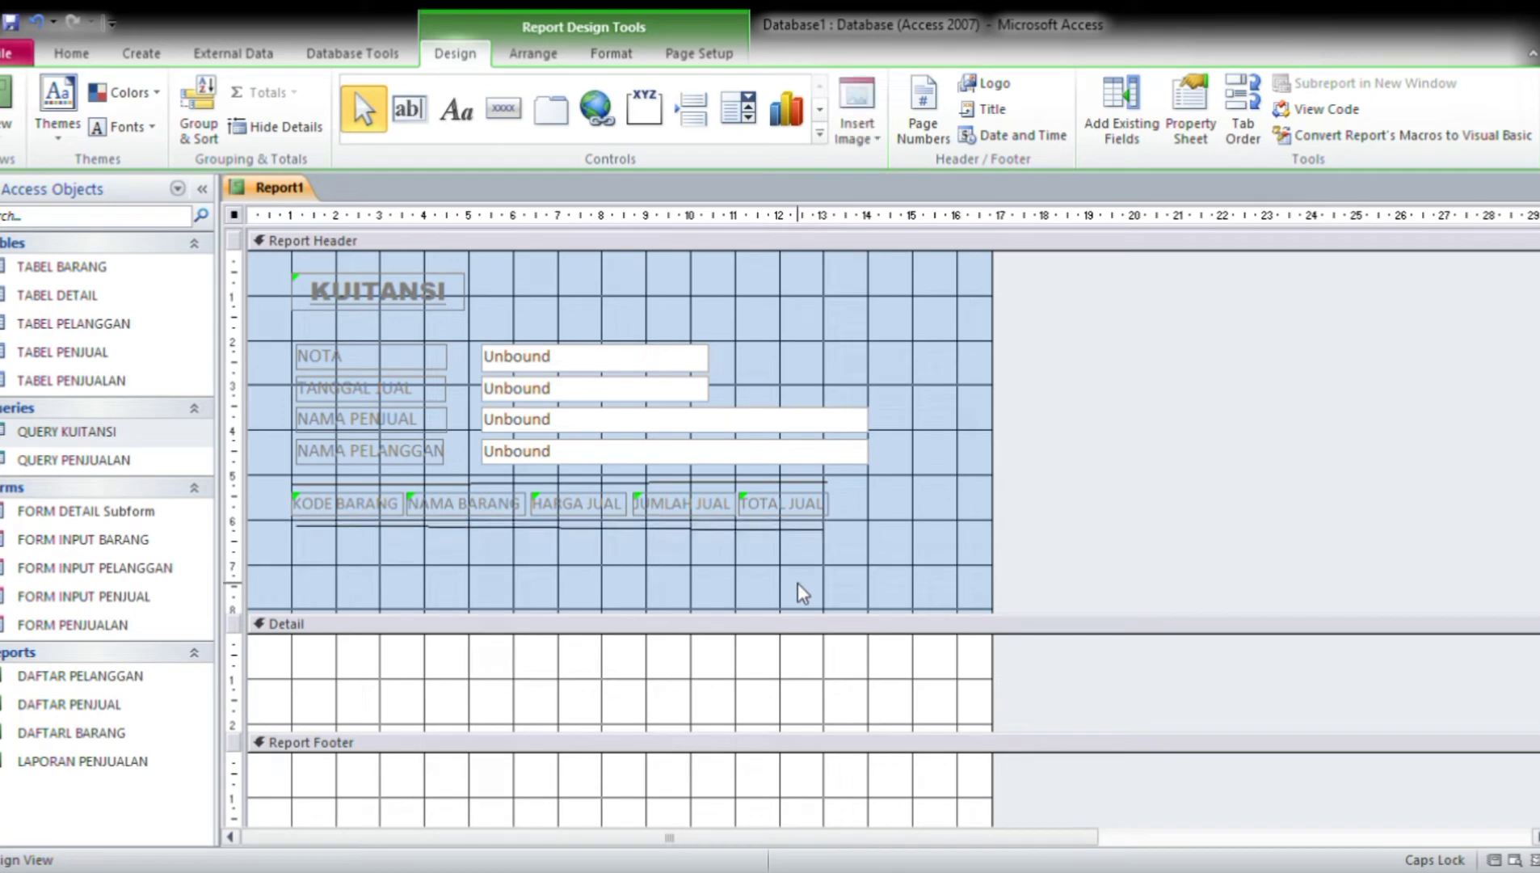
Straighten the line below the KODE BARANG to TOTAL JUAL column headings so that it runs exactly horizontally.
click(824, 528)
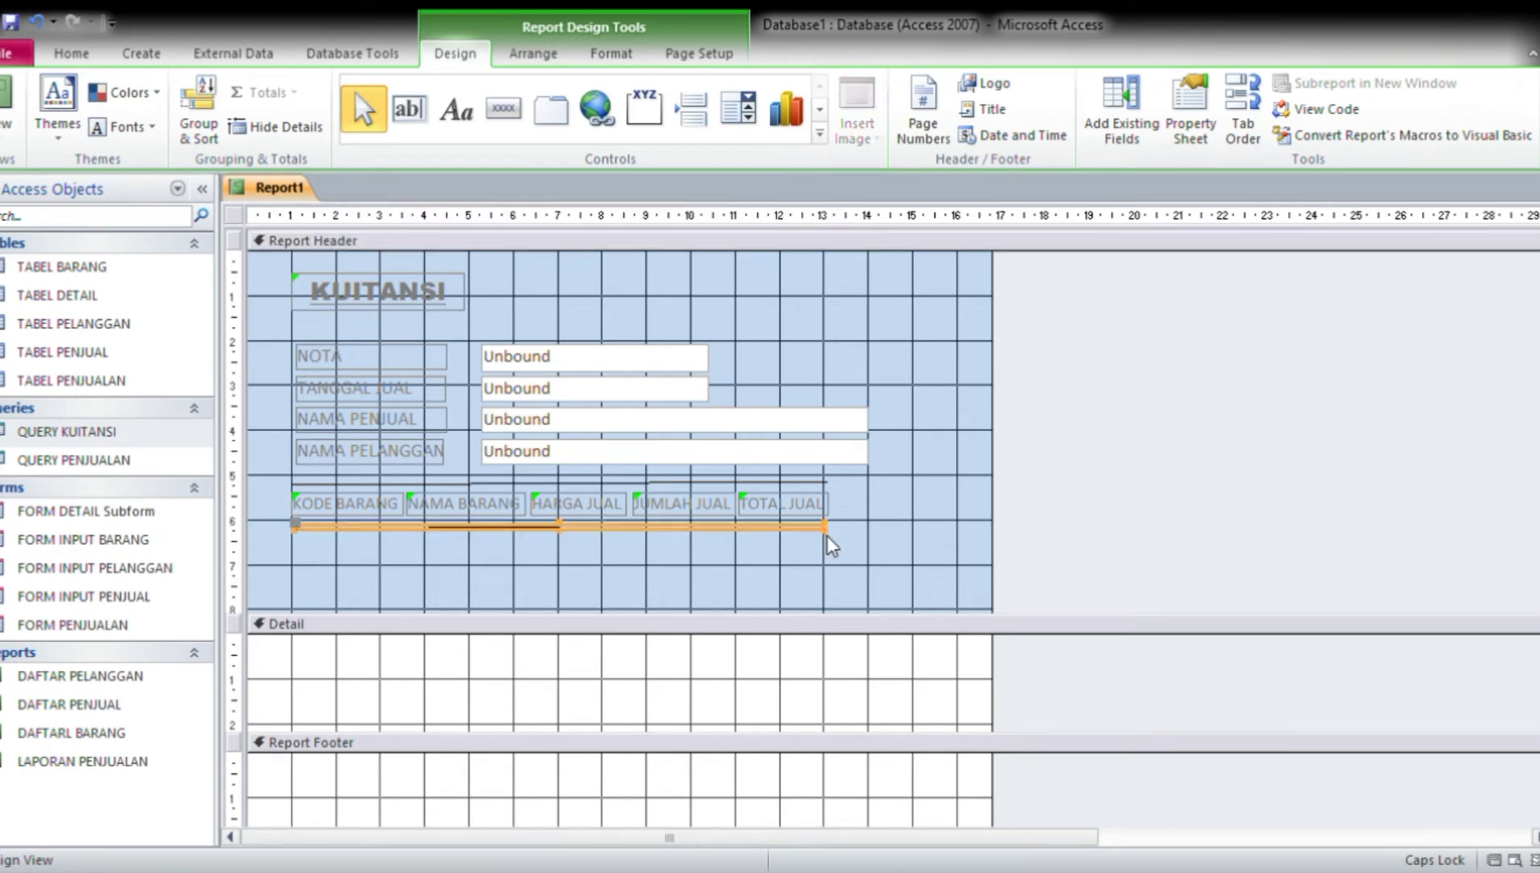
drag(827, 529, 827, 522)
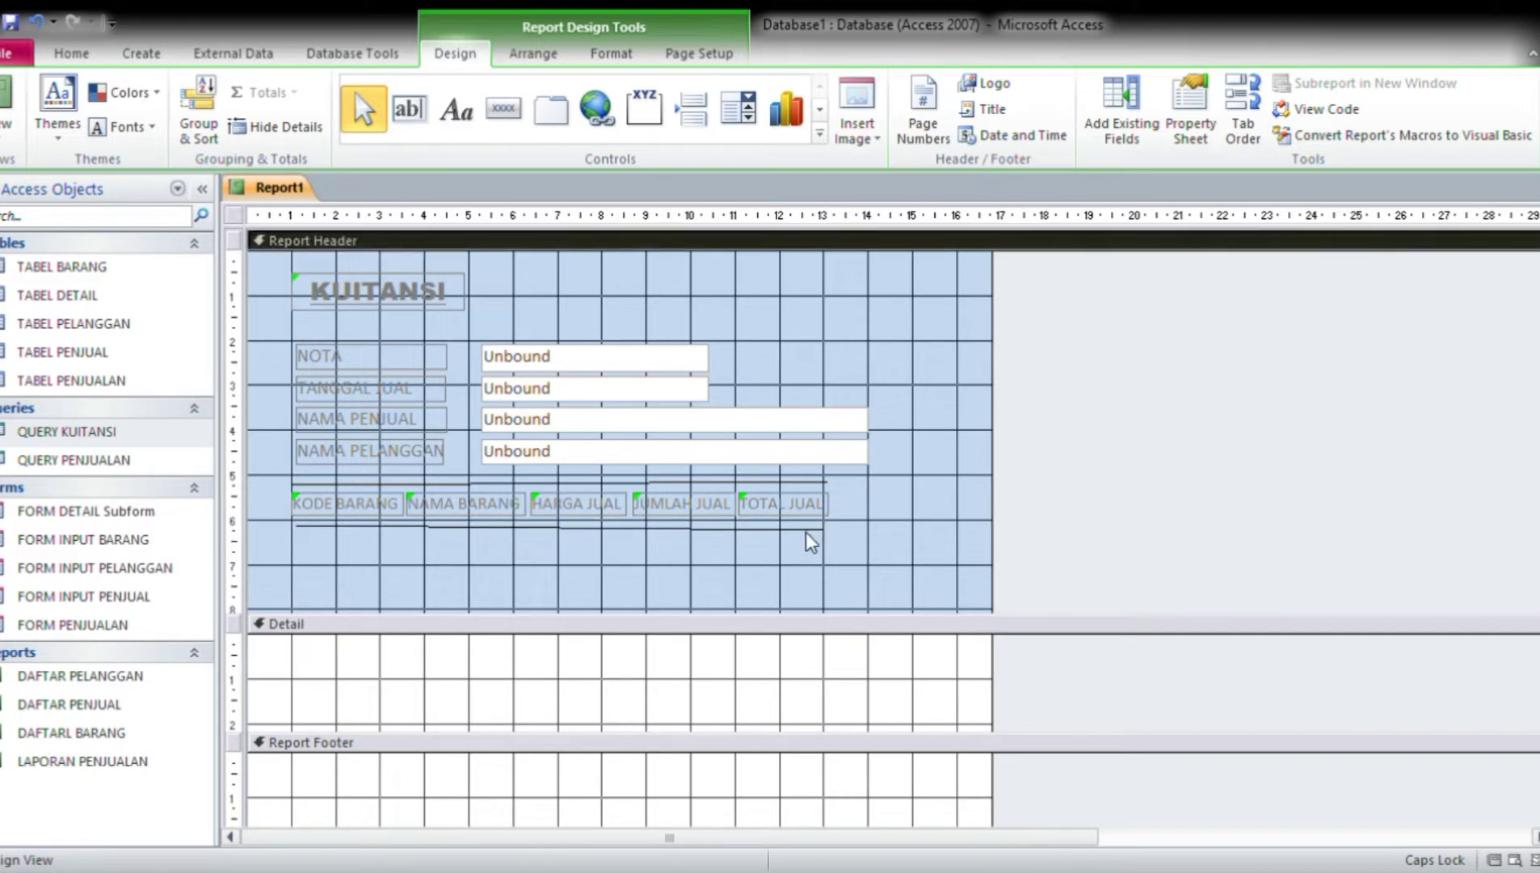
click(787, 531)
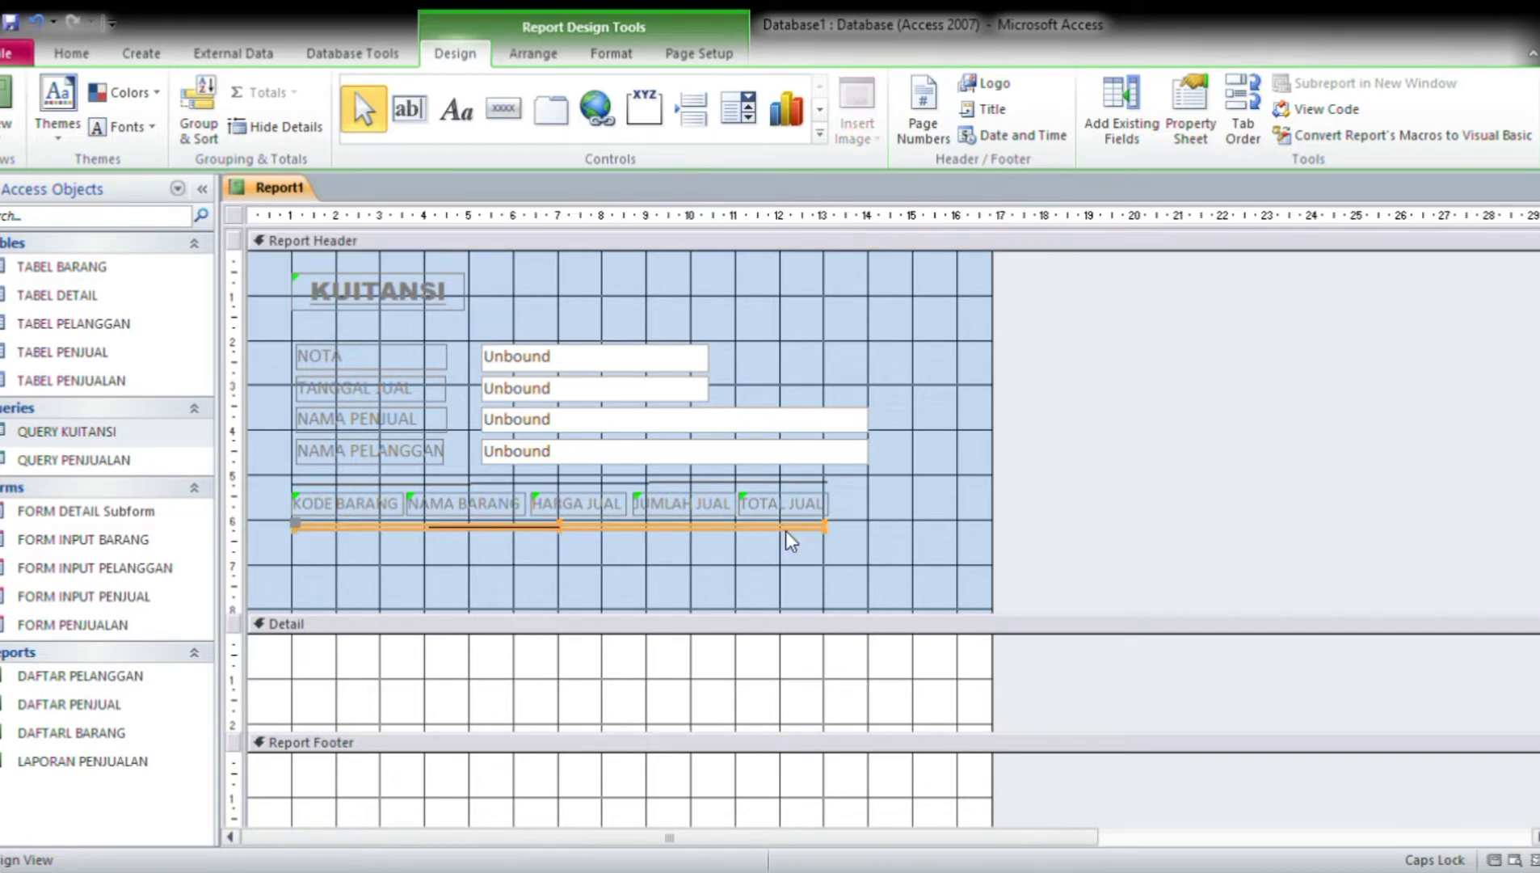
drag(842, 544, 841, 539)
click(821, 550)
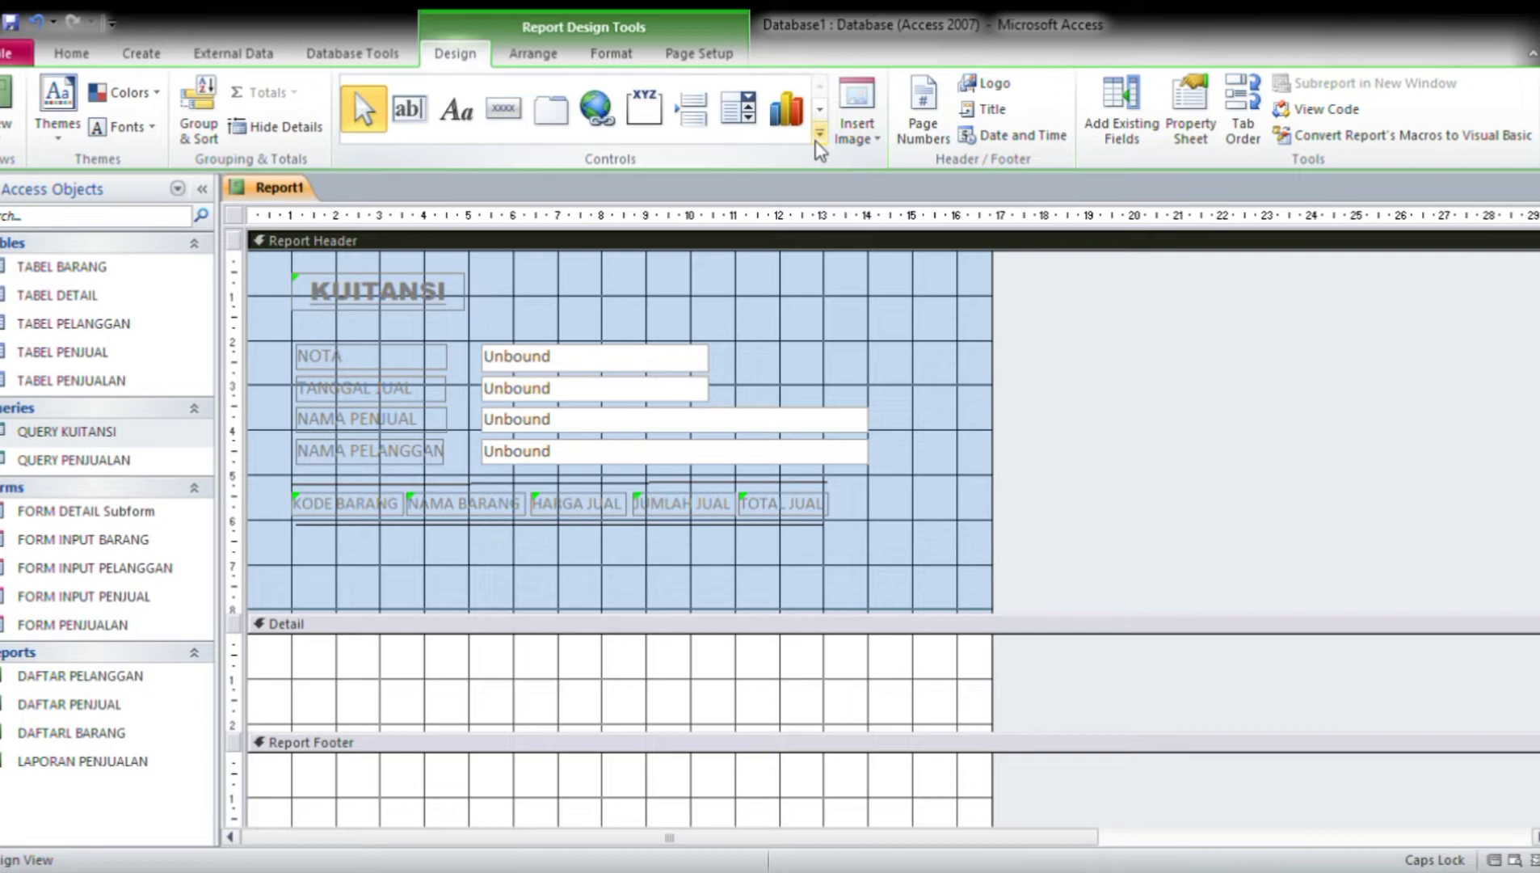
Draw a horizontal line about 12 cm long near the upper edge of the Report Footer section.
click(353, 140)
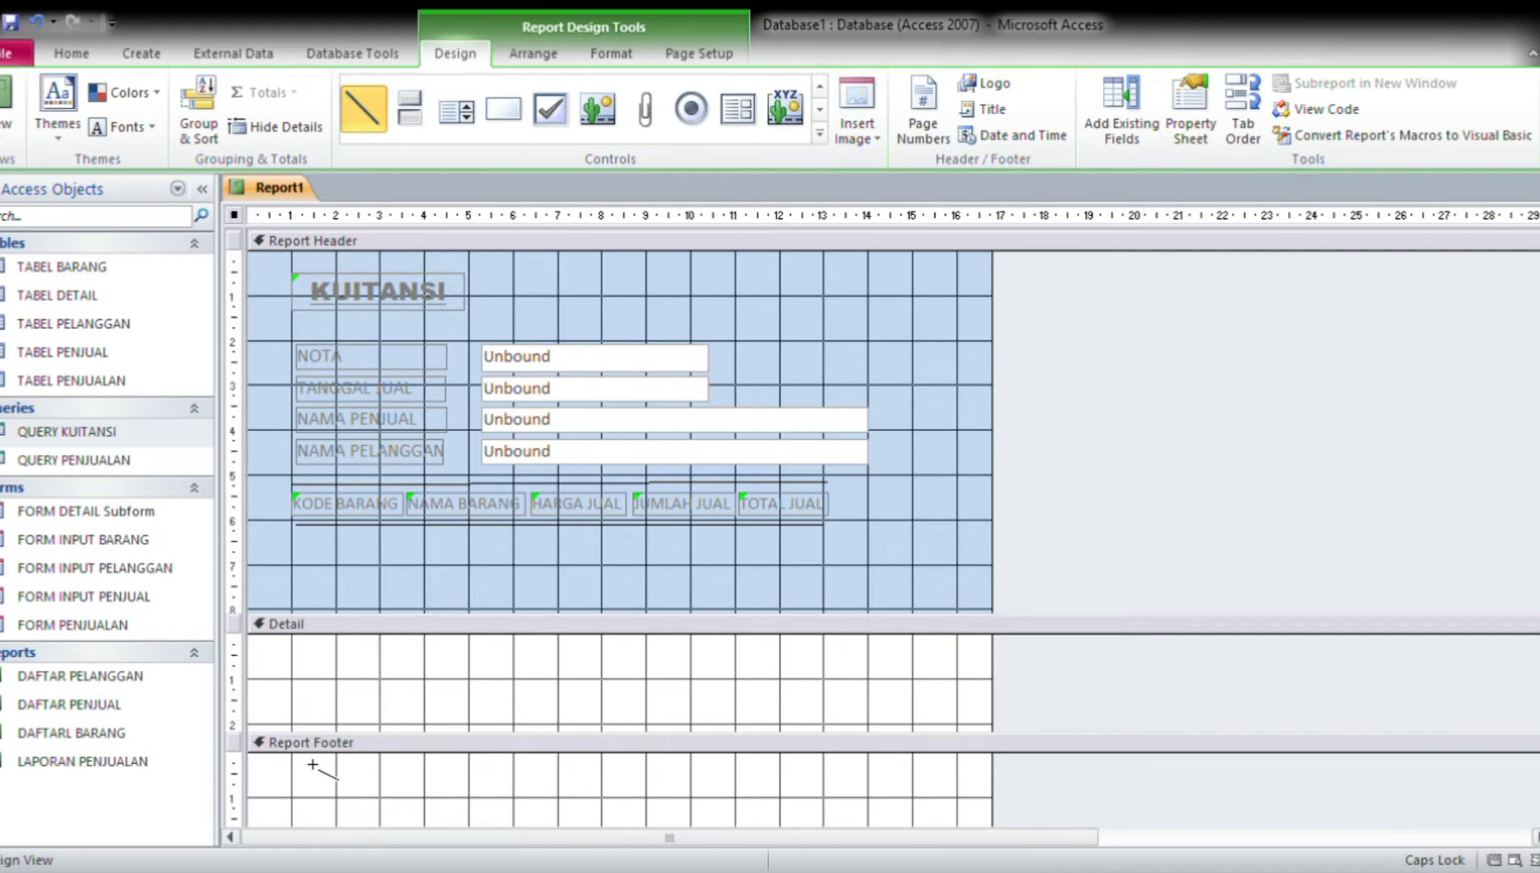
drag(311, 764, 830, 762)
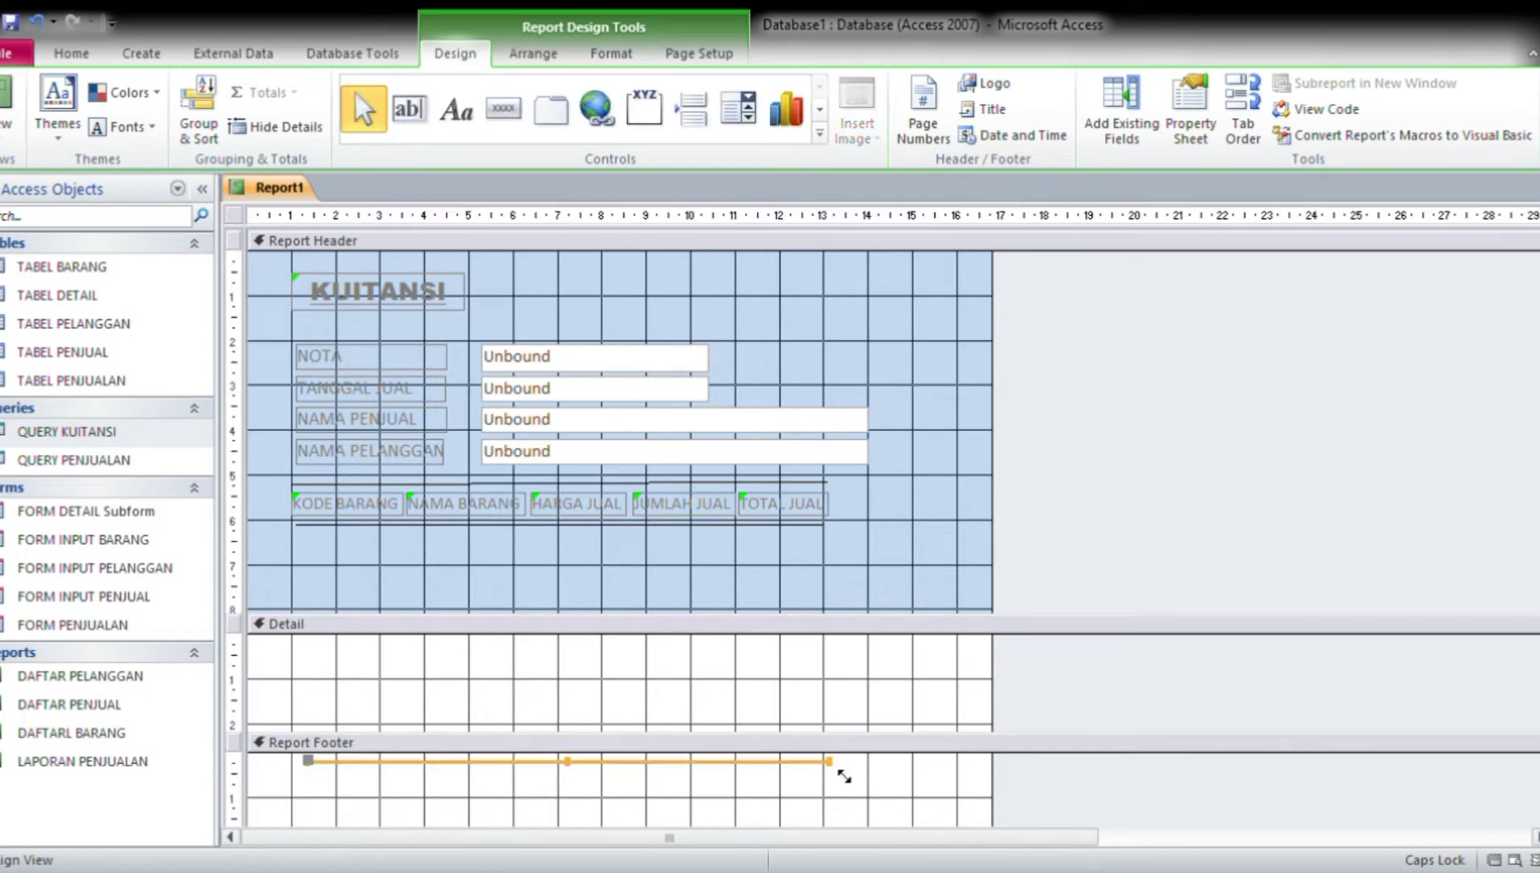
click(886, 792)
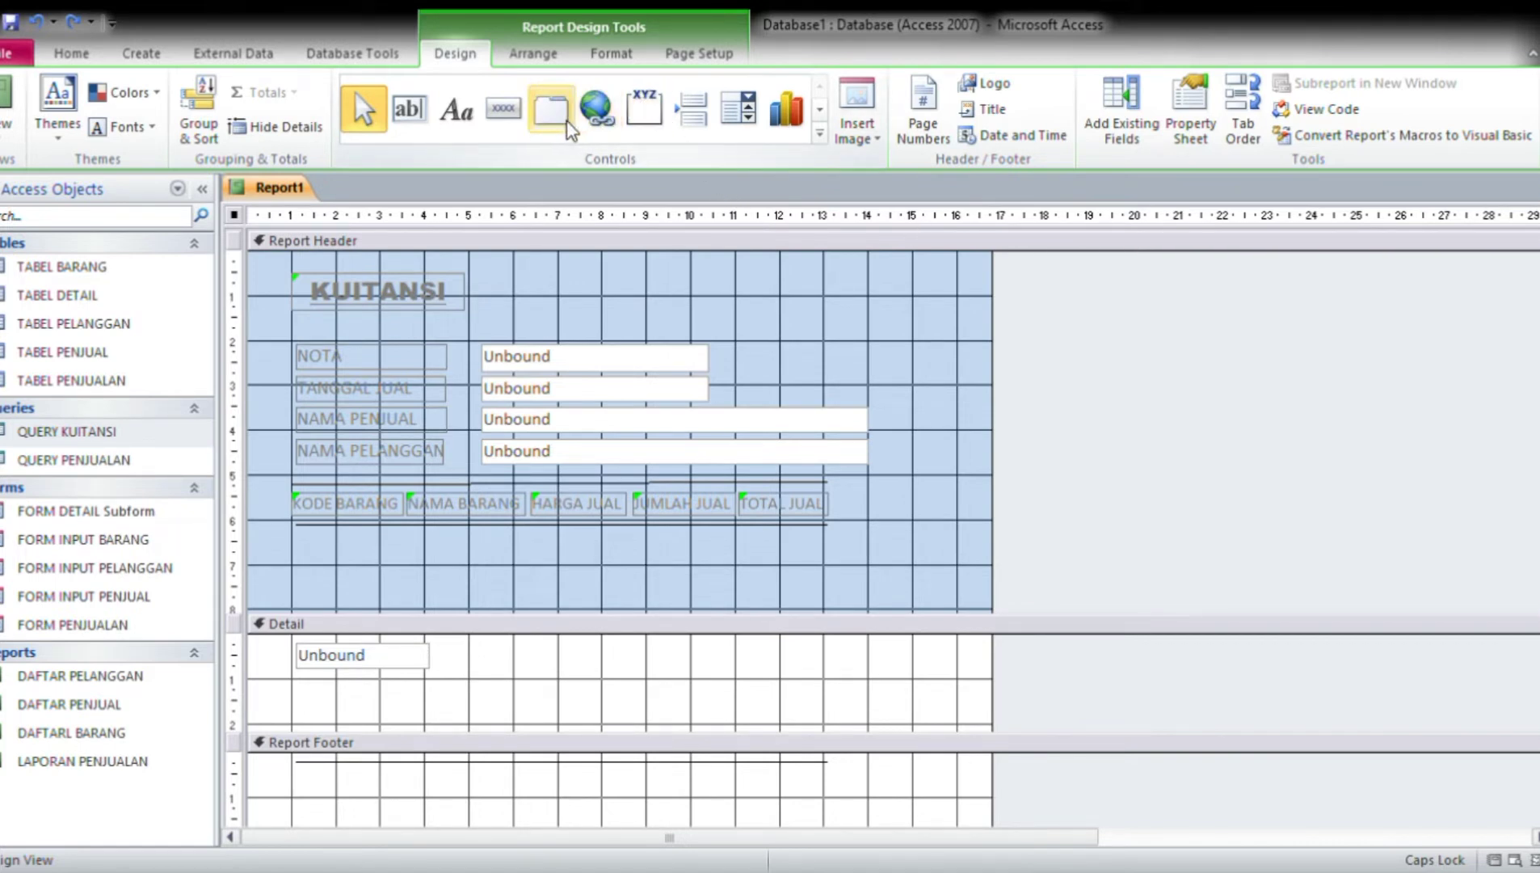
Add a second text box to the Detail section and remove its attached label.
click(409, 125)
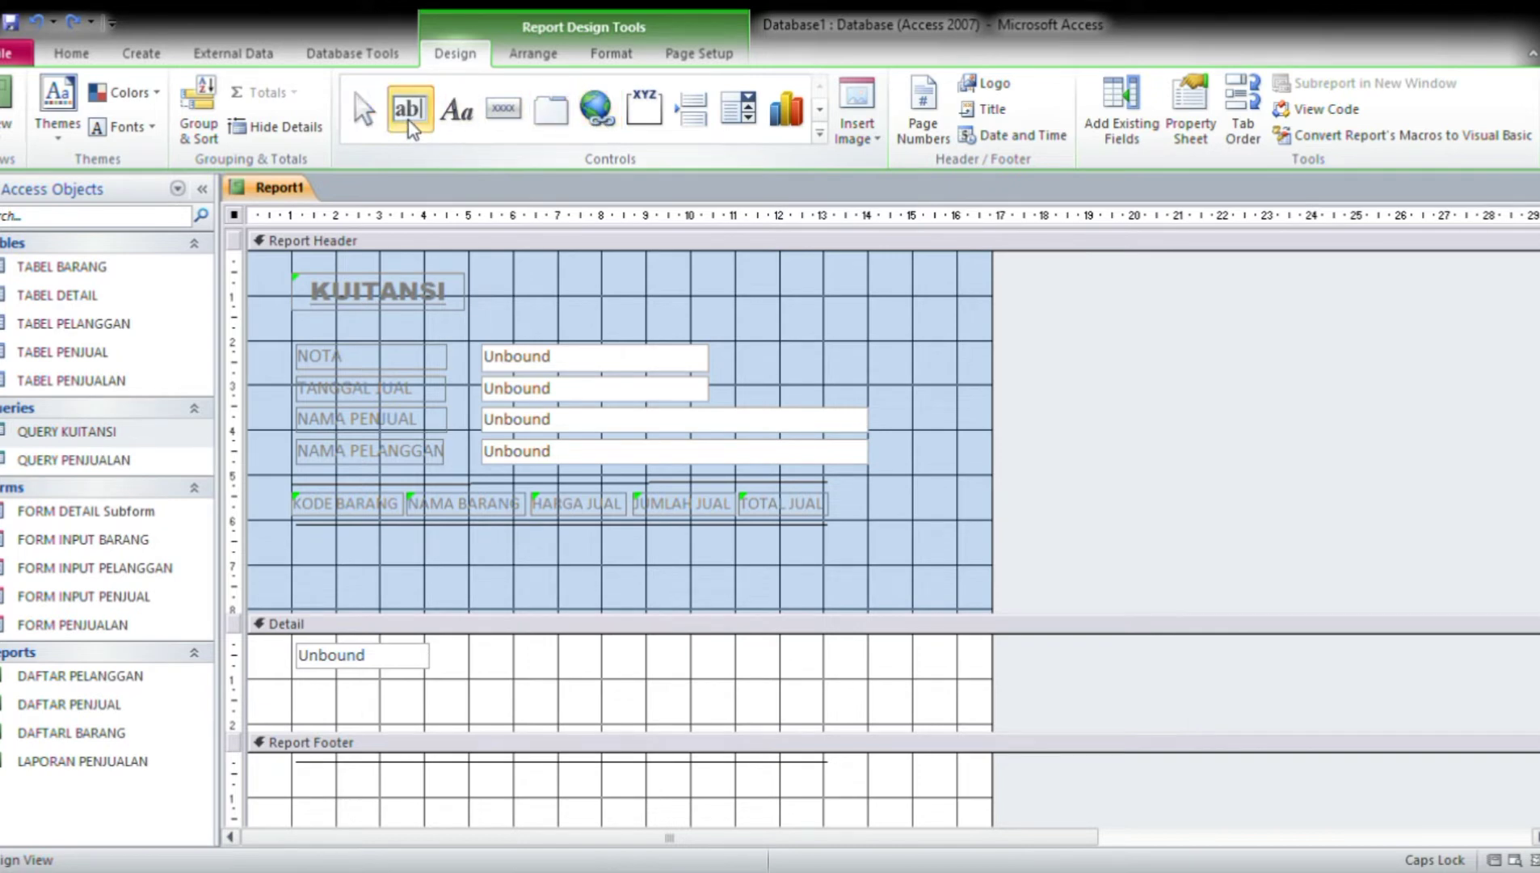
click(457, 652)
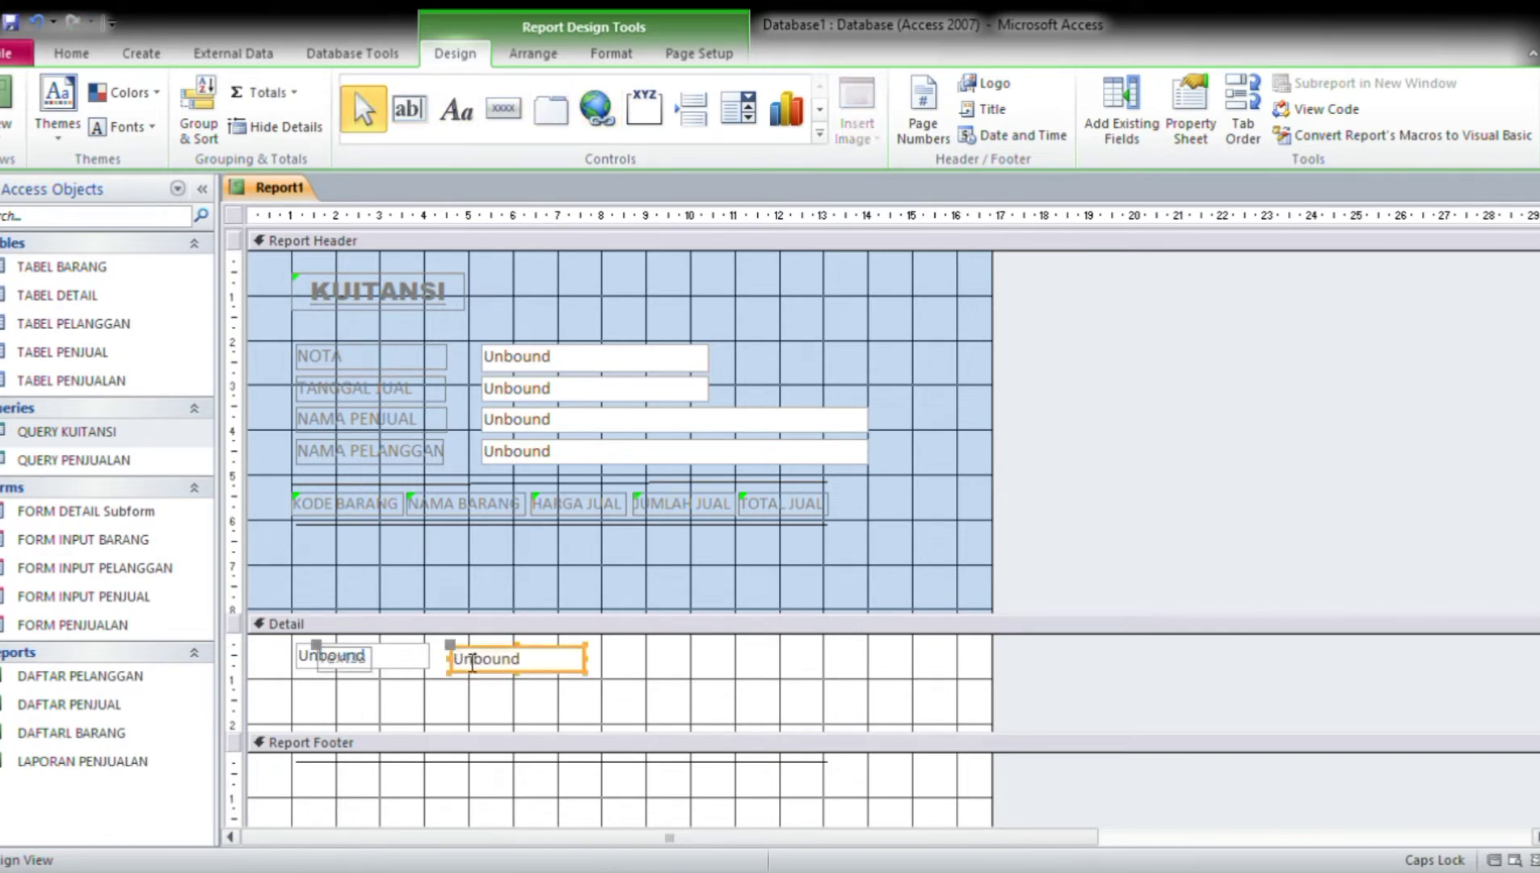
click(353, 664)
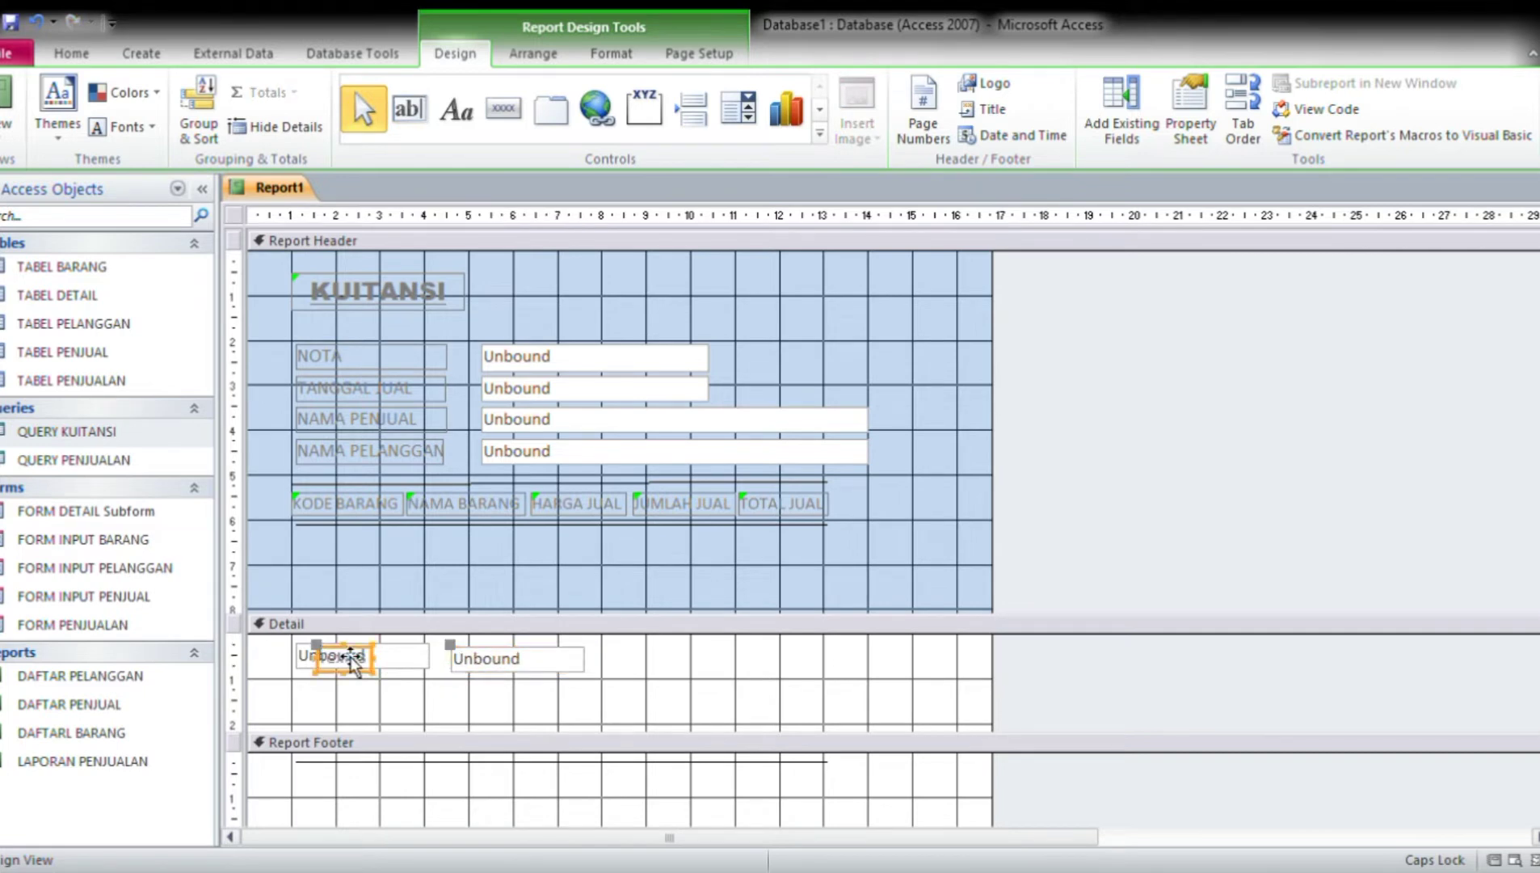
click(353, 664)
key(BackSpace)
key(BackSpace)
key(BackSpace)
key(BackSpace)
key(BackSpace)
click(374, 693)
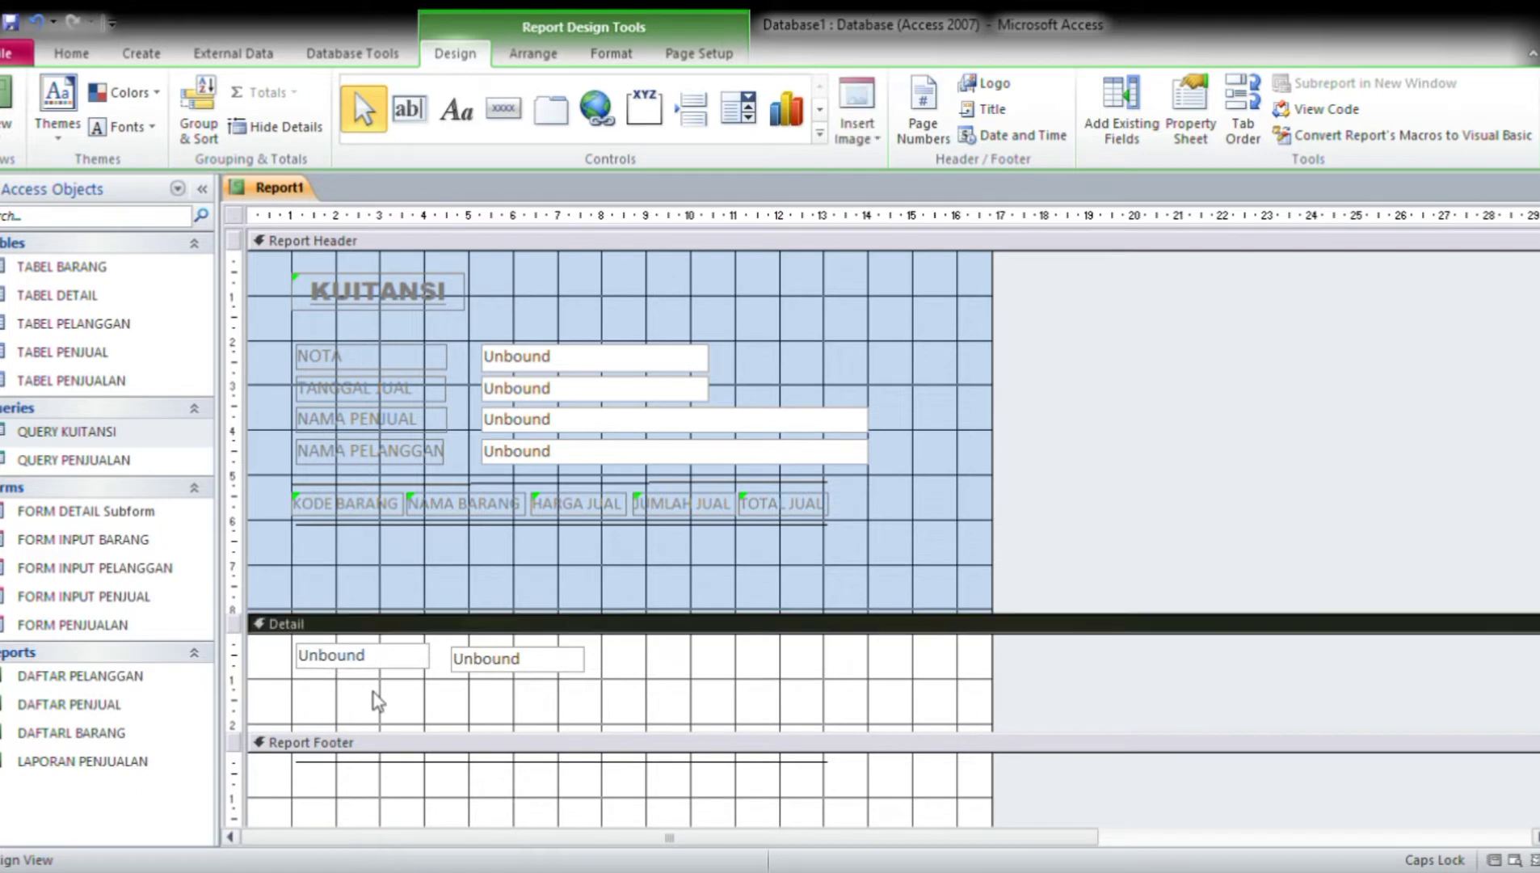
Move the second Detail text box directly beside the first one, aligned in the same row.
click(487, 663)
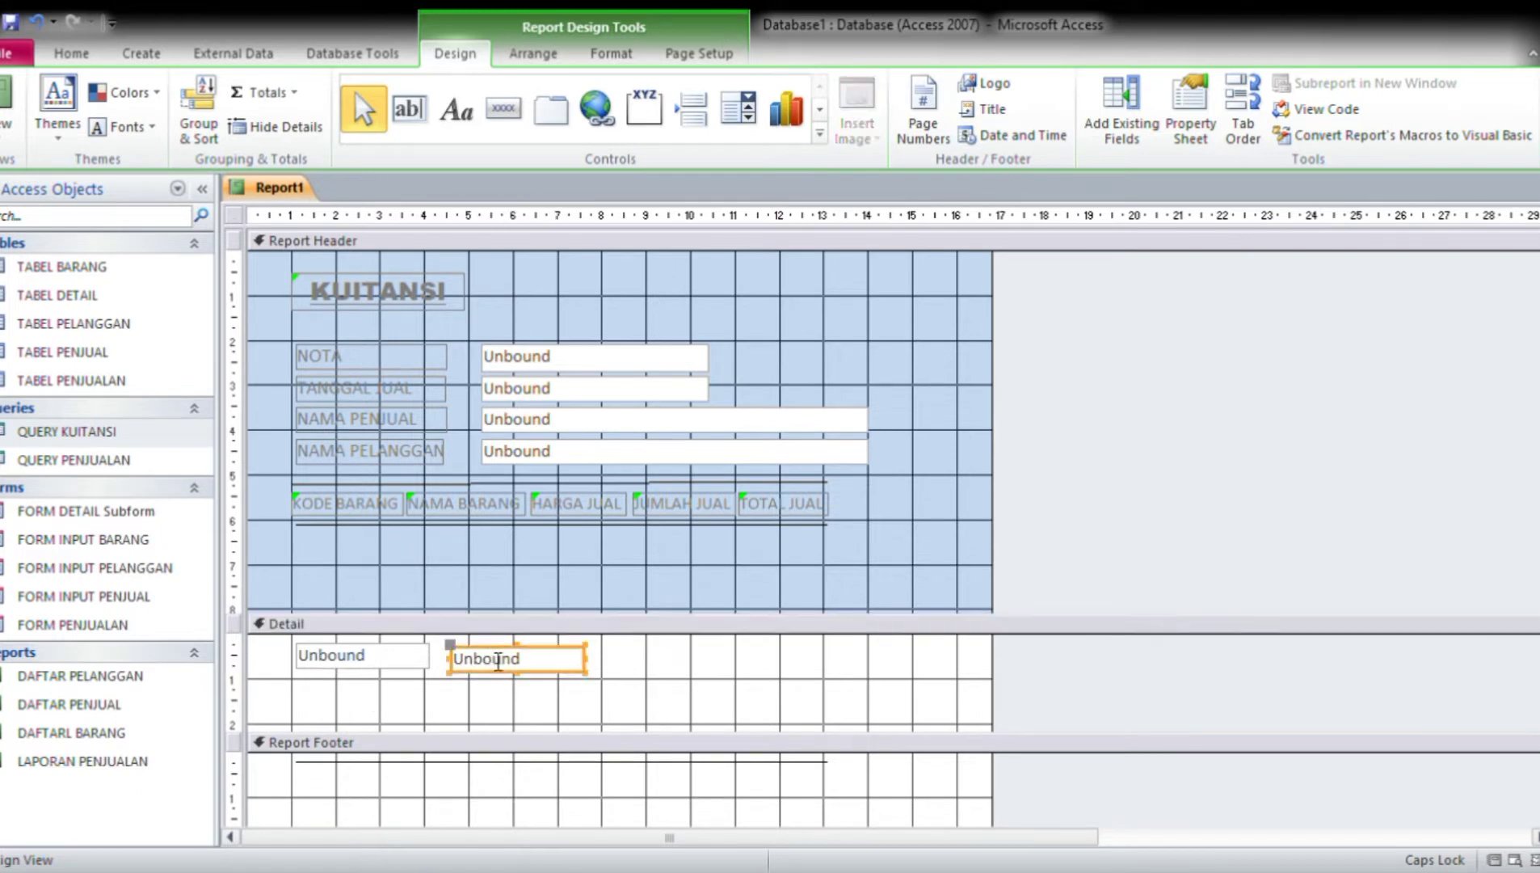
drag(466, 658, 450, 653)
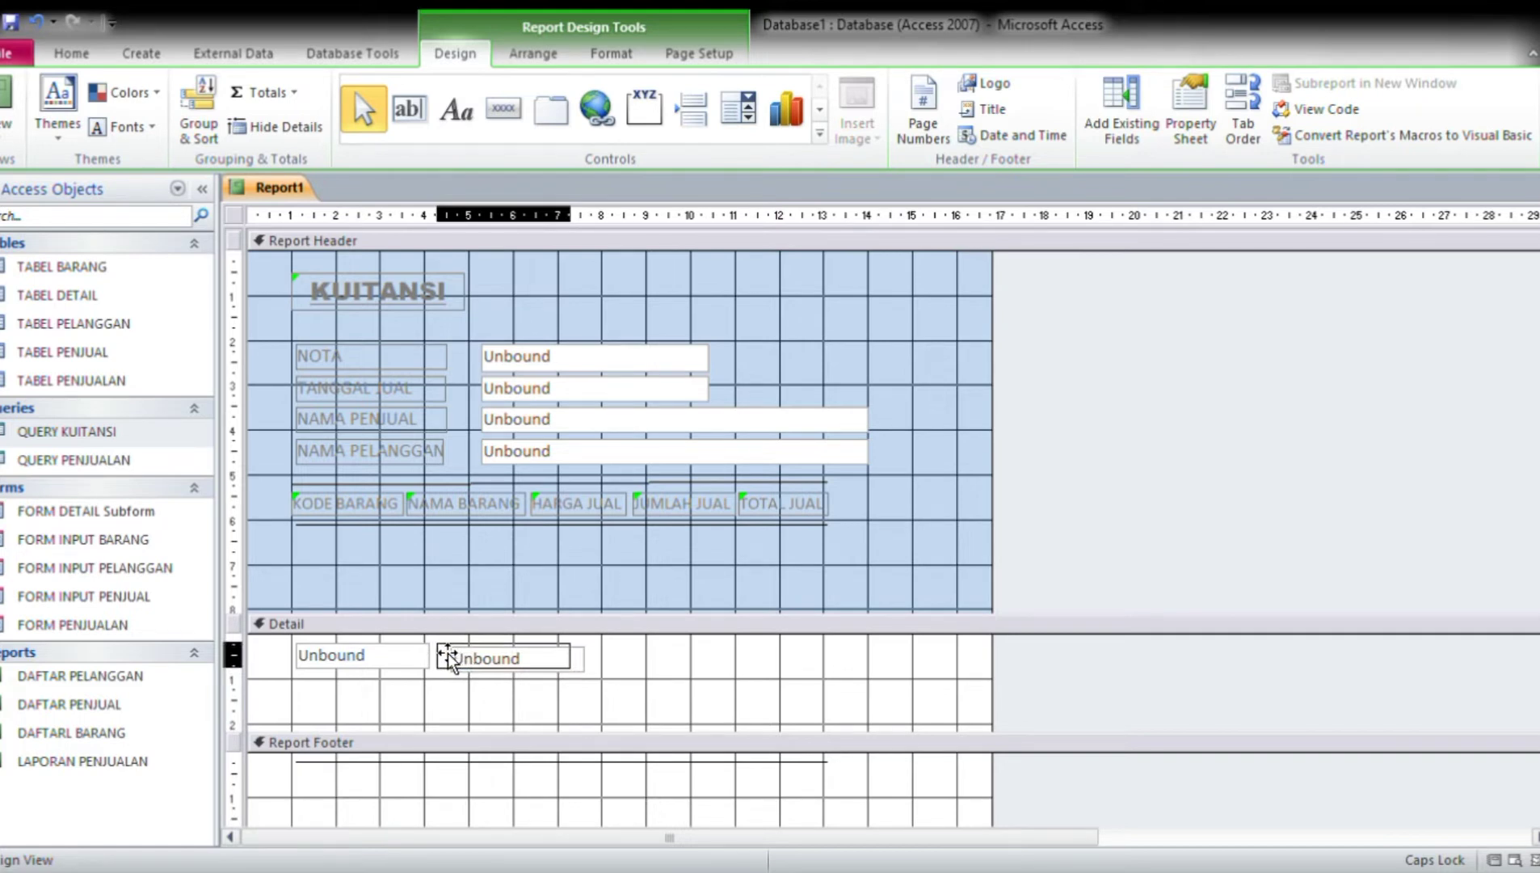
drag(448, 654, 445, 654)
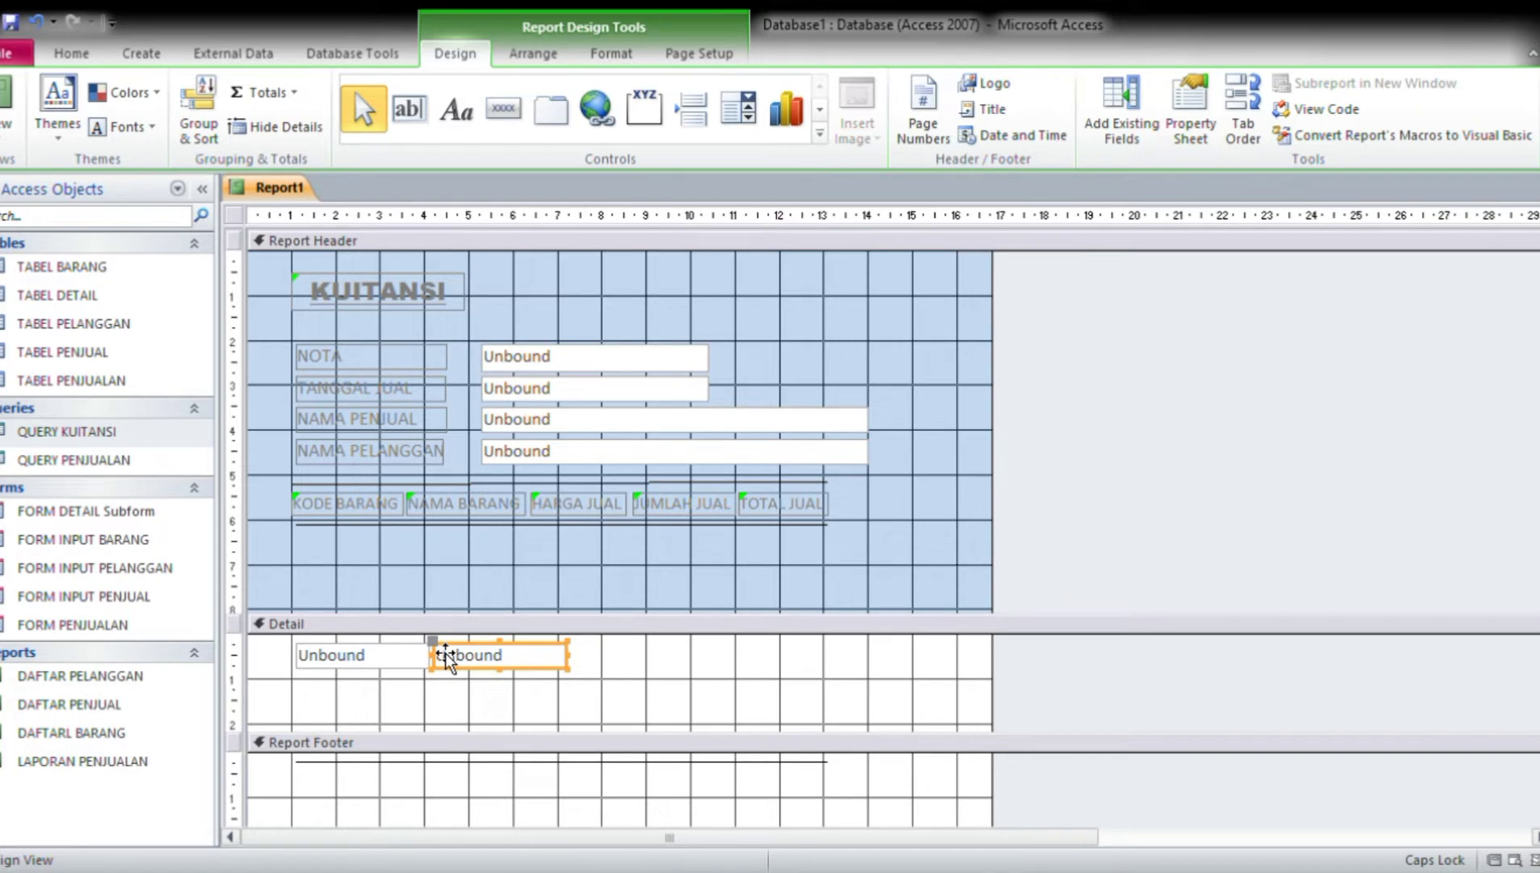
click(595, 678)
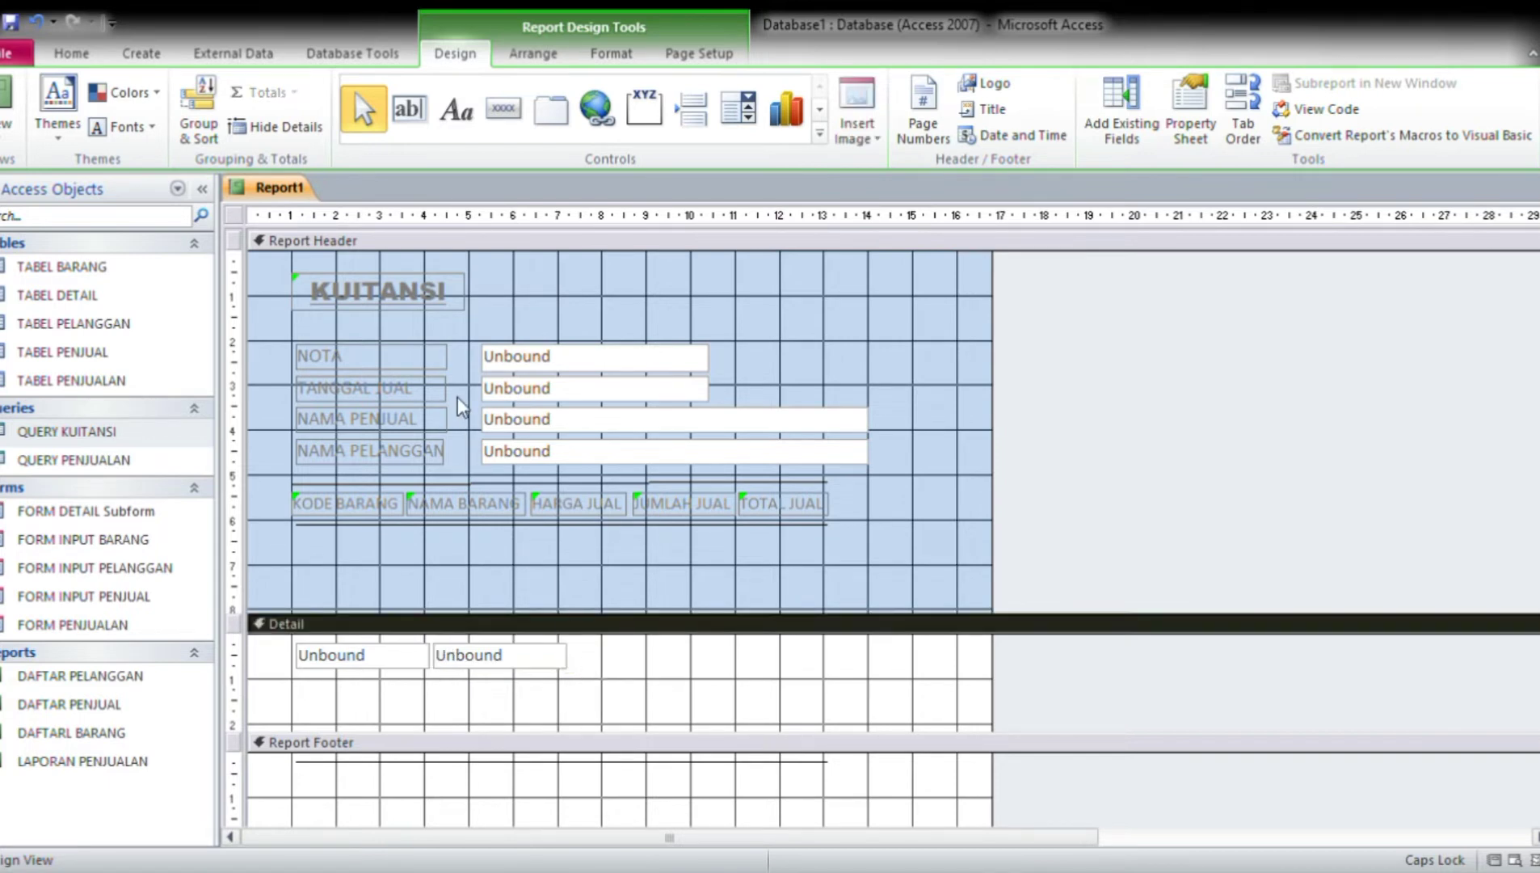
Add a third text box without a label to the Detail section, aligned directly beside the second one.
click(408, 108)
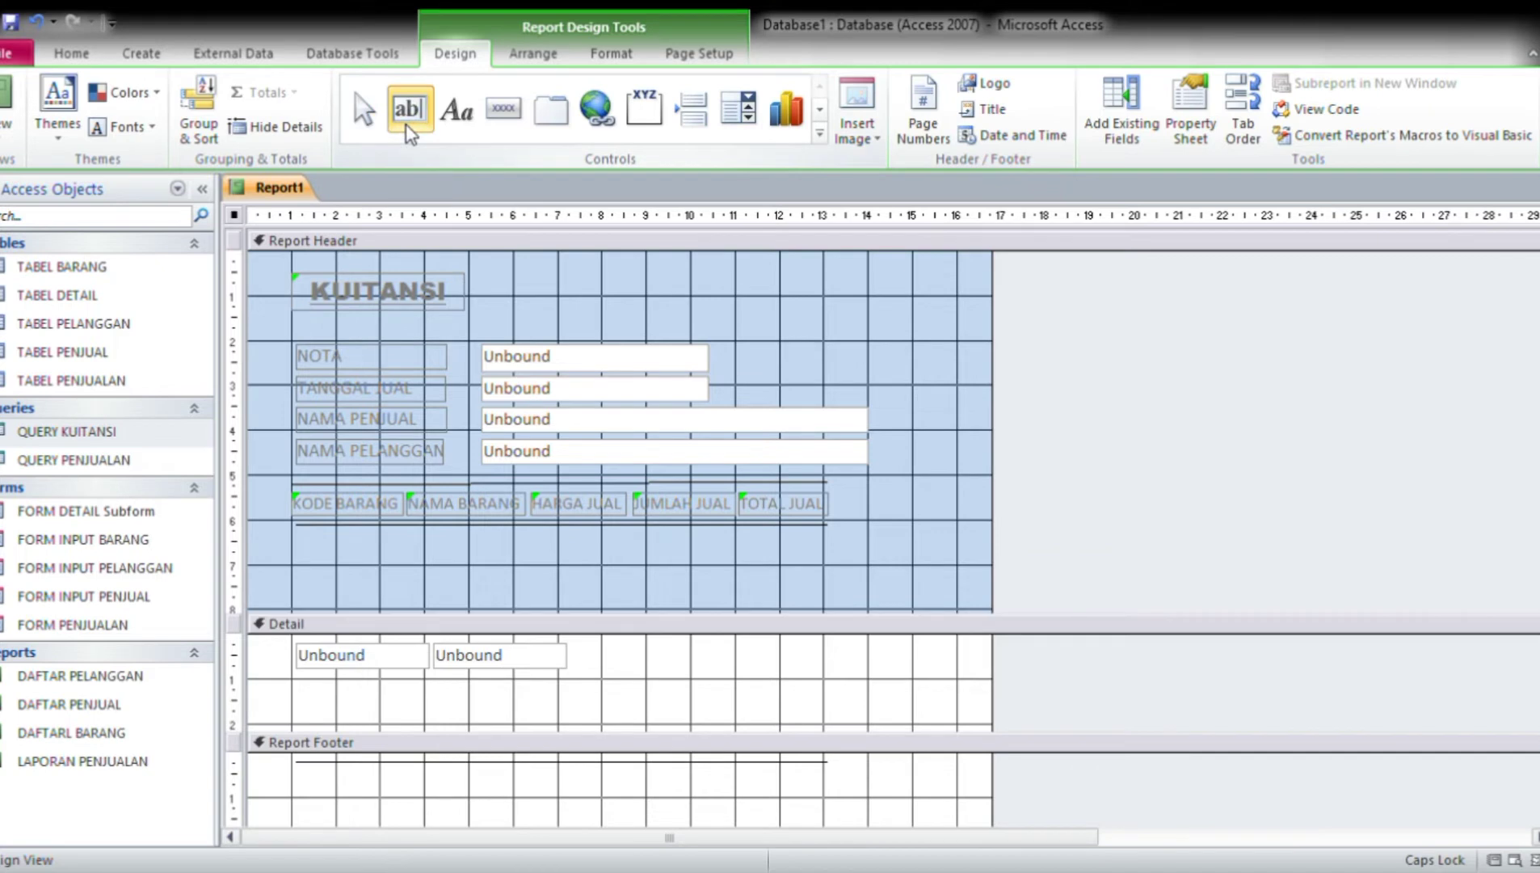
click(599, 658)
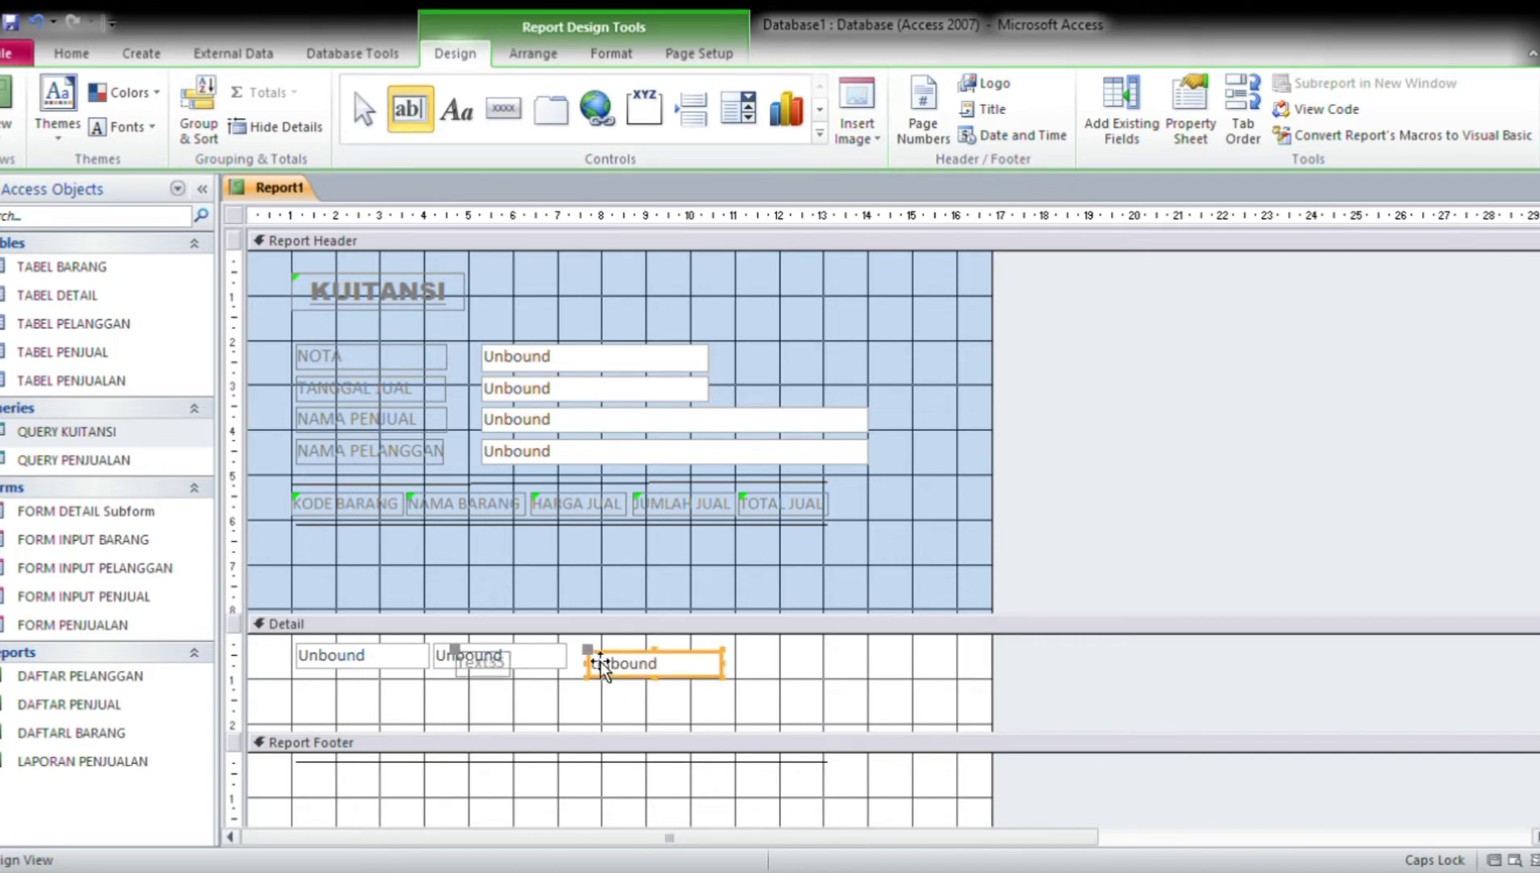
click(506, 675)
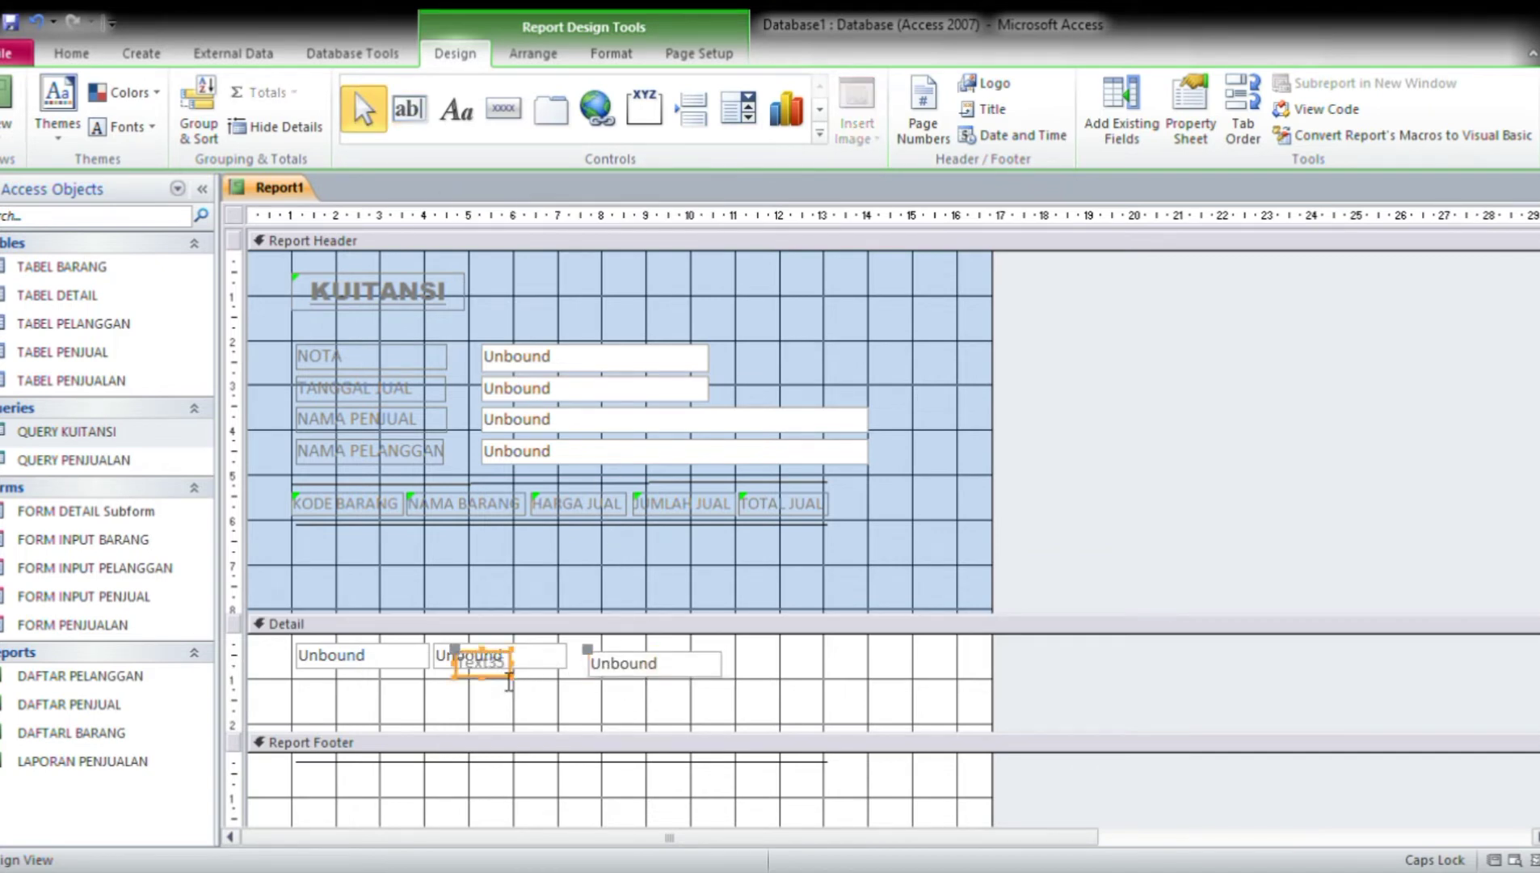
click(509, 675)
key(BackSpace)
key(BackSpace)
key(BackSpace)
key(BackSpace)
key(BackSpace)
key(BackSpace)
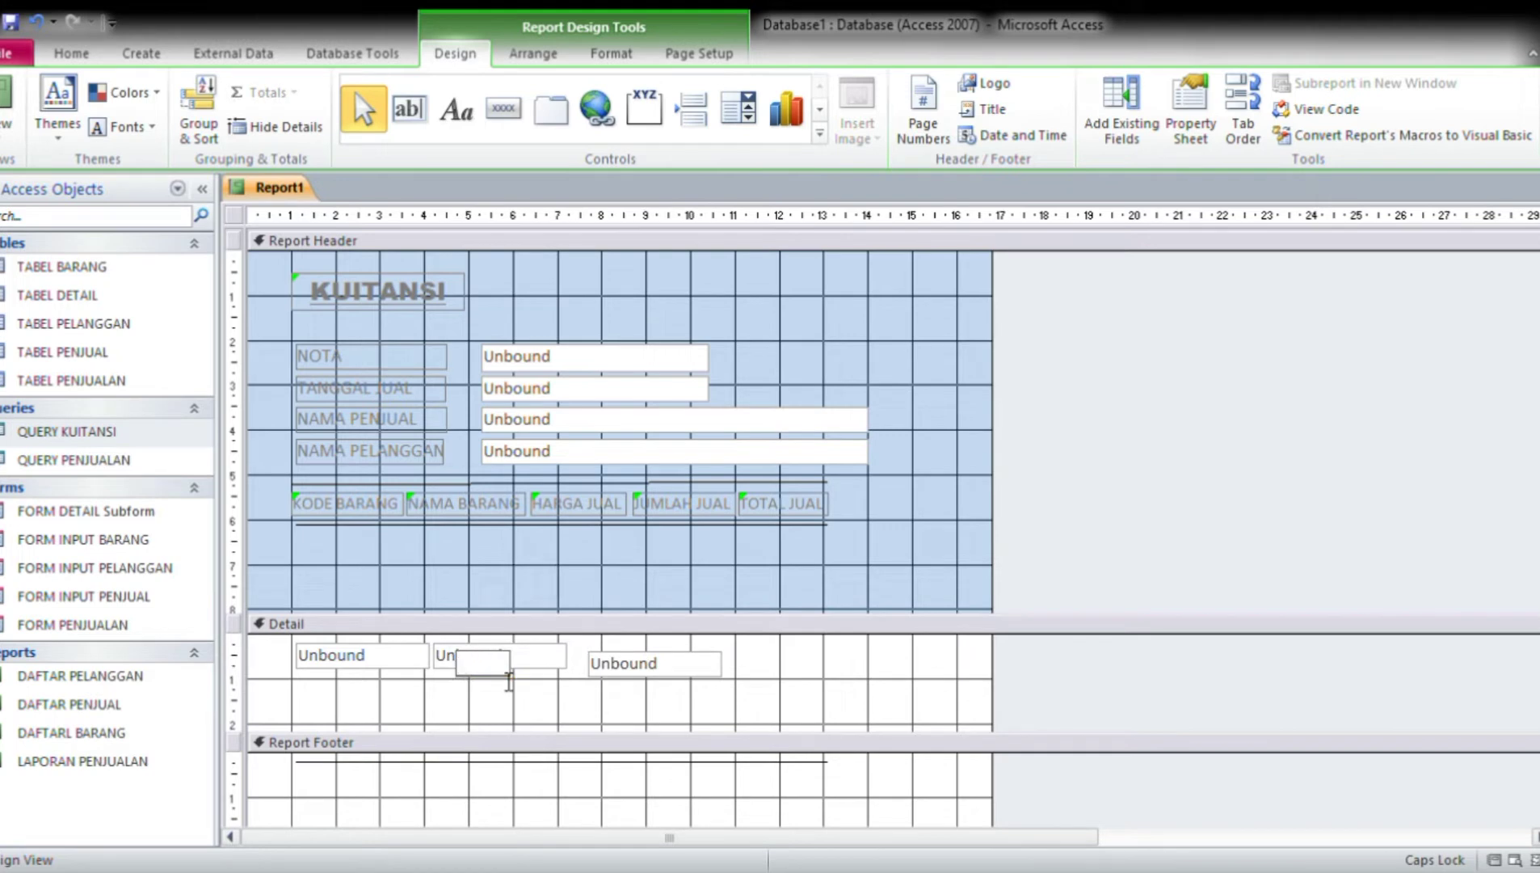
click(527, 703)
click(627, 670)
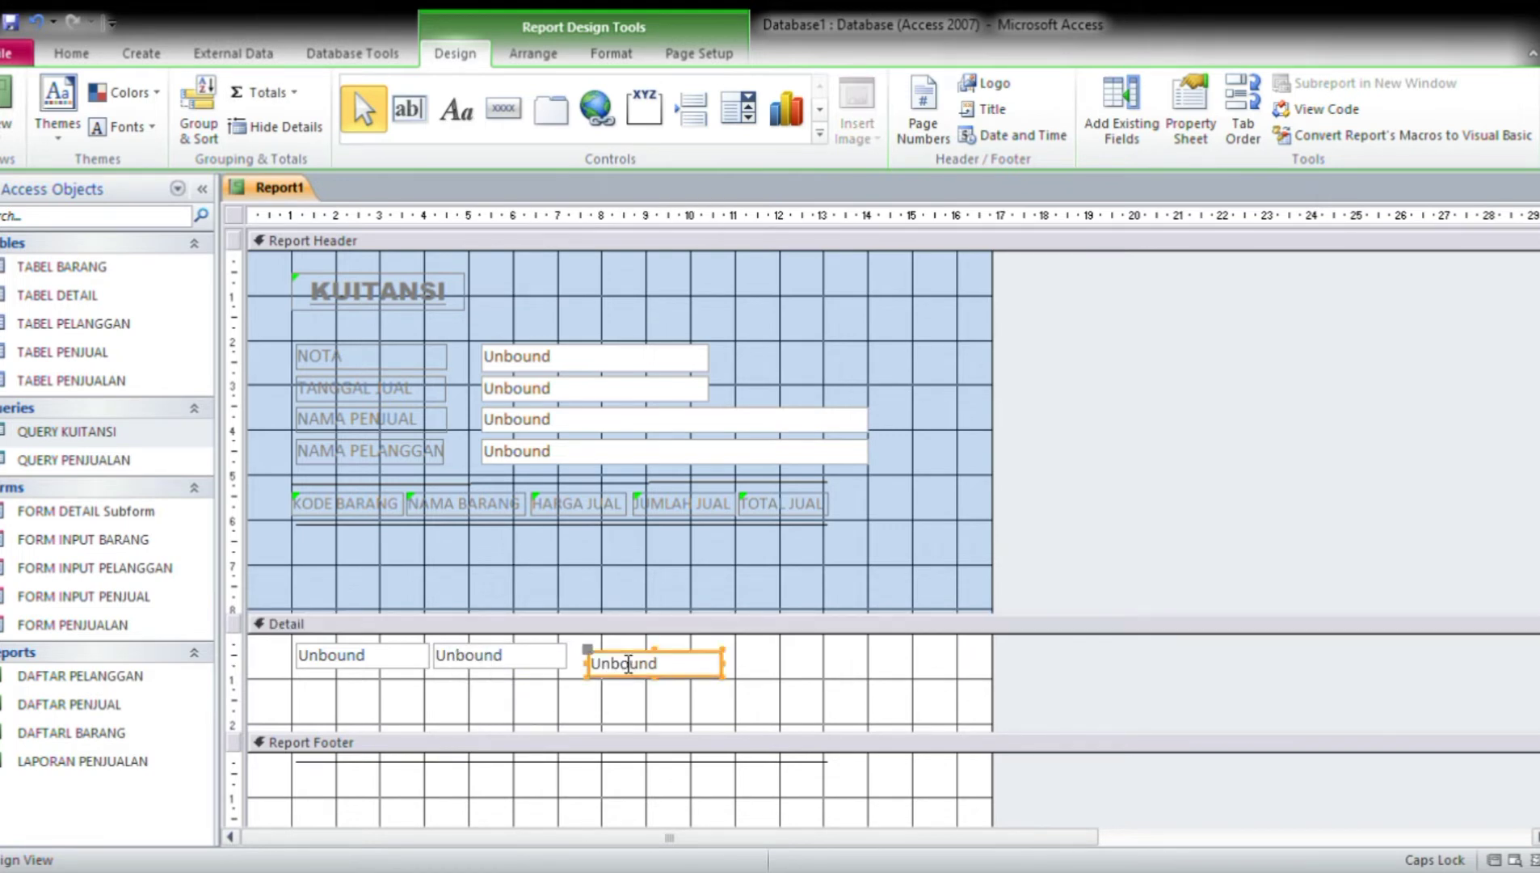
drag(596, 658, 580, 651)
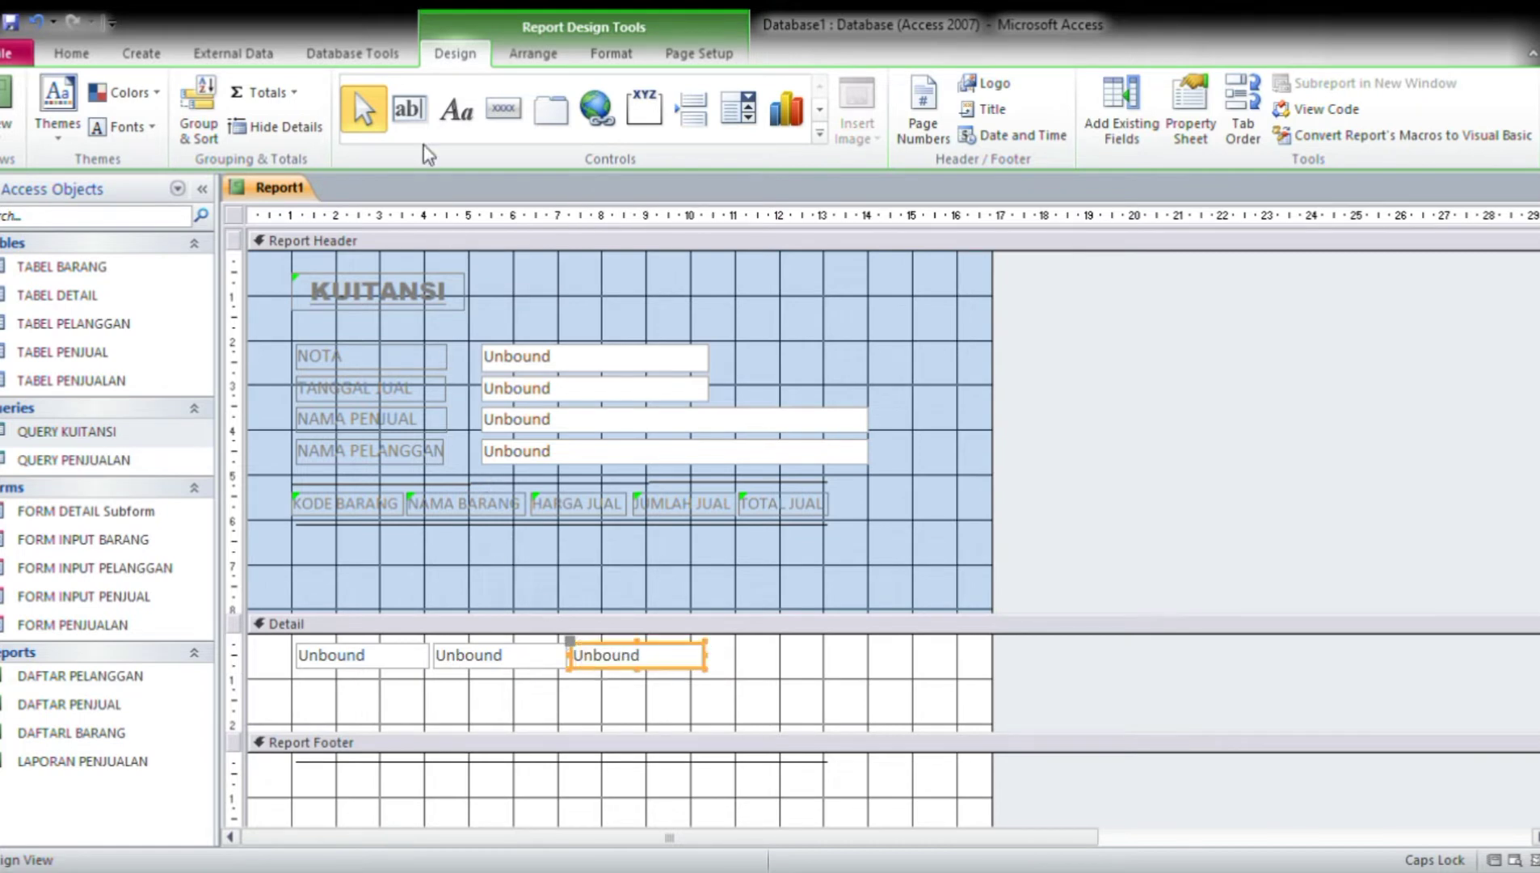
Add a fourth text box to the Detail section and remove its attached label.
click(418, 121)
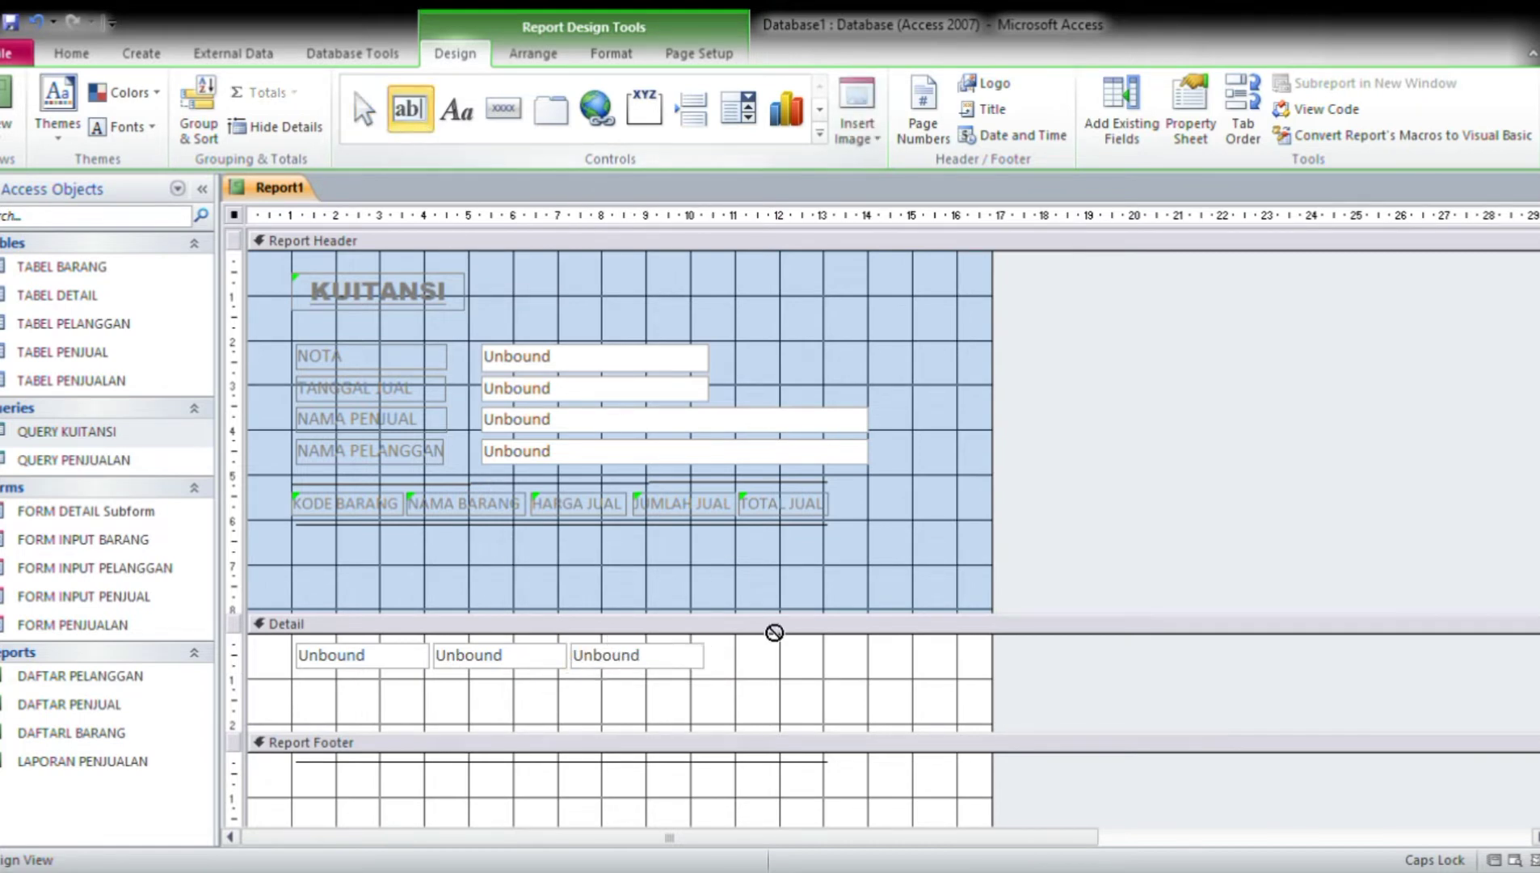
click(721, 644)
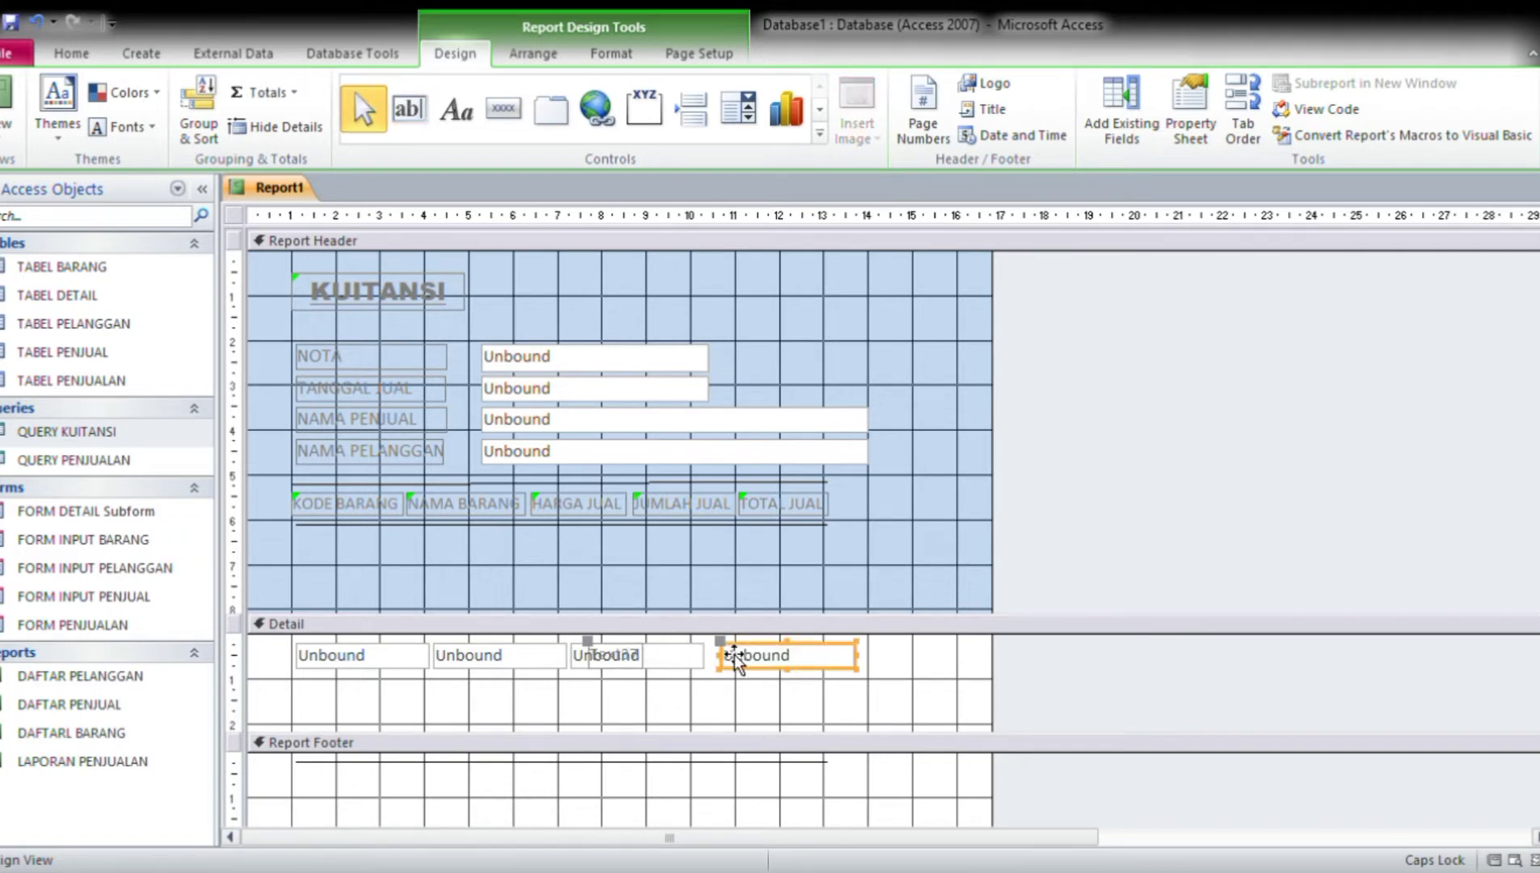
click(645, 659)
click(645, 658)
key(BackSpace)
key(BackSpace)
key(BackSpace)
key(BackSpace)
key(BackSpace)
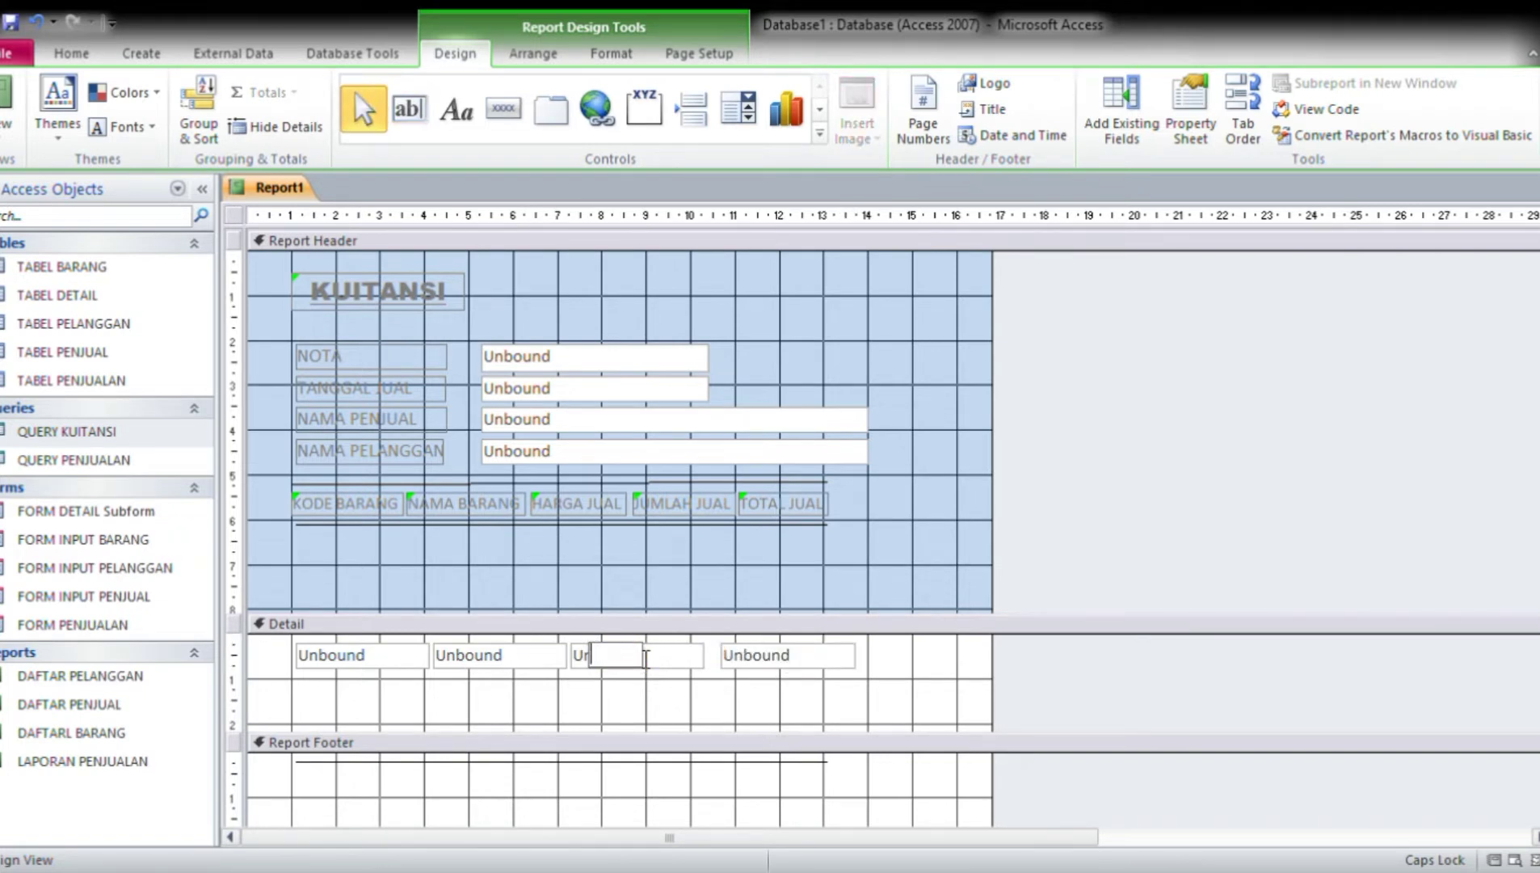
click(685, 686)
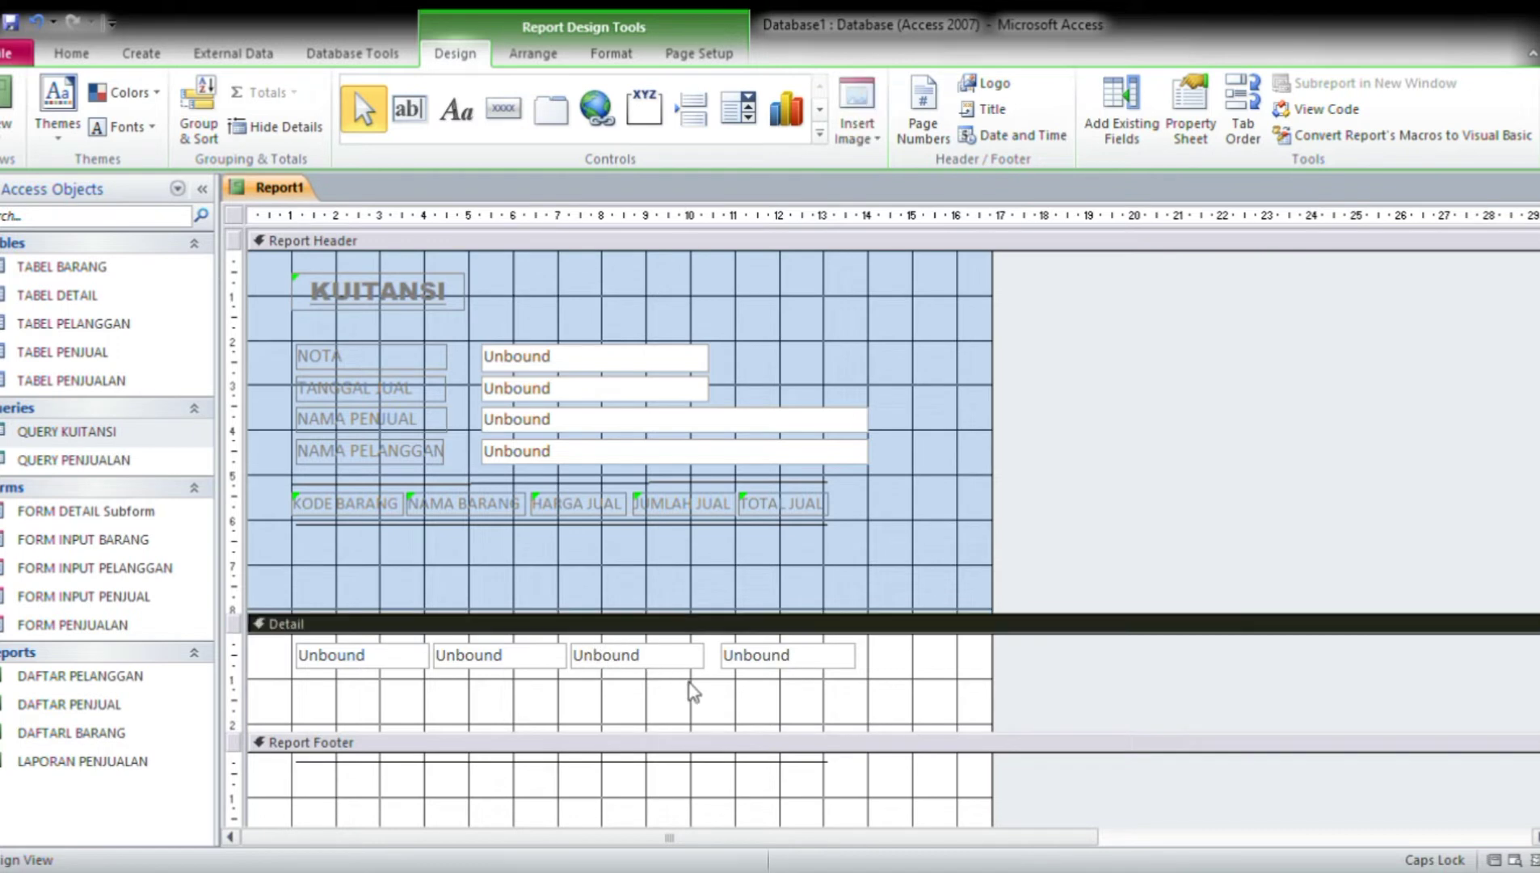
Move the fourth Detail text box directly beside the third one.
click(755, 653)
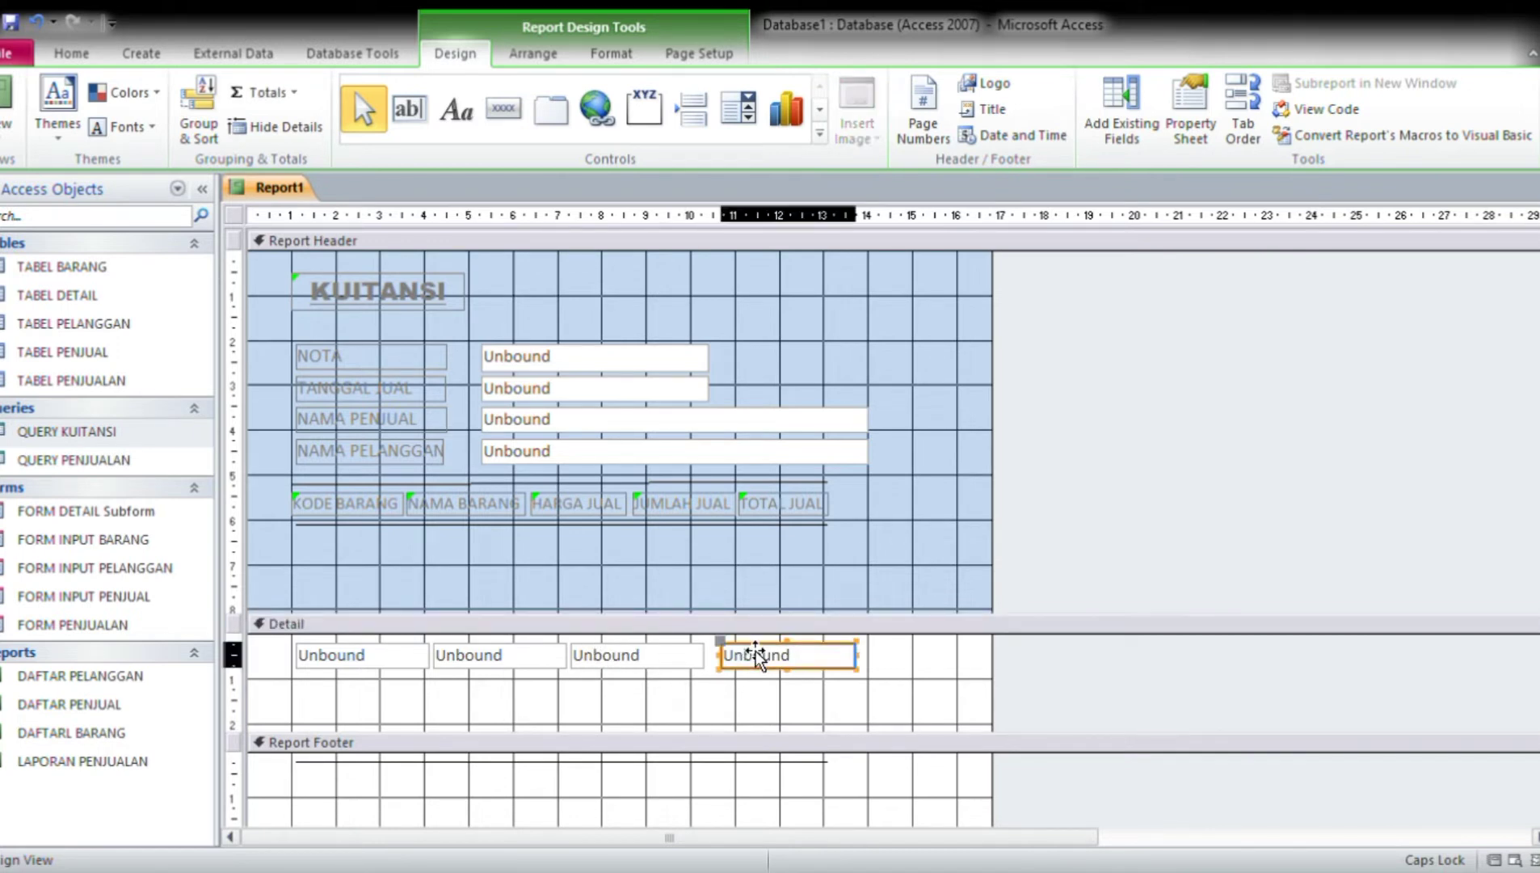
drag(755, 651, 743, 652)
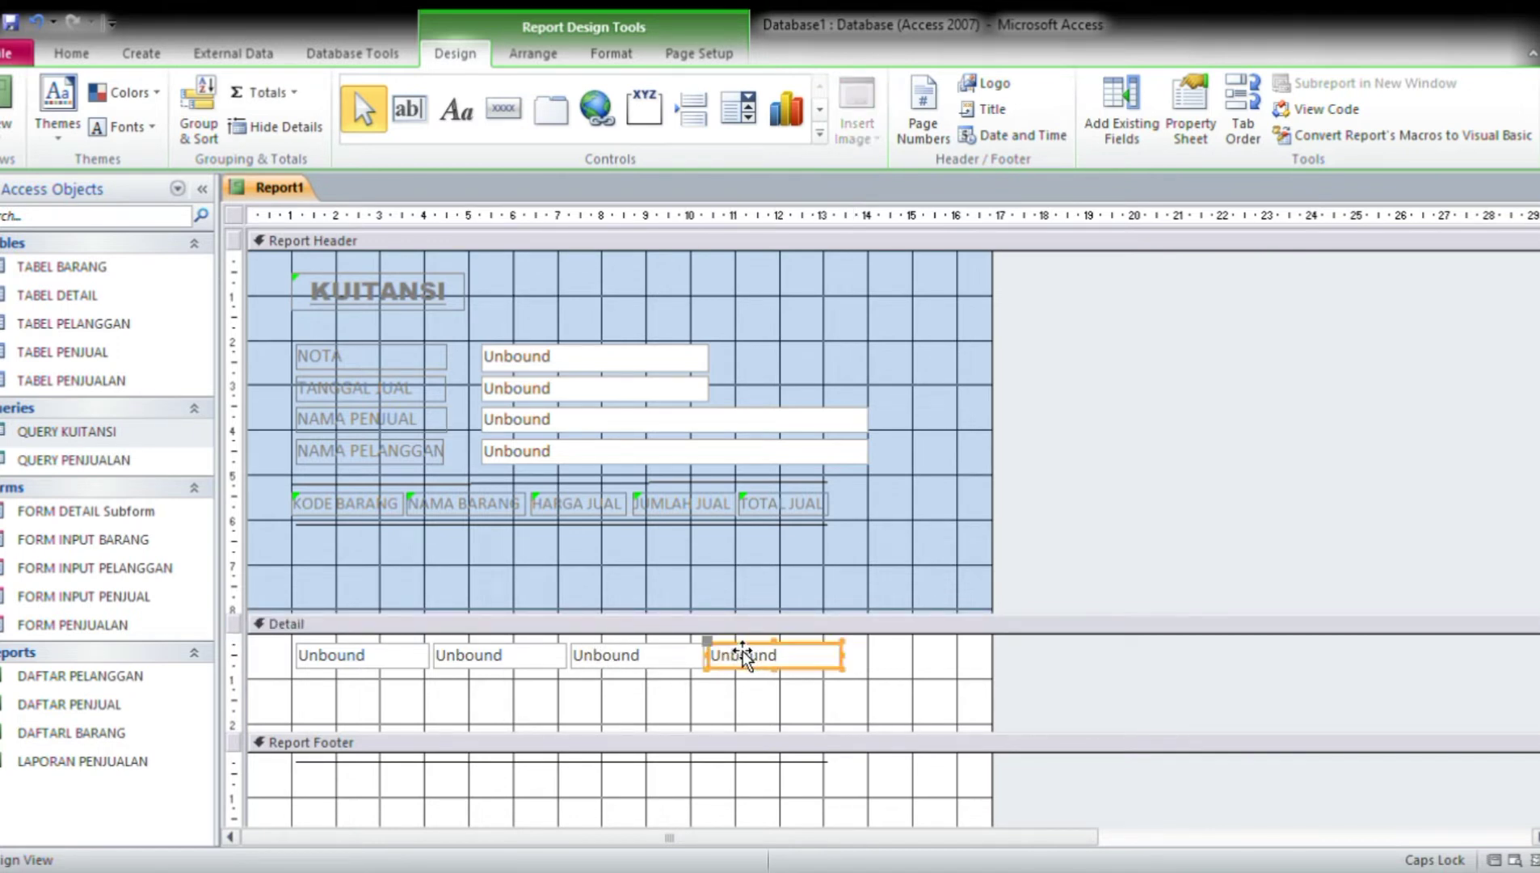
click(760, 692)
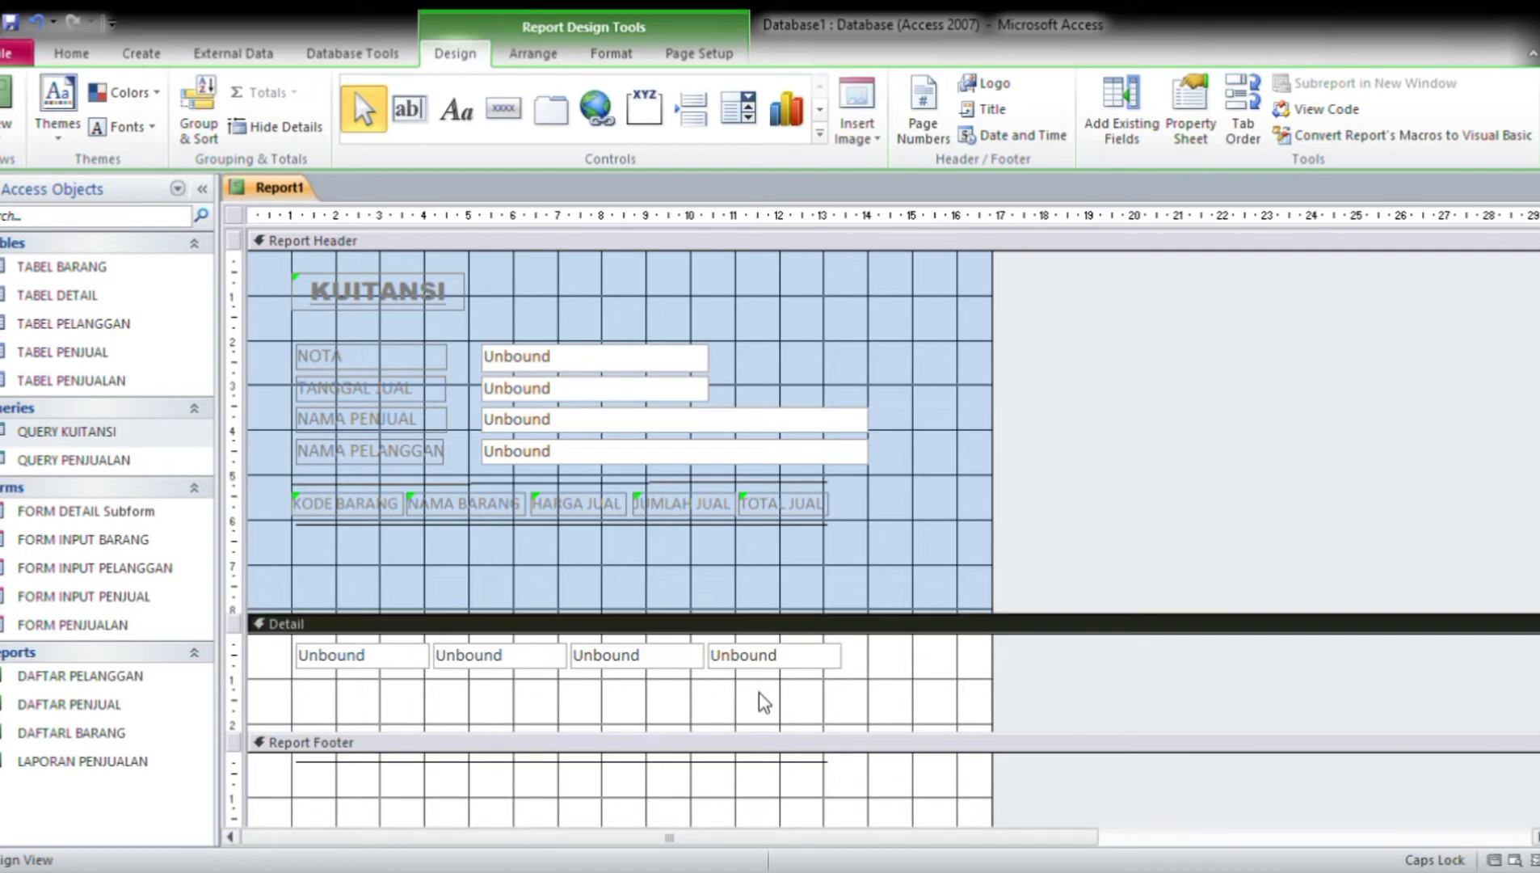
Add a fifth text box to the Detail section and remove its attached label.
click(408, 108)
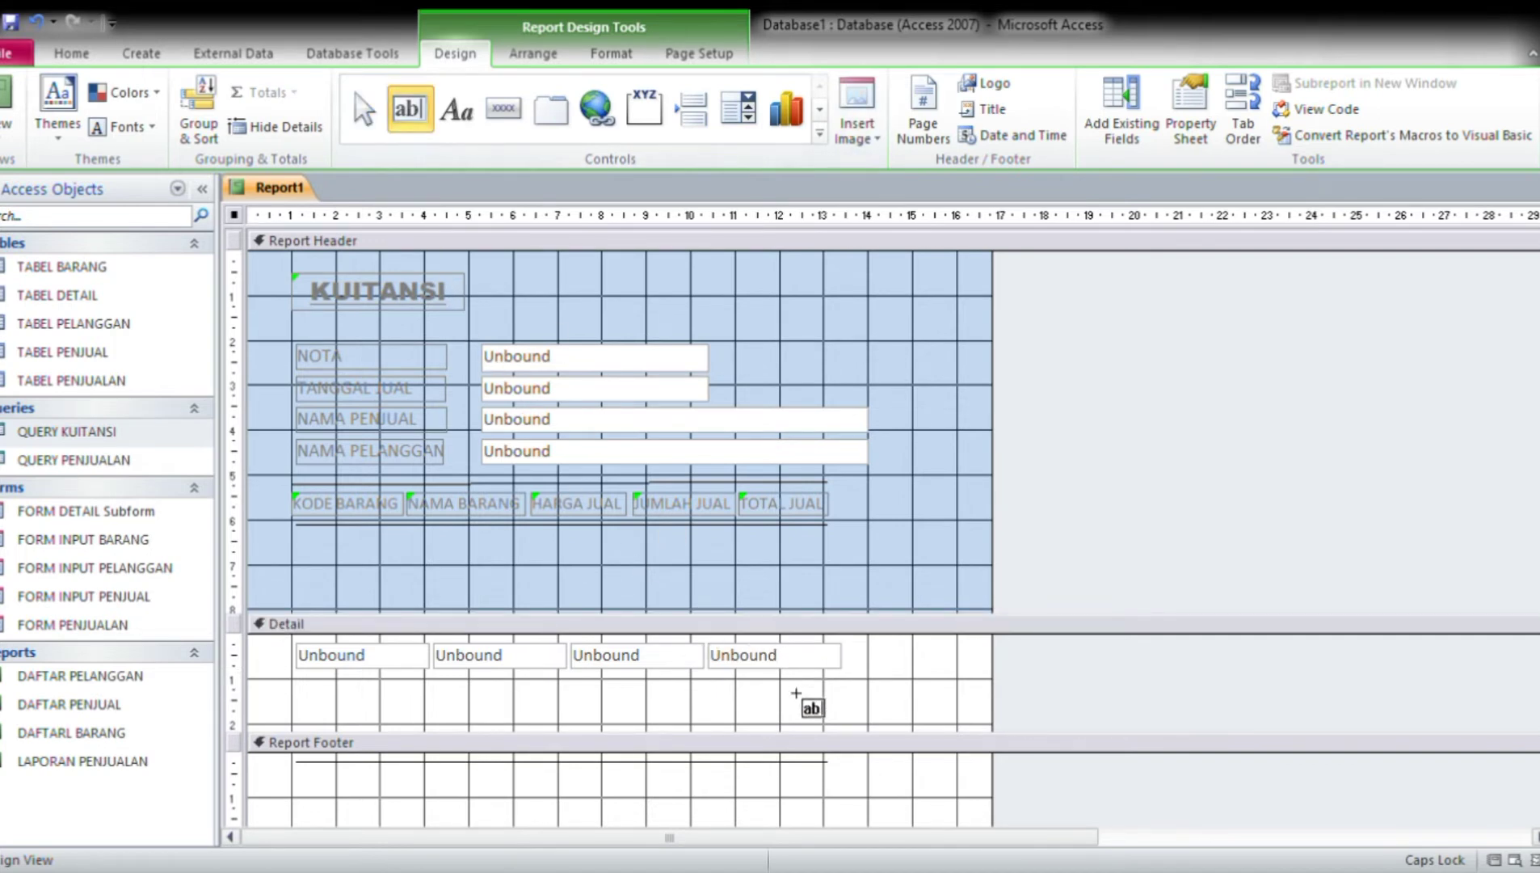
click(863, 654)
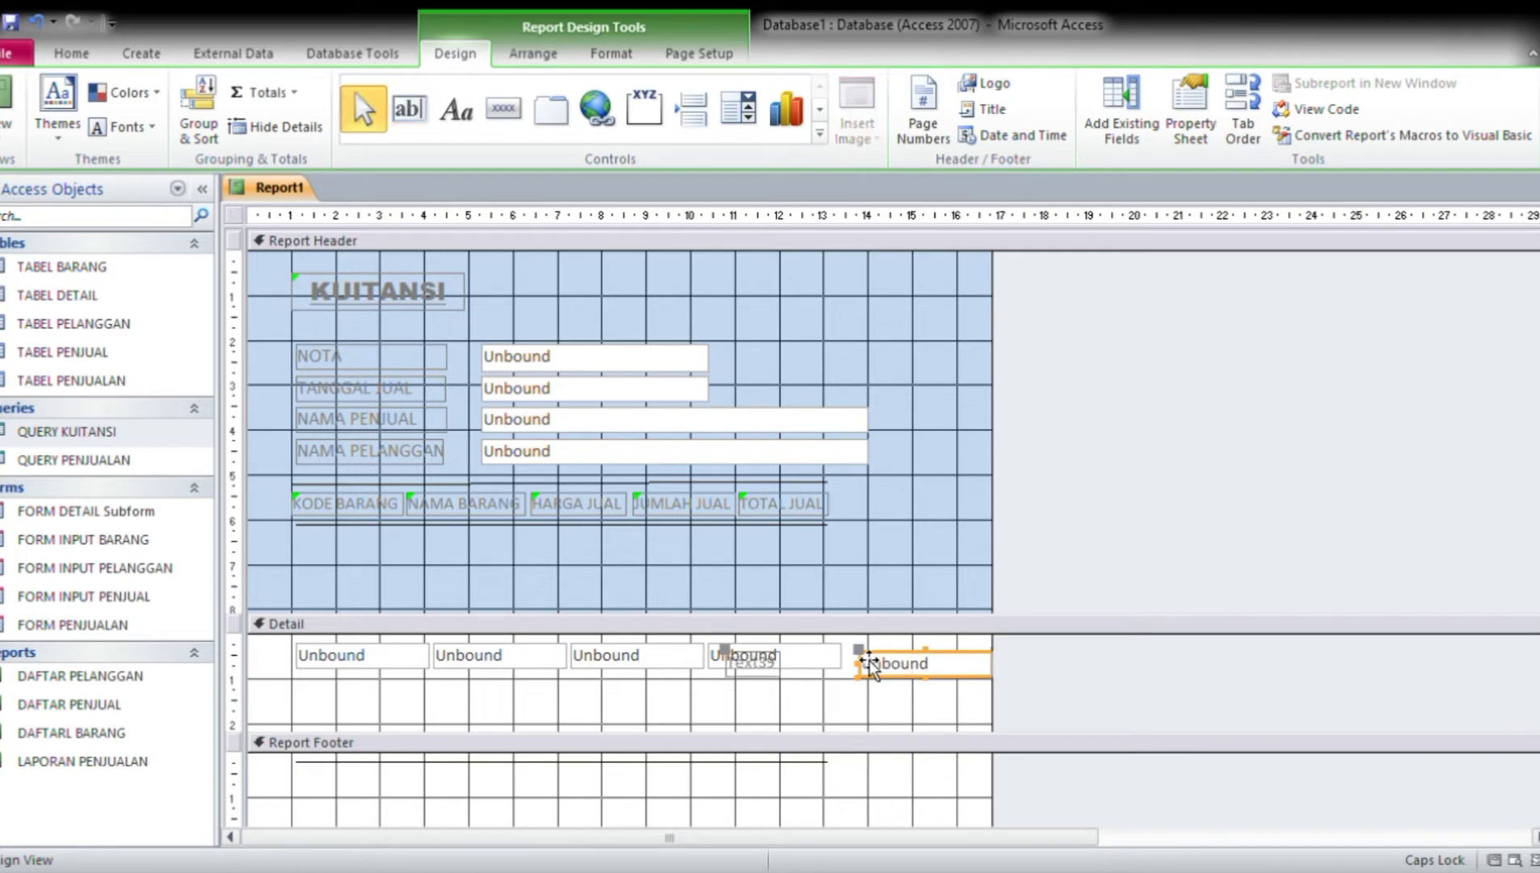
click(783, 667)
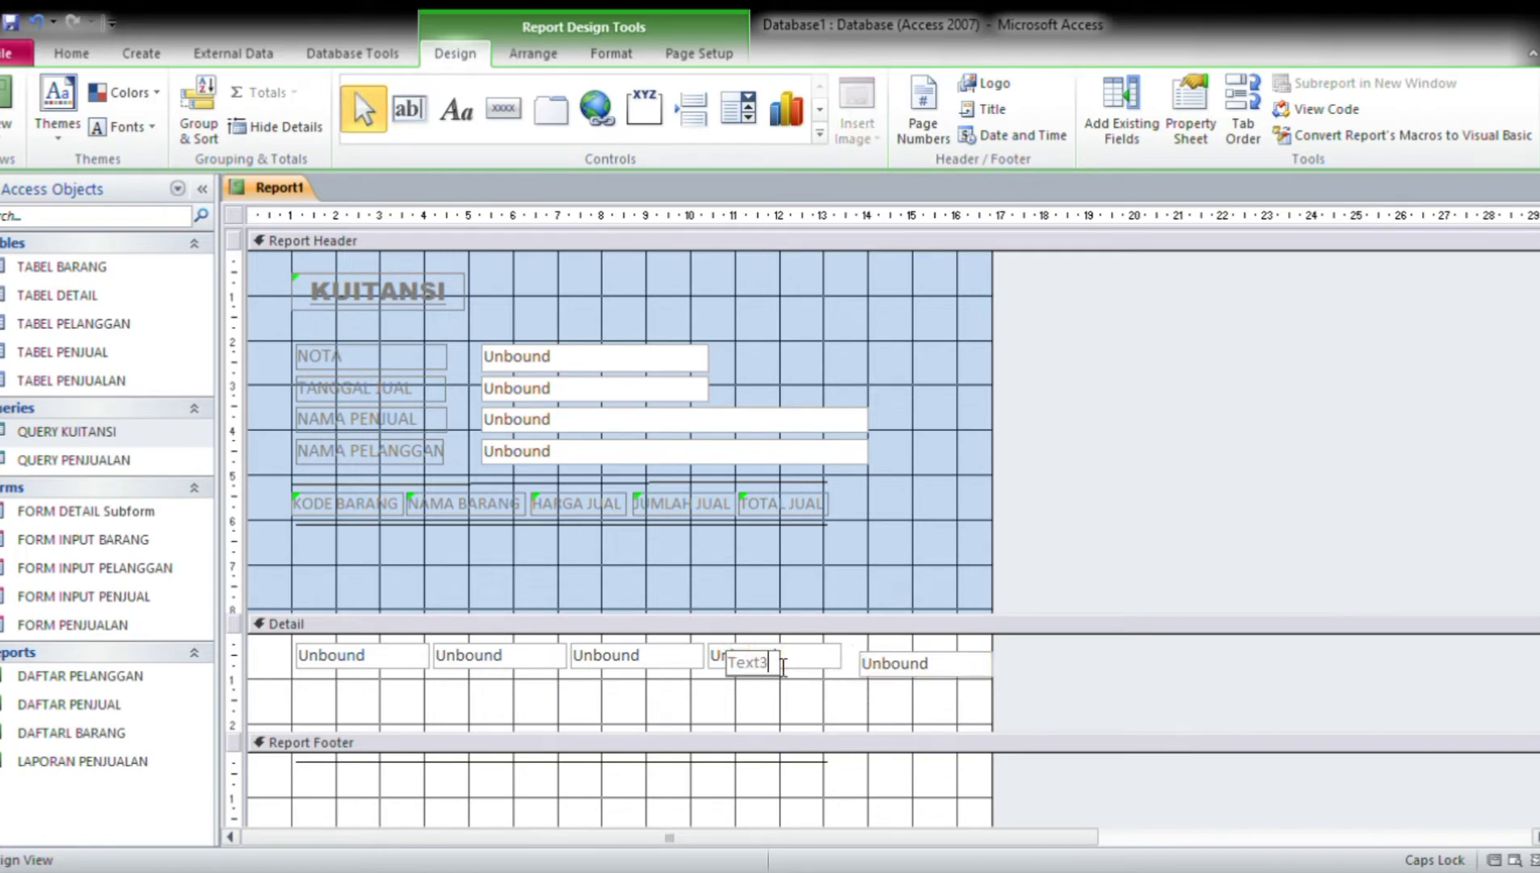
key(BackSpace)
key(BackSpace)
key(BackSpace)
key(BackSpace)
key(BackSpace)
key(BackSpace)
click(832, 705)
Widen the report to about 18.5 cm and align the fifth Detail text box directly beside the fourth one.
drag(1002, 703, 1068, 702)
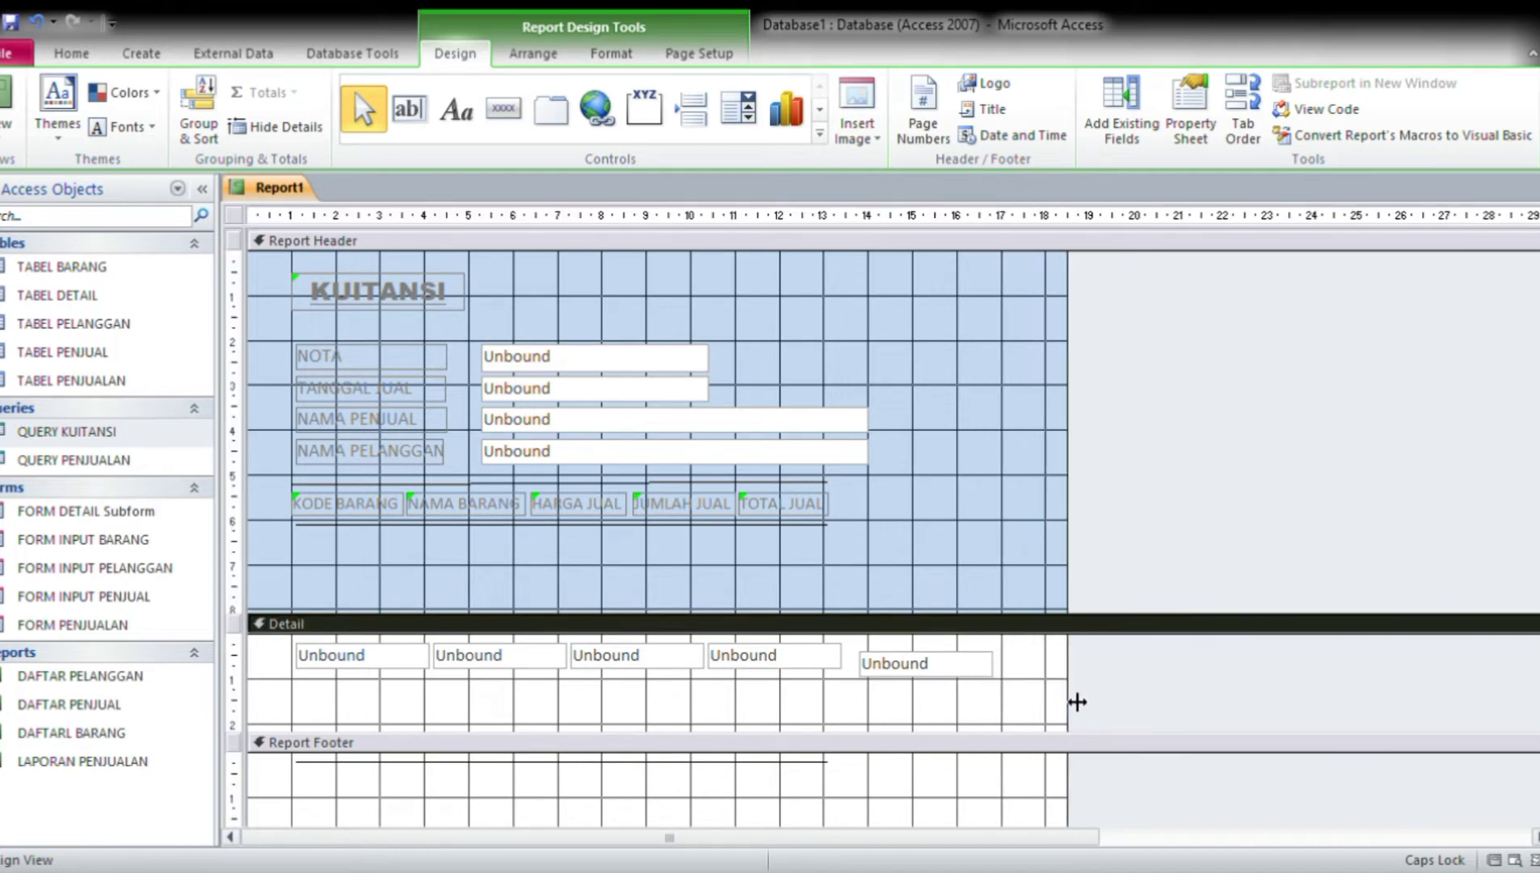
click(957, 664)
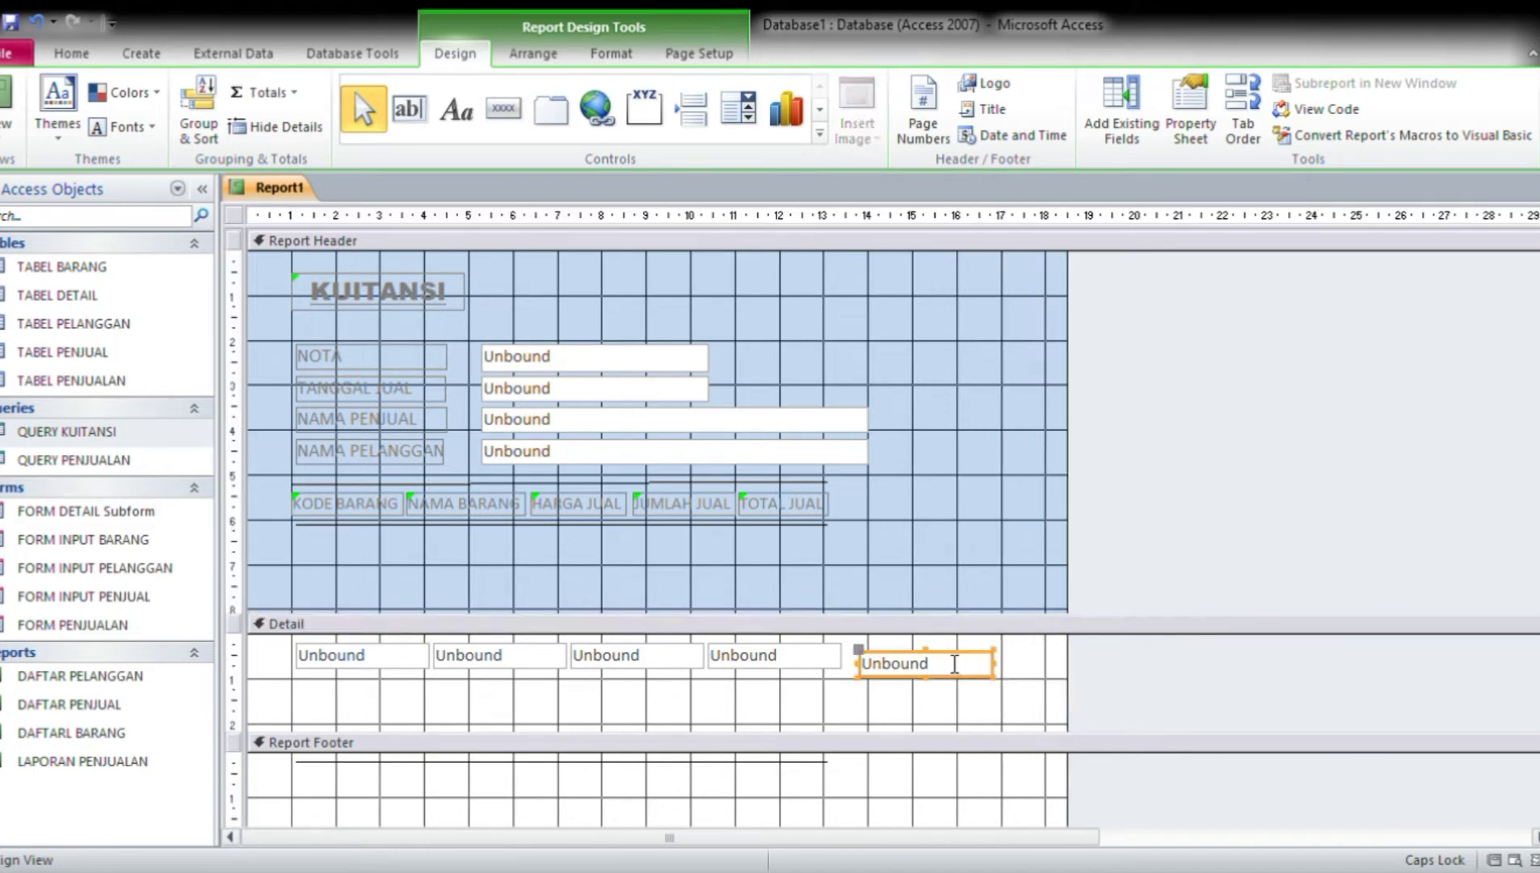
drag(938, 658, 933, 652)
double_click(933, 652)
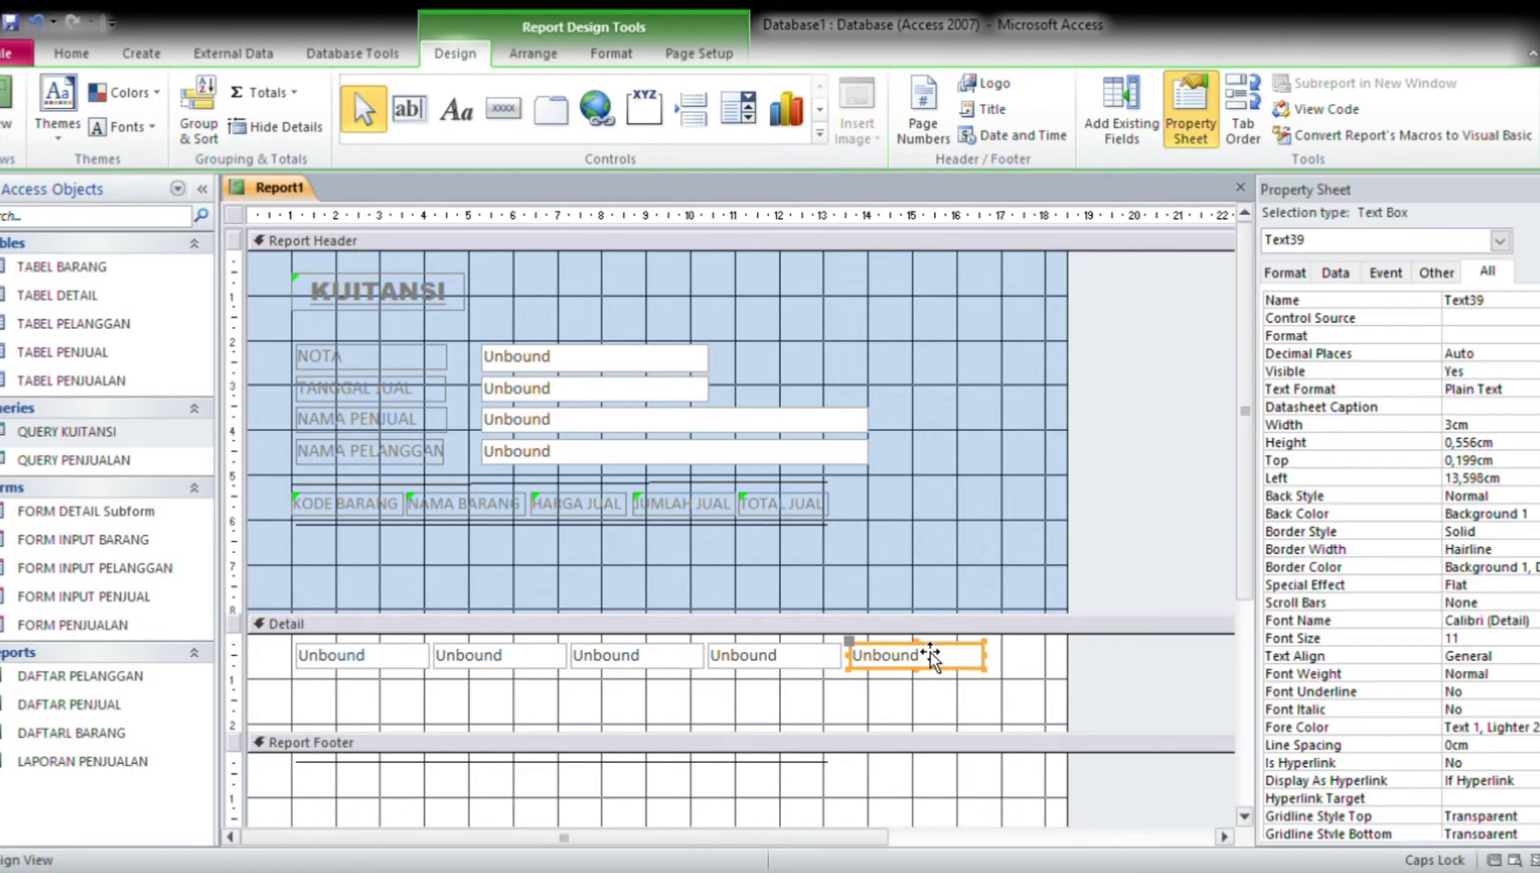
click(937, 657)
drag(857, 653, 850, 651)
click(1007, 705)
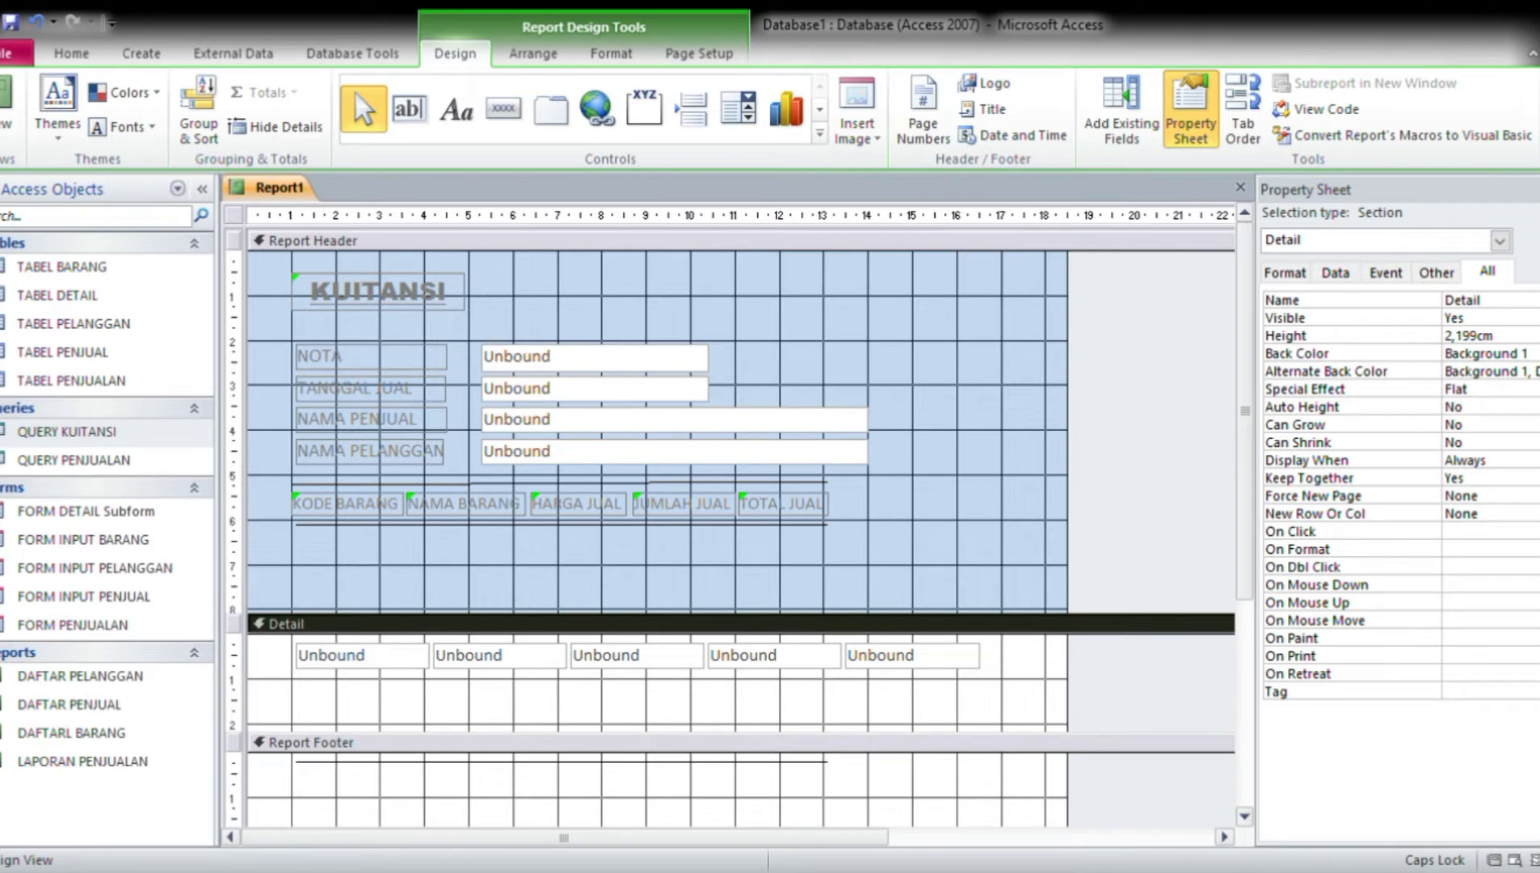
Add a text box to the Report Footer and place it below the fifth Detail text box, with its label moved to about 9 cm.
click(1538, 189)
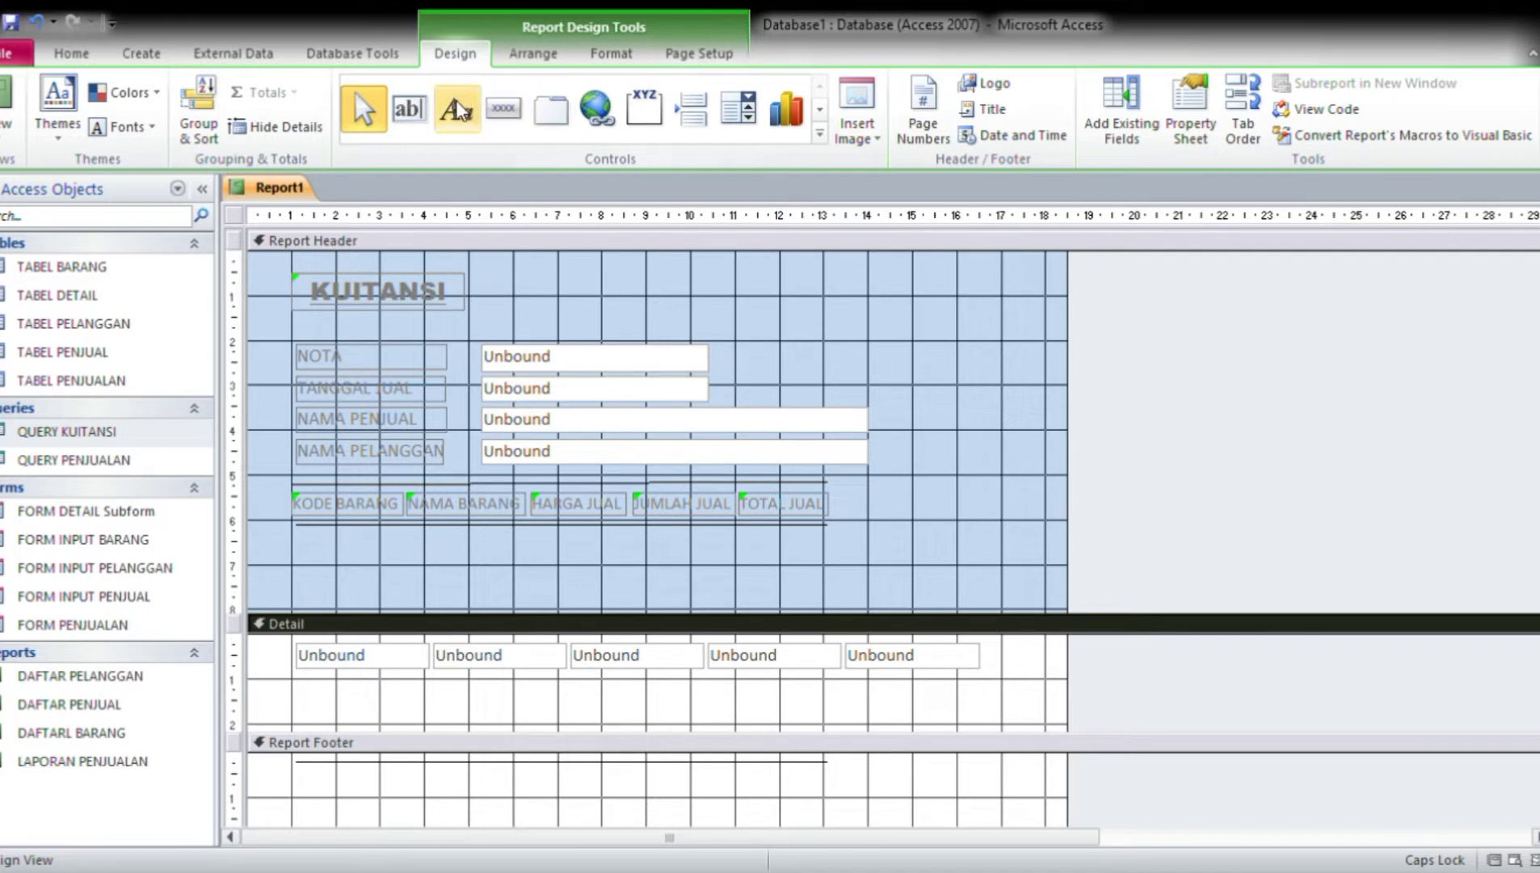
click(414, 109)
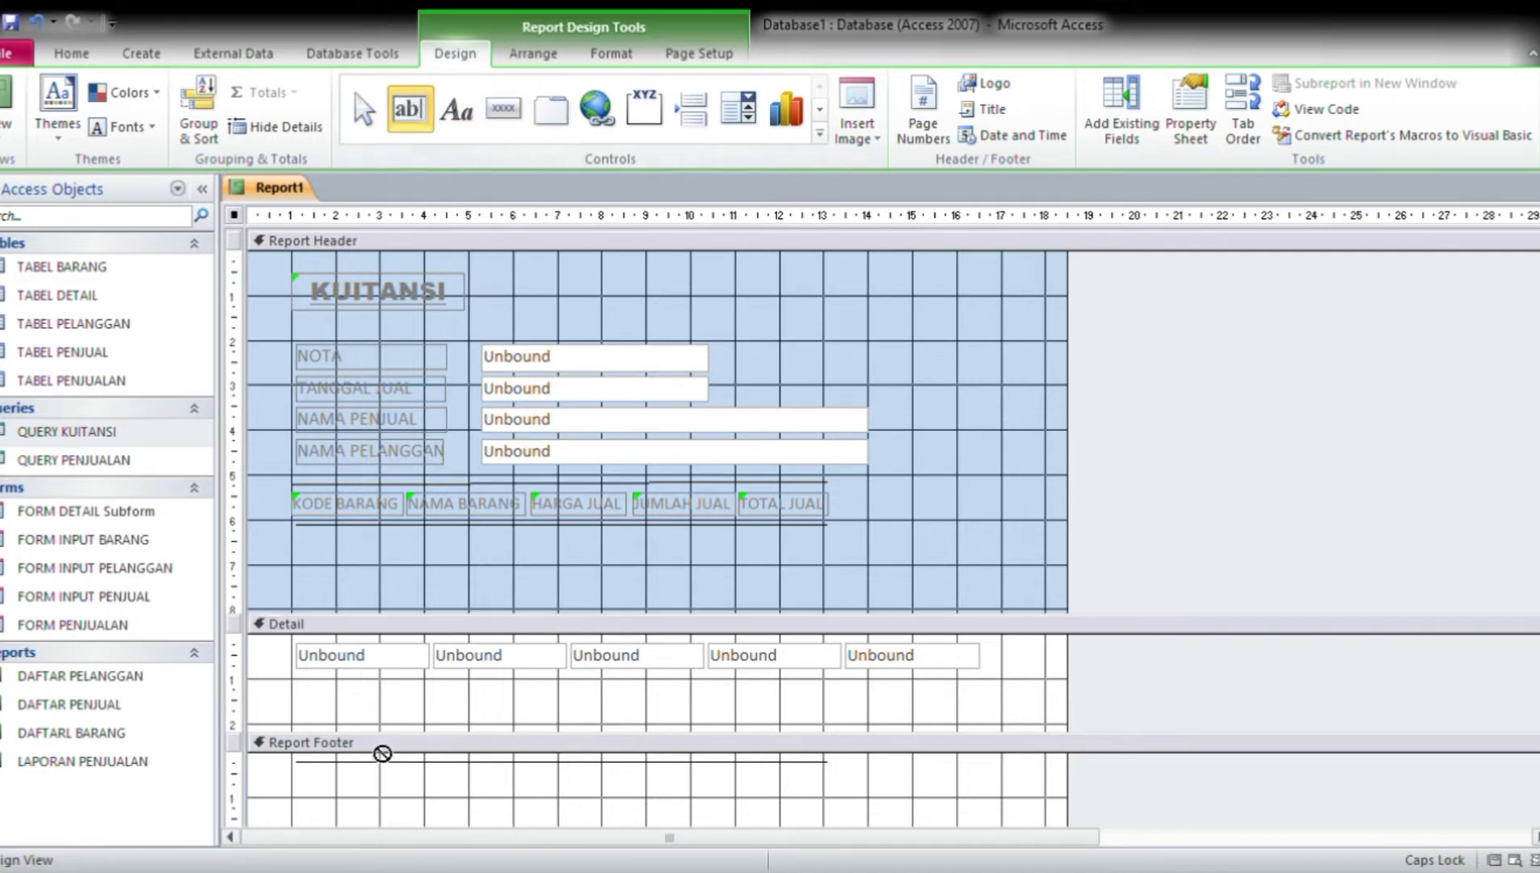
click(310, 769)
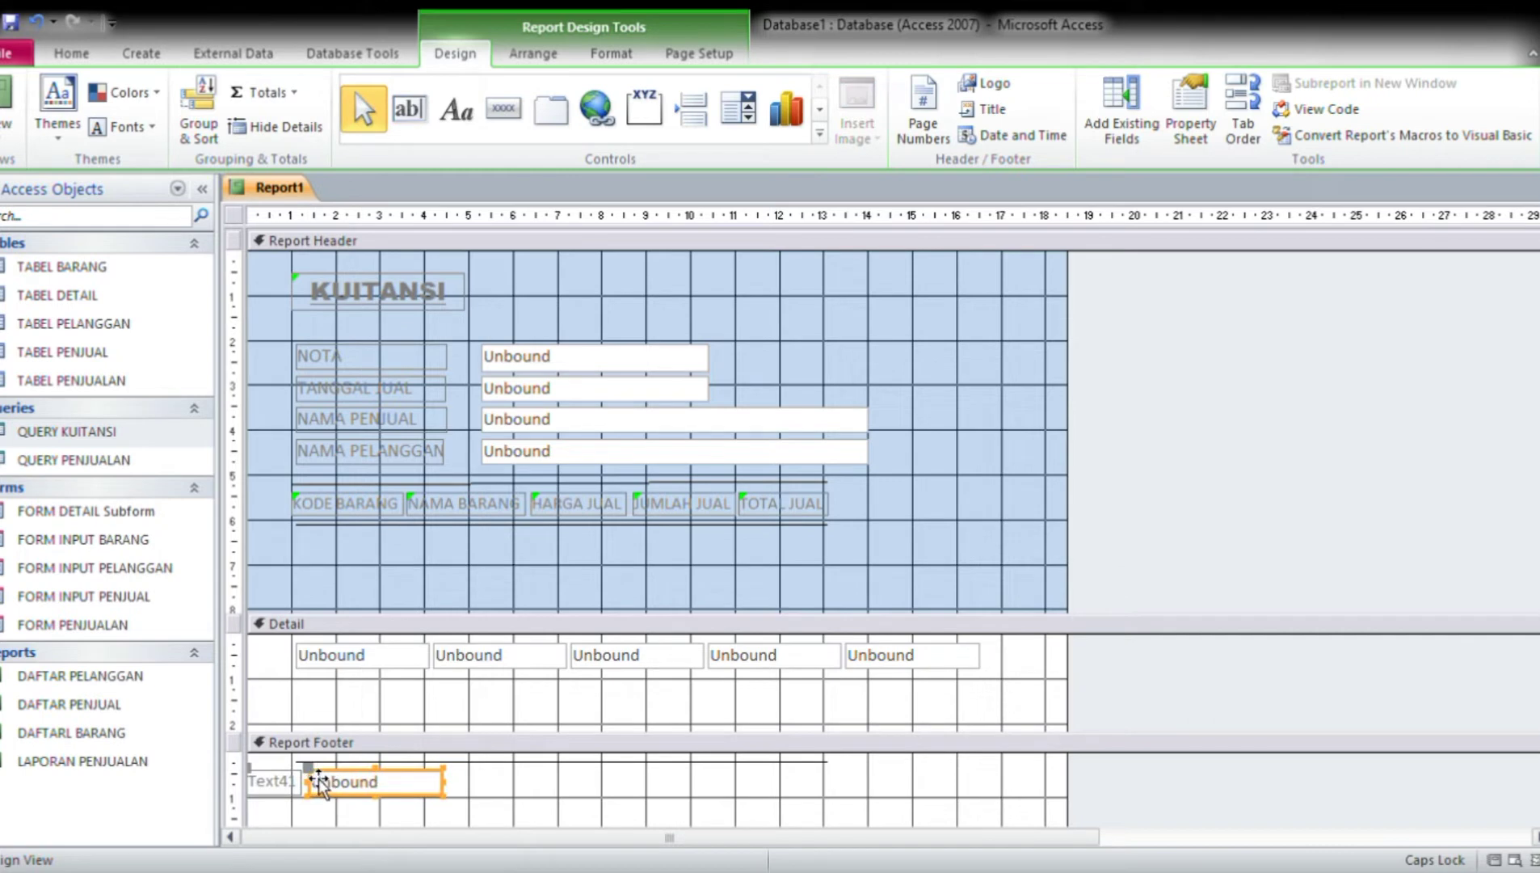
drag(318, 778, 442, 774)
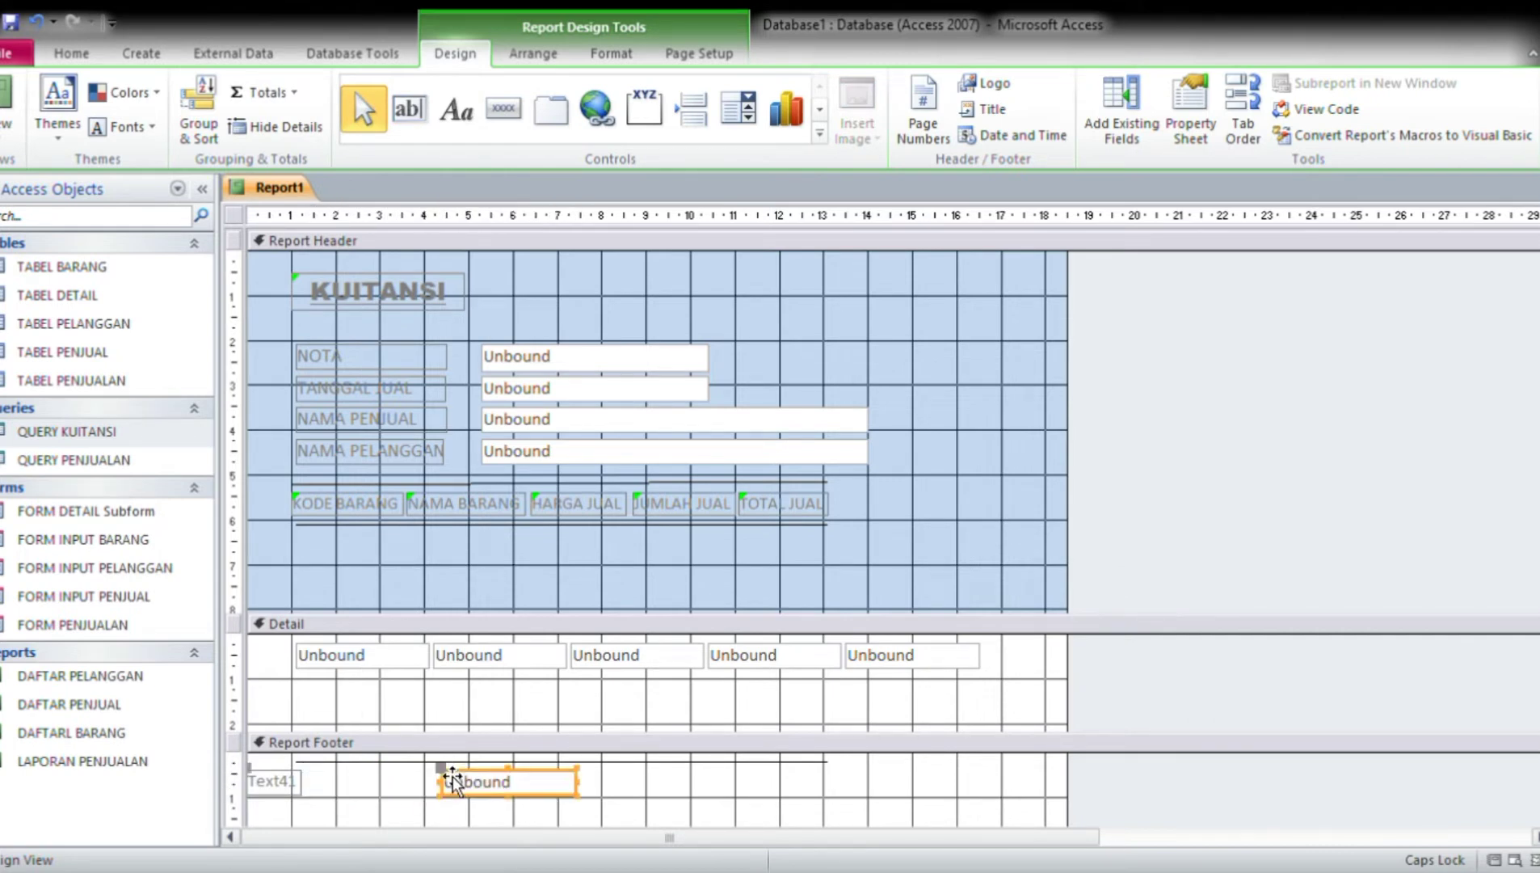
click(267, 786)
drag(267, 788, 316, 780)
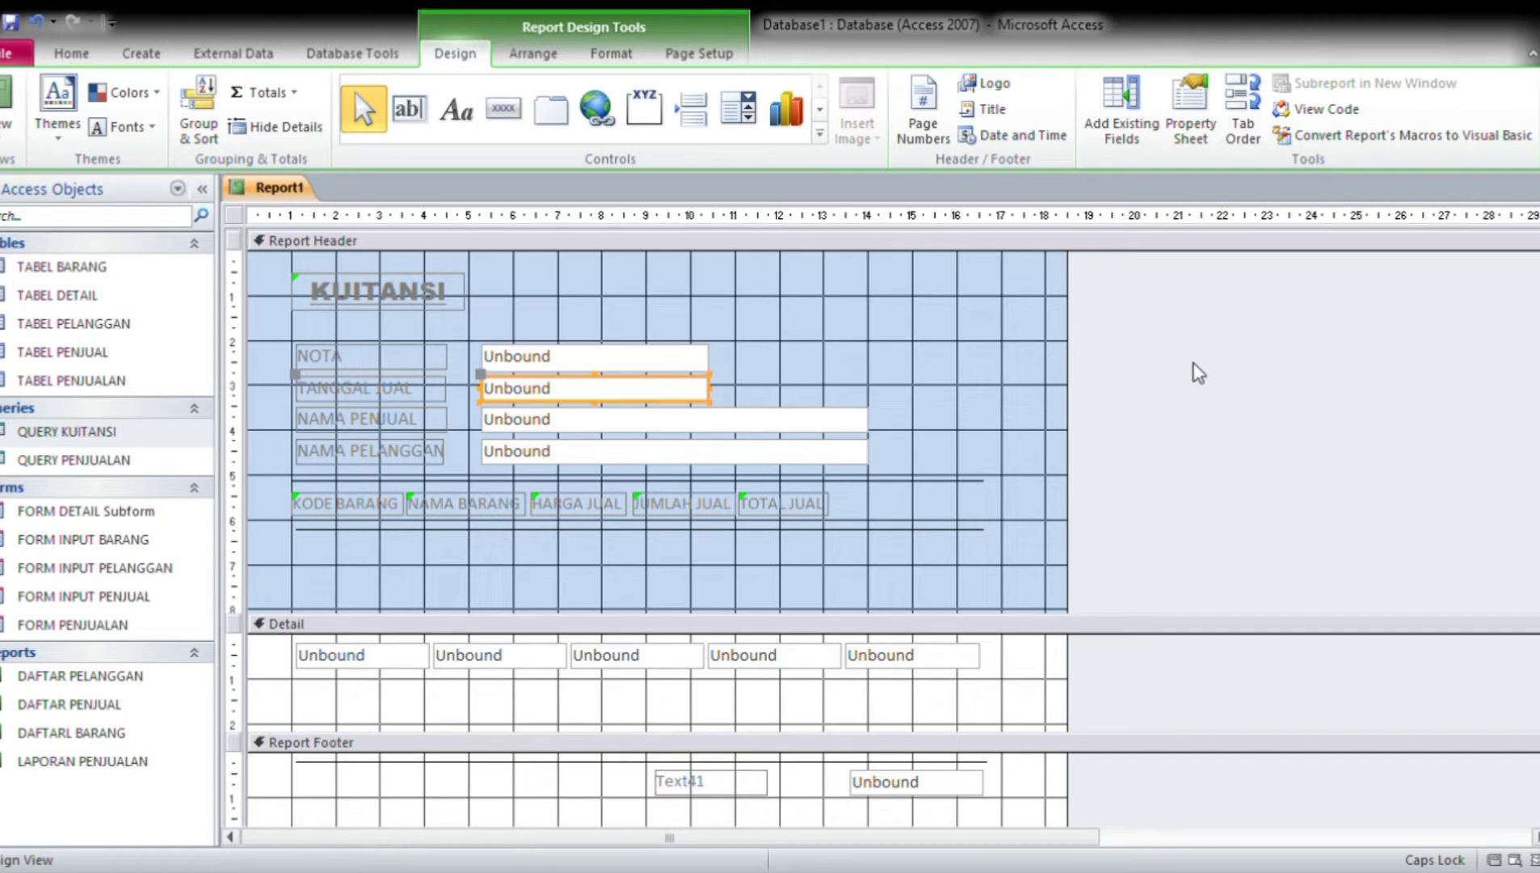
Set the control sources of the first two Report Header text boxes to NOTA and TANGGAL.
click(669, 365)
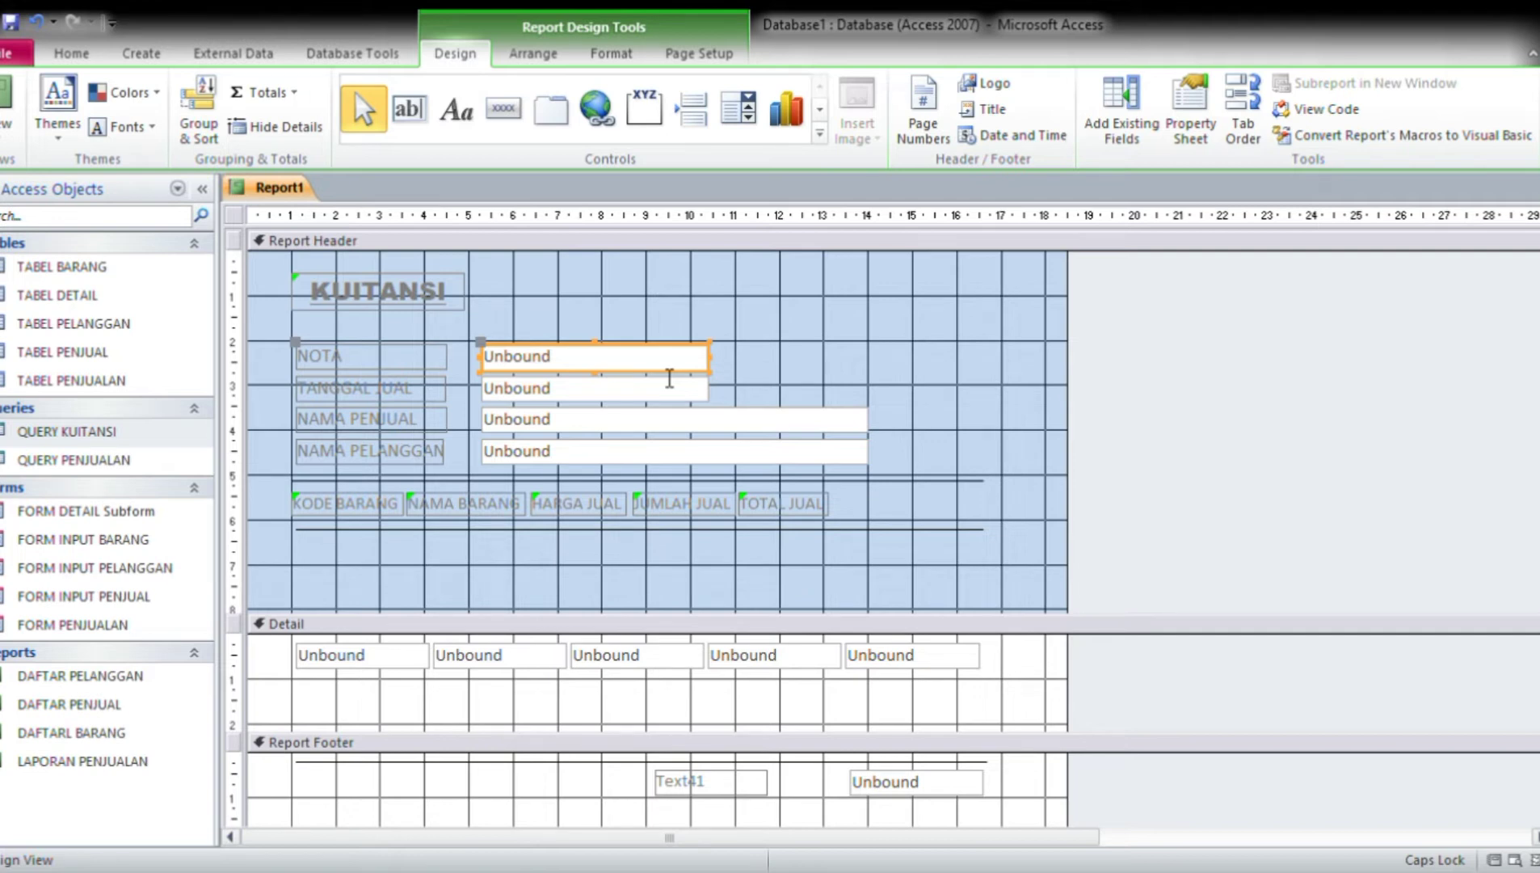
click(669, 370)
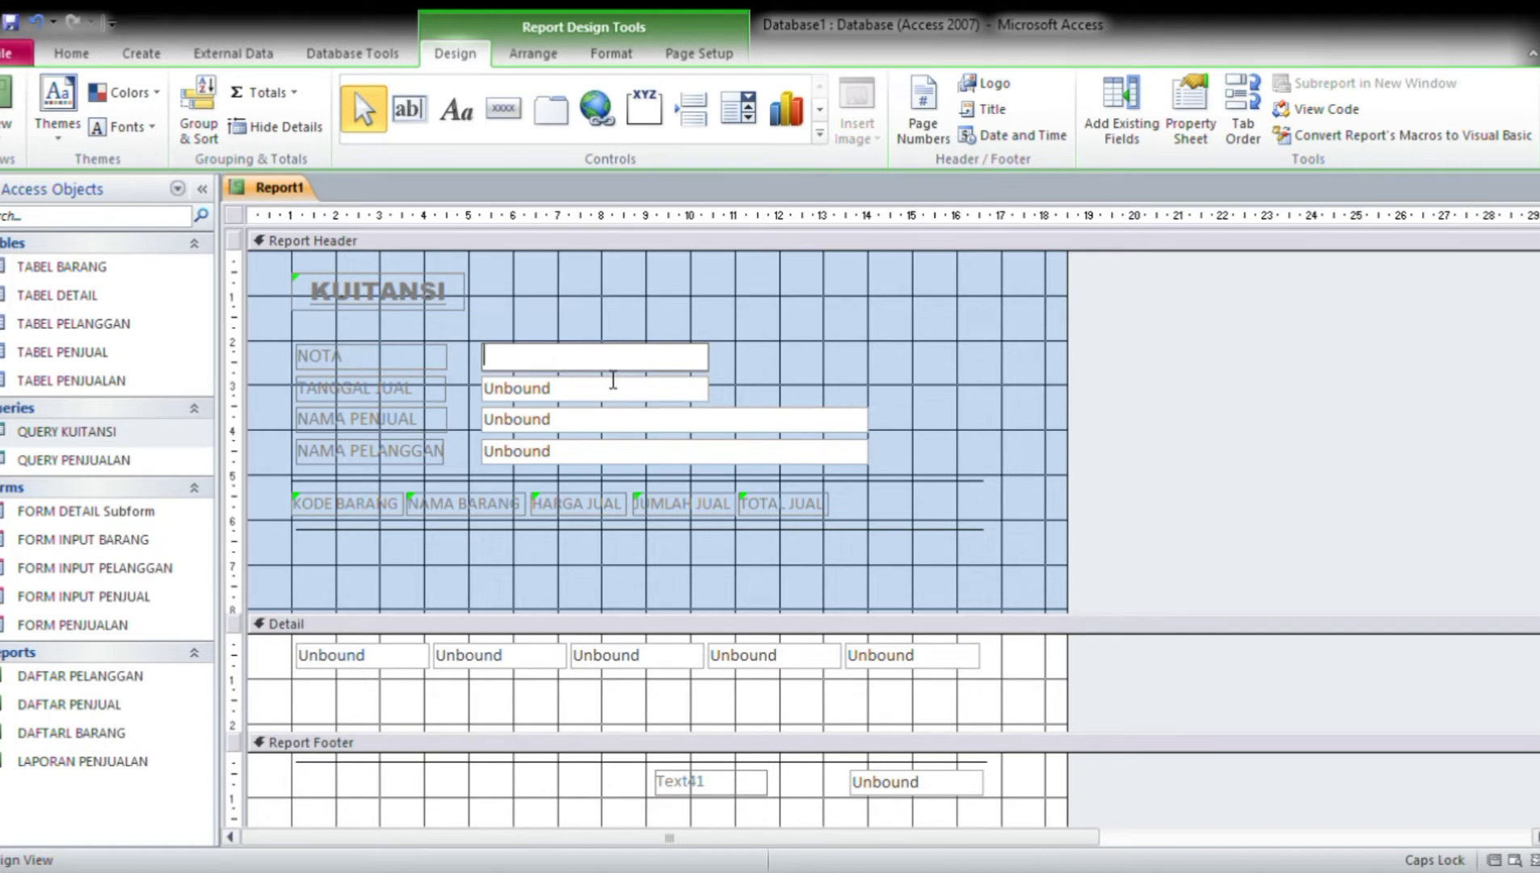
key(F4)
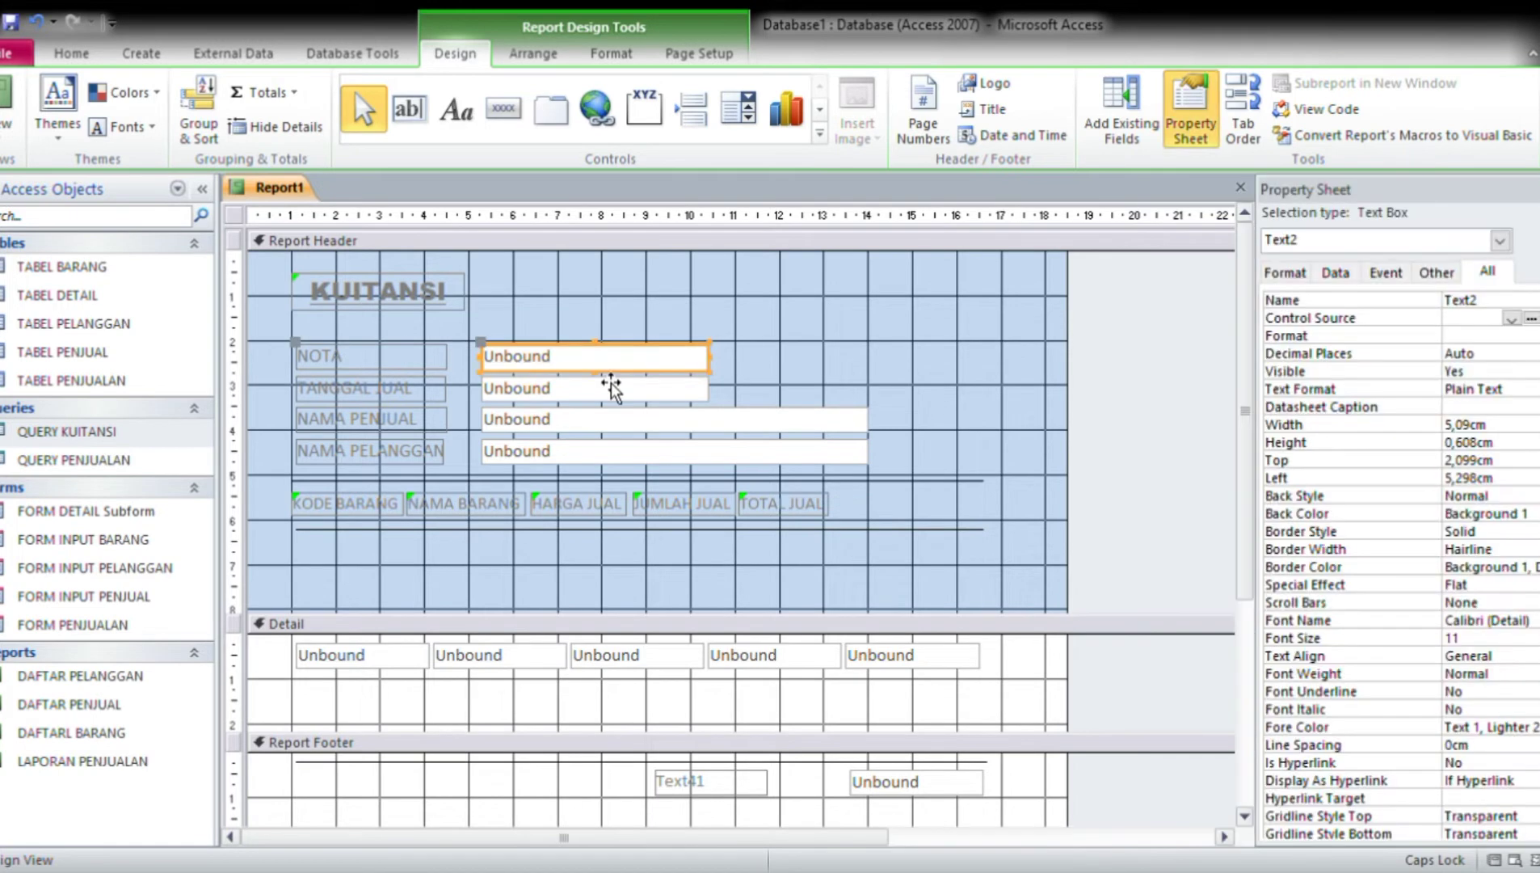
click(1320, 319)
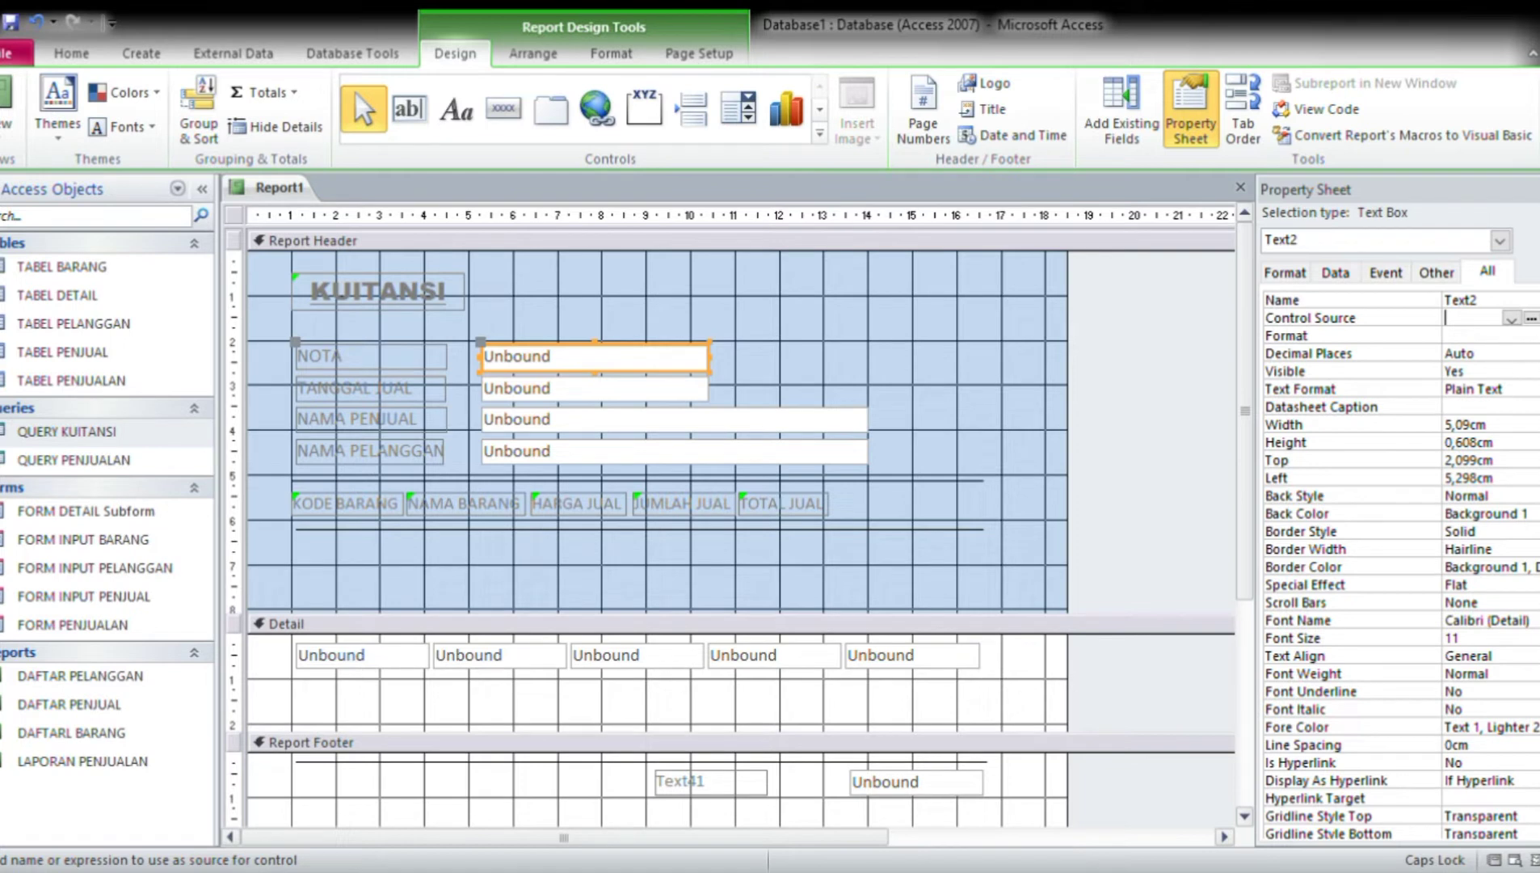
click(1514, 321)
click(1519, 337)
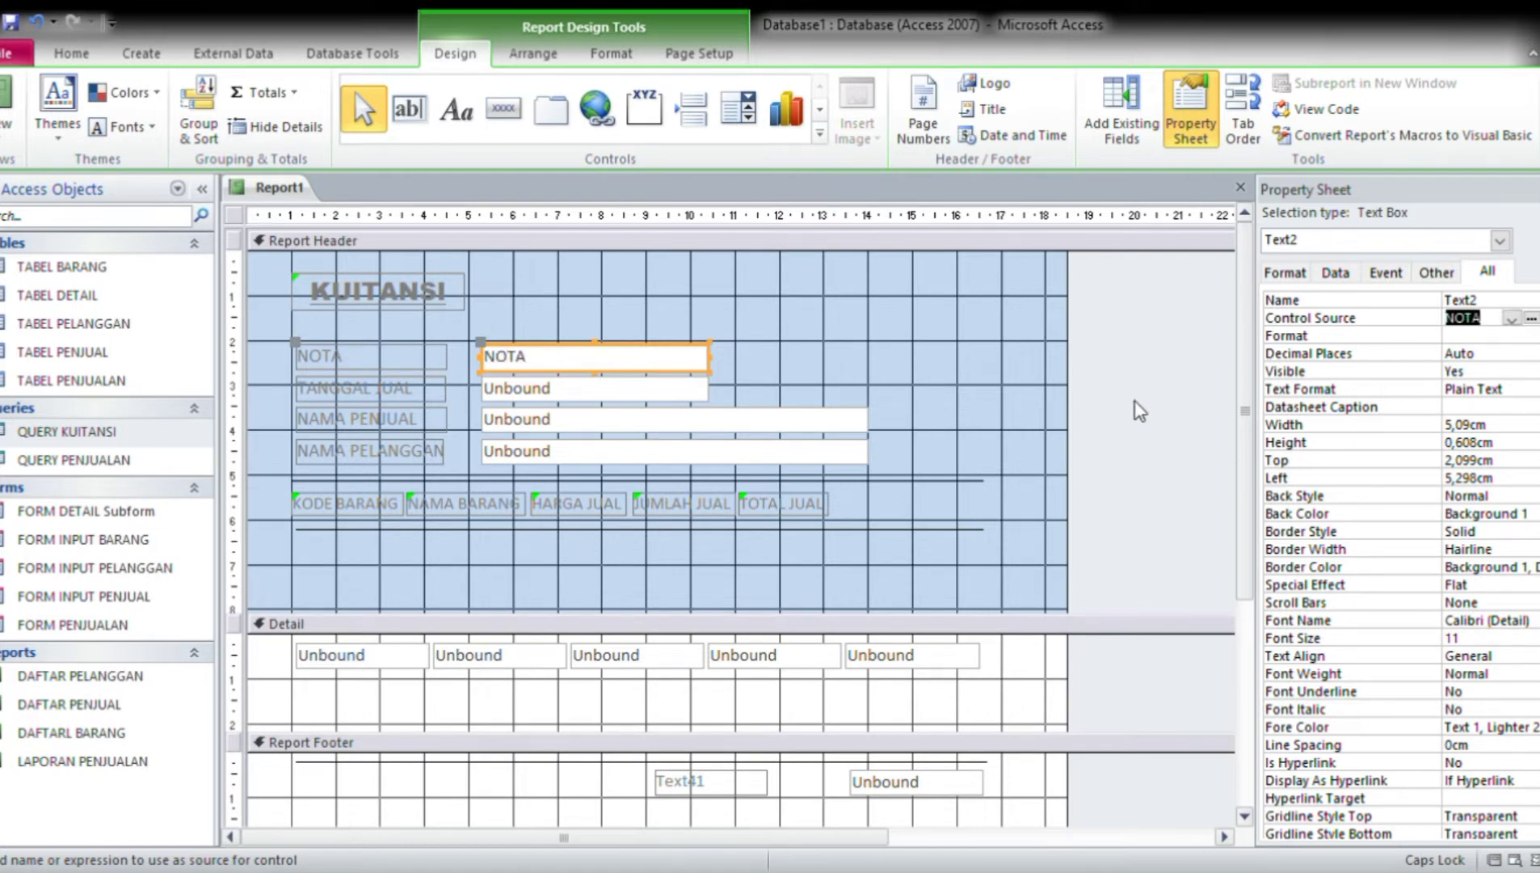
click(598, 394)
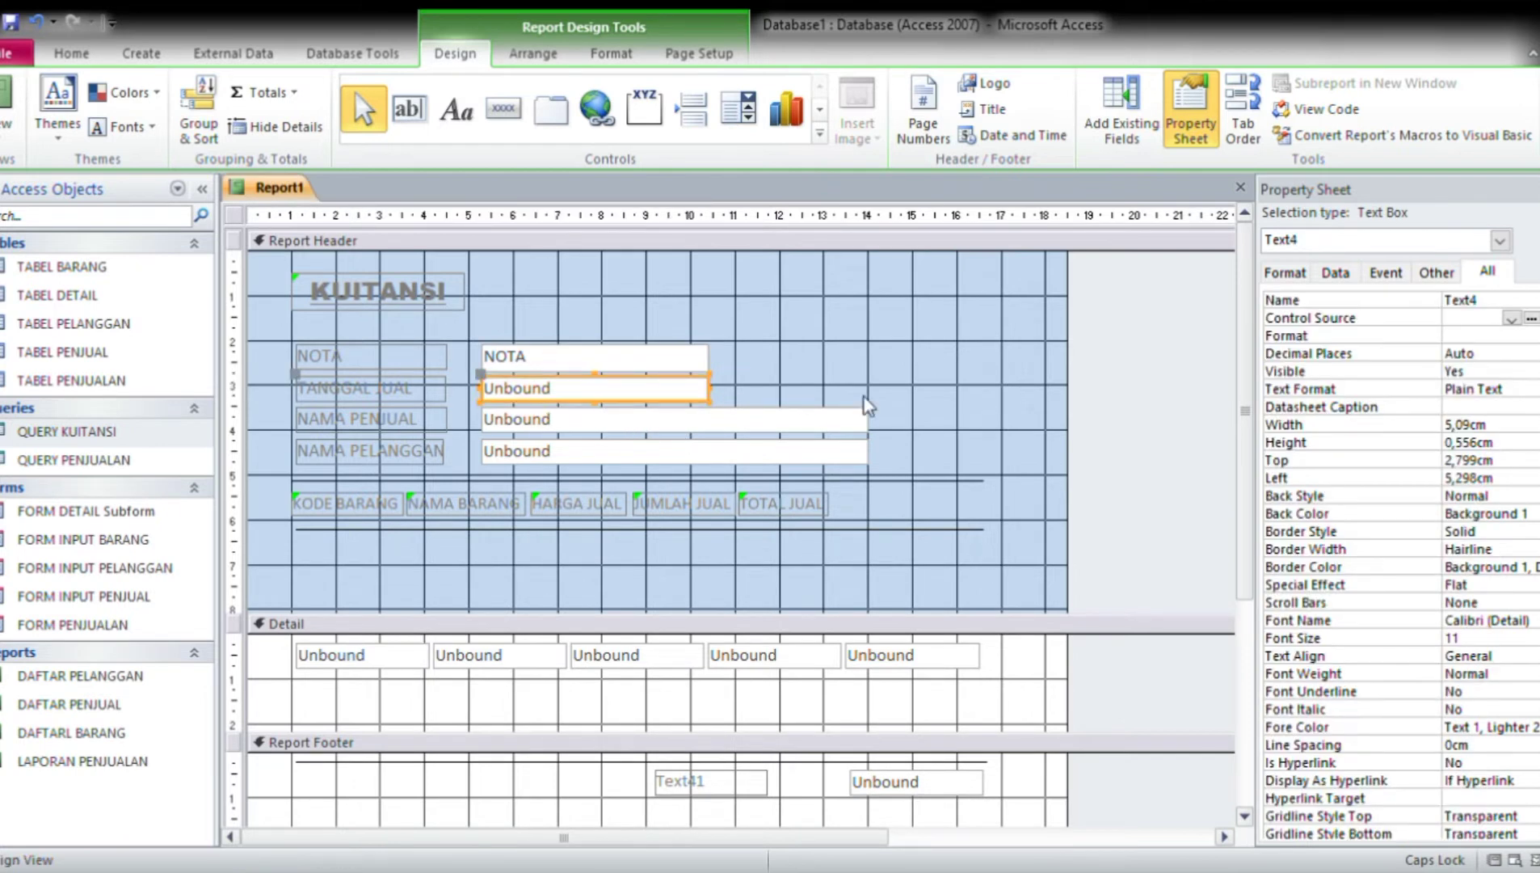
click(1365, 323)
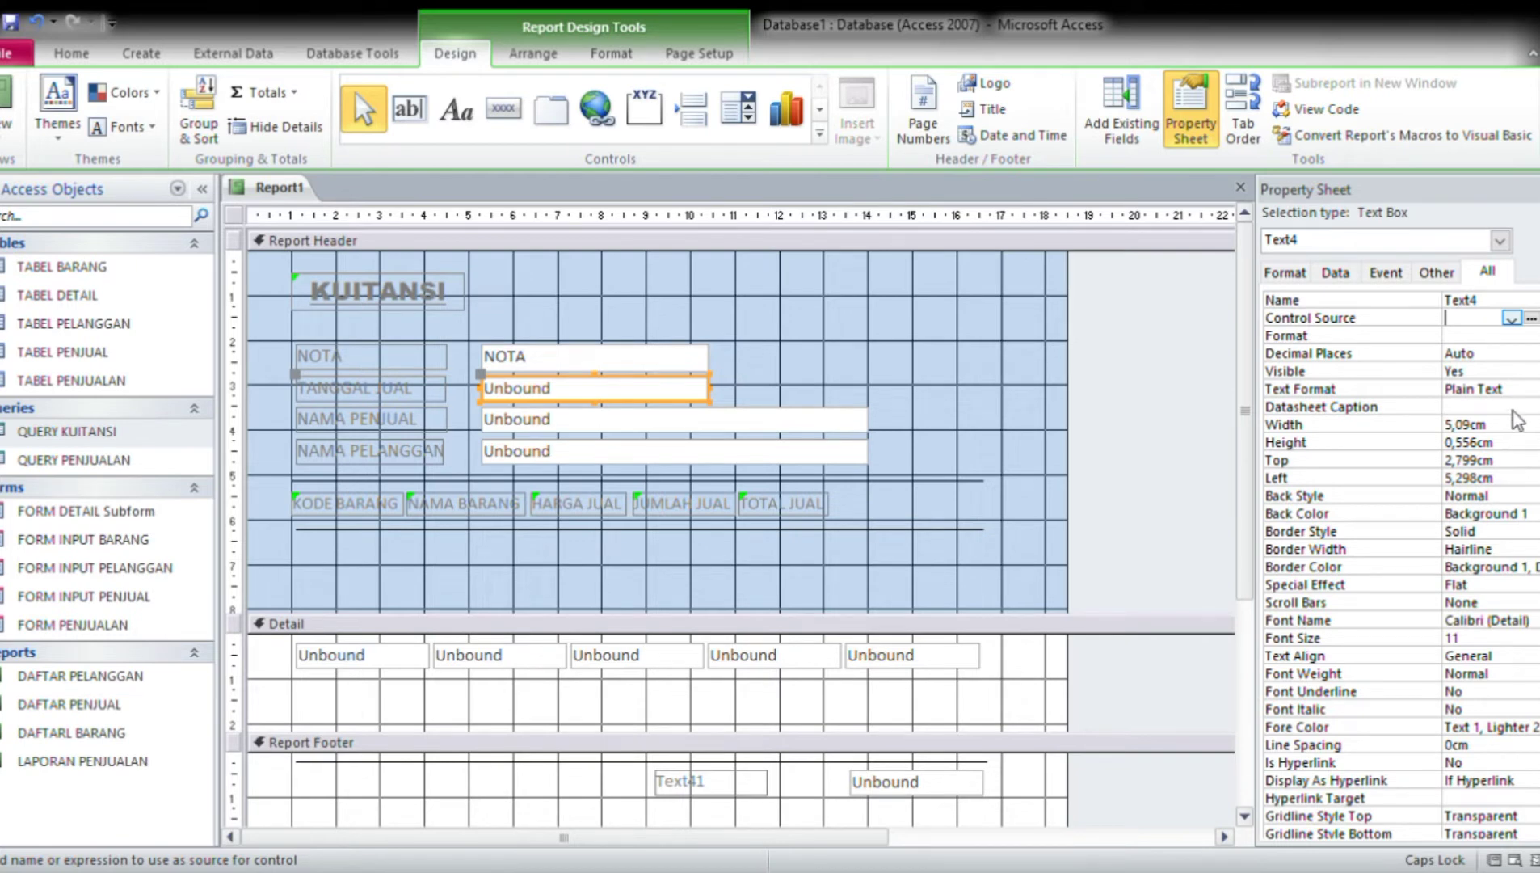
click(1519, 366)
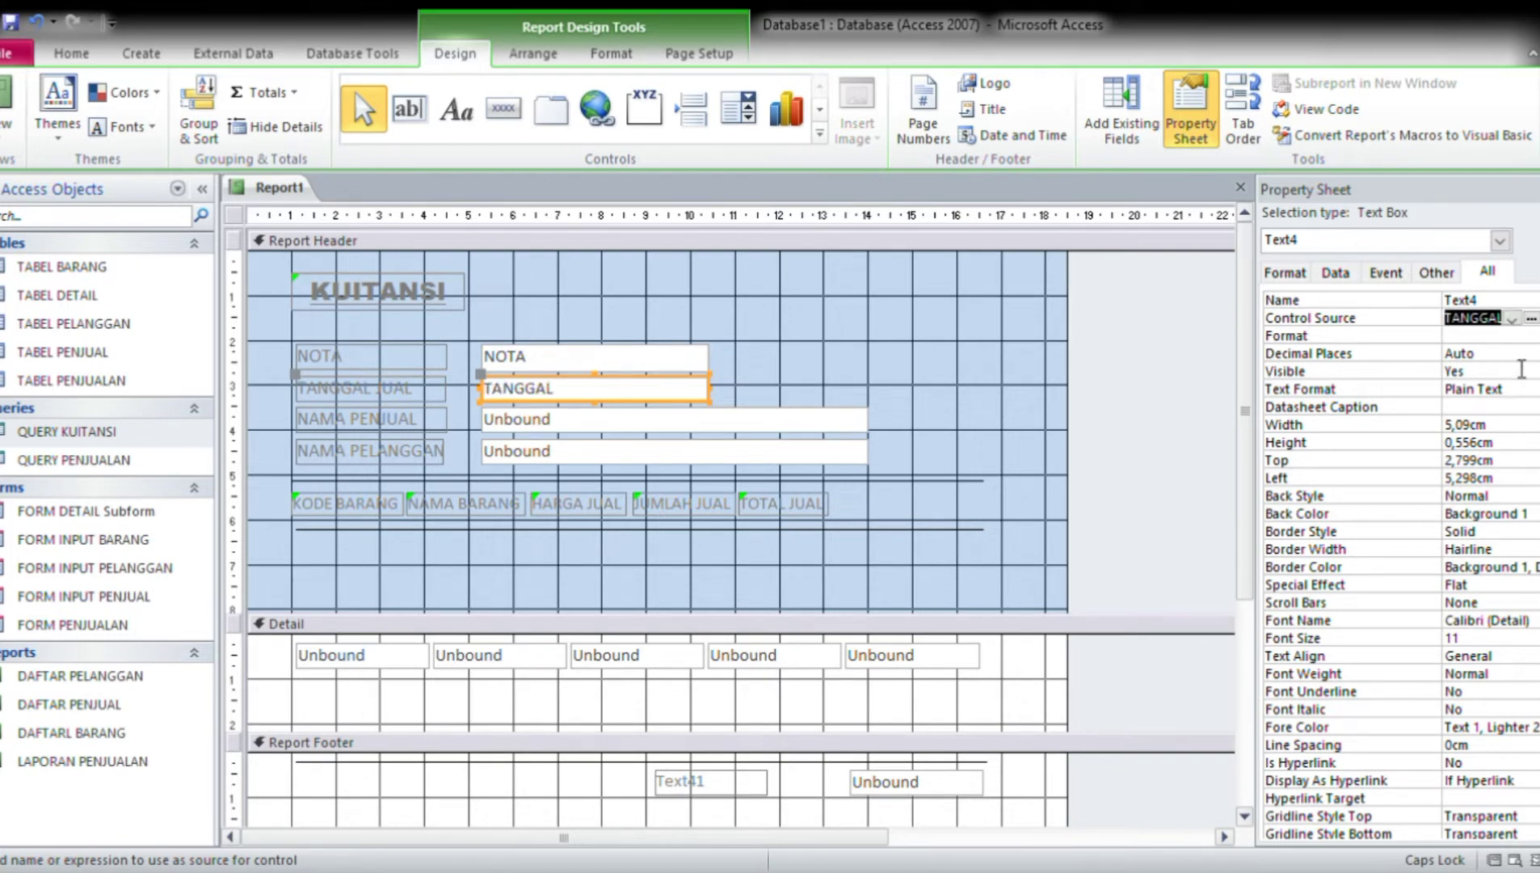
Set the control sources of the third and fourth Report Header text boxes to NAMA PENJUAL and NAMA PELANGGAN.
click(848, 426)
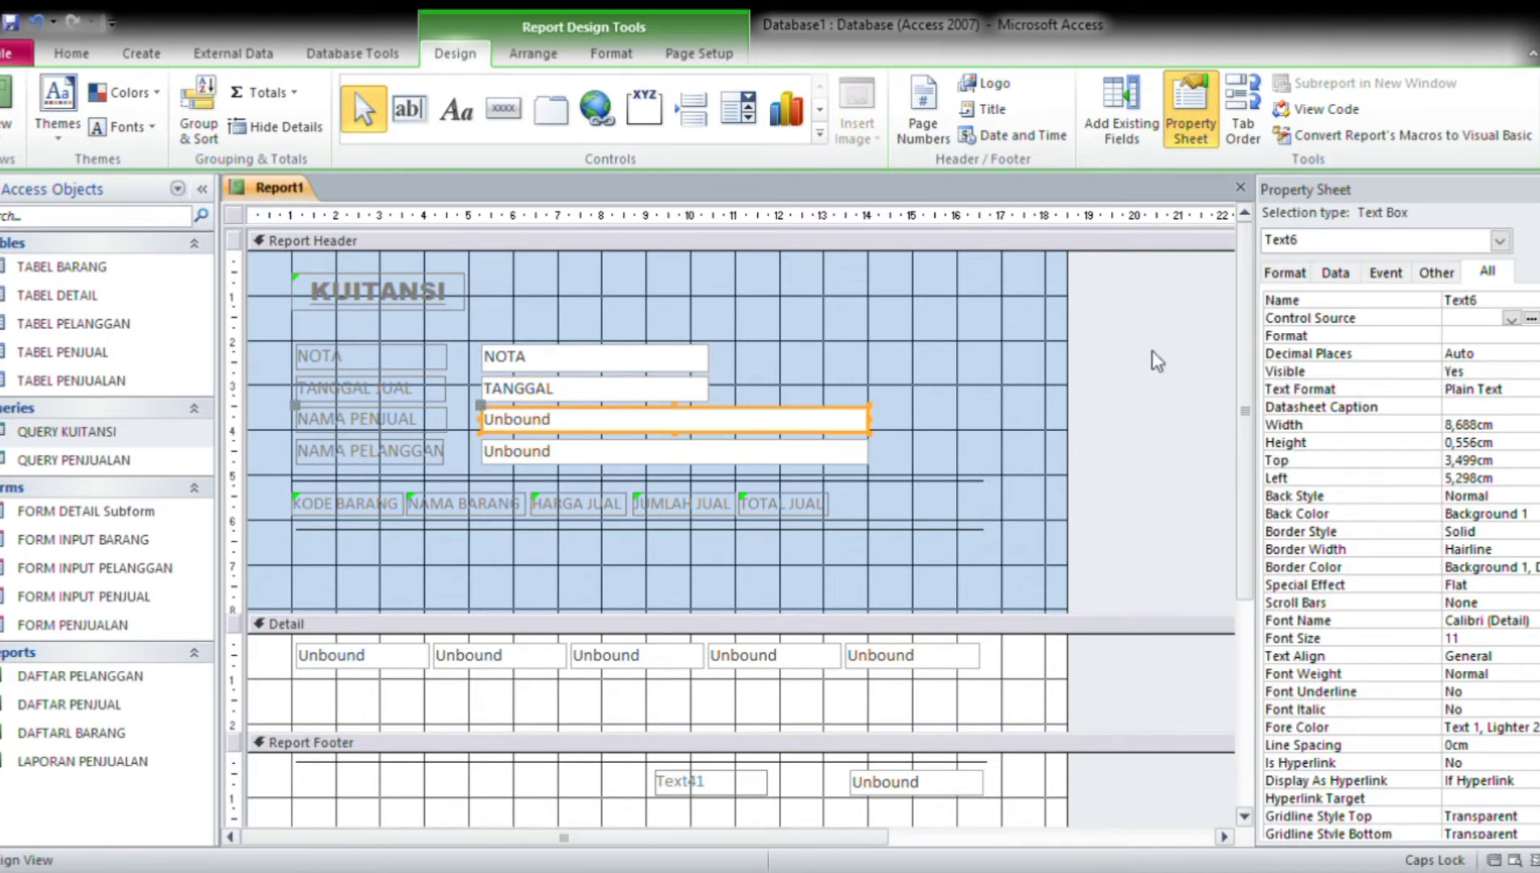
click(1289, 320)
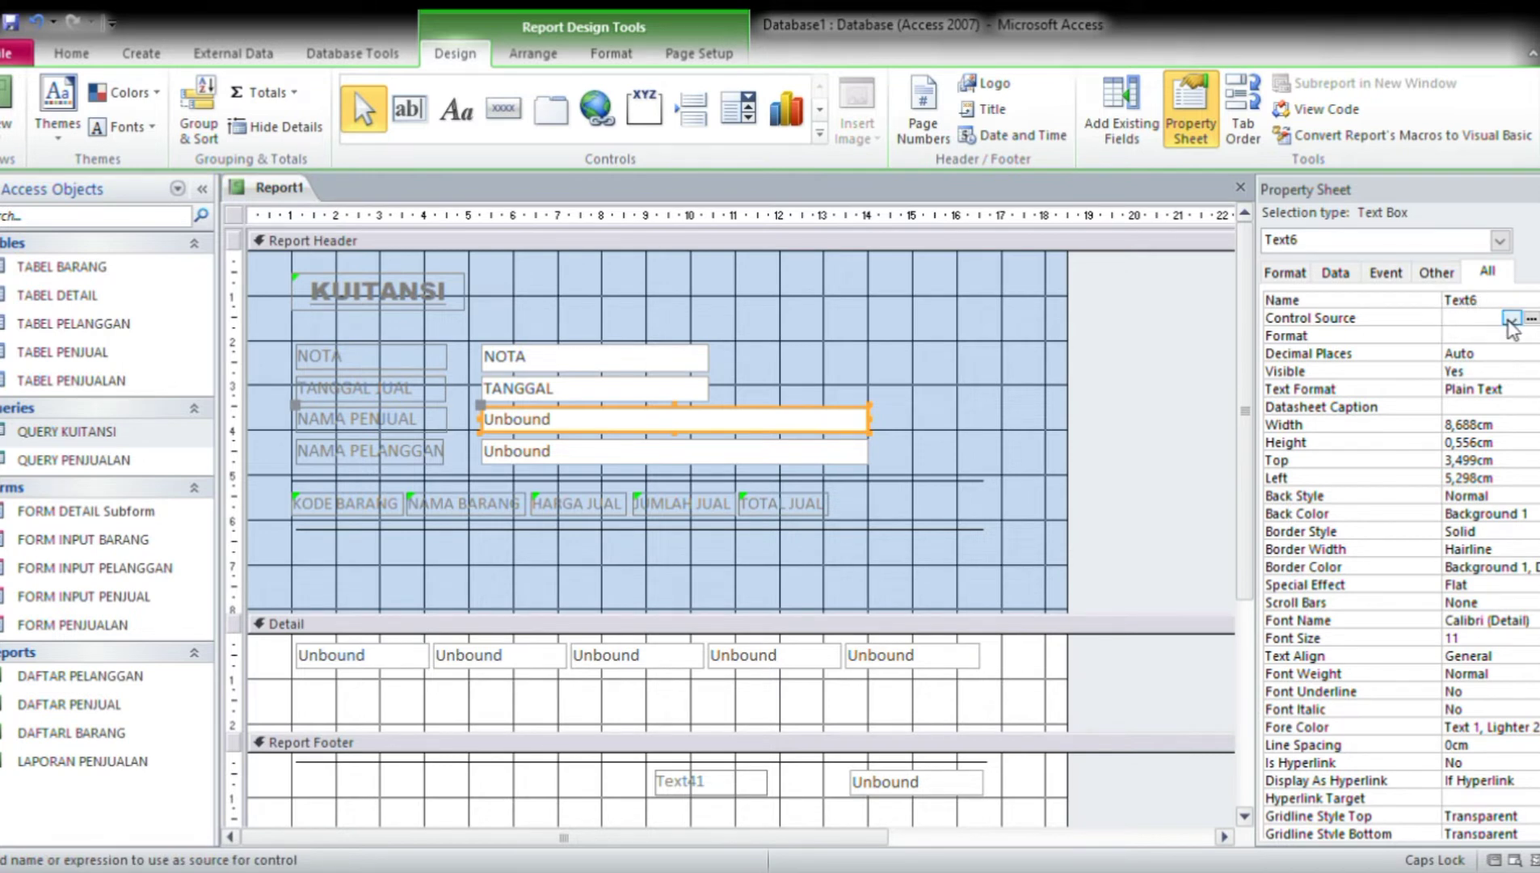
click(1511, 380)
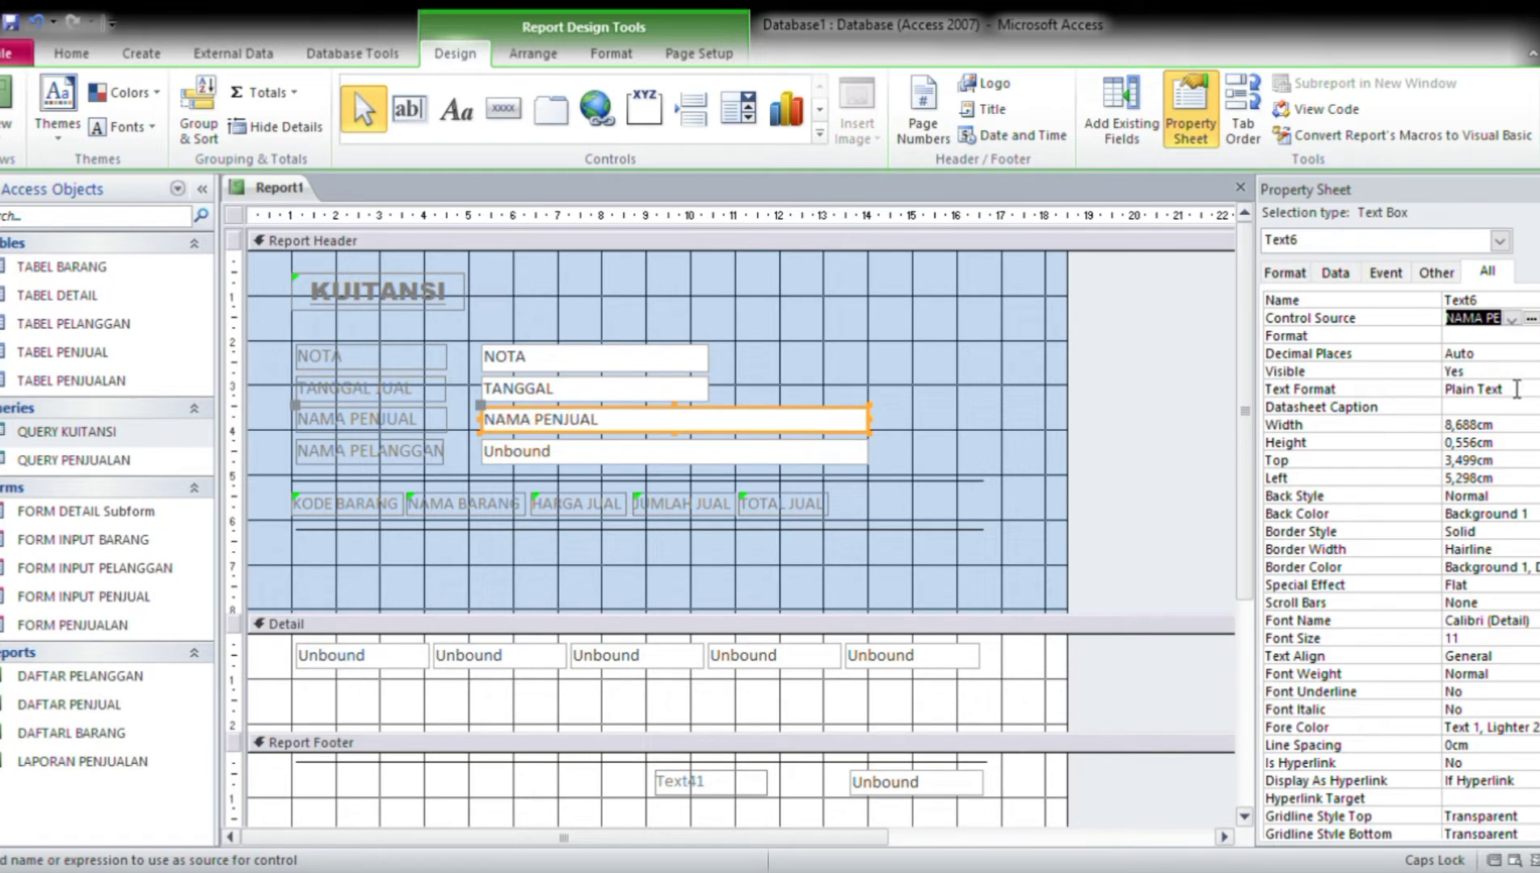
click(650, 457)
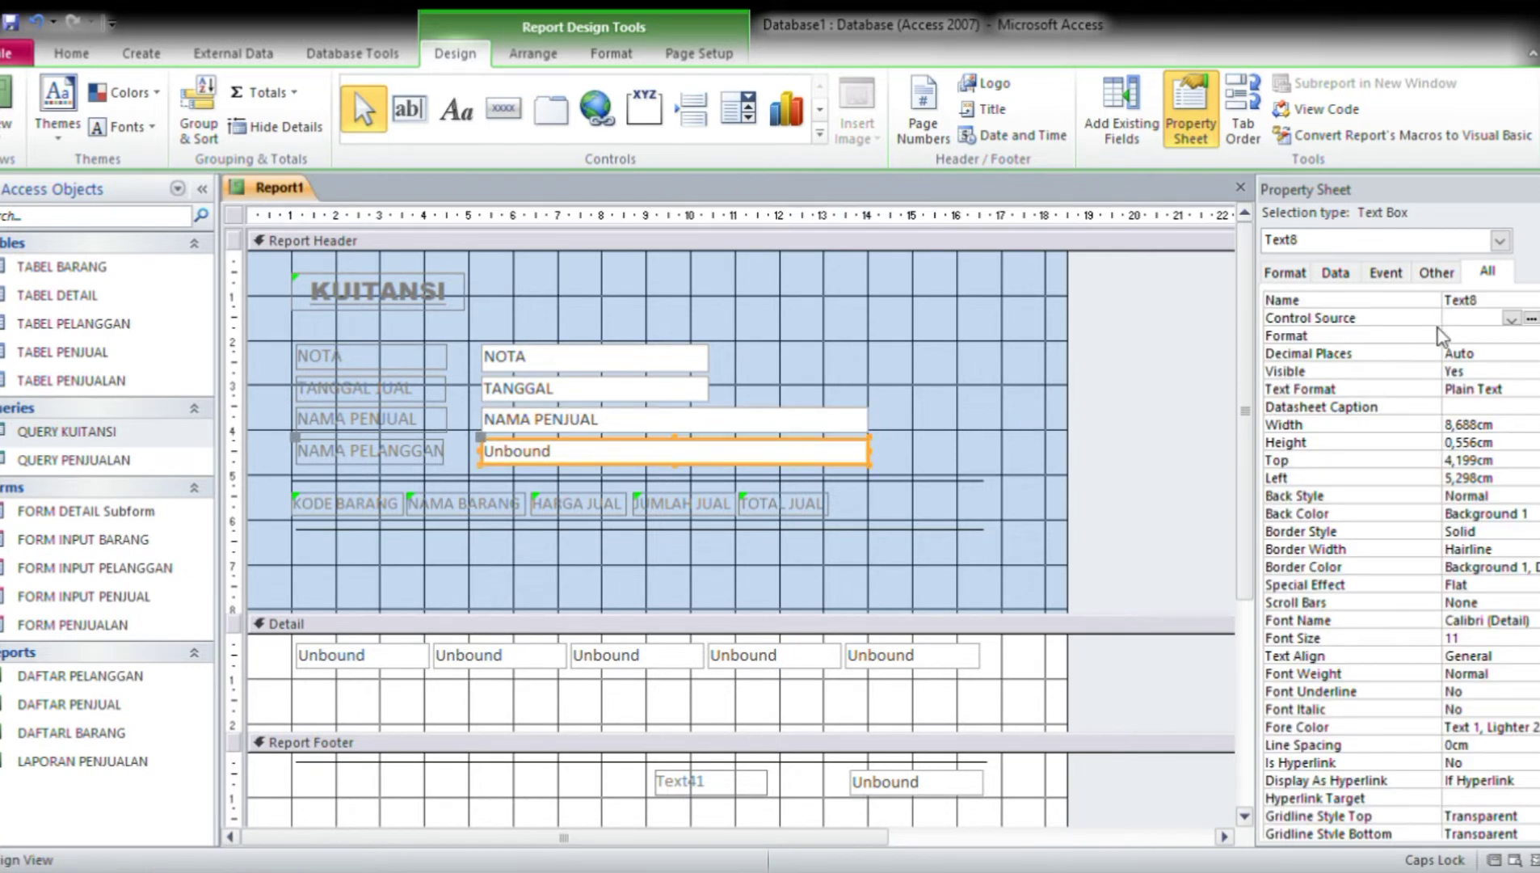
click(1509, 322)
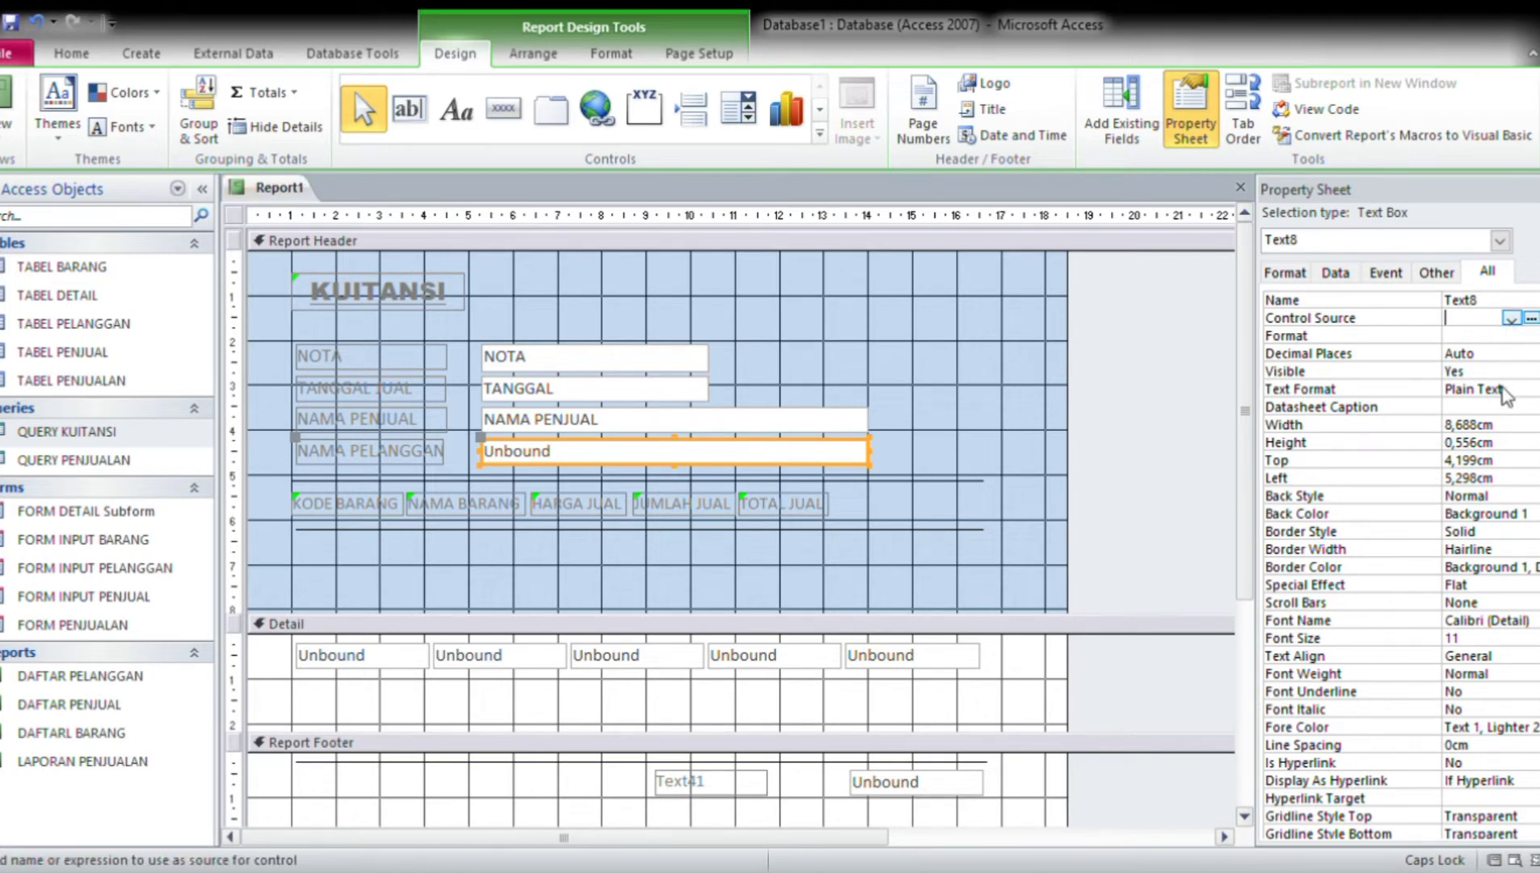
click(1507, 417)
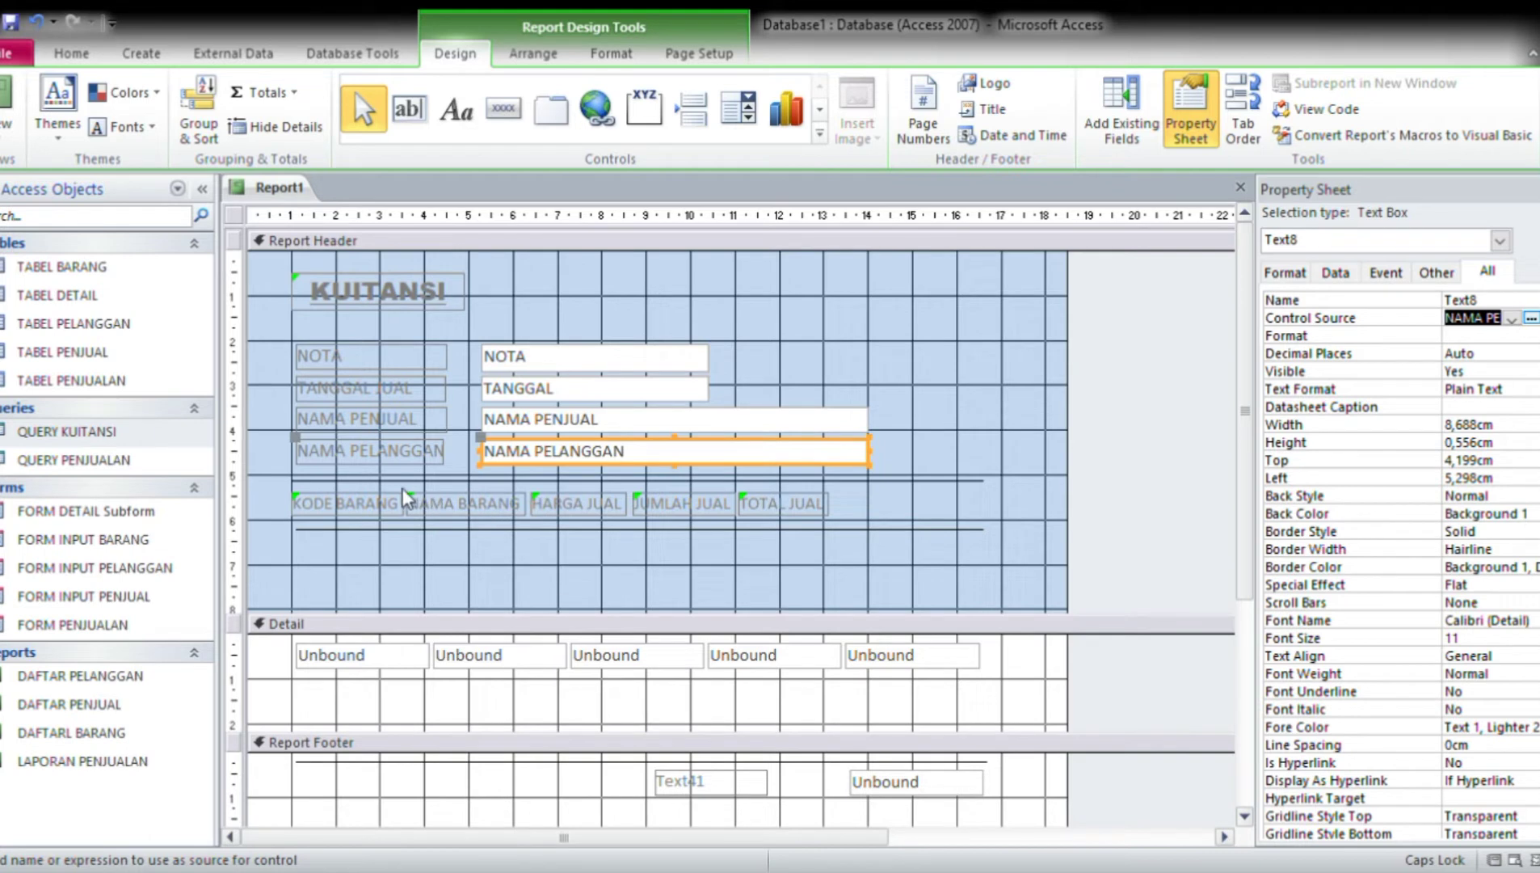
Set the control sources of the first and second Detail text boxes to KODE BARANG and NAMA PENJUAL.
click(348, 501)
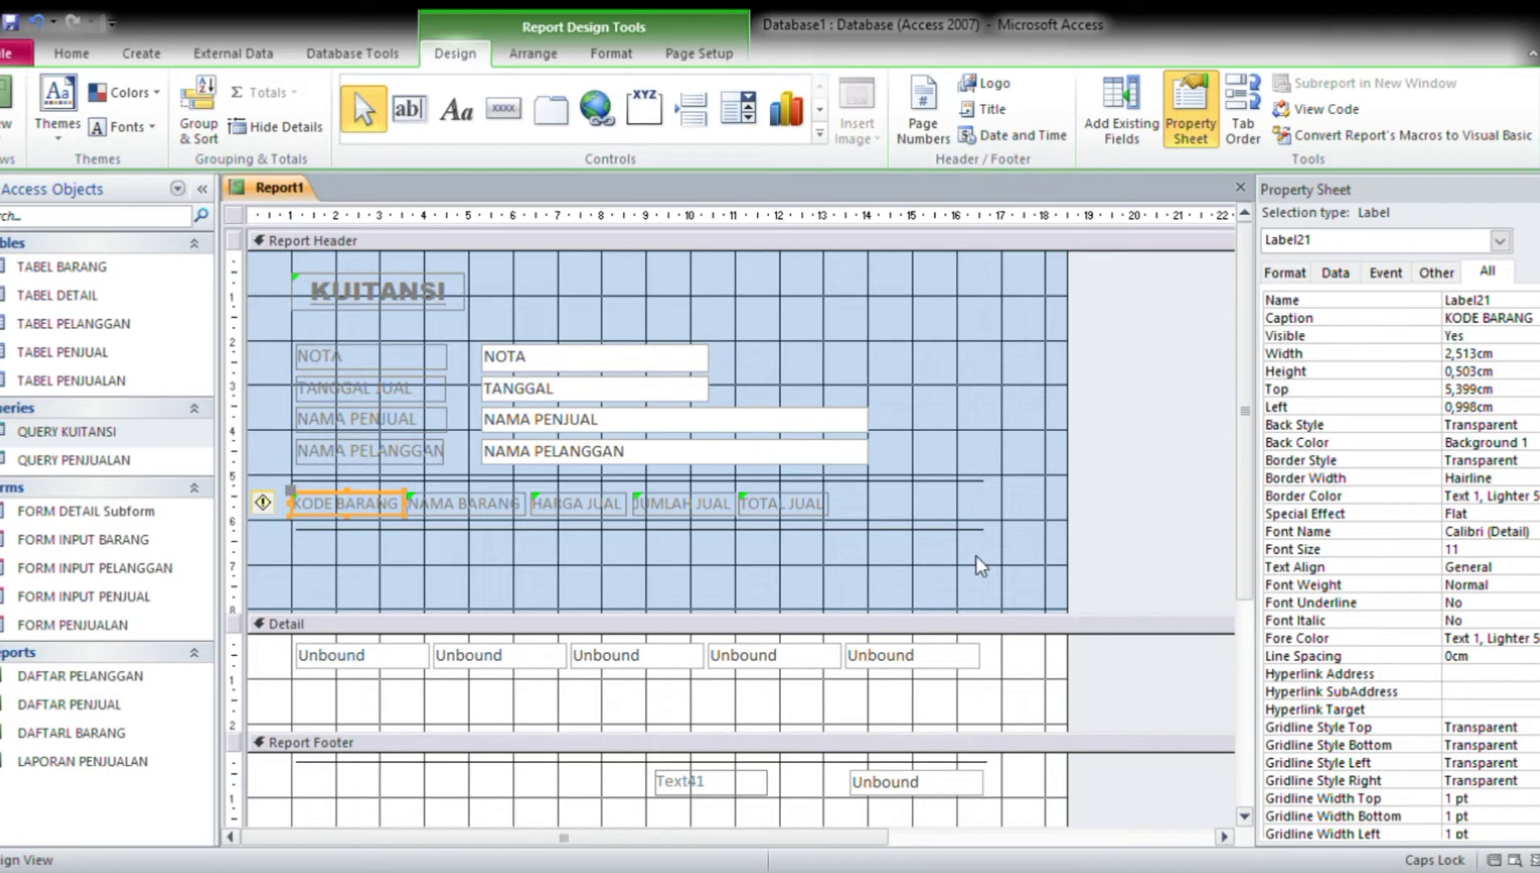
click(343, 656)
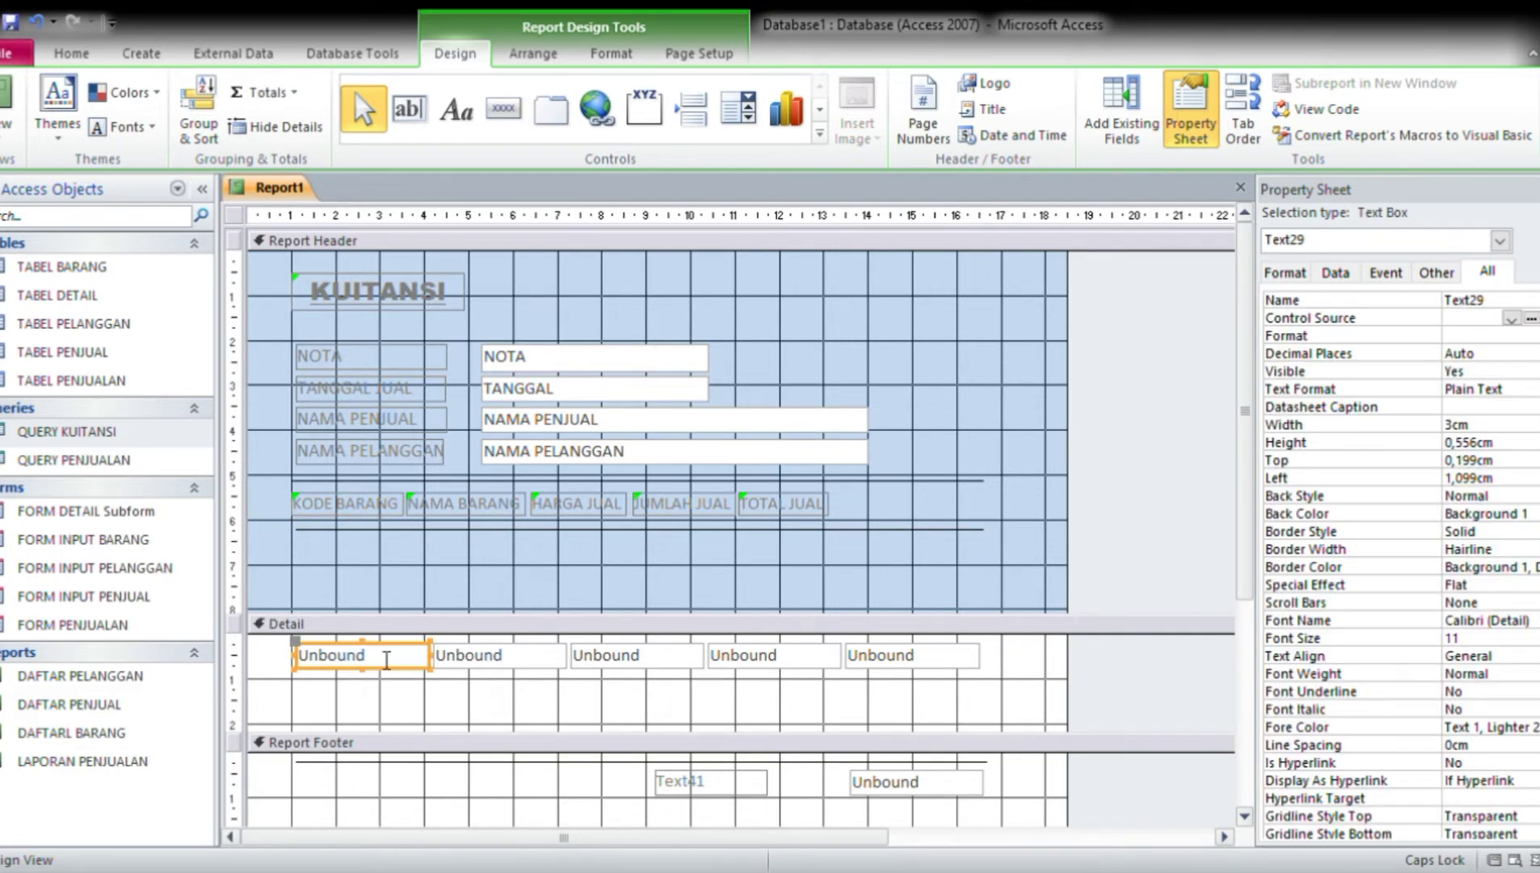
click(1427, 319)
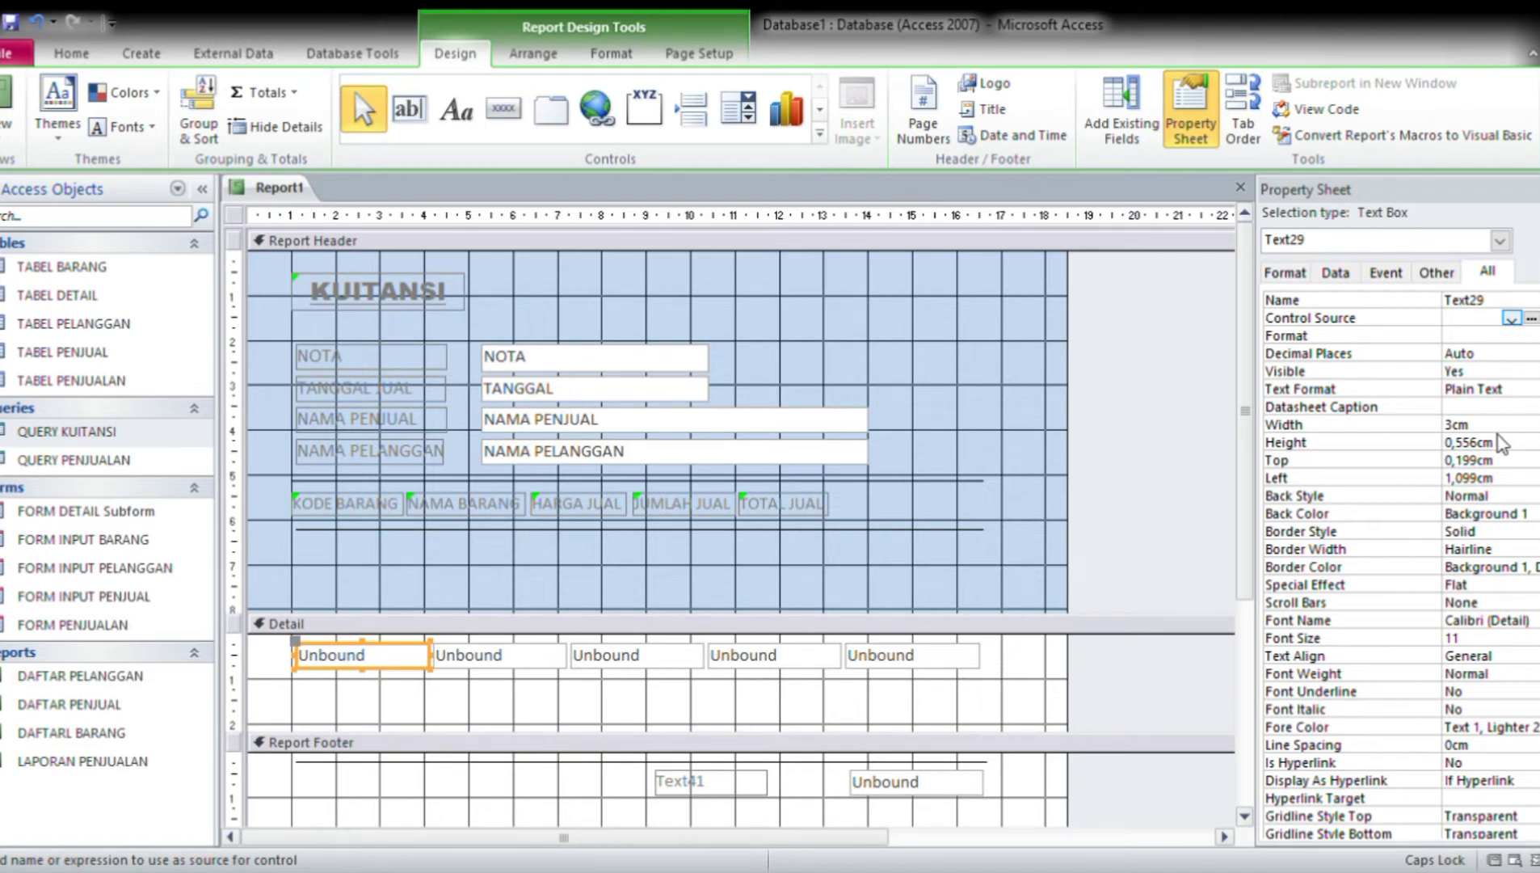
click(1519, 434)
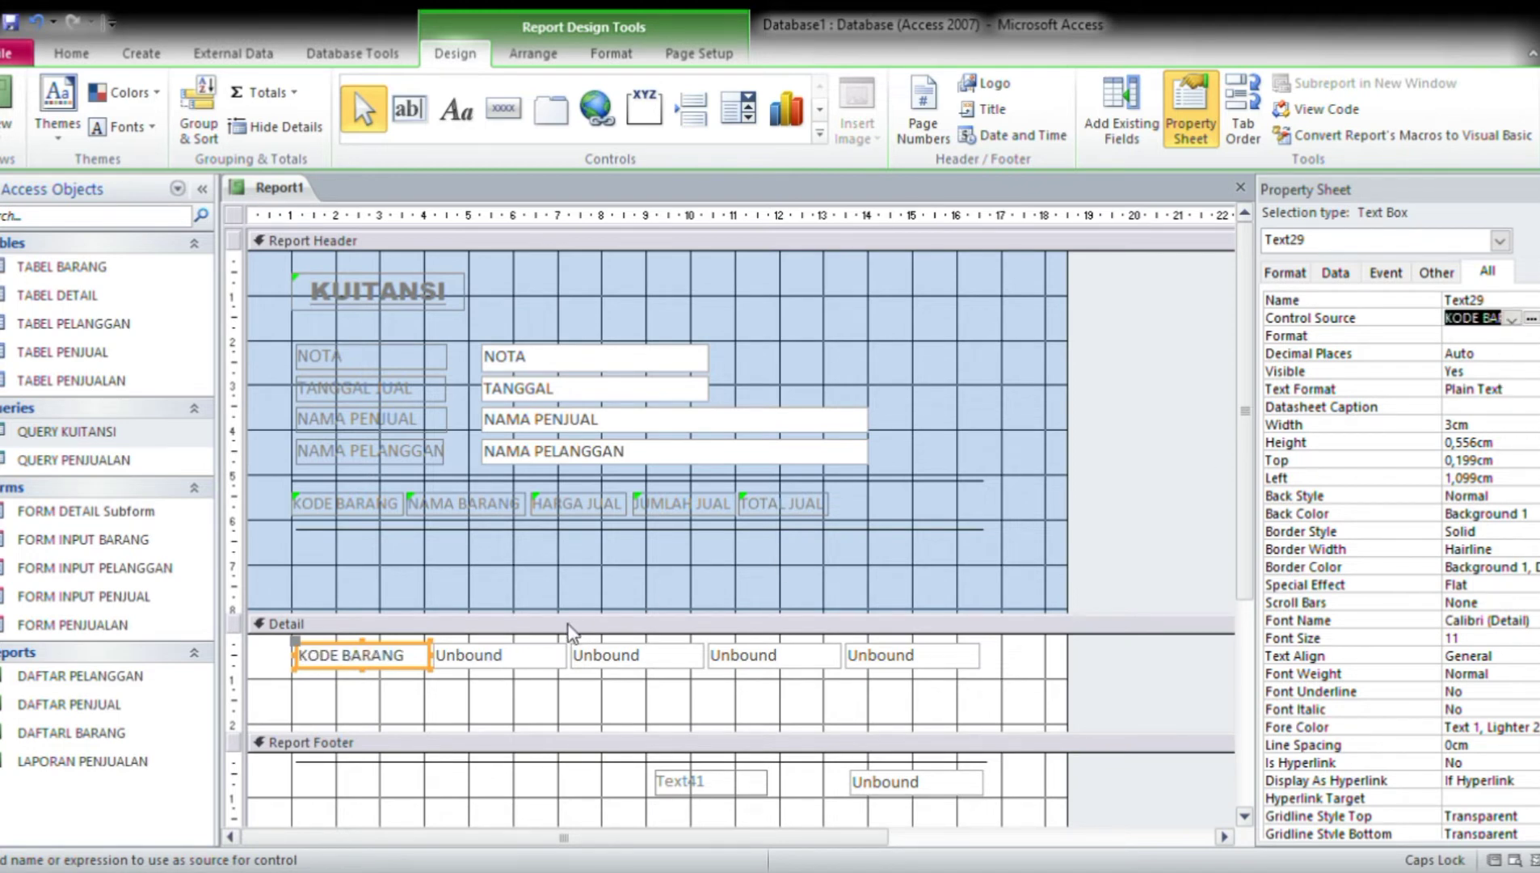
click(538, 654)
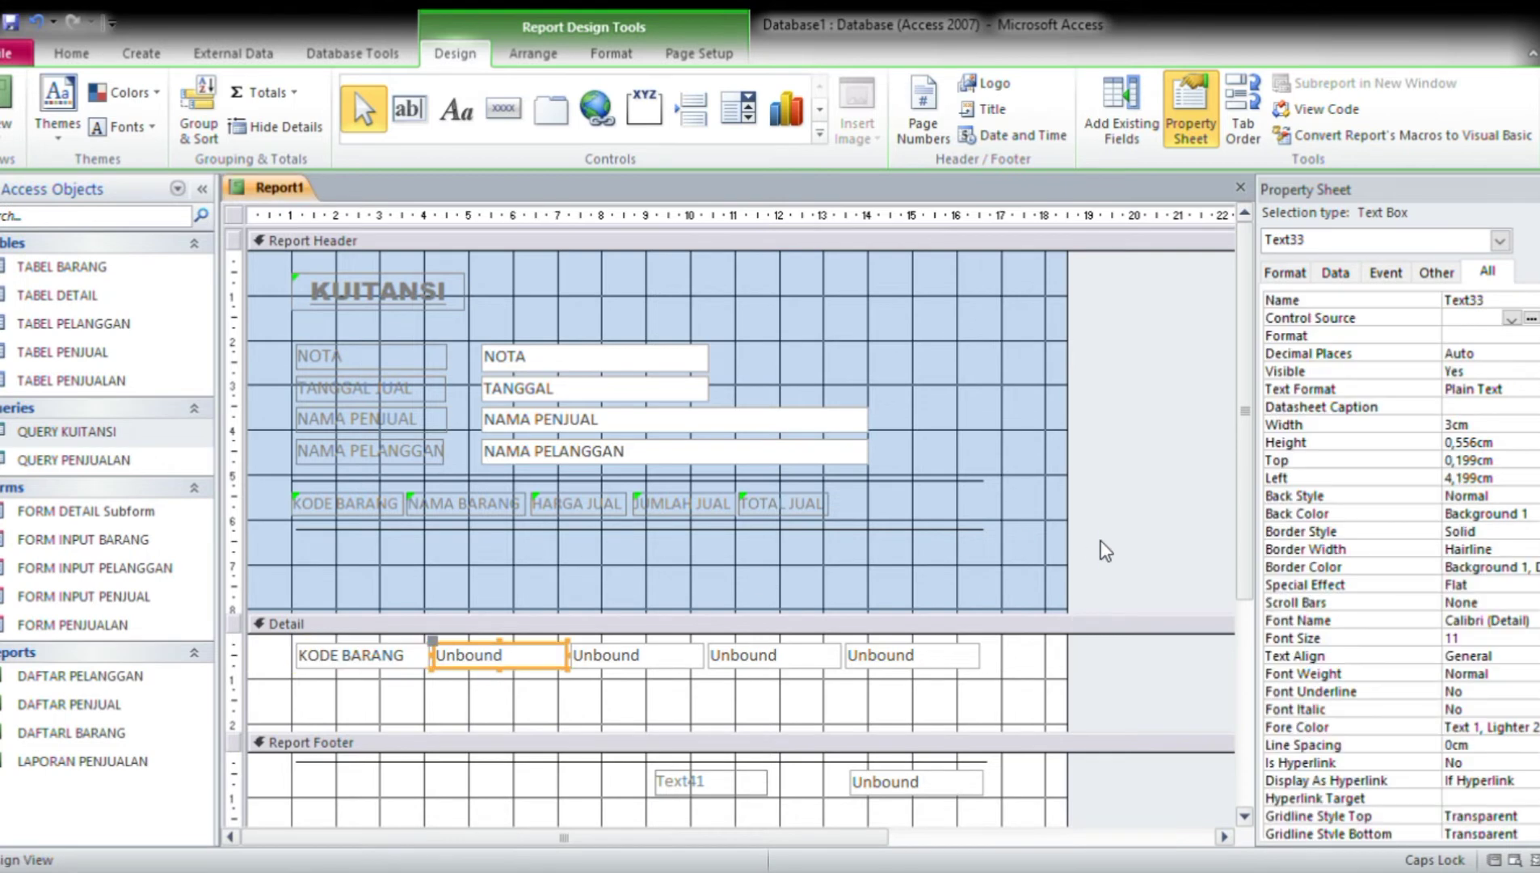
click(1508, 318)
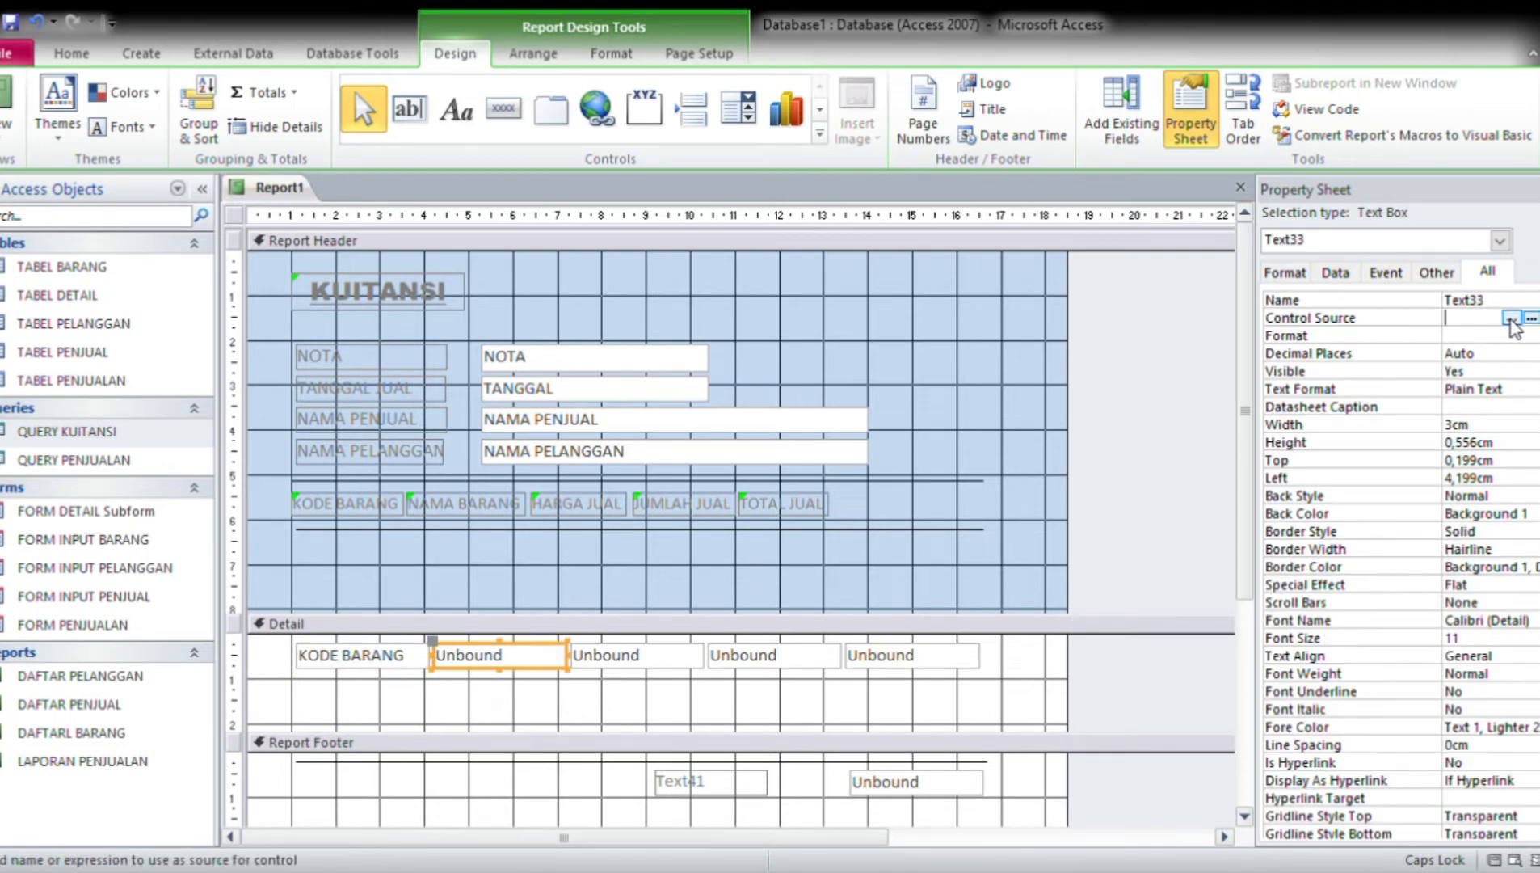
click(1517, 381)
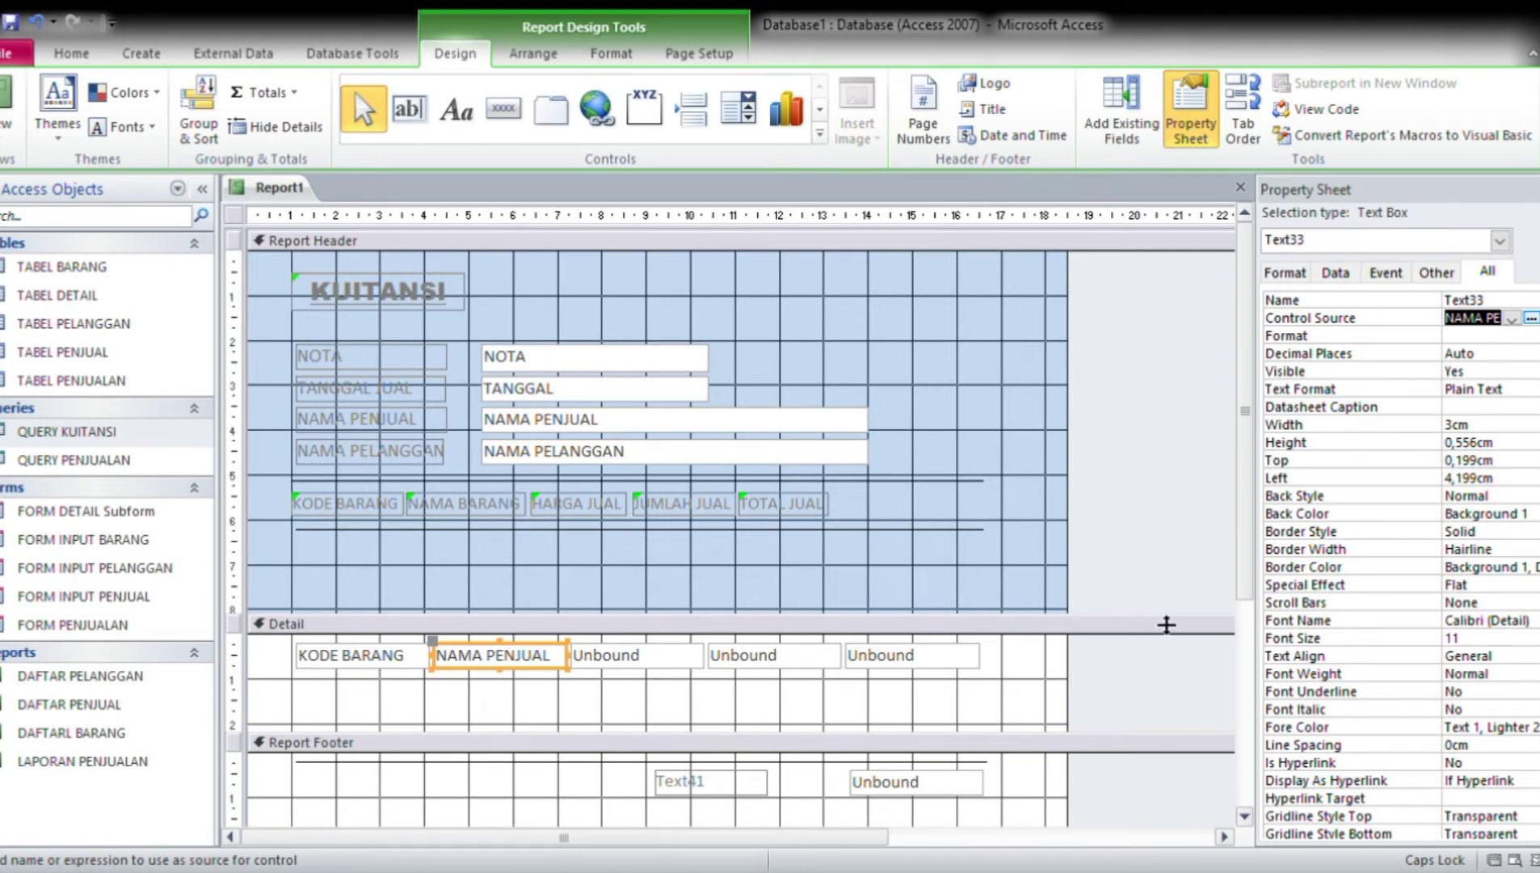
Set the control sources of the third and fourth Detail text boxes to HARGA JUAL and JUMLAH JUAL.
click(680, 664)
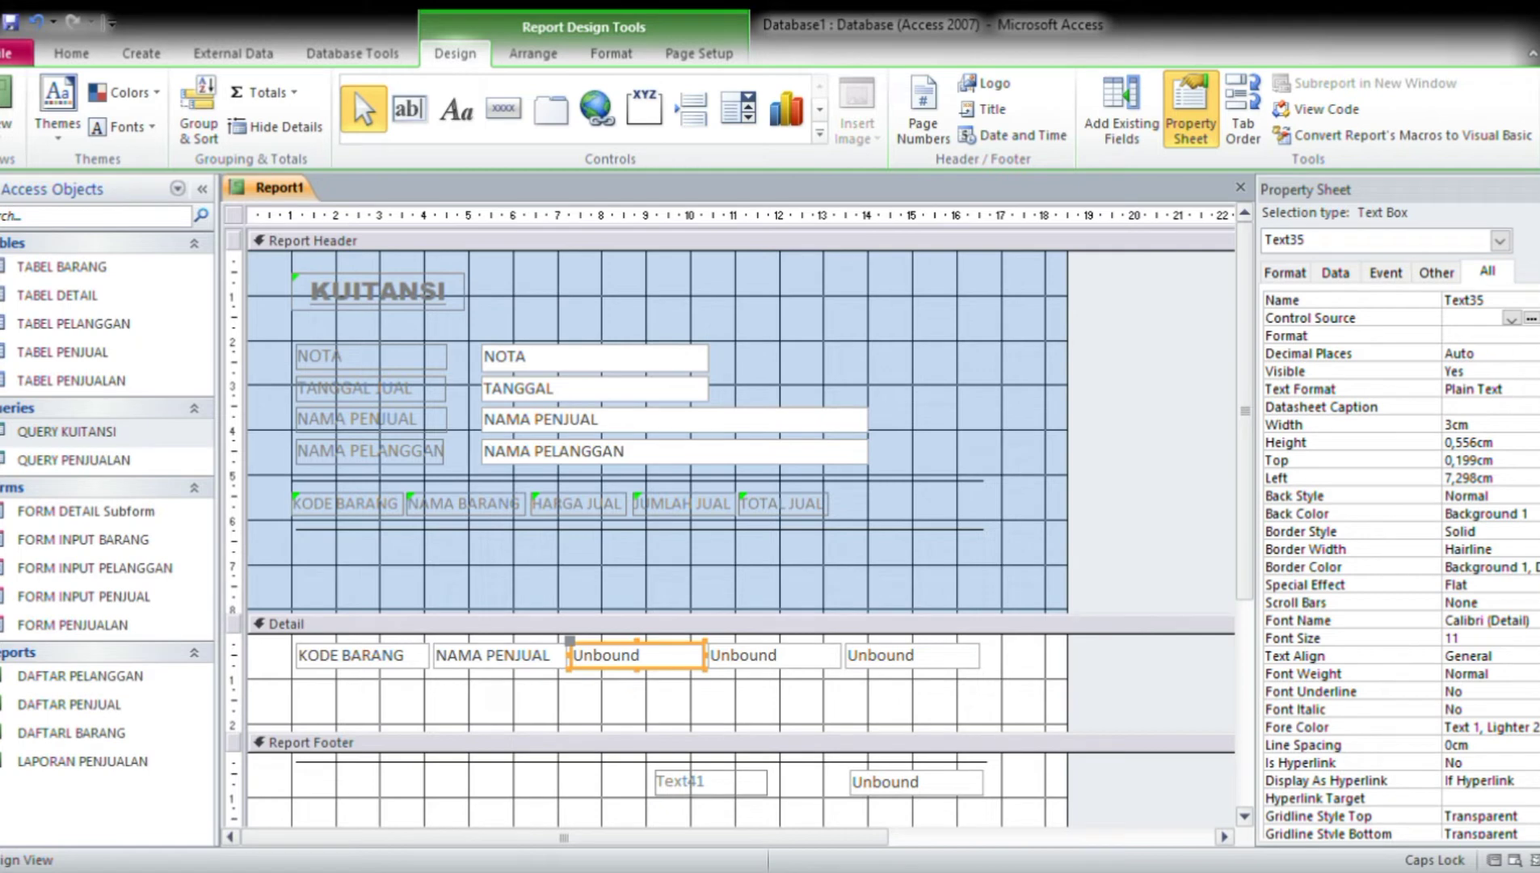
click(1502, 318)
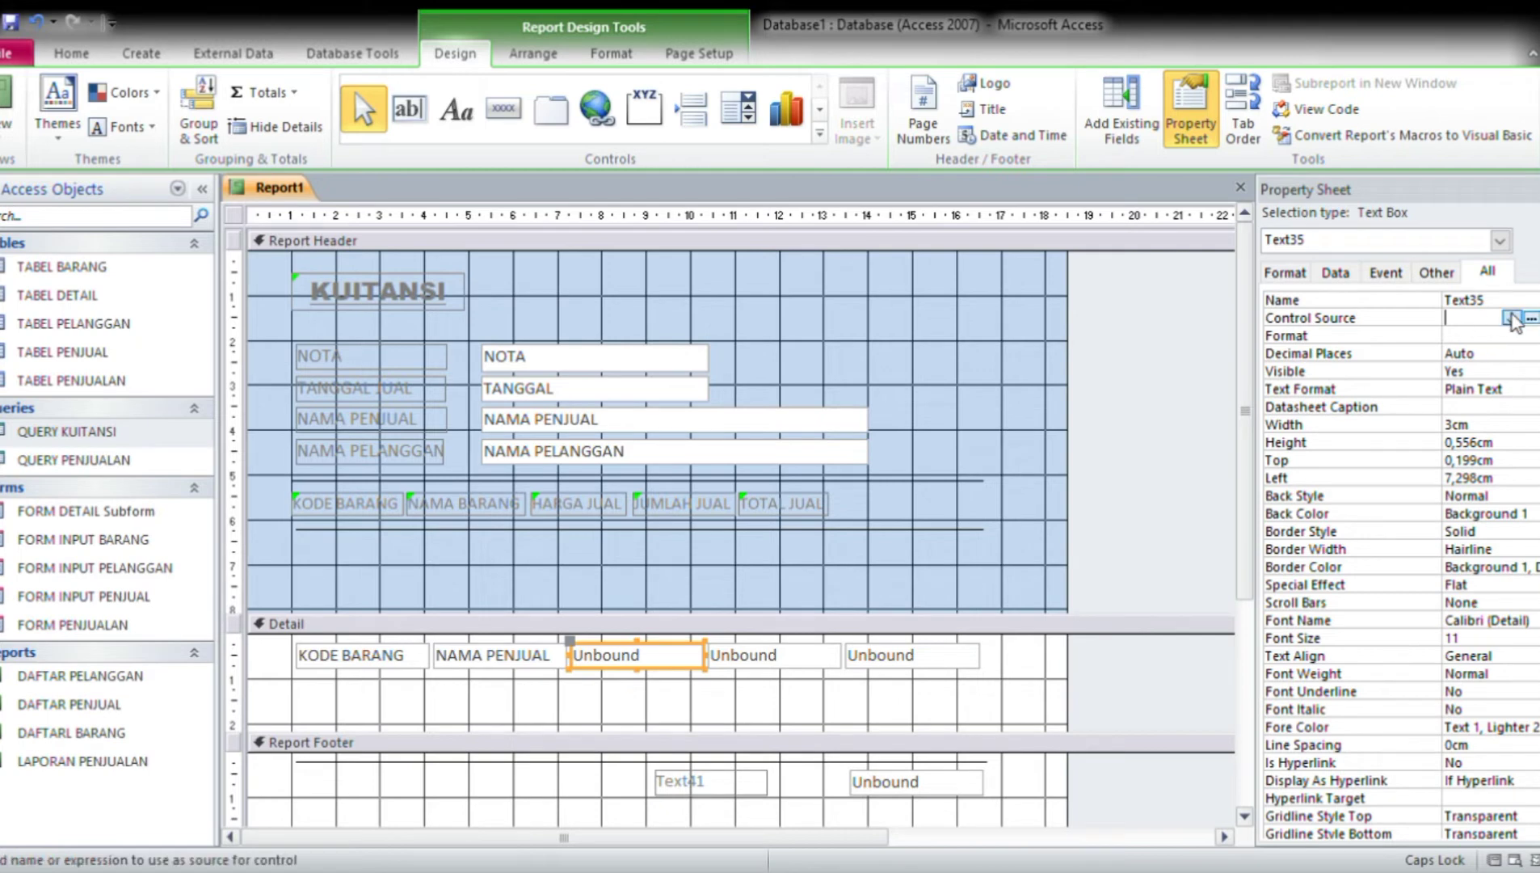
click(1510, 477)
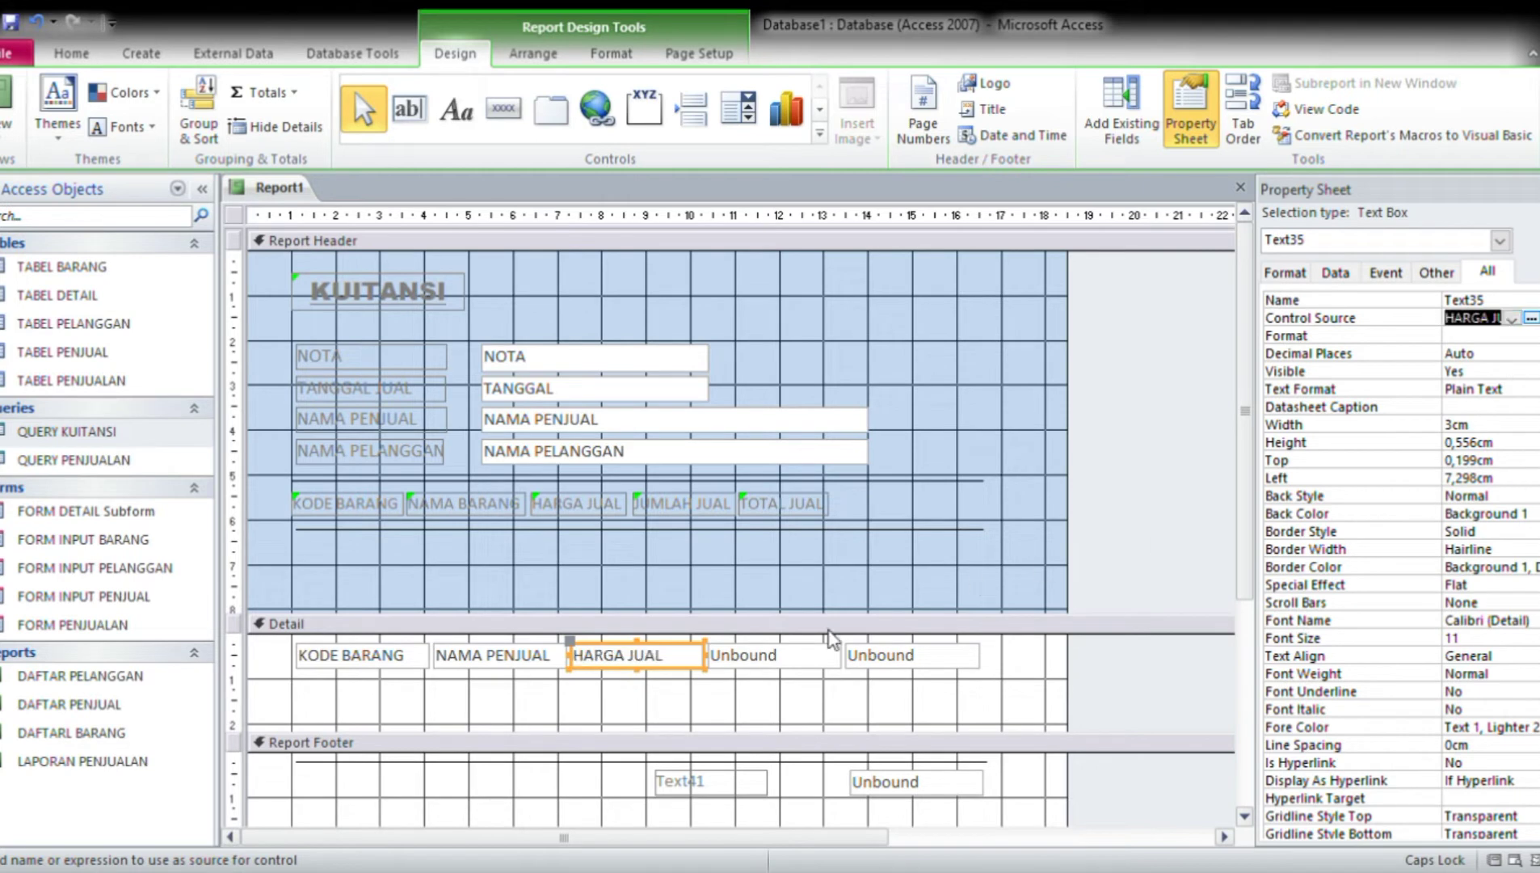
click(743, 663)
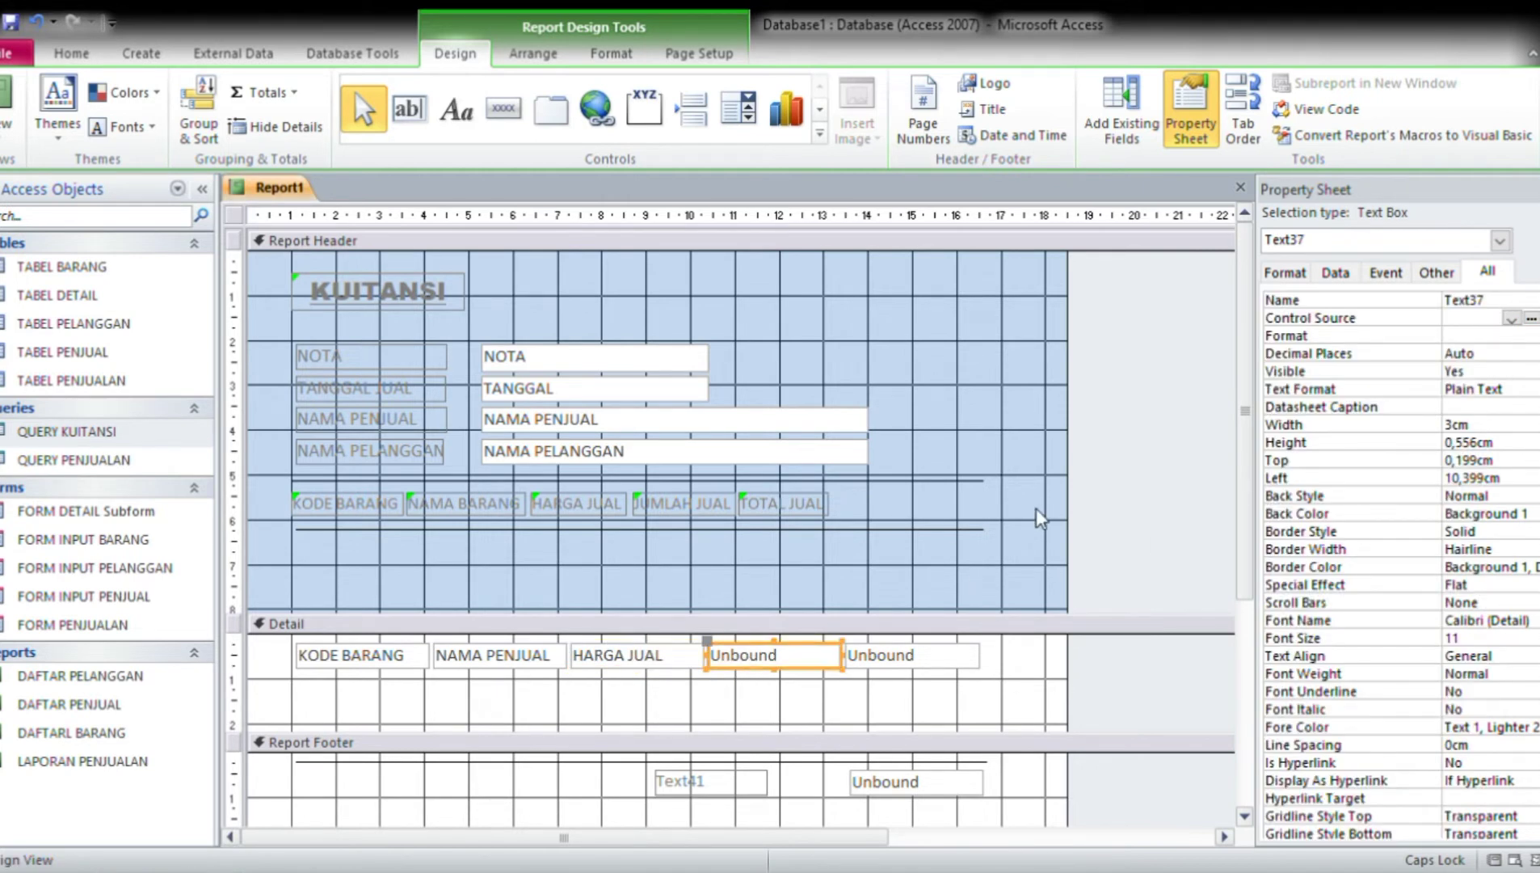
click(1513, 320)
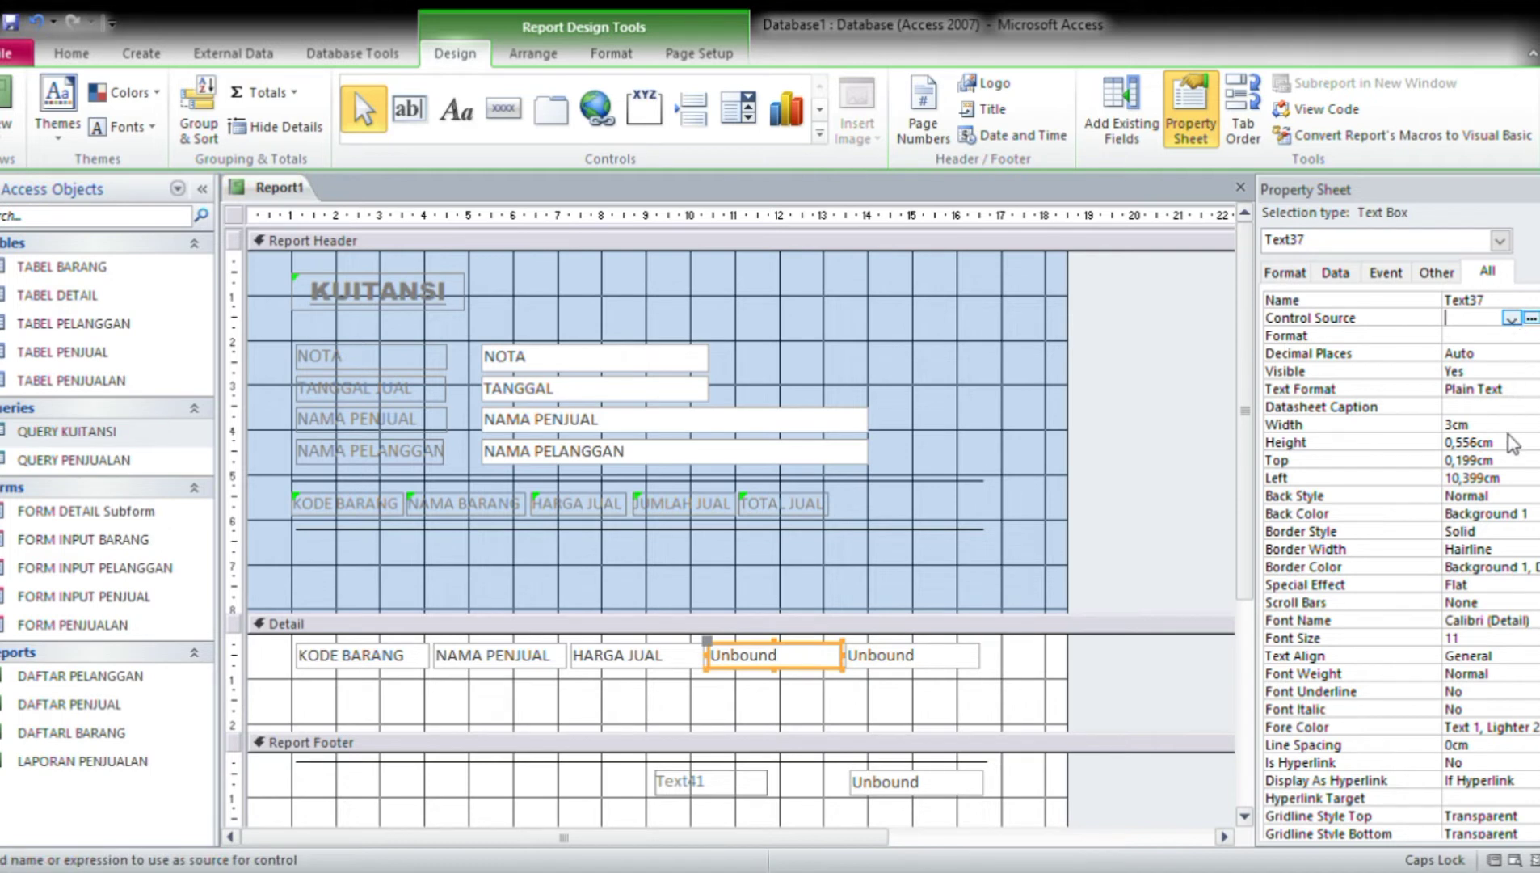
click(1510, 483)
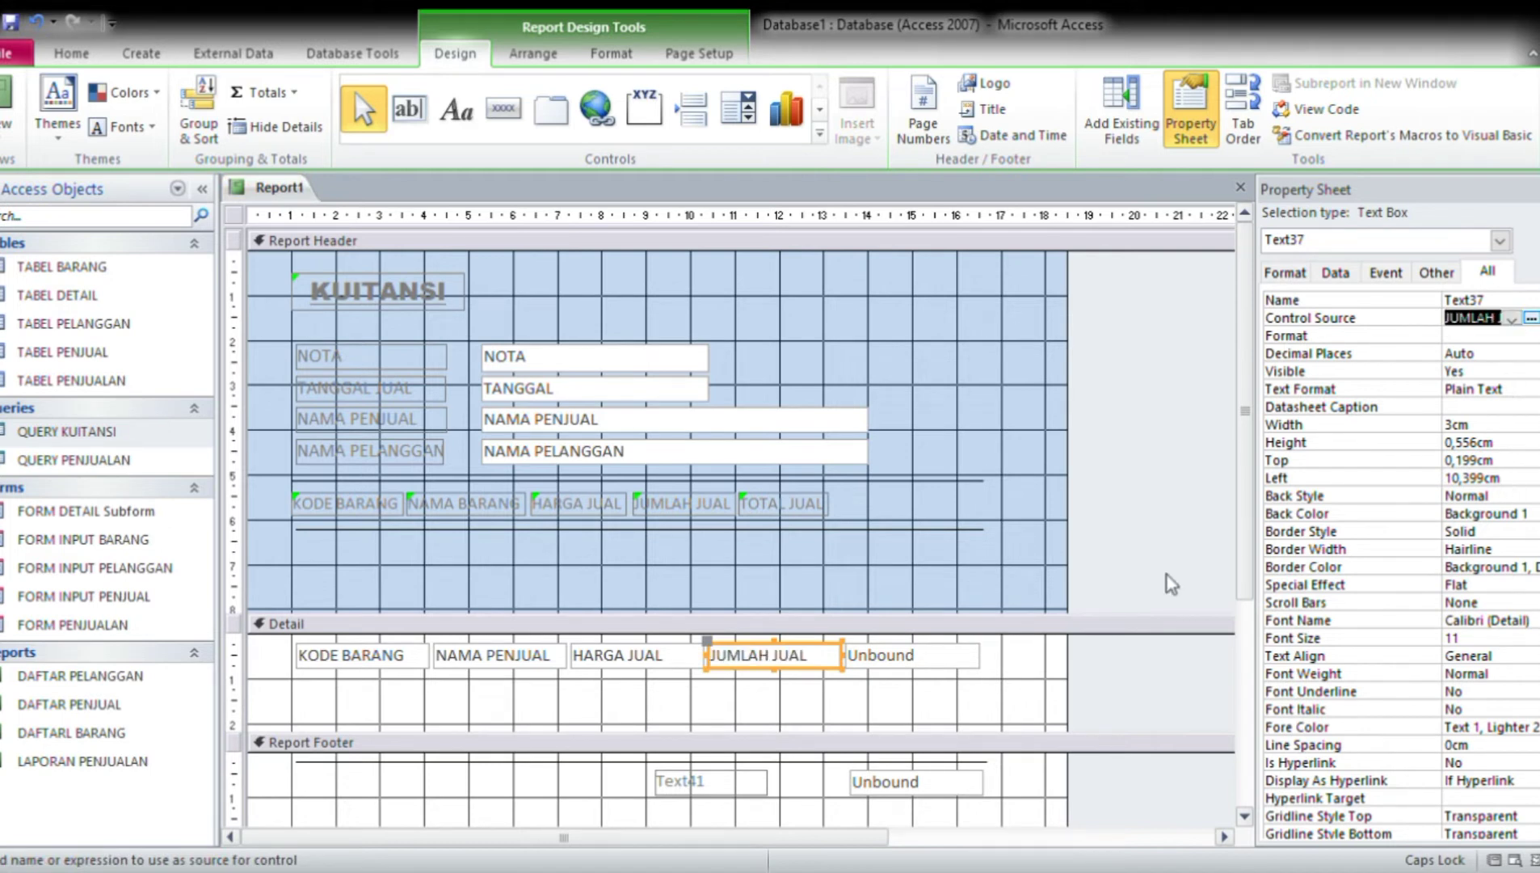
Set the control source of the fifth Detail text box to TOTAL JUAL.
click(922, 669)
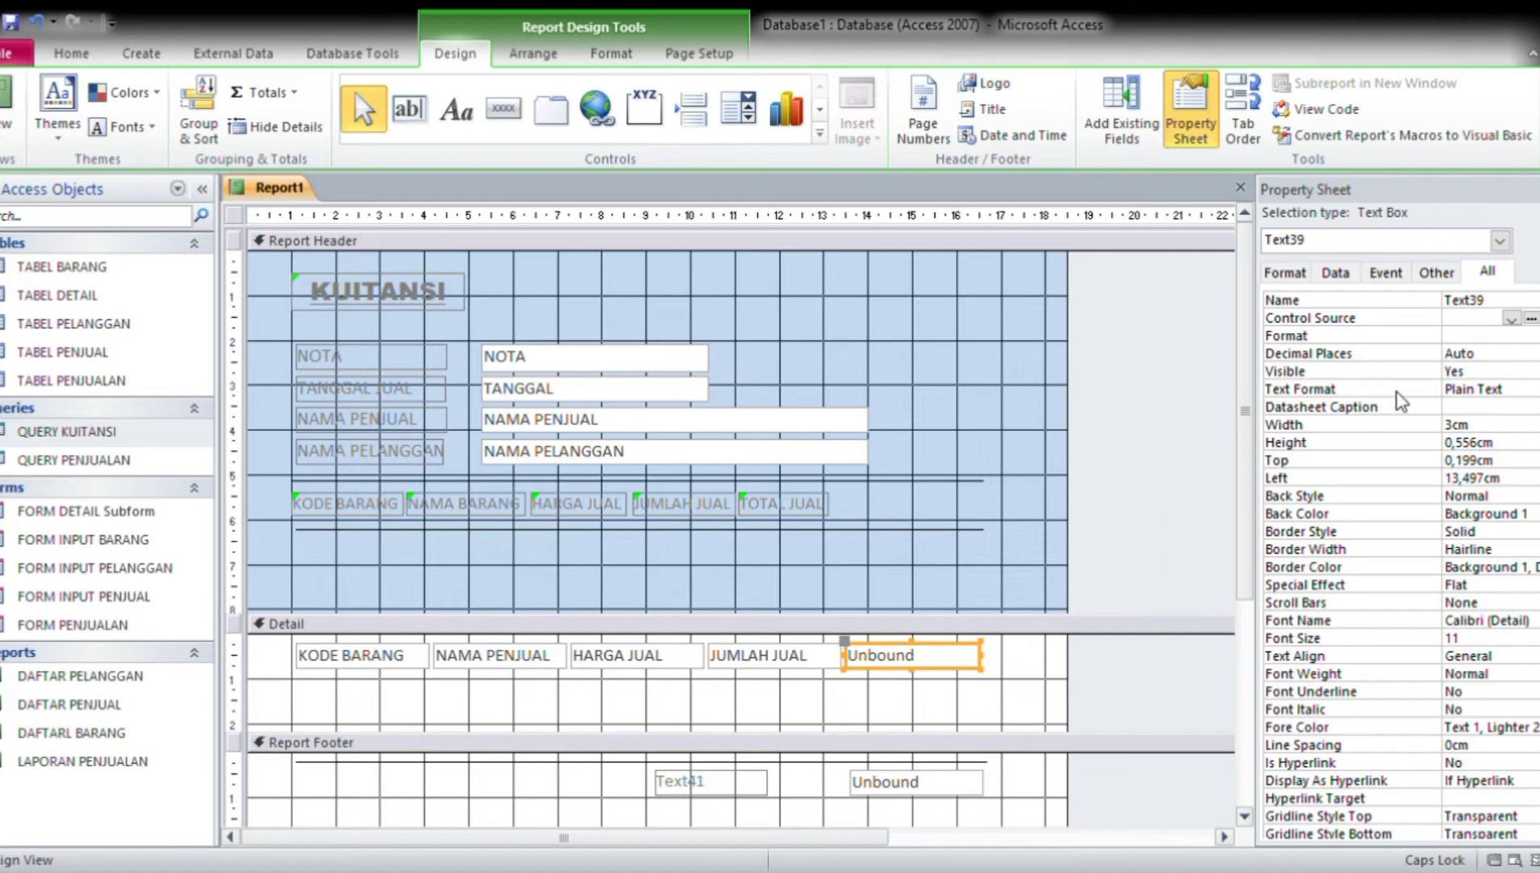
click(1516, 319)
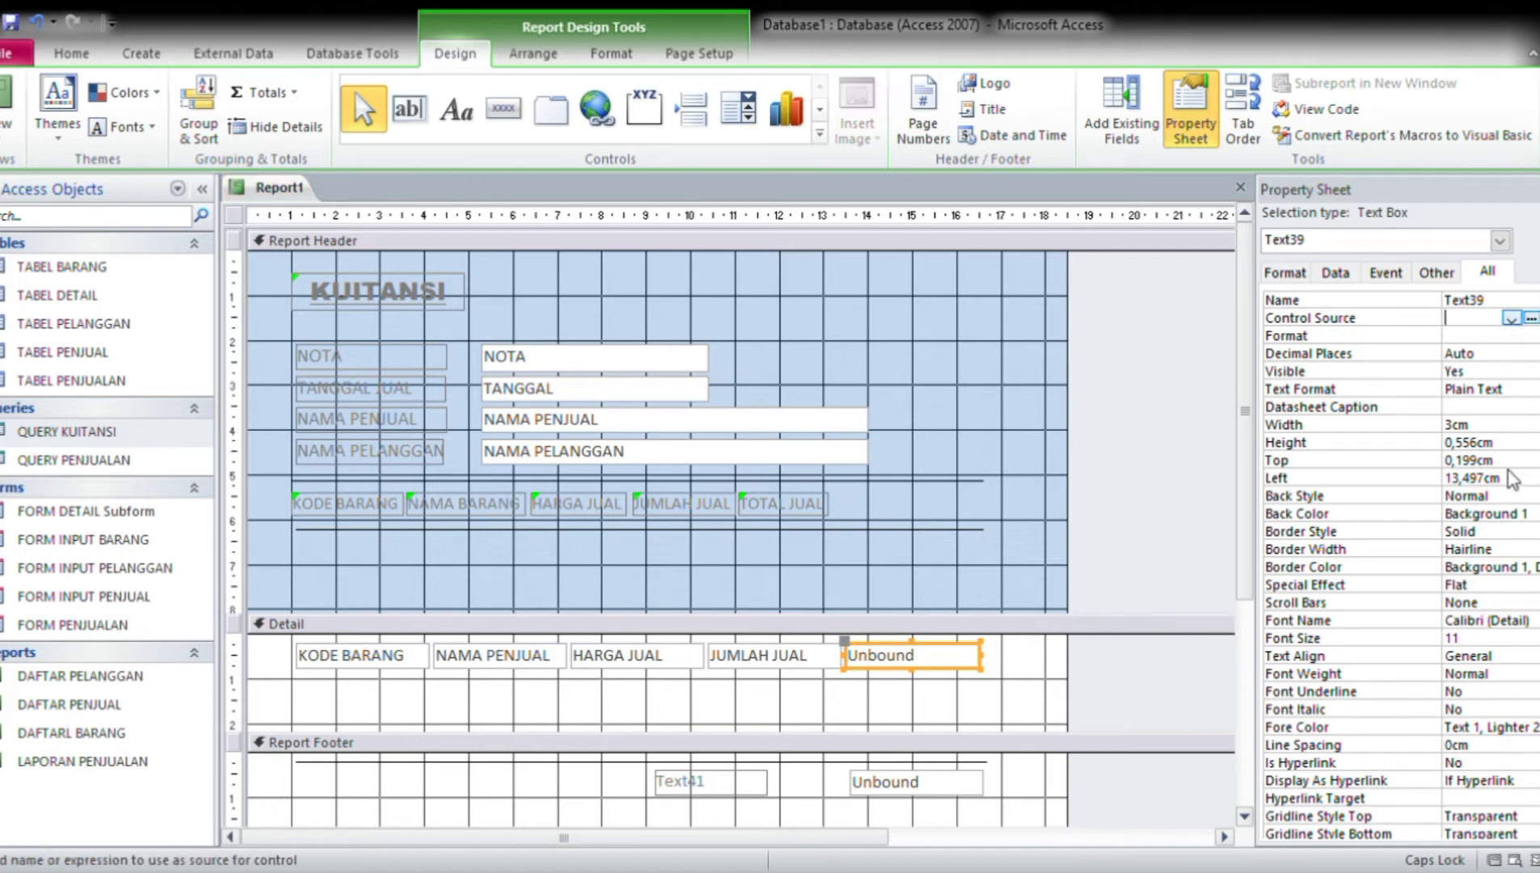
click(1514, 513)
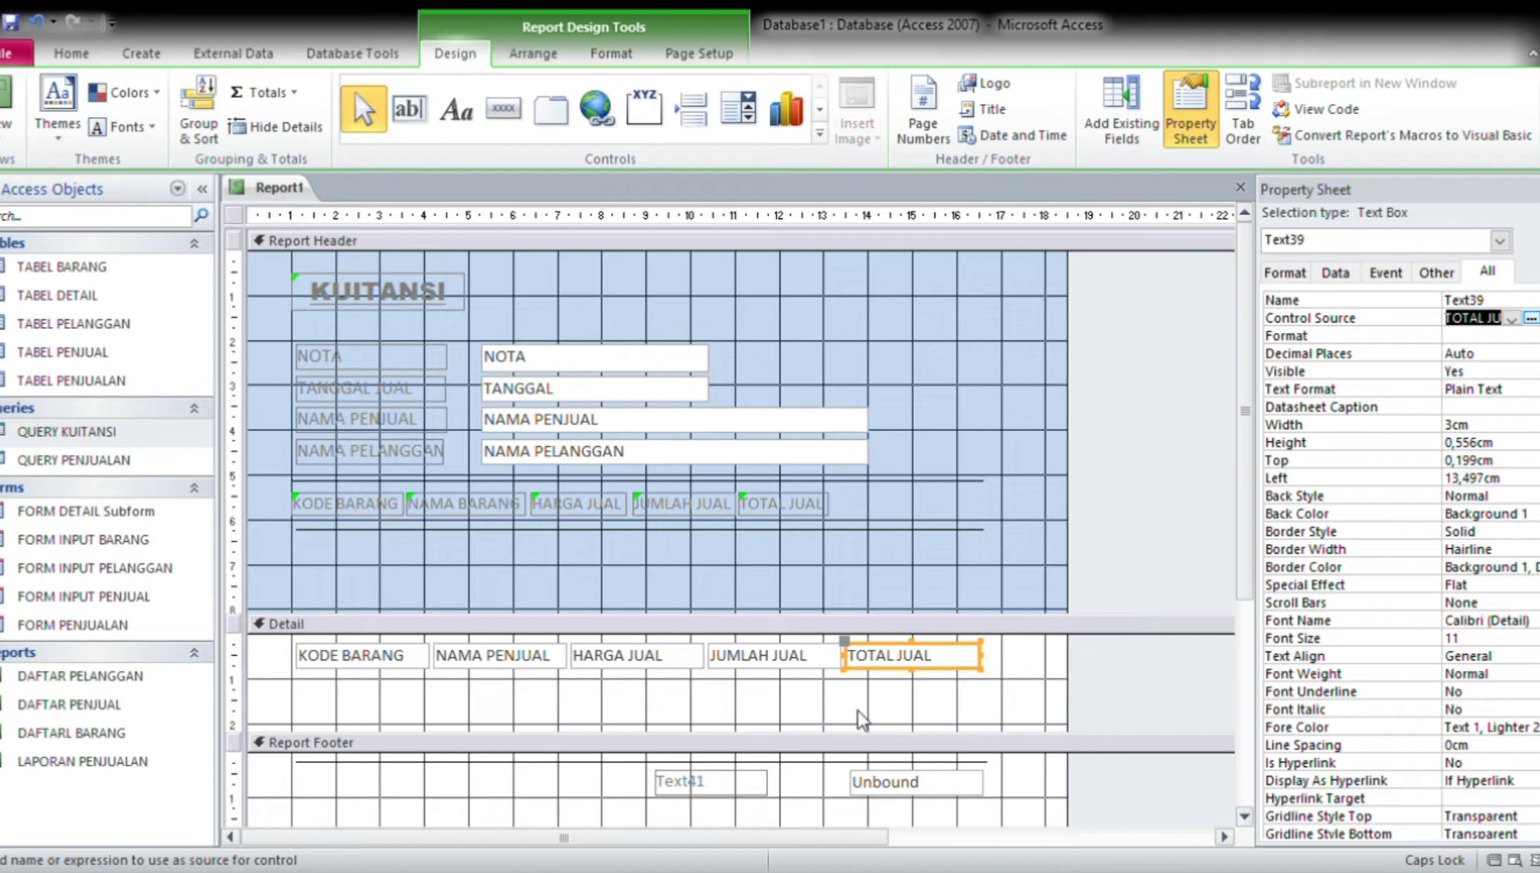
Replace the text of the label in the Report Footer with =SUM([TOTAL JUAL]).
click(727, 788)
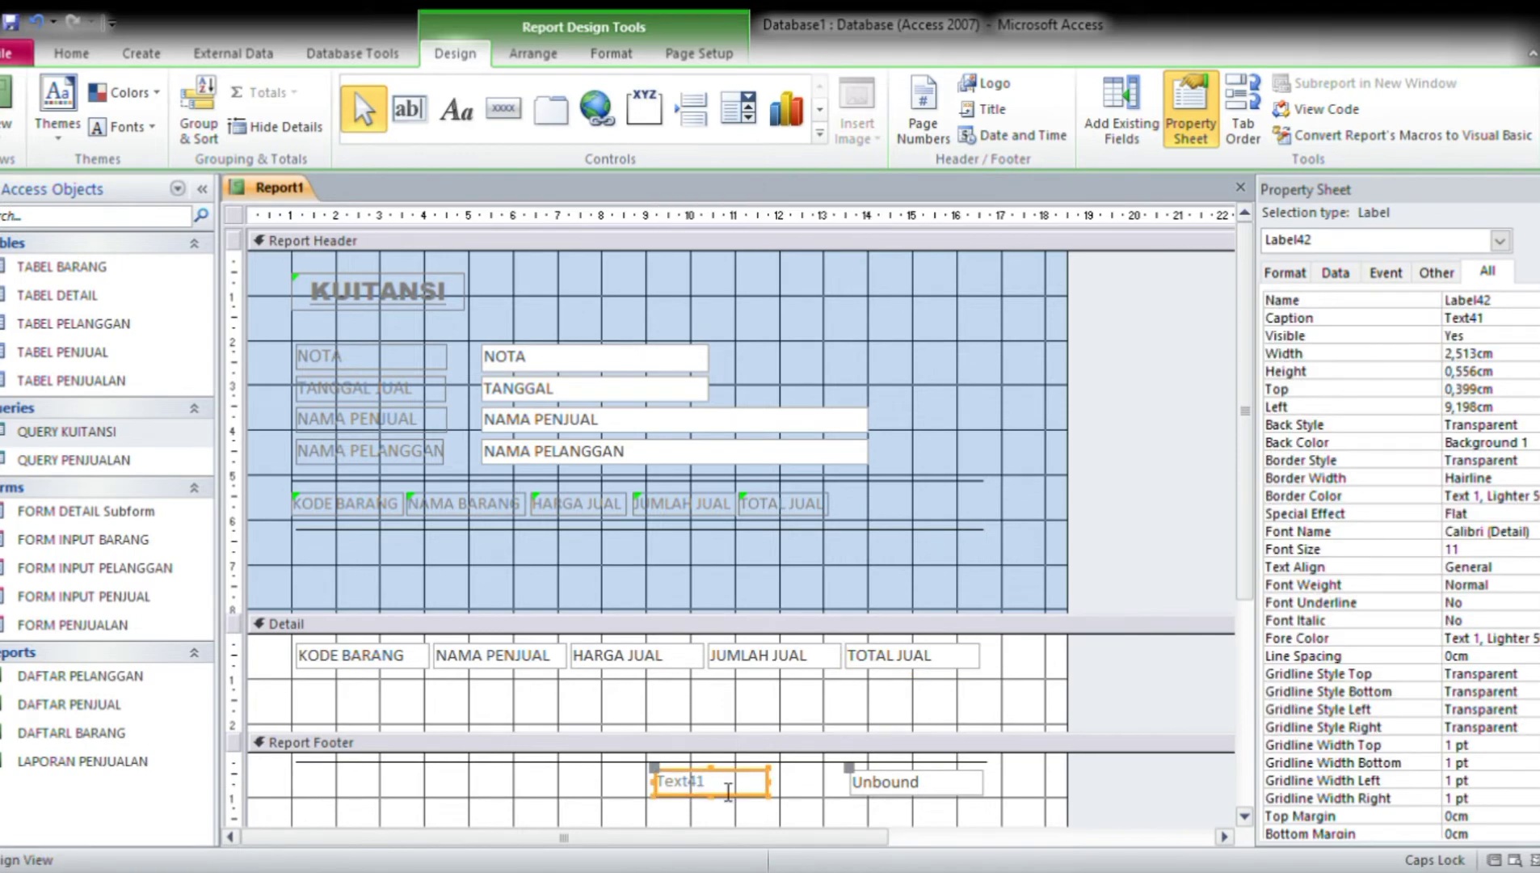
click(729, 791)
key(BackSpace)
key(BackSpace)
key(BackSpace)
key(BackSpace)
key(BackSpace)
key(BackSpace)
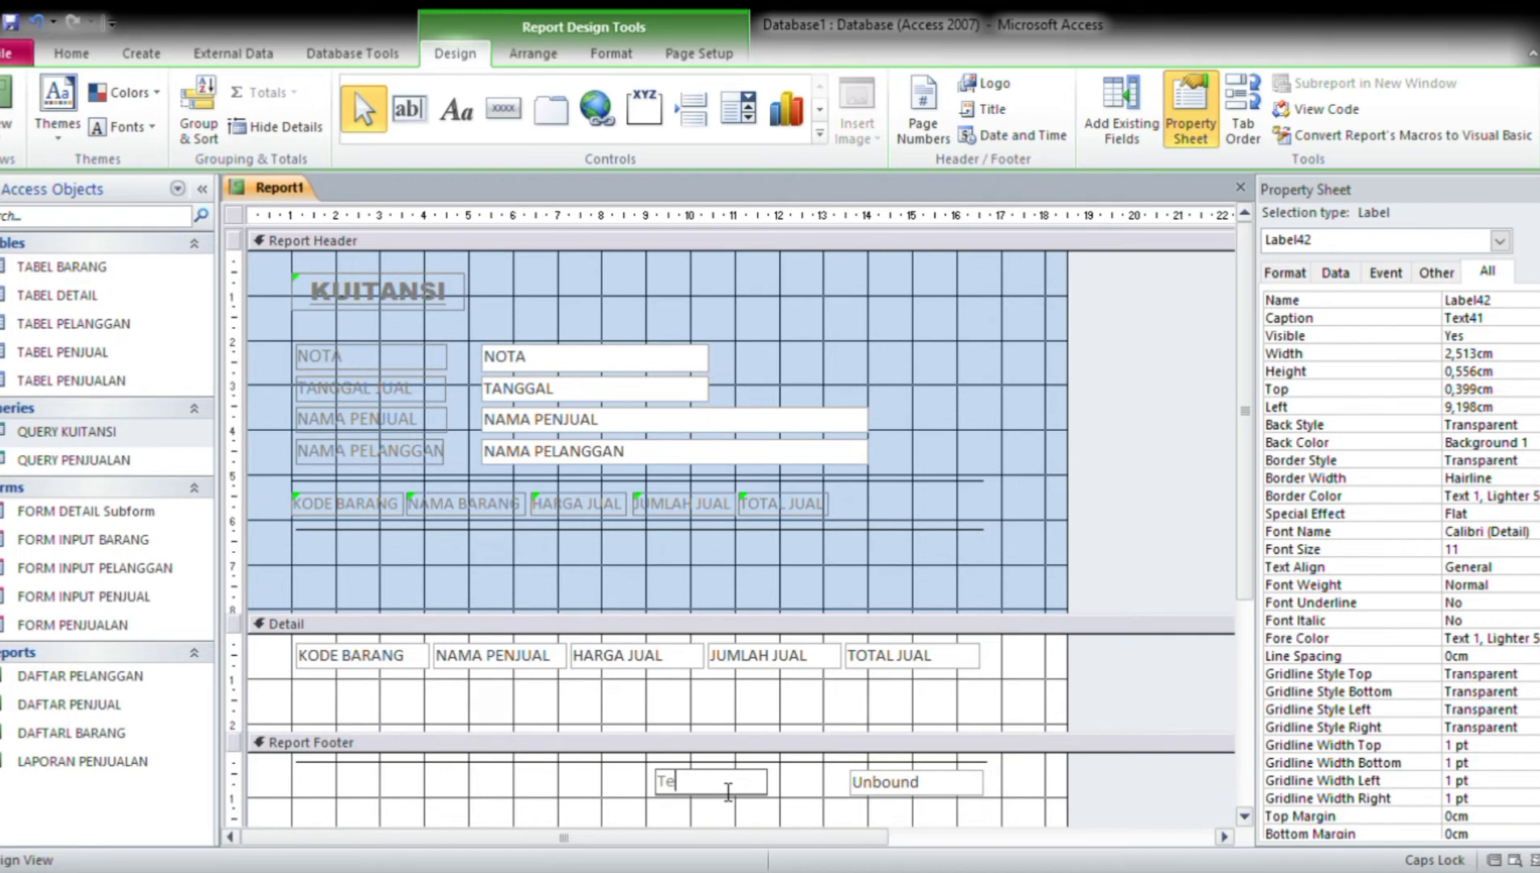
text(=SUMZ)
key(BackSpace)
key(BackSpace)
text(([TOTAL JUAL)
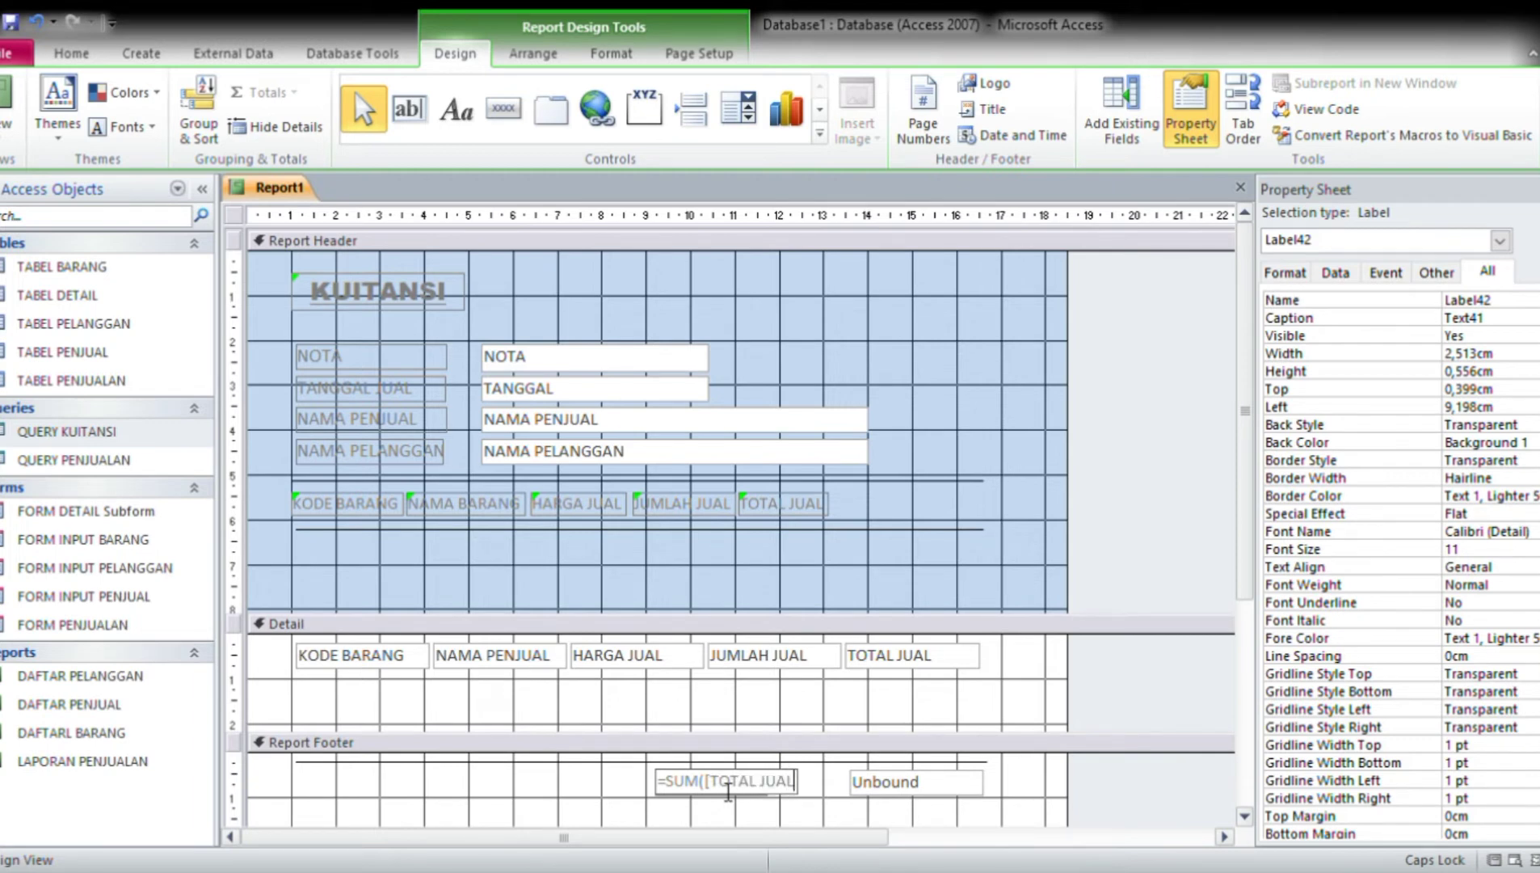
text(]))
click(874, 798)
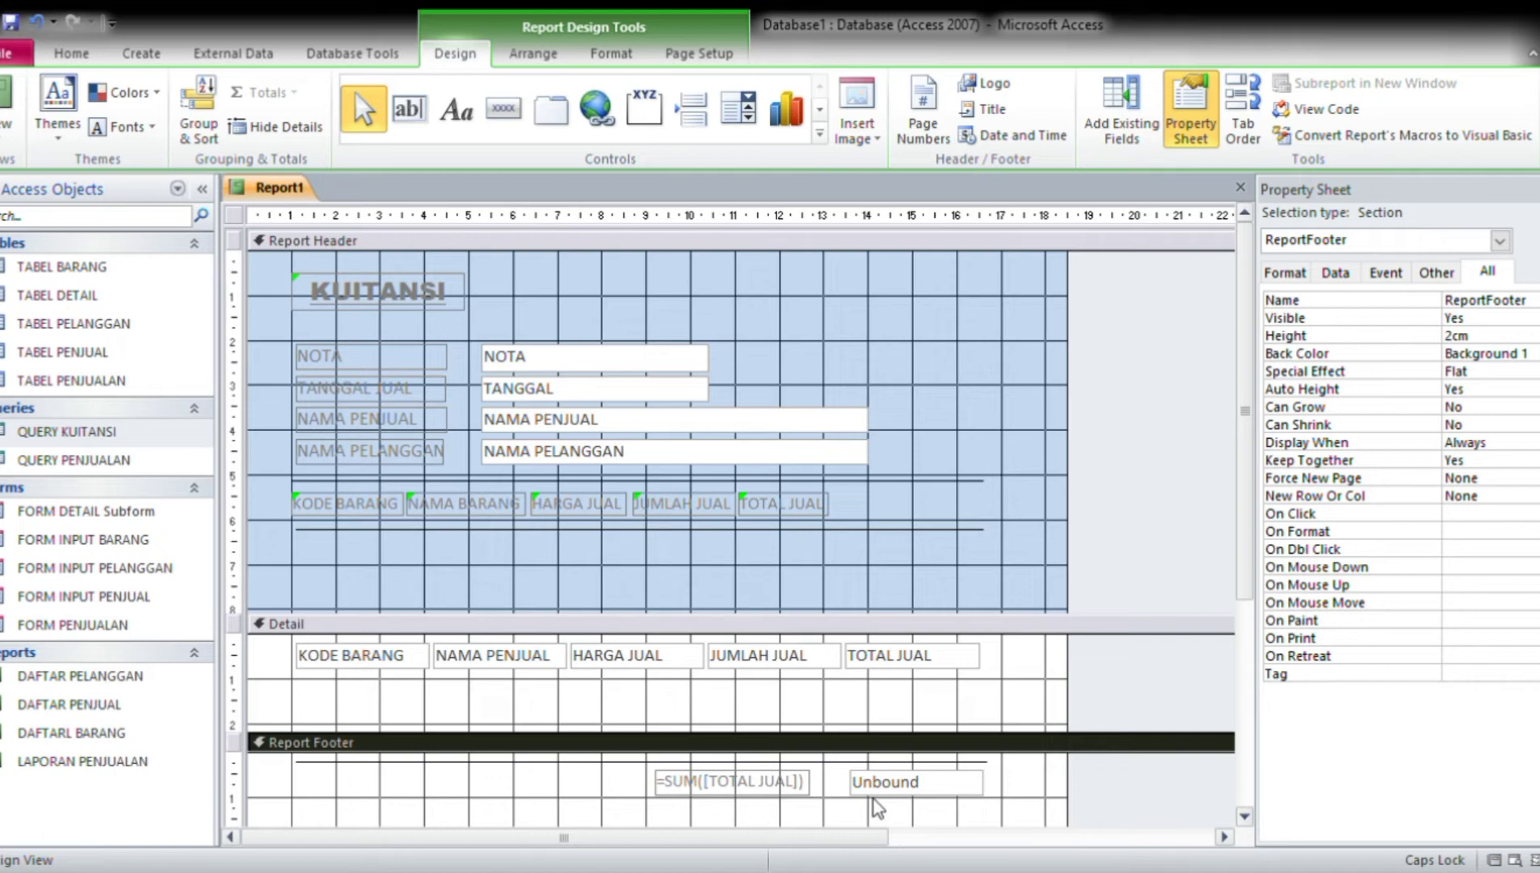
Change the Report Footer label's text to SUBTOTAL and enter =Sum([TOTAL JUAL]) in the unbound text box beside it.
click(808, 786)
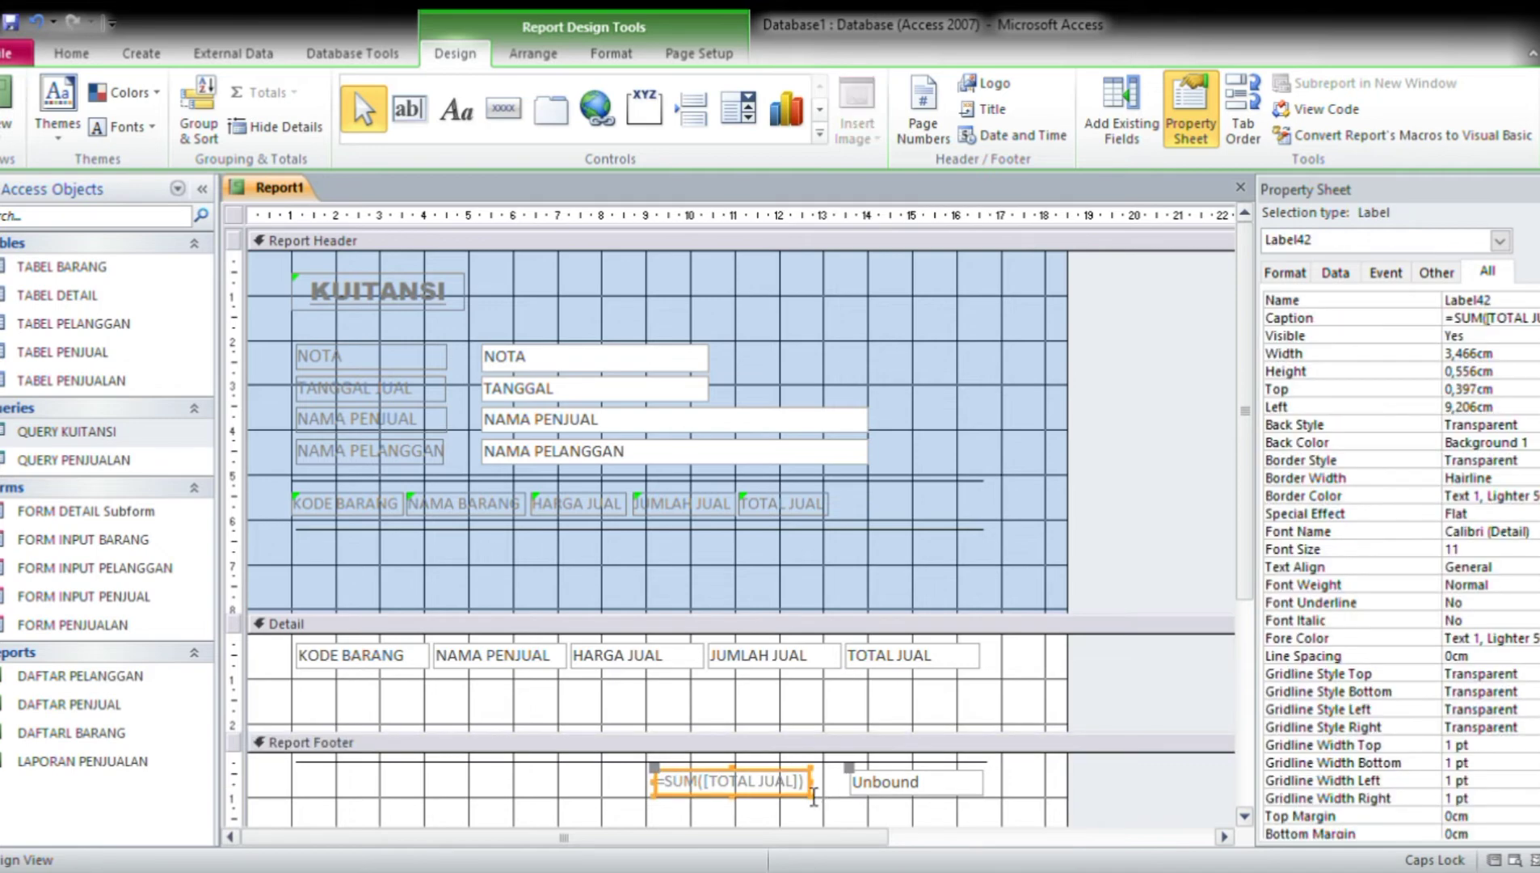
click(813, 796)
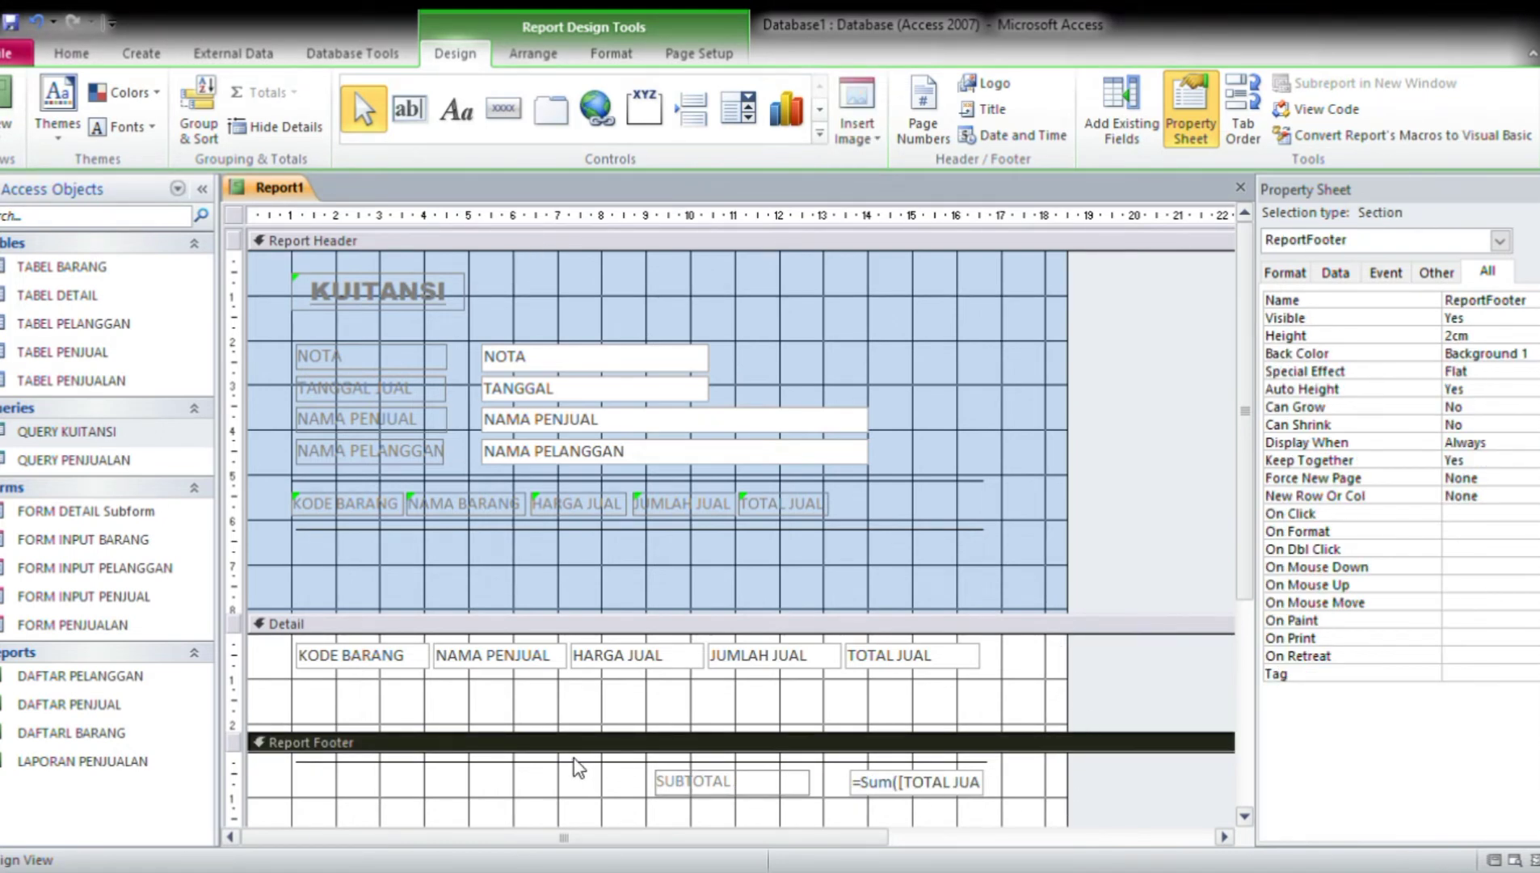
click(752, 782)
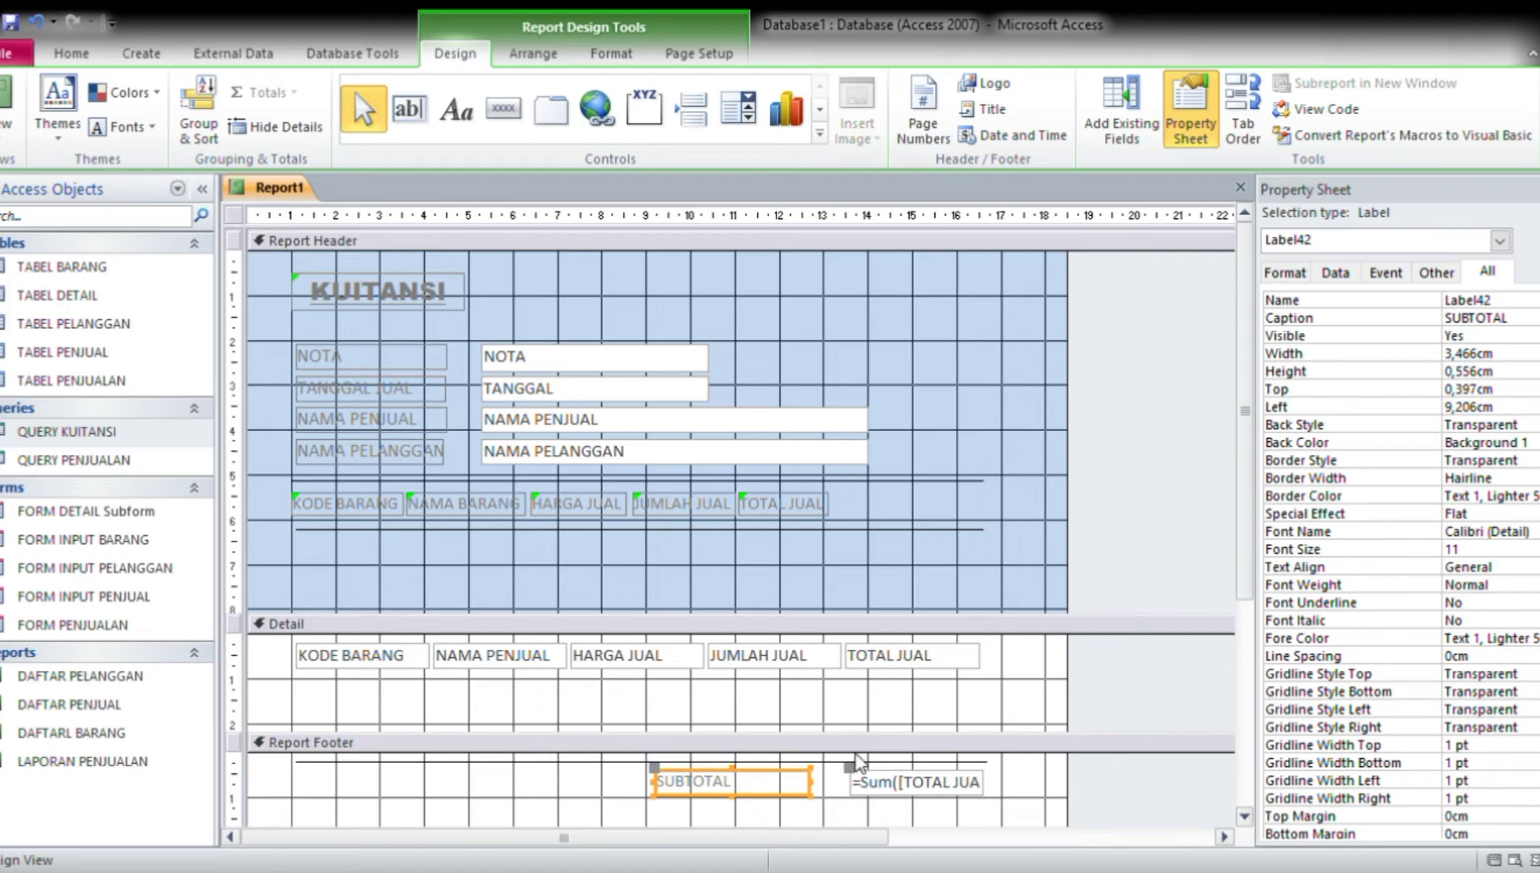
Rewrite the footer text box's function name in capitals as =SUM([TOTAL JUAL]) and save the report as KUITANSI.
click(904, 794)
click(903, 796)
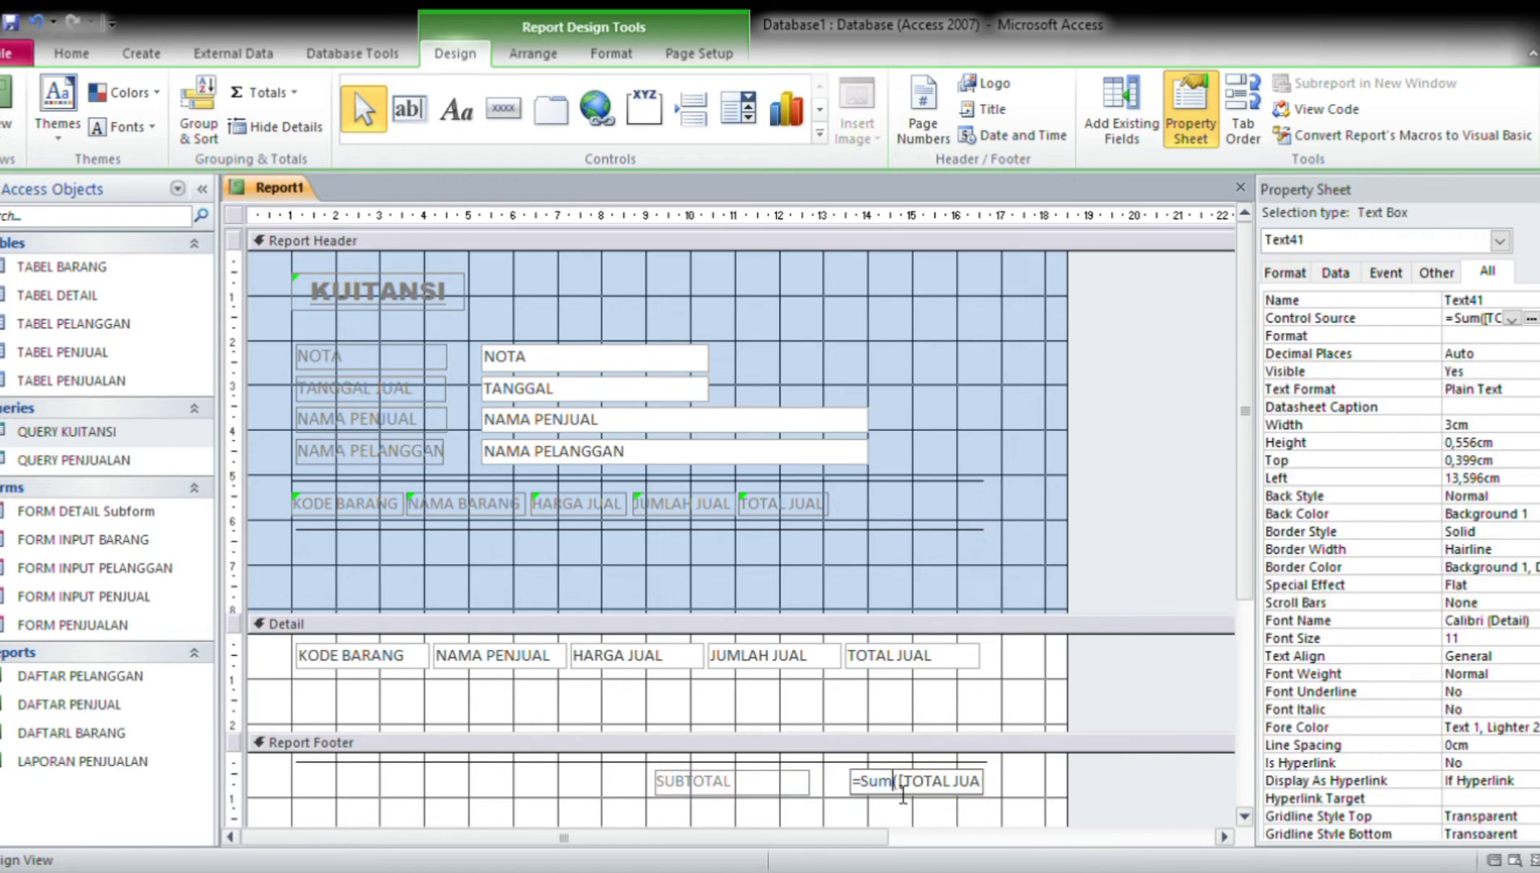
key(BackSpace)
key(BackSpace)
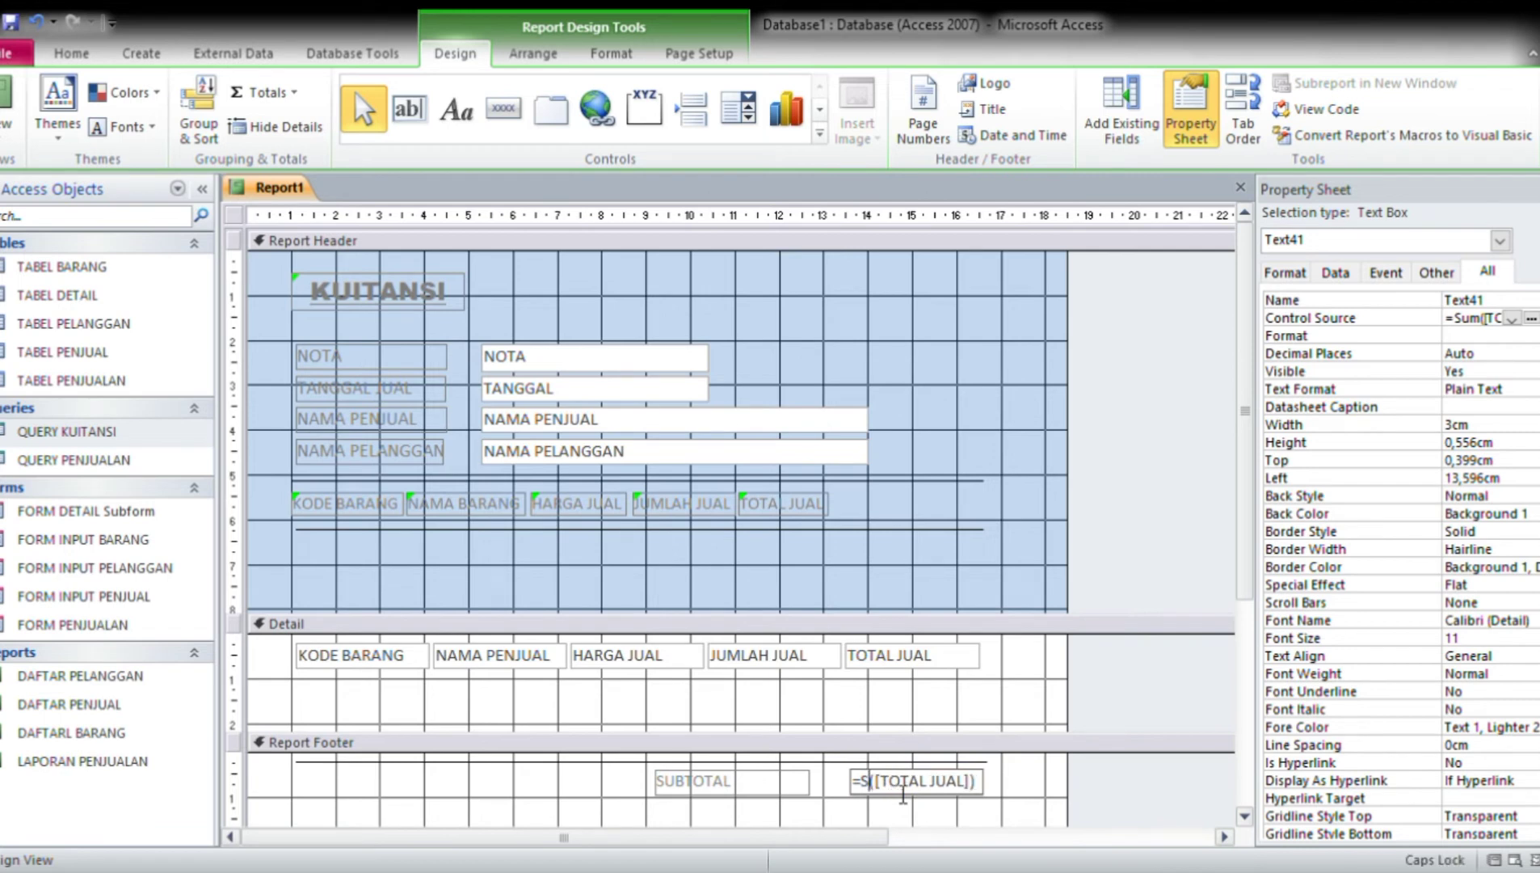
text(UM)
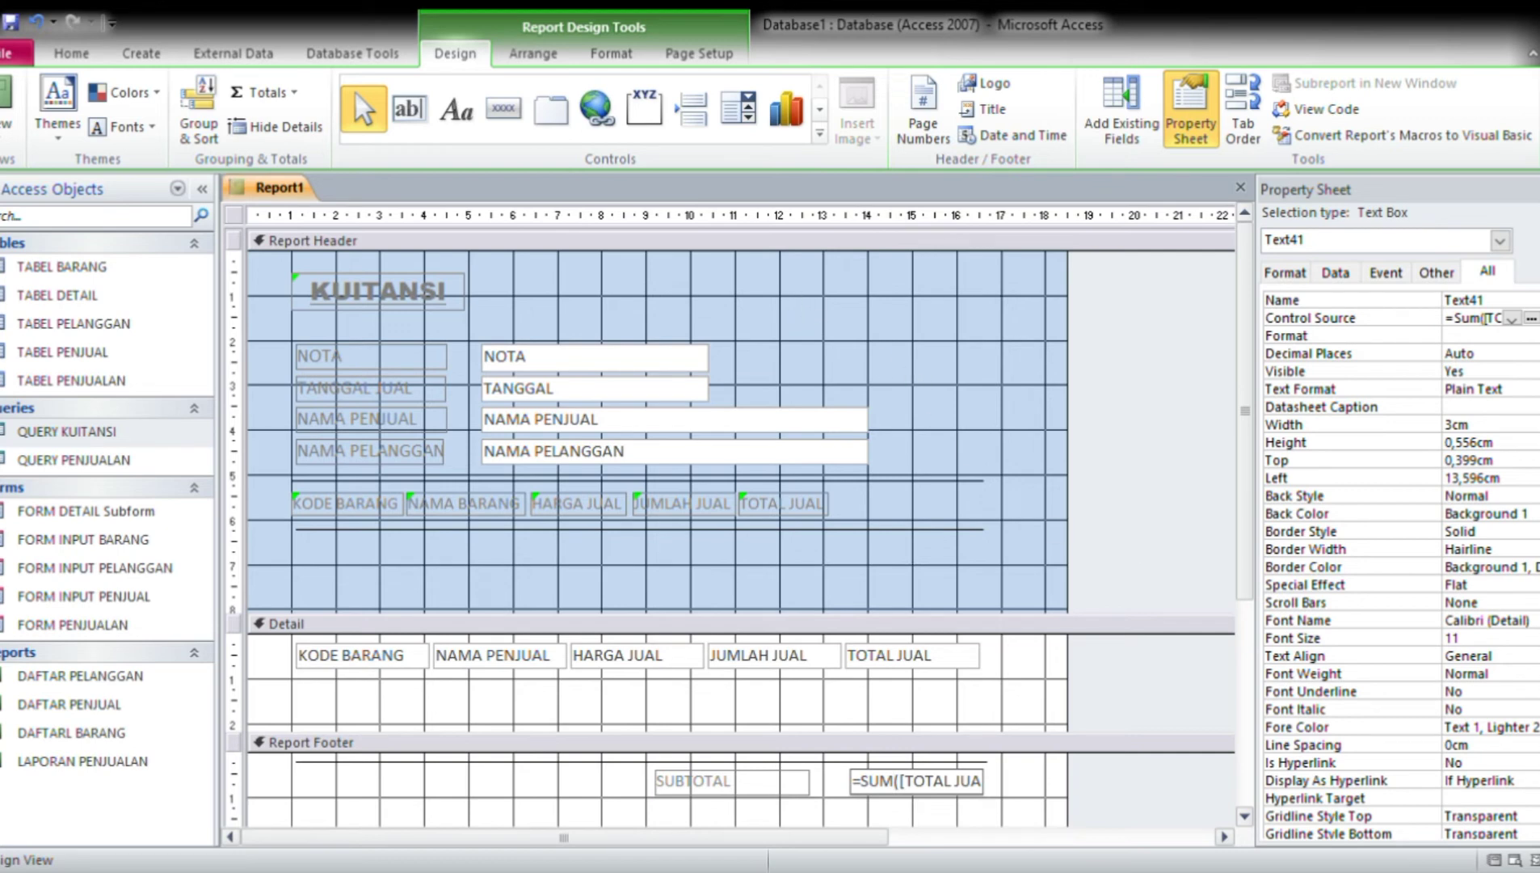
key(Caps_Lock)
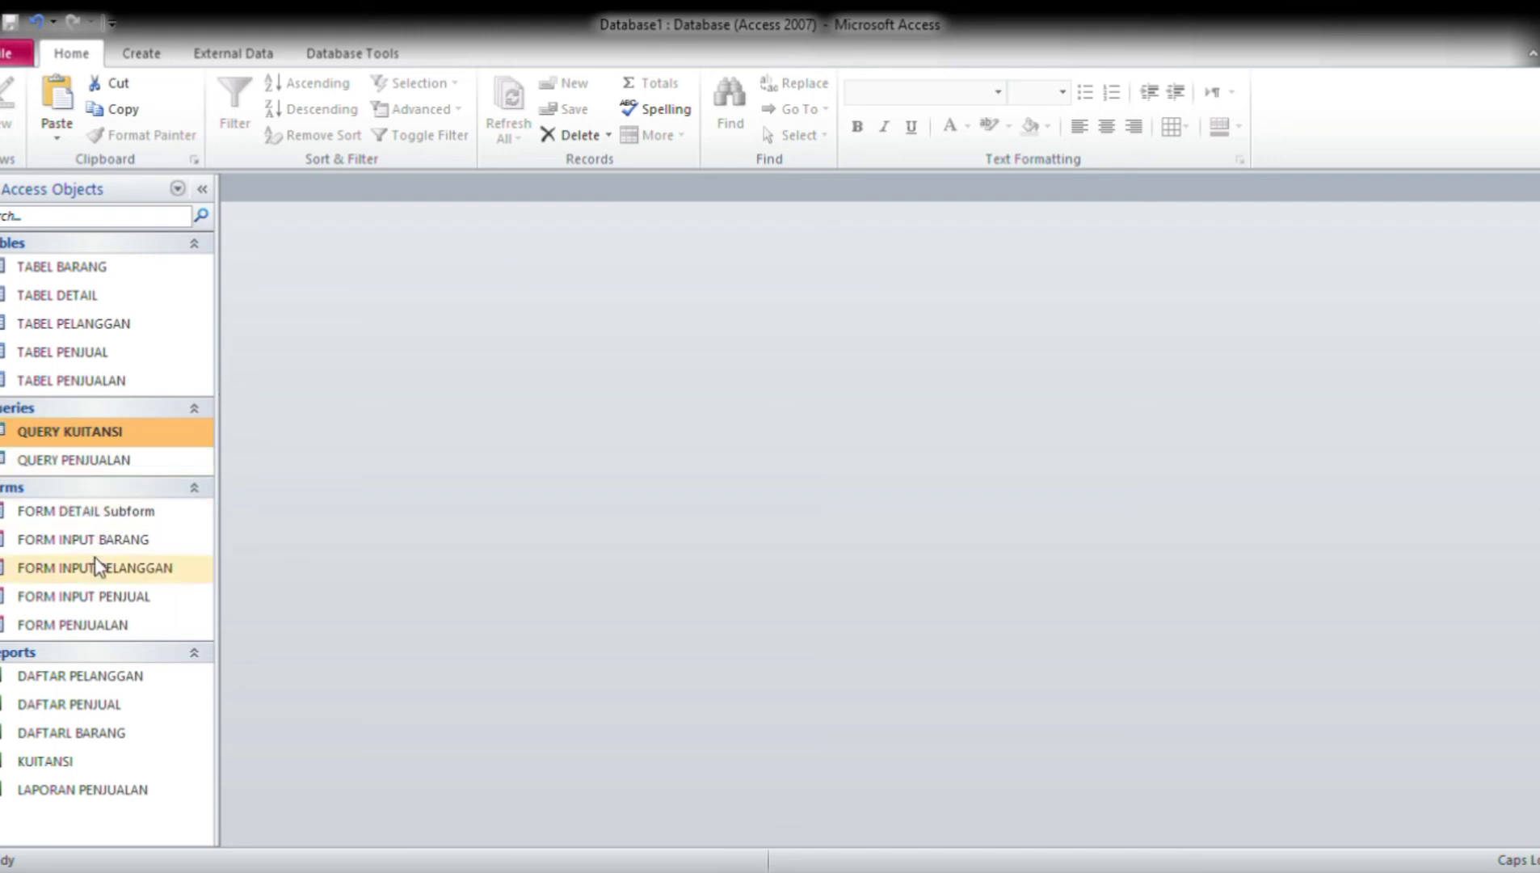
Open FORM PENJUALAN in Design view and add a CETAK KUITANSI command button in Detail that previews the KUITANSI report.
click(96, 627)
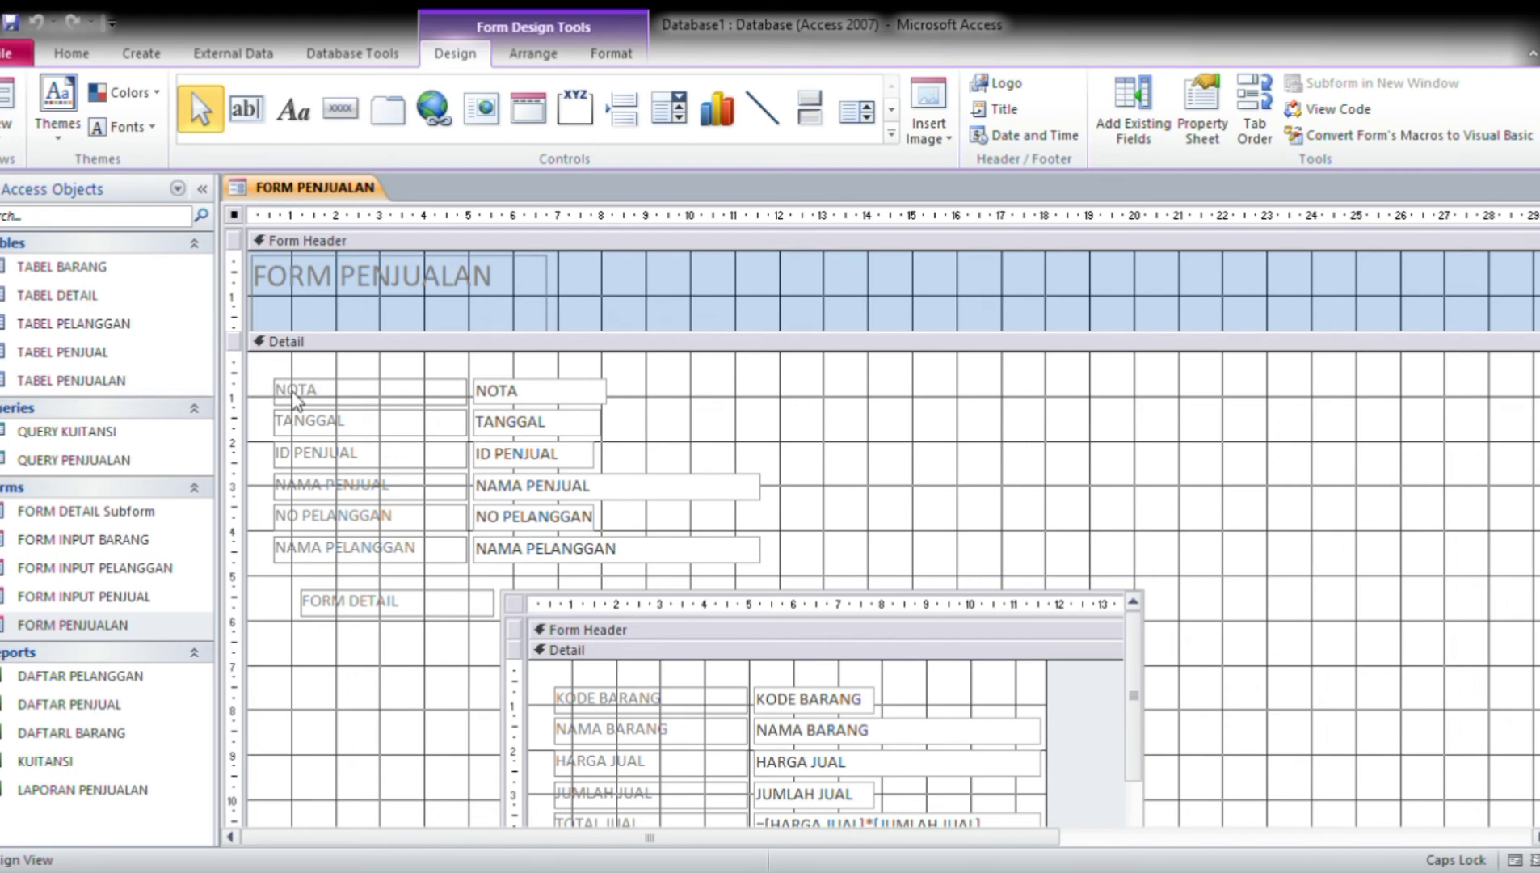
click(344, 113)
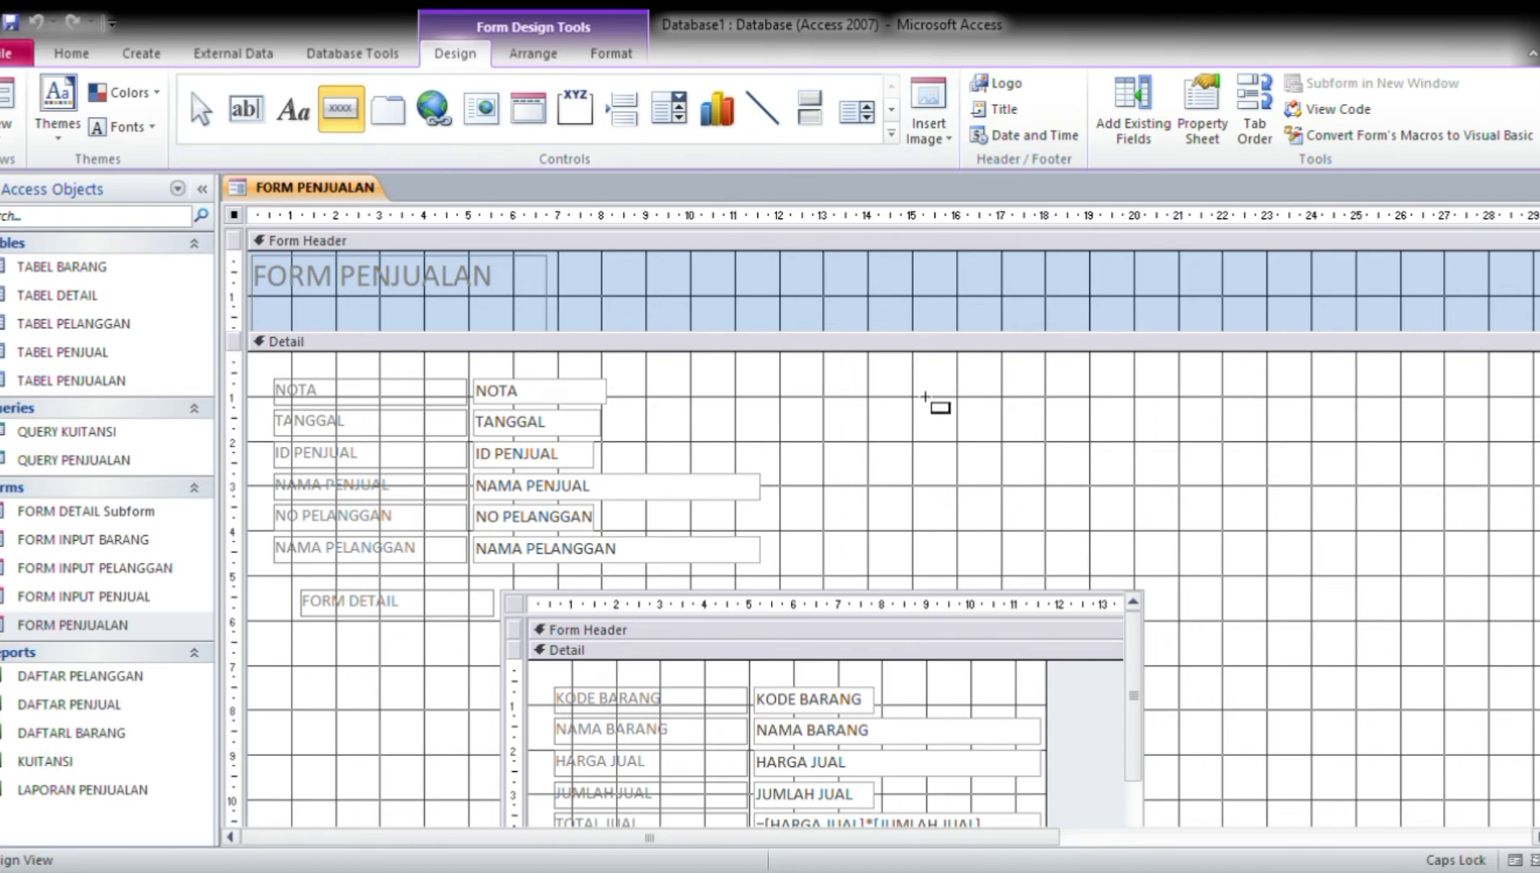
click(925, 397)
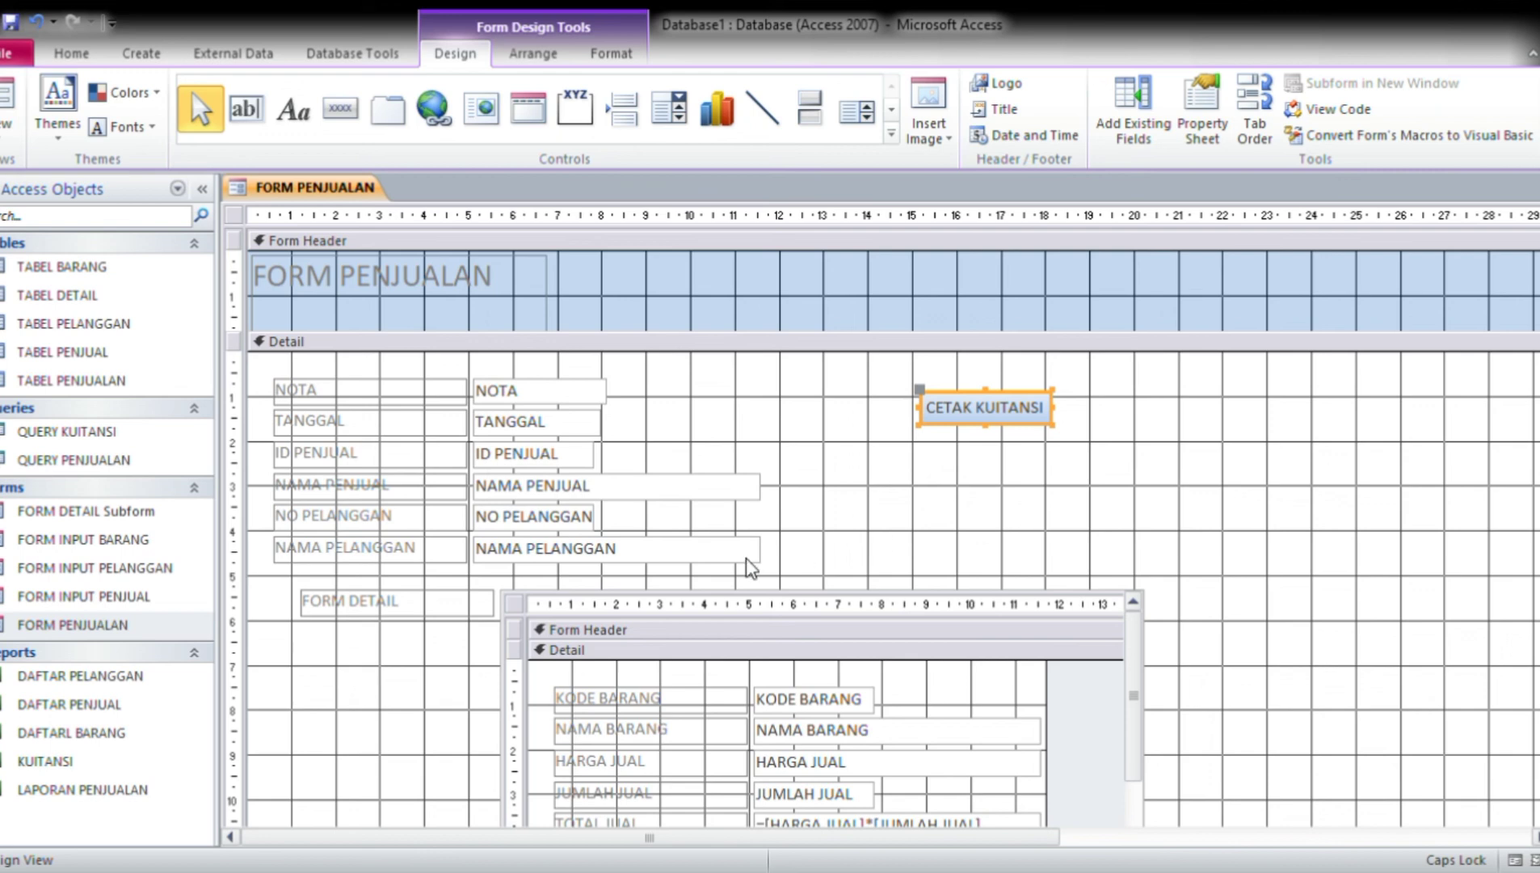
Display FORM PENJUALAN in Form view and add items A002, A003, A004 and A005 to the details of nota 1.
click(160, 634)
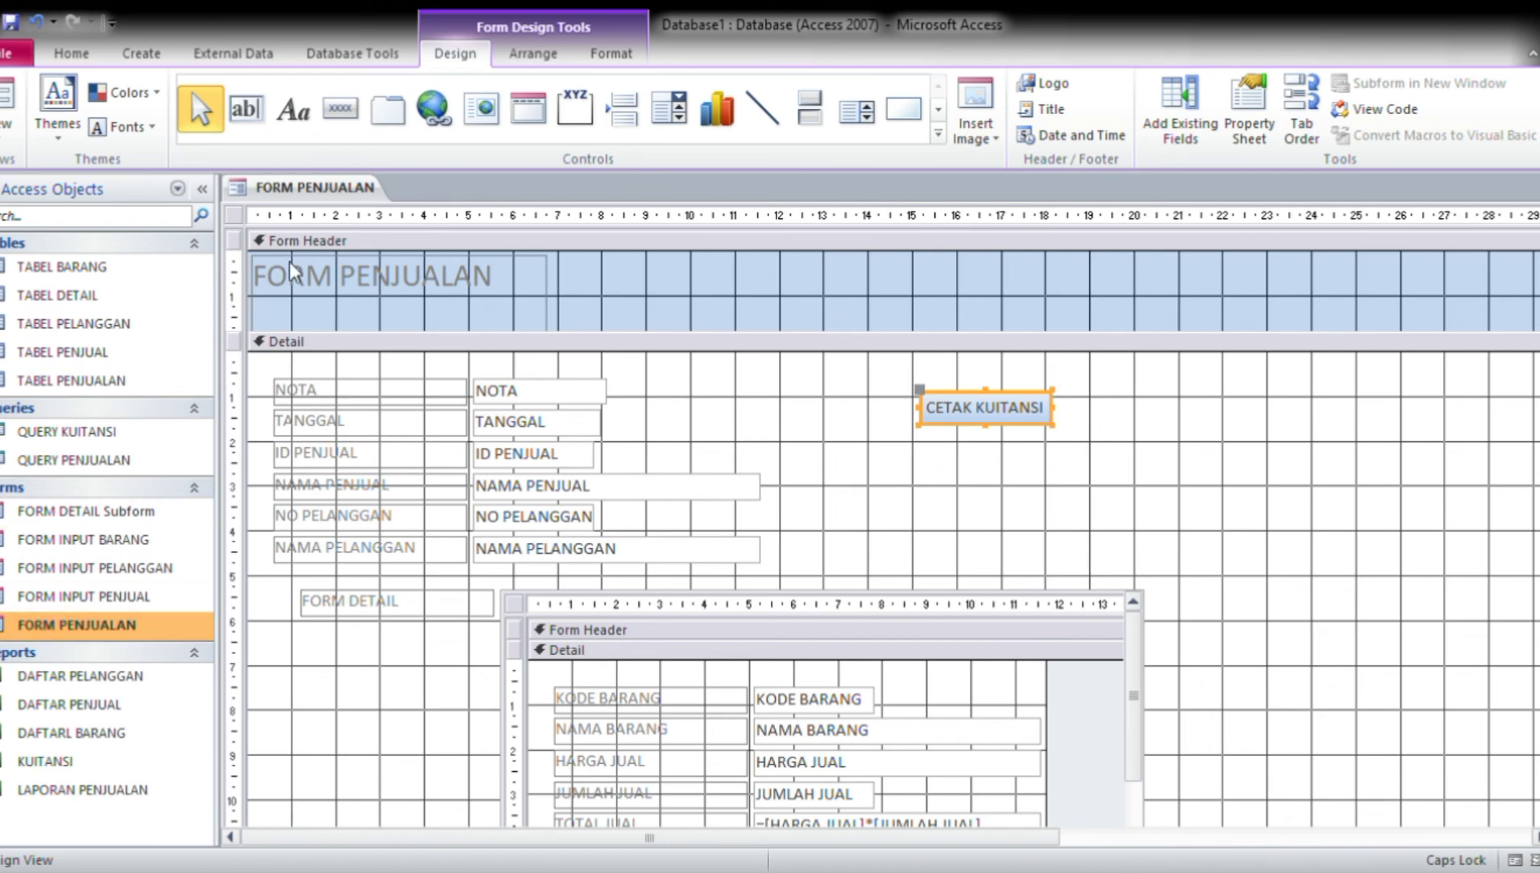
click(335, 200)
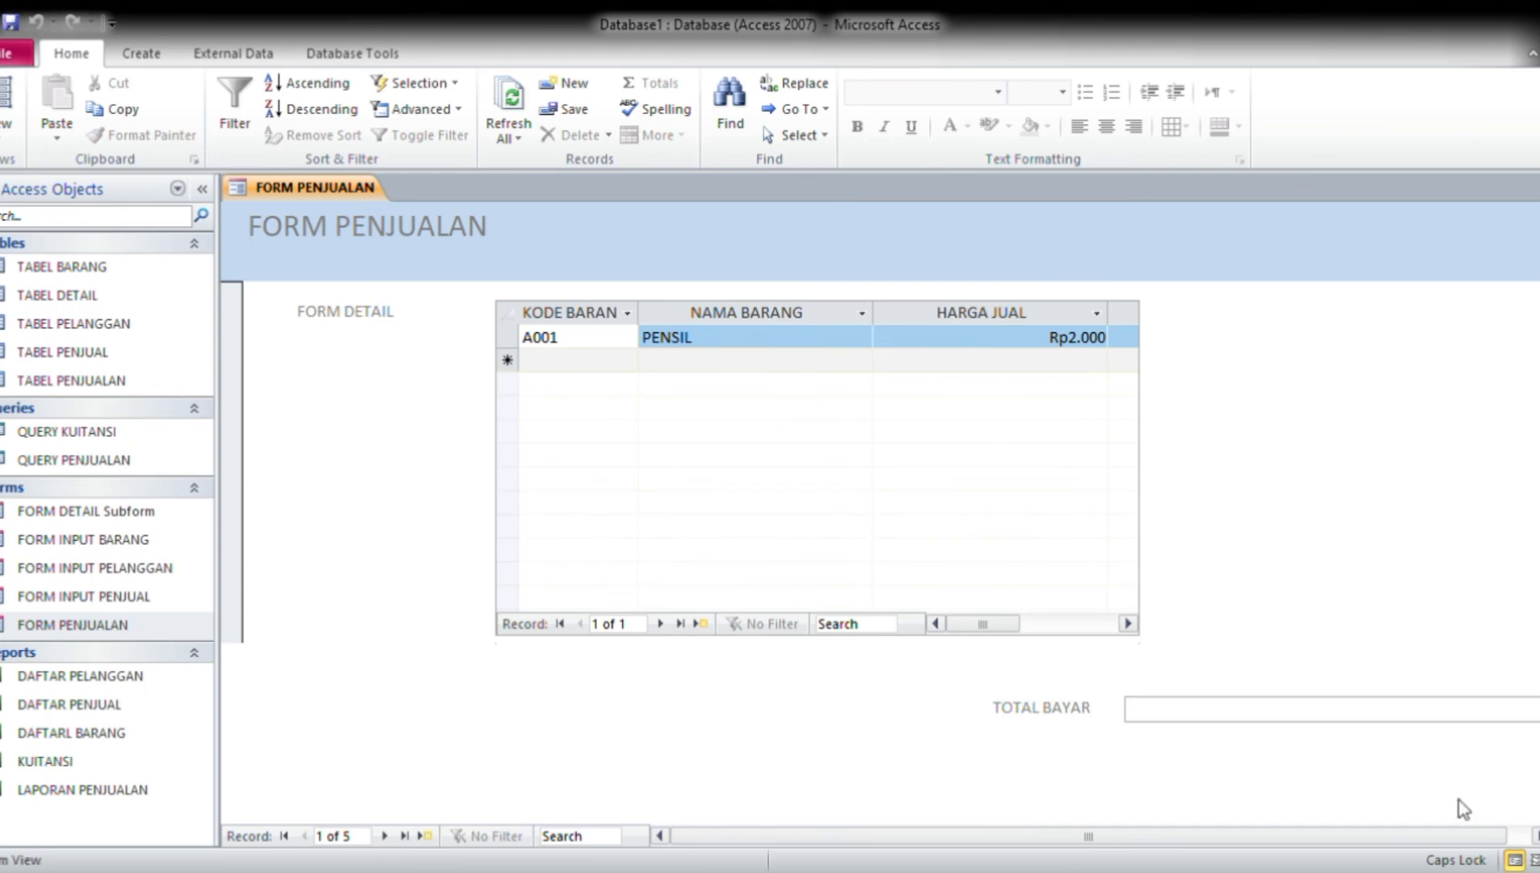
click(1429, 833)
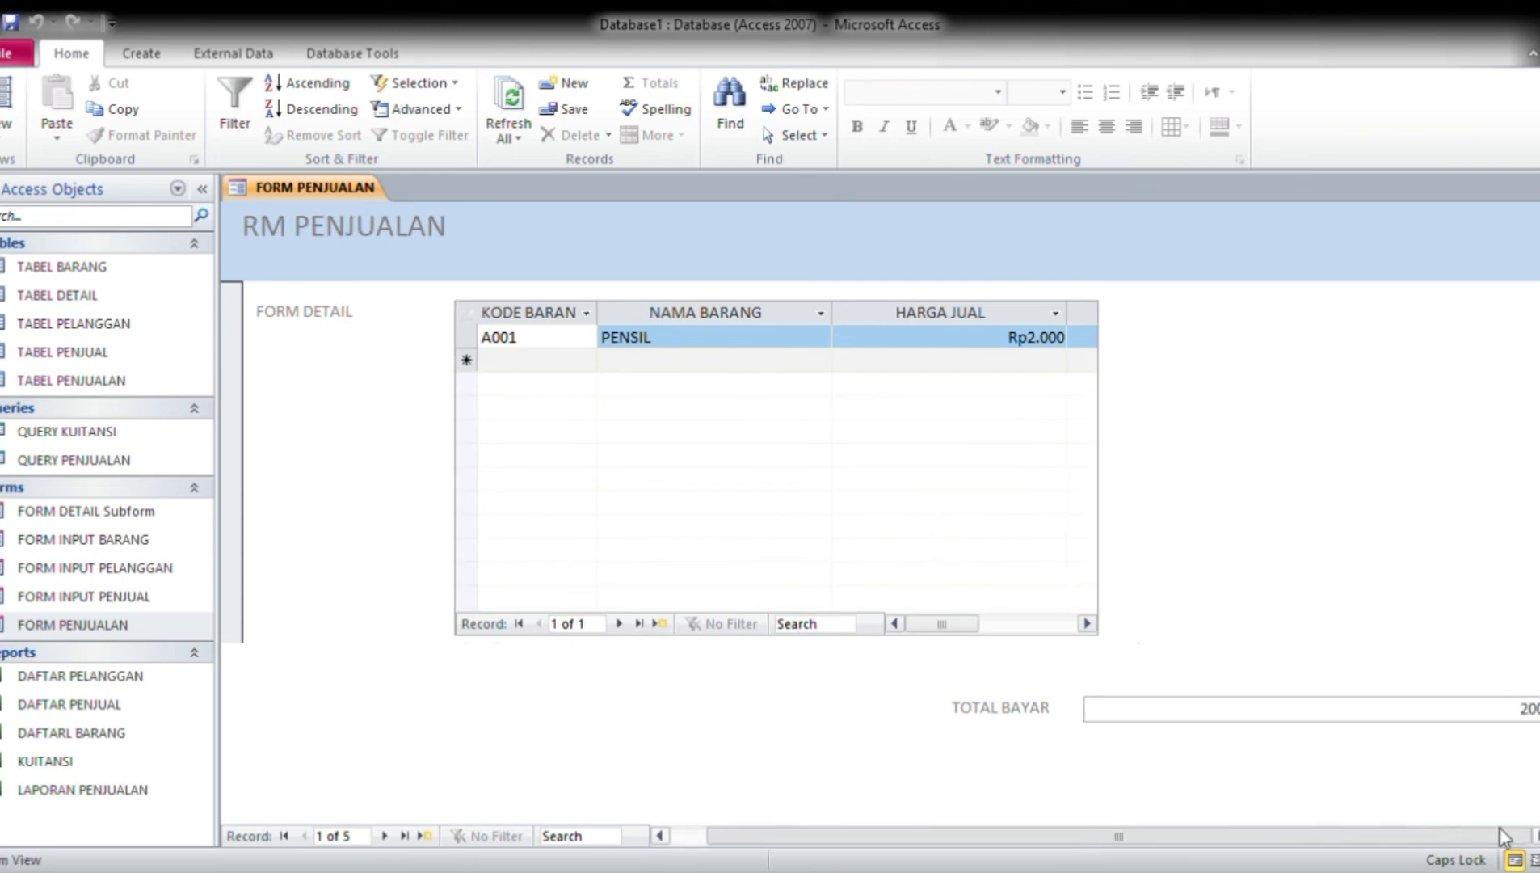
drag(1458, 830, 1538, 830)
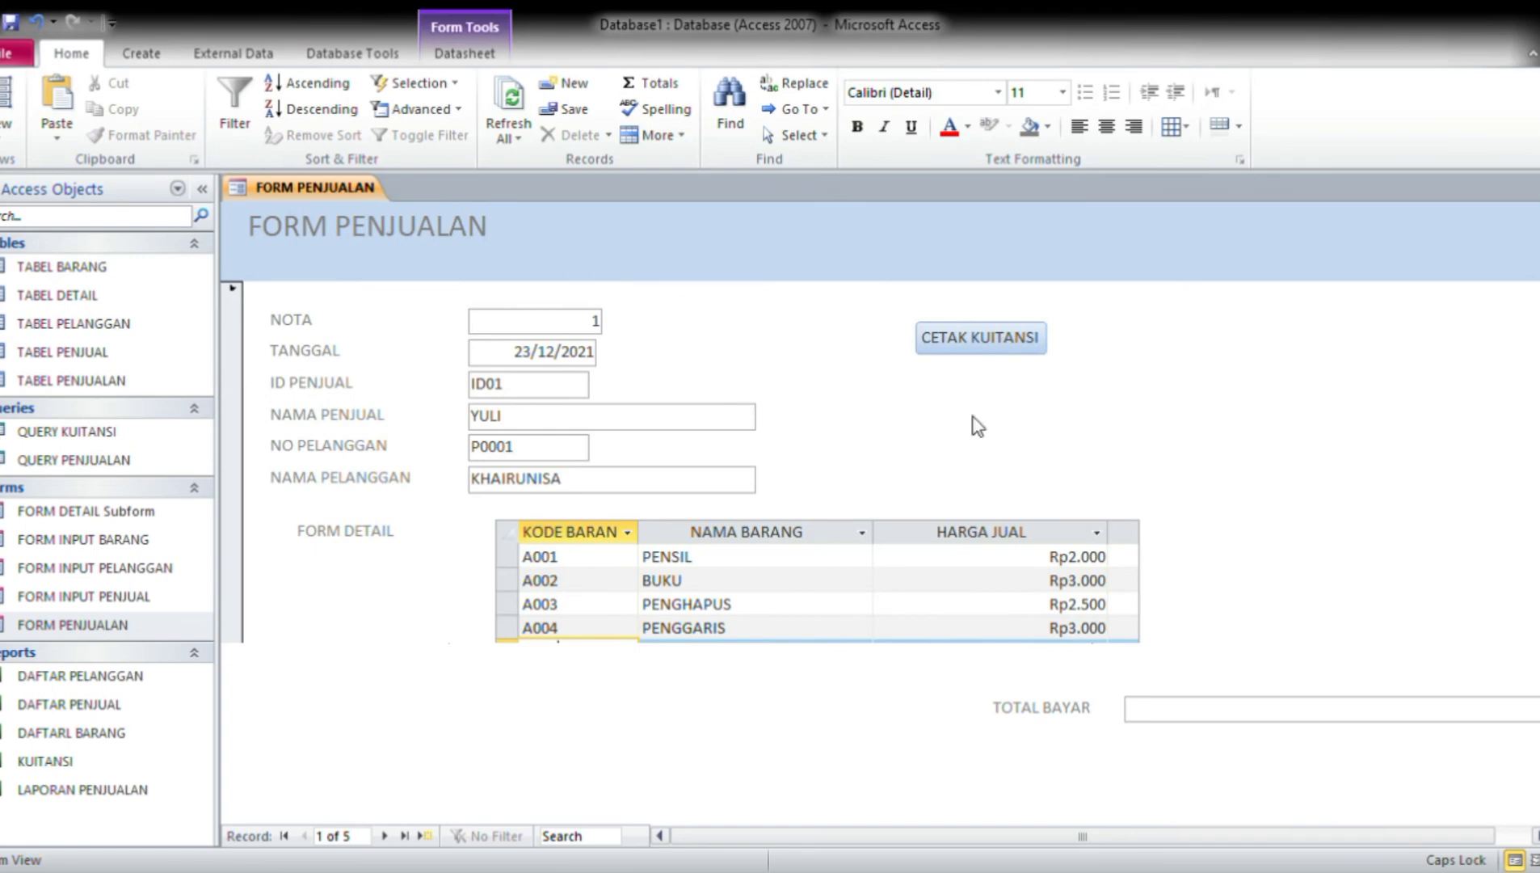
Preview the receipt with the form's CETAK KUITANSI command button and examine its header fields, item rows and subtotal.
click(1008, 339)
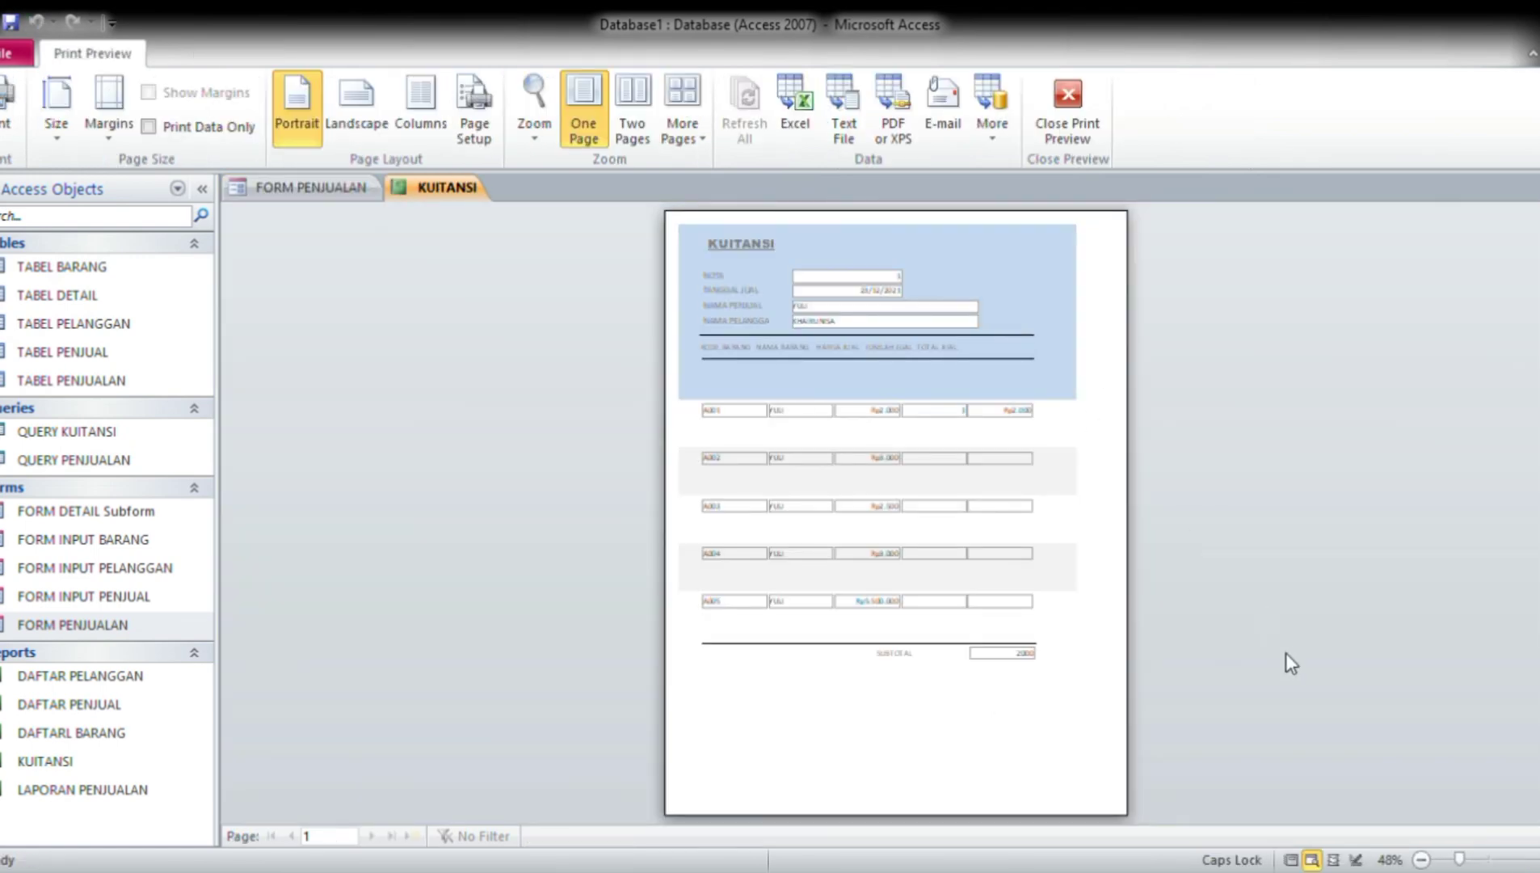
click(1490, 859)
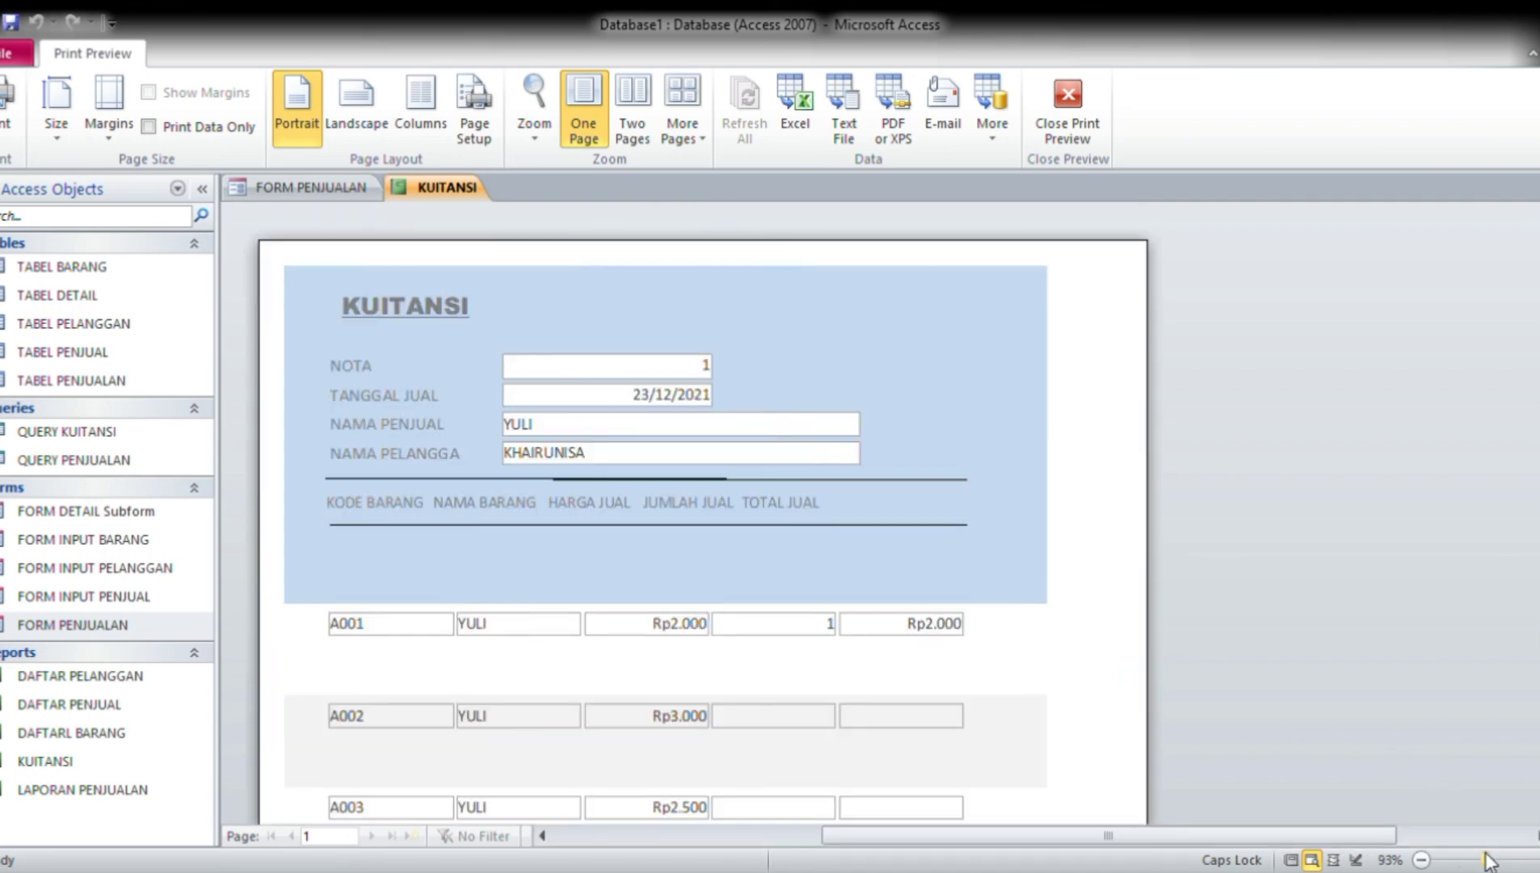
scroll(1263, 761, down, 5)
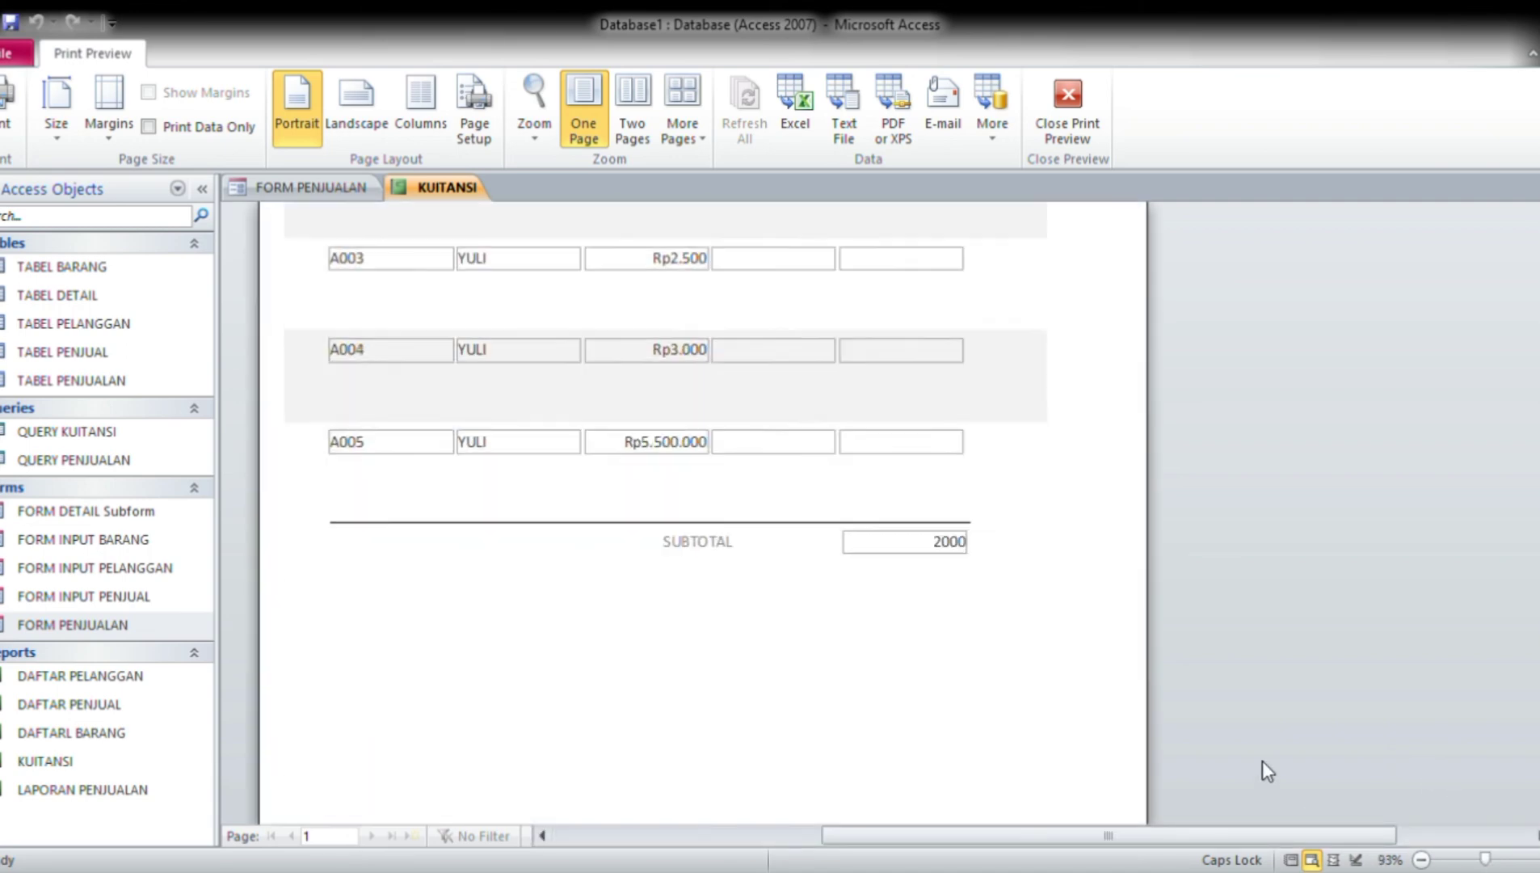
scroll(1262, 761, up, 6)
scroll(1262, 760, down, 6)
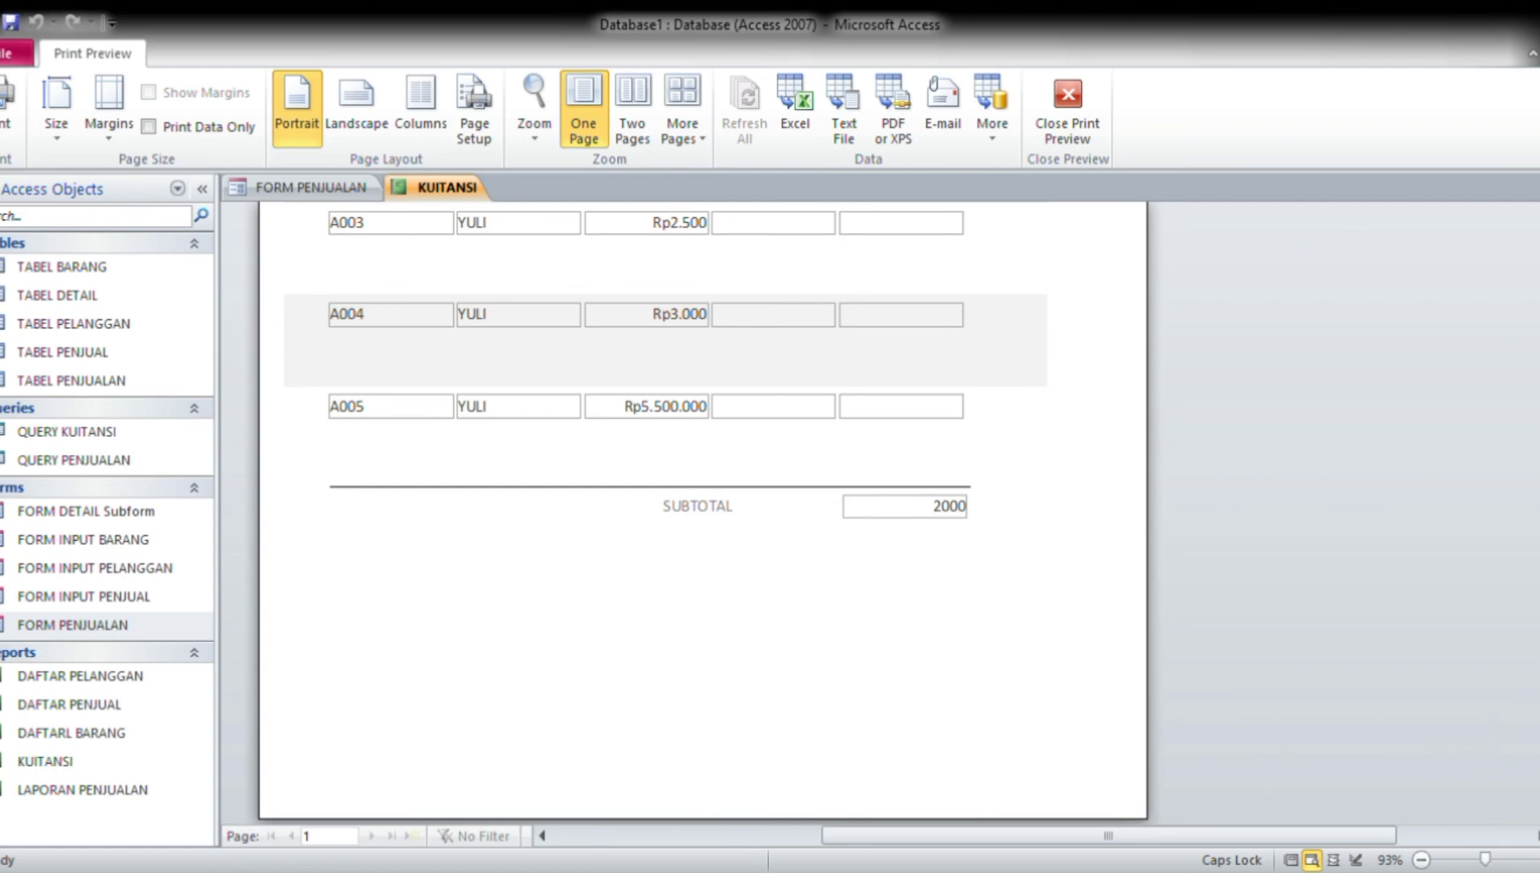
scroll(703, 510, up, 4)
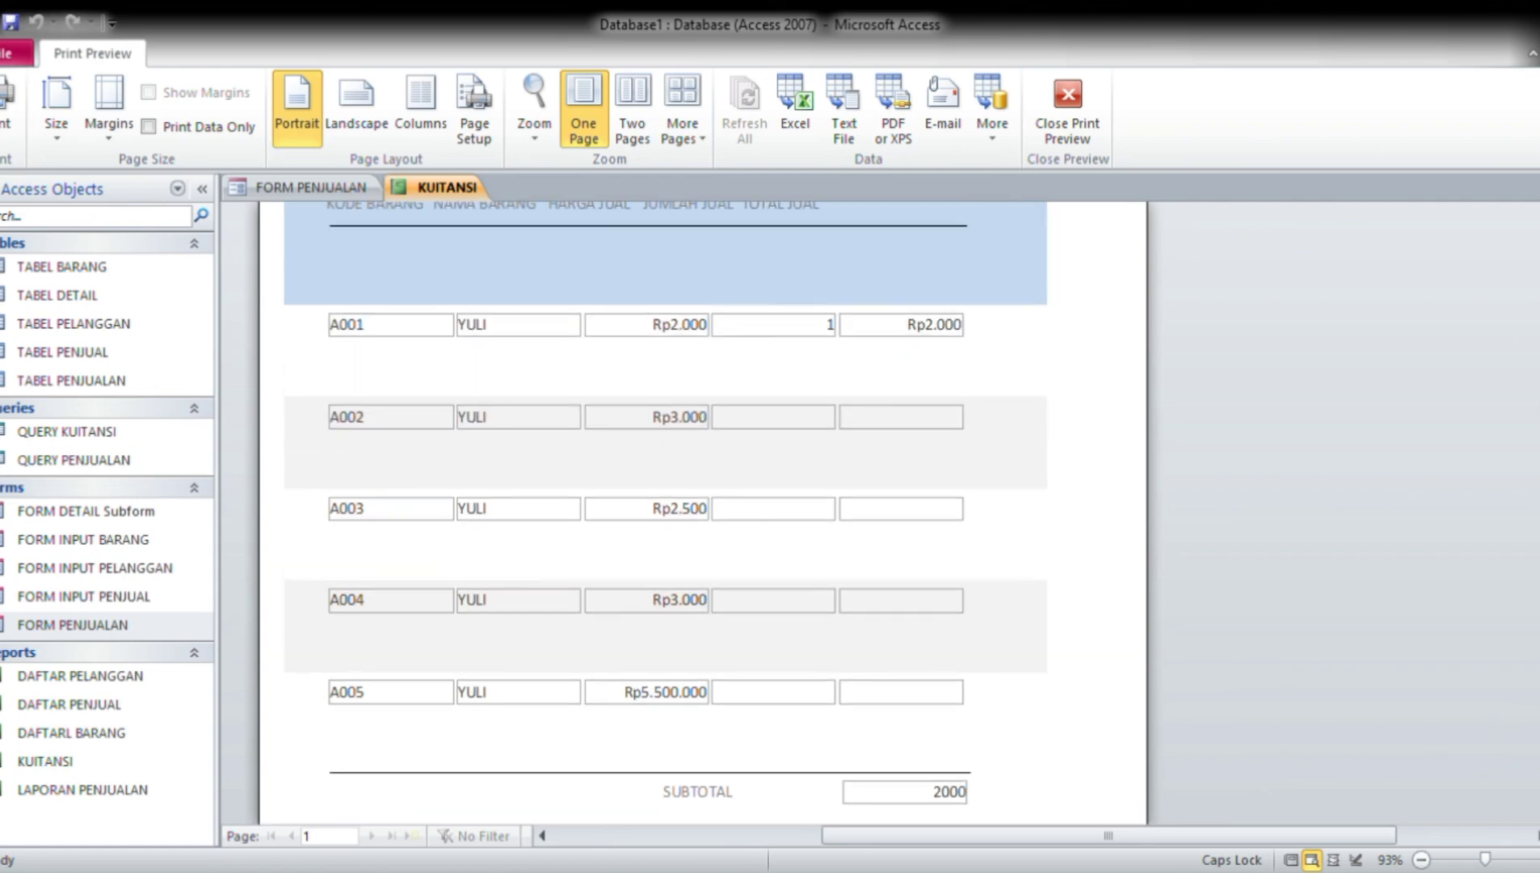
scroll(703, 509, up, 4)
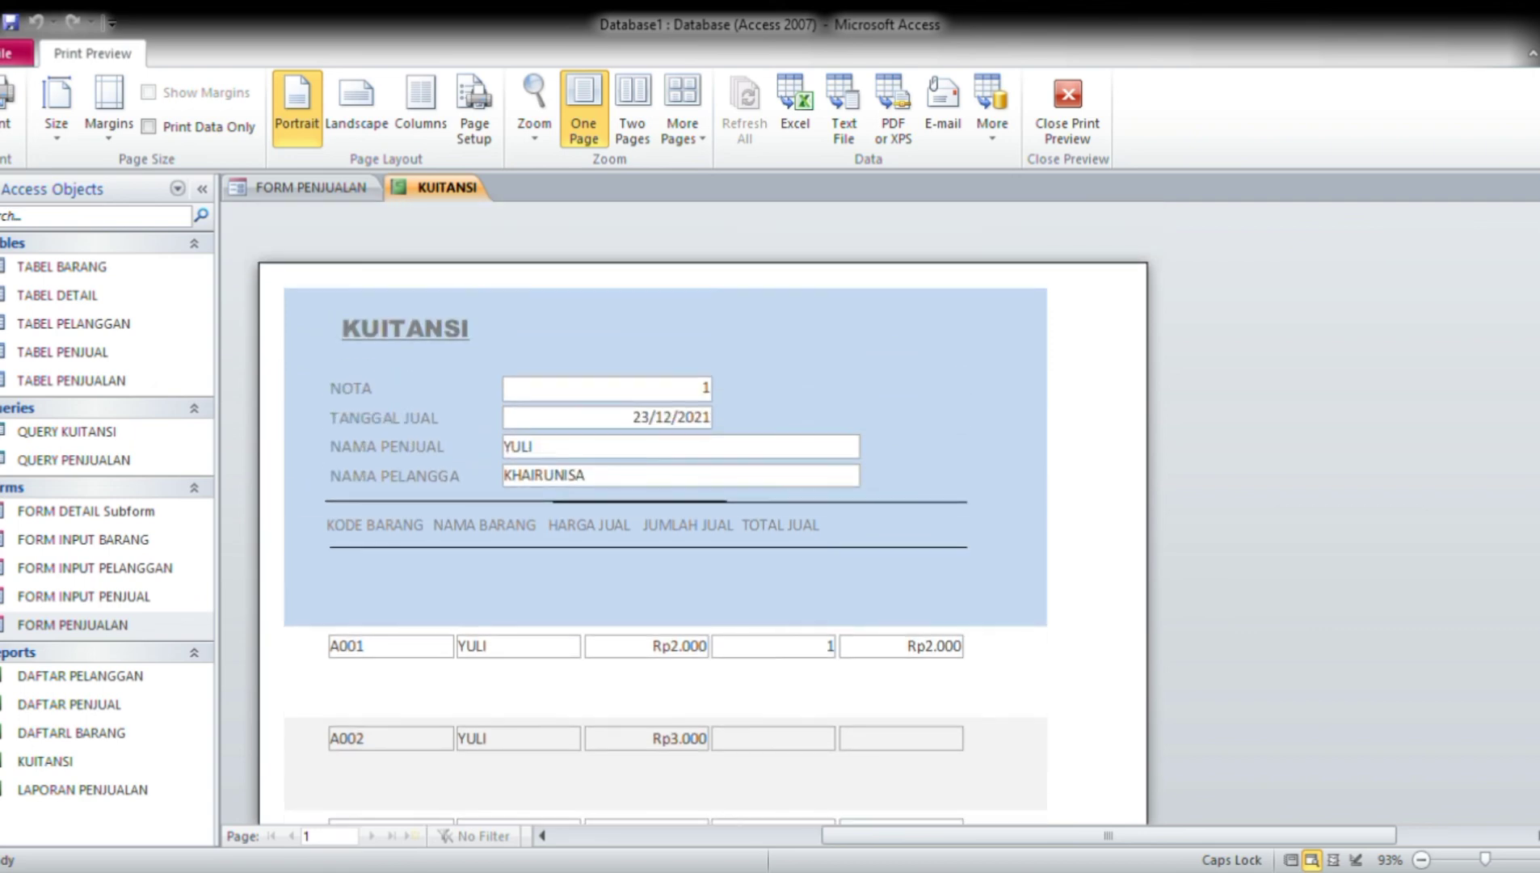
scroll(703, 509, up, 1)
scroll(703, 509, up, 1)
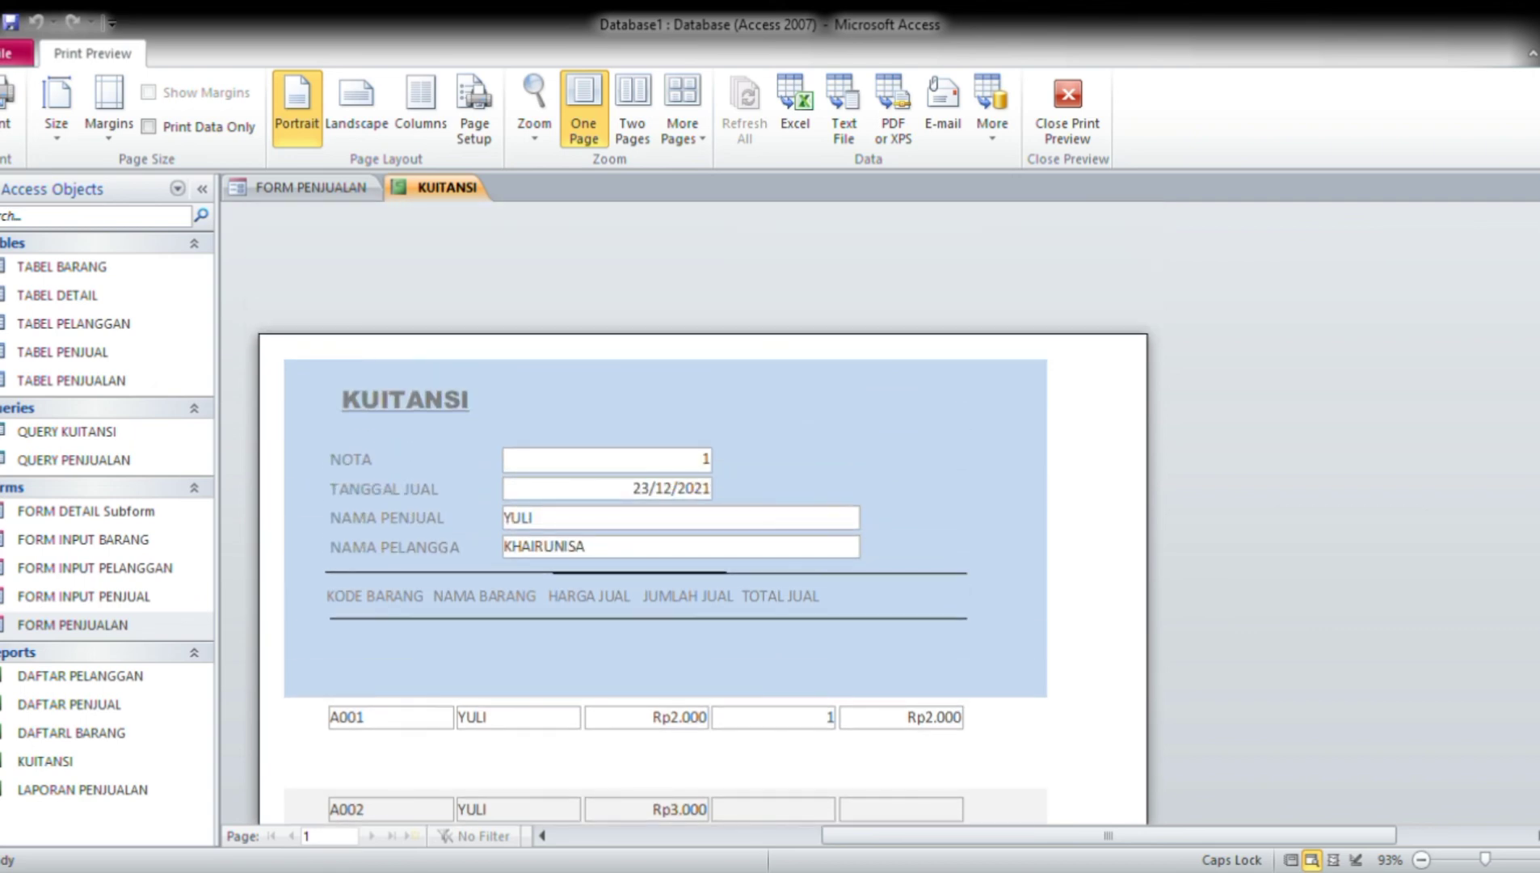